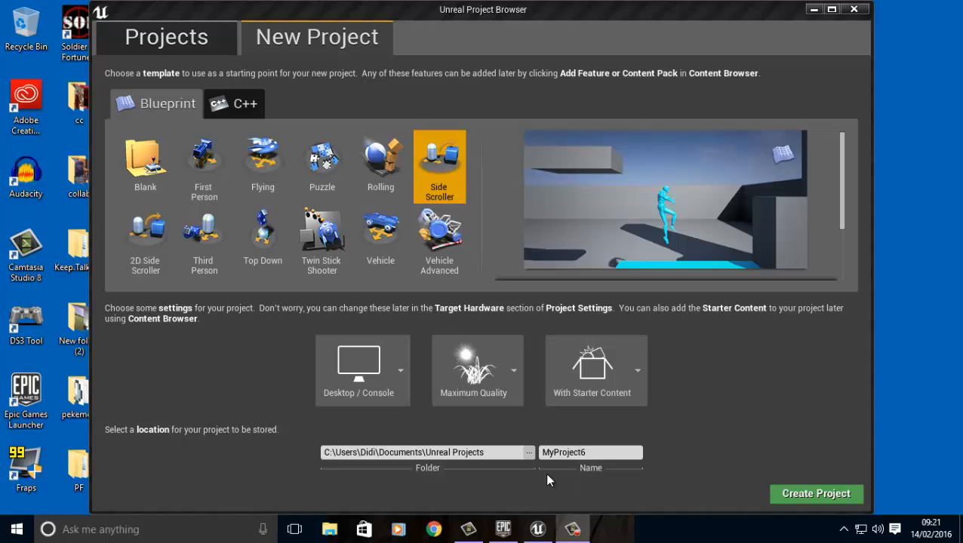
# - Name the new Side Scroller Blueprint project Runner and create it, minimizing the Epic Games Launcher
pyautogui.click(587, 452)
pyautogui.moveTo(569, 451); pyautogui.dragTo(536, 446)
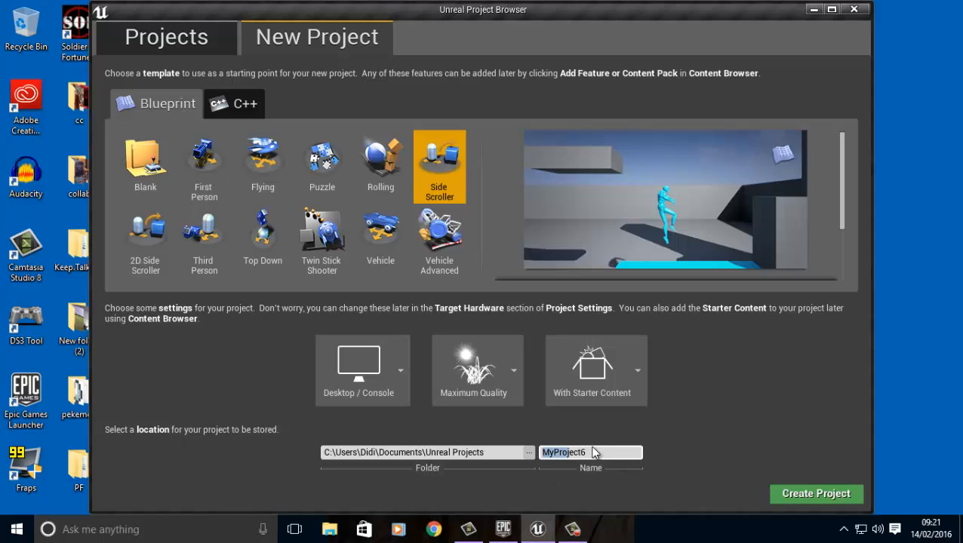
pyautogui.moveTo(597, 454); pyautogui.dragTo(557, 454)
pyautogui.doubleClick(556, 453)
pyautogui.write('Runner')
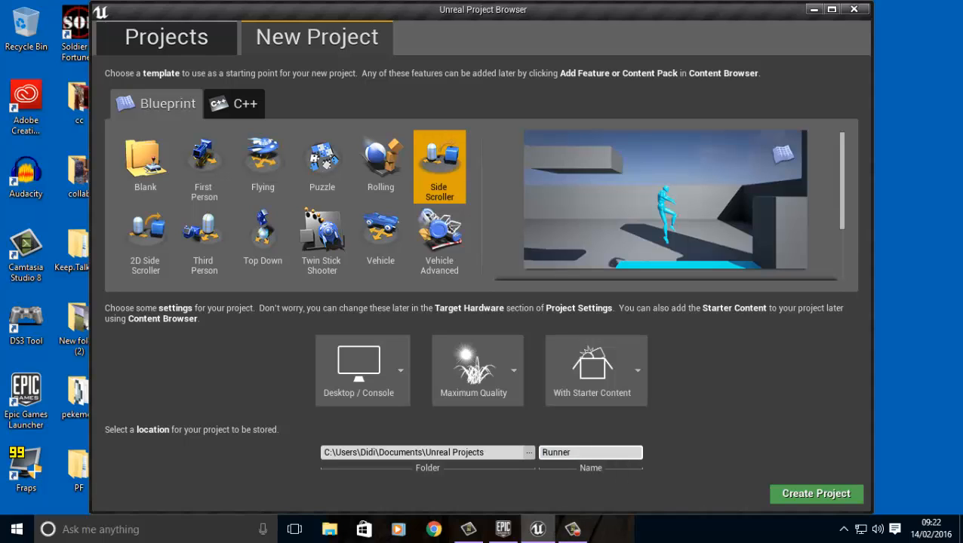
pyautogui.click(846, 495)
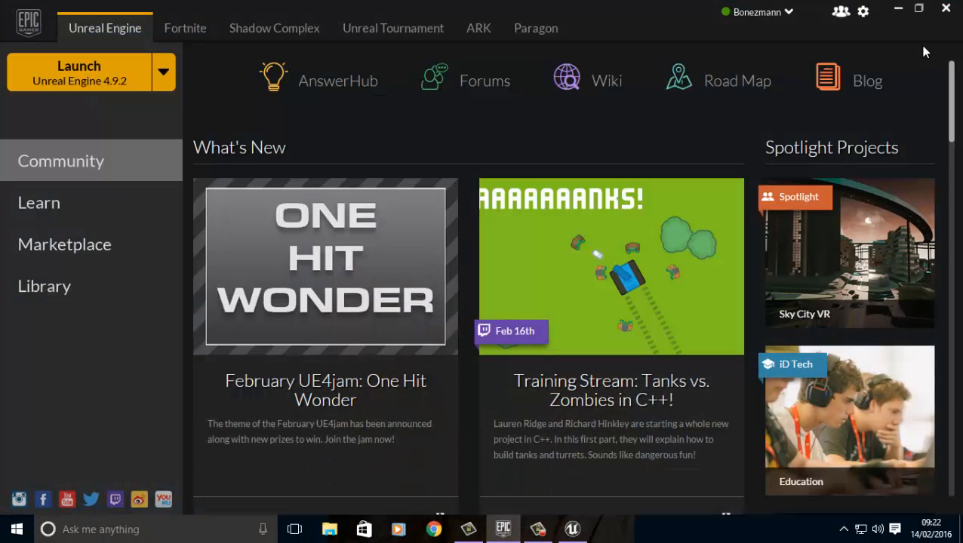
pyautogui.click(897, 8)
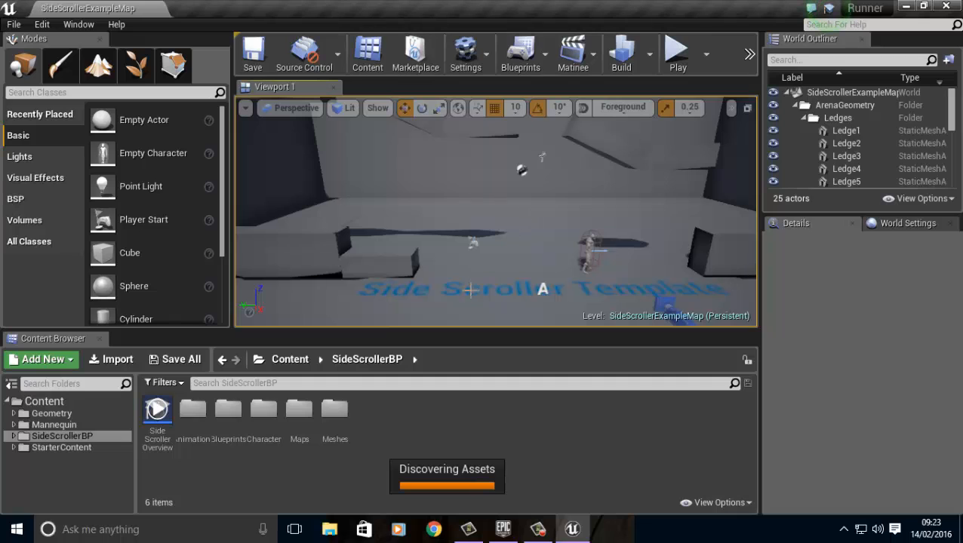
# - Delete the "Side Scroller Template" text from the level floor
pyautogui.moveTo(441, 281)
pyautogui.mouseDown(button='right')
pyautogui.moveTo(448, 287)
pyautogui.moveTo(457, 268)
pyautogui.moveTo(454, 279)
pyautogui.mouseUp(button='right')
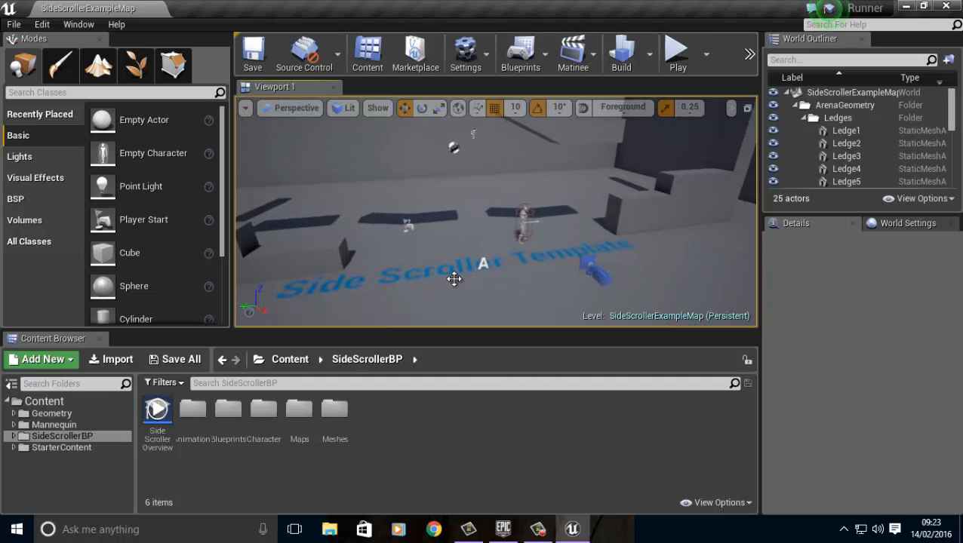
pyautogui.click(453, 280)
pyautogui.press('Delete')
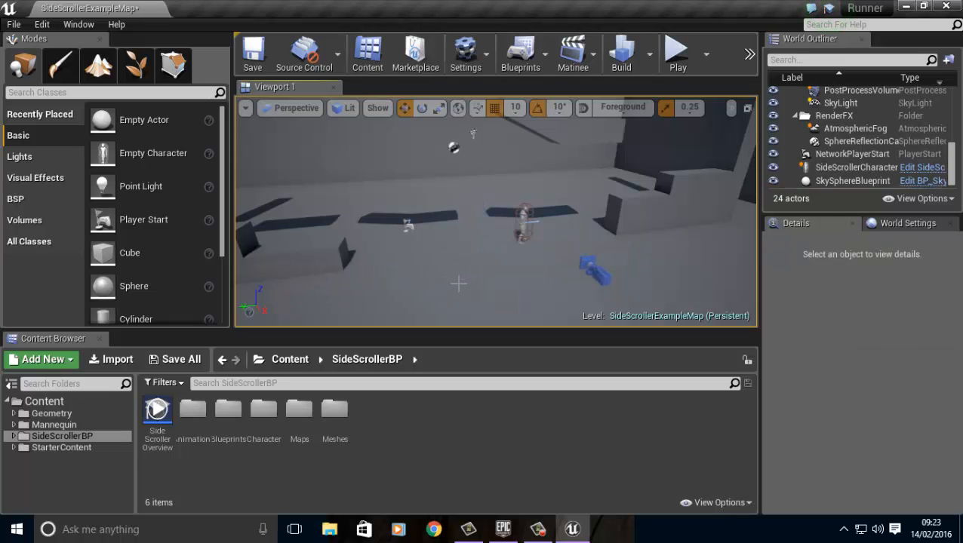
# - Play-test the level in the viewport, running the character in both directions and jumping over the ledges, and end the session
pyautogui.moveTo(467, 288); pyautogui.dragTo(449, 311, button='right')
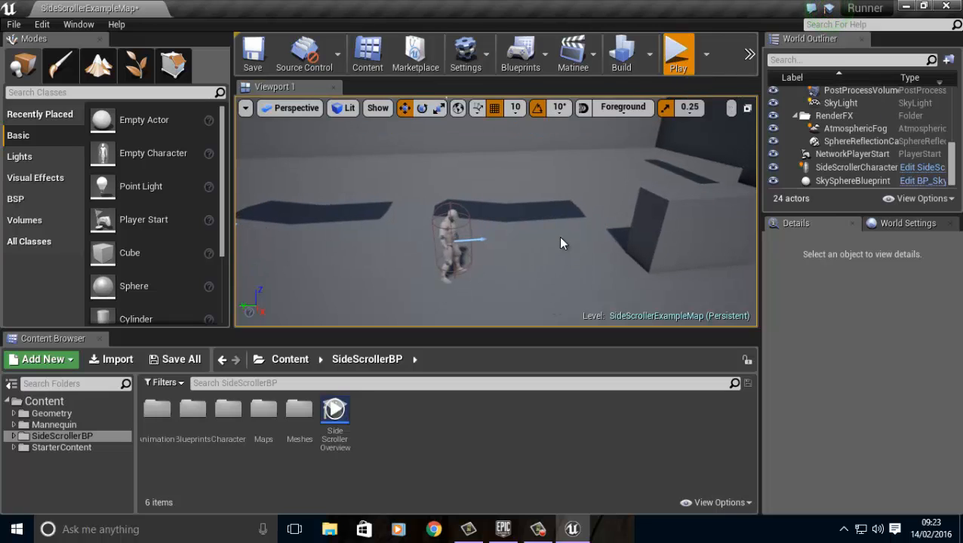
pyautogui.hotkey('alt', 'p')
pyautogui.press('d')
pyautogui.press('space')
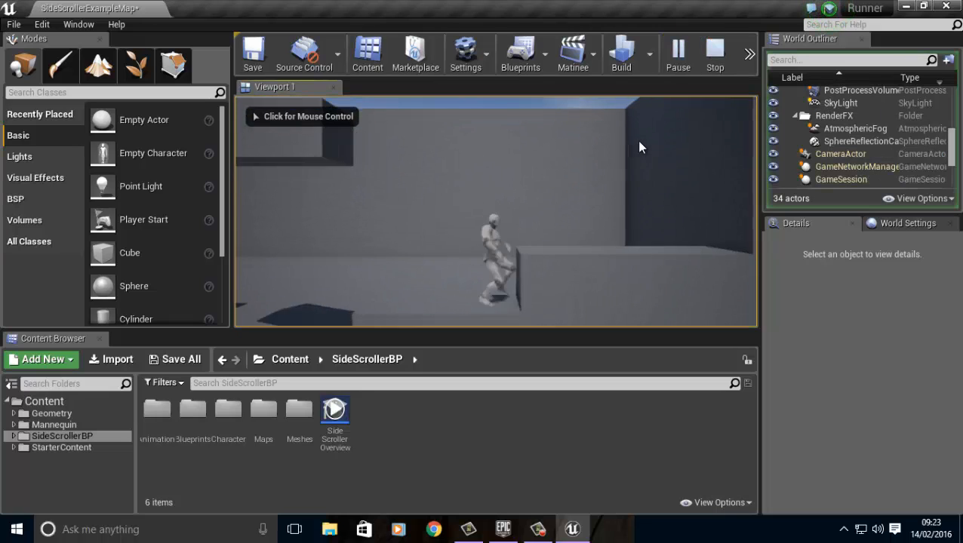
pyautogui.press('a')
pyautogui.press('space')
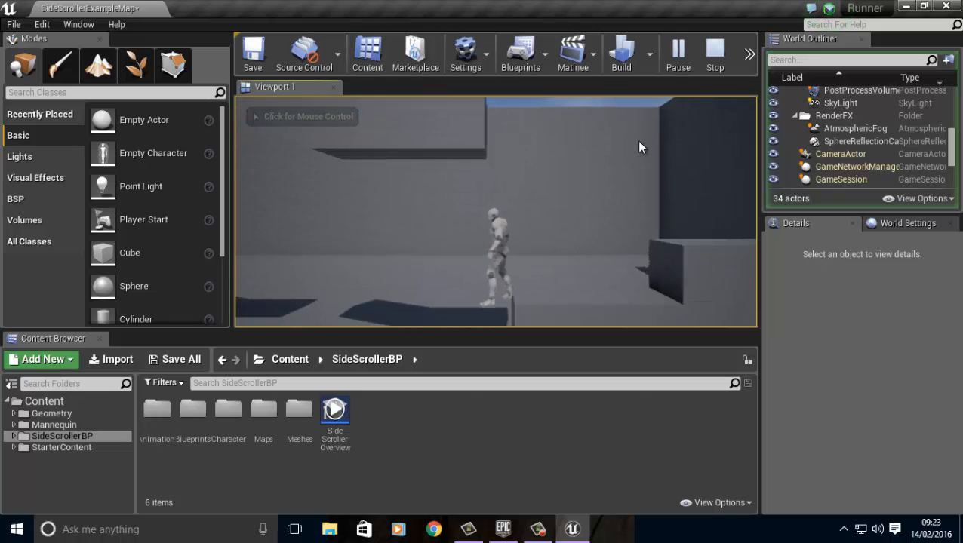
pyautogui.press('a')
pyautogui.press('space')
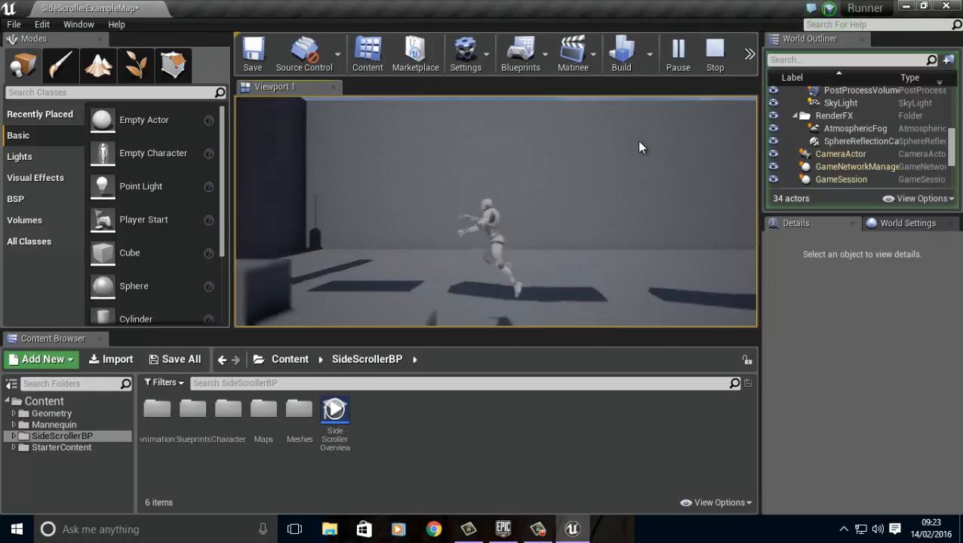
pyautogui.press('d')
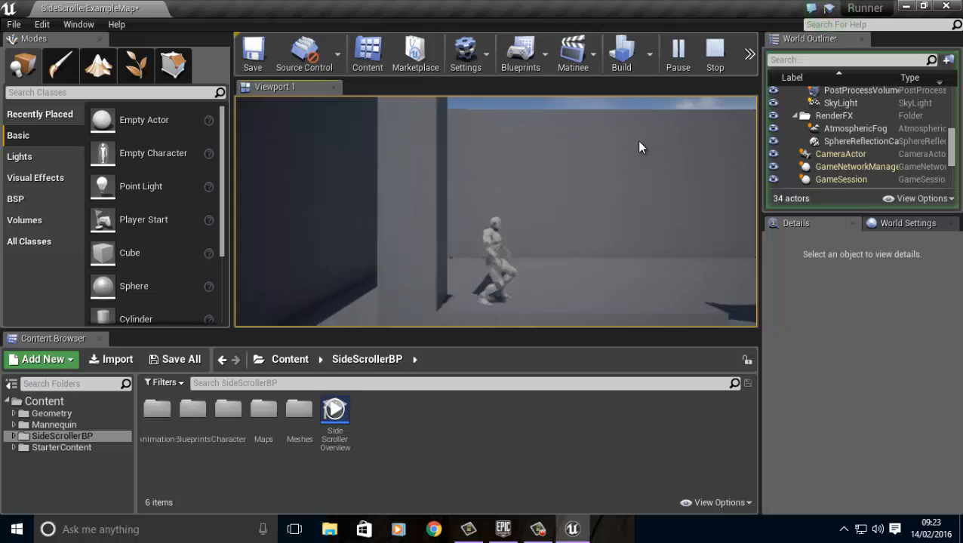
pyautogui.press('space')
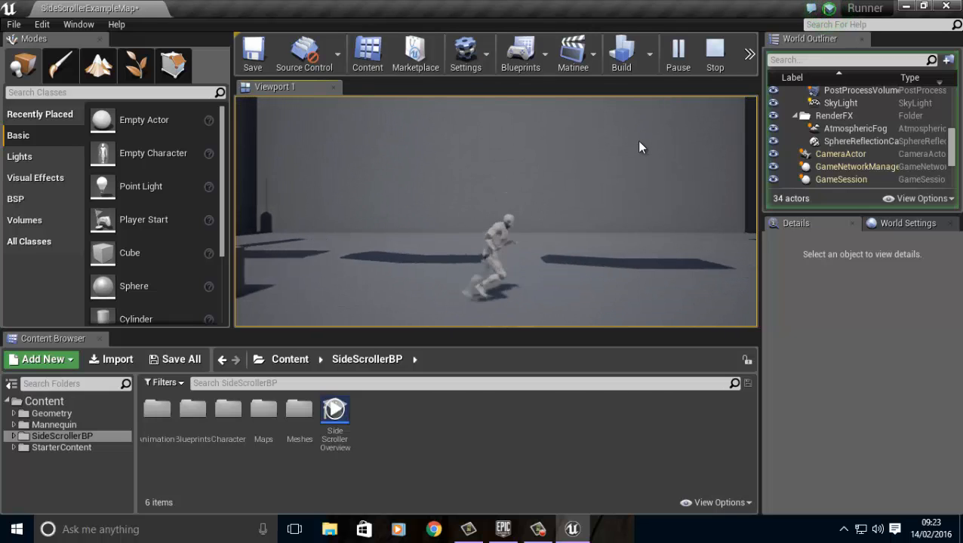
pyautogui.press('space')
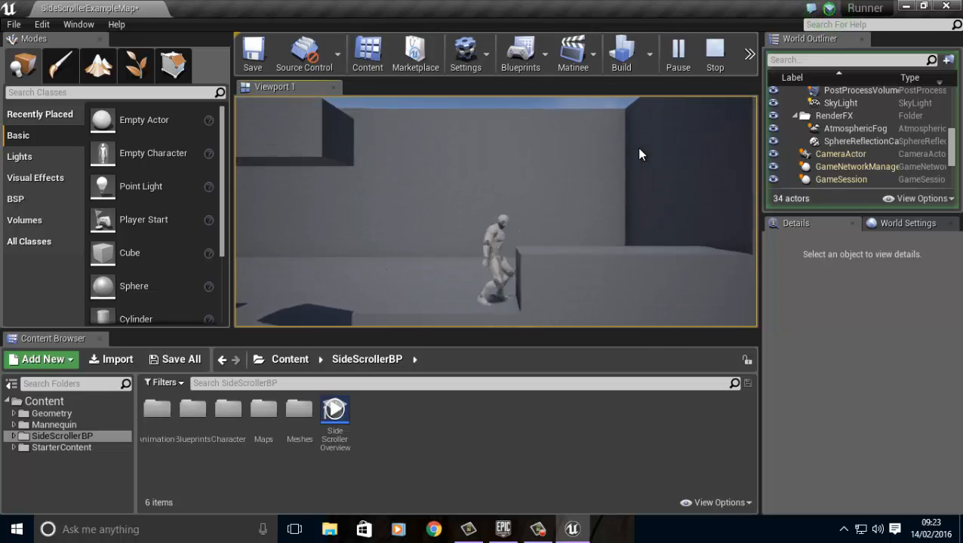
pyautogui.press('space')
pyautogui.press('a')
pyautogui.press('space')
pyautogui.press('space')
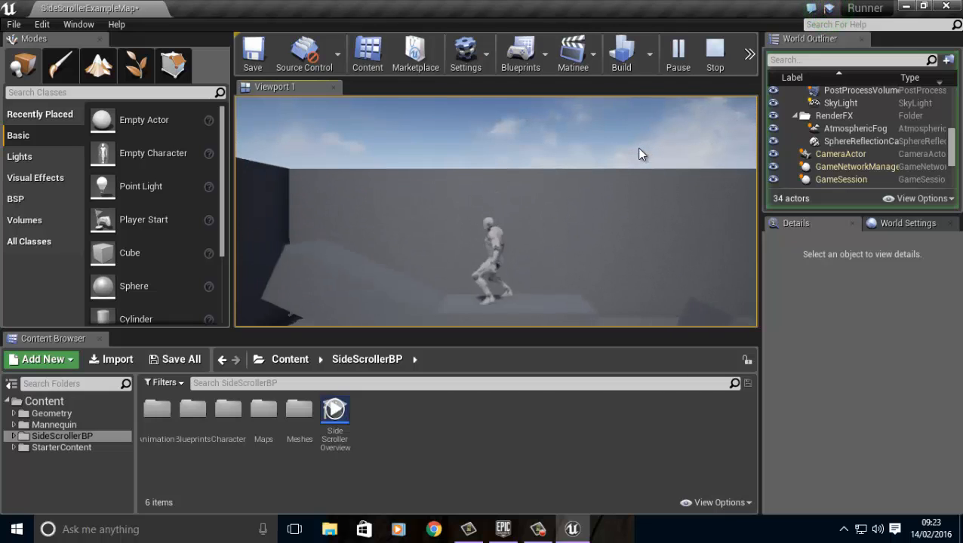
pyautogui.press('space')
pyautogui.press('space')
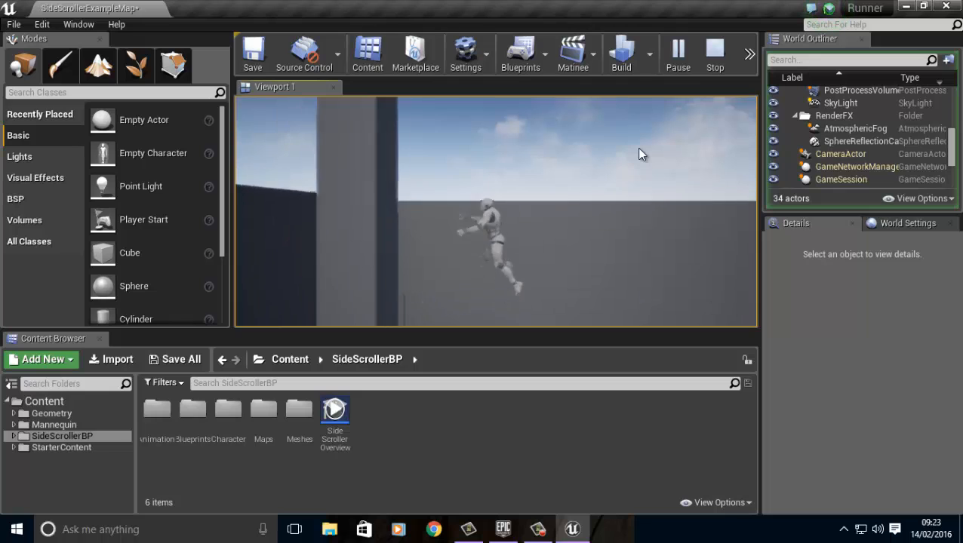
pyautogui.press('d')
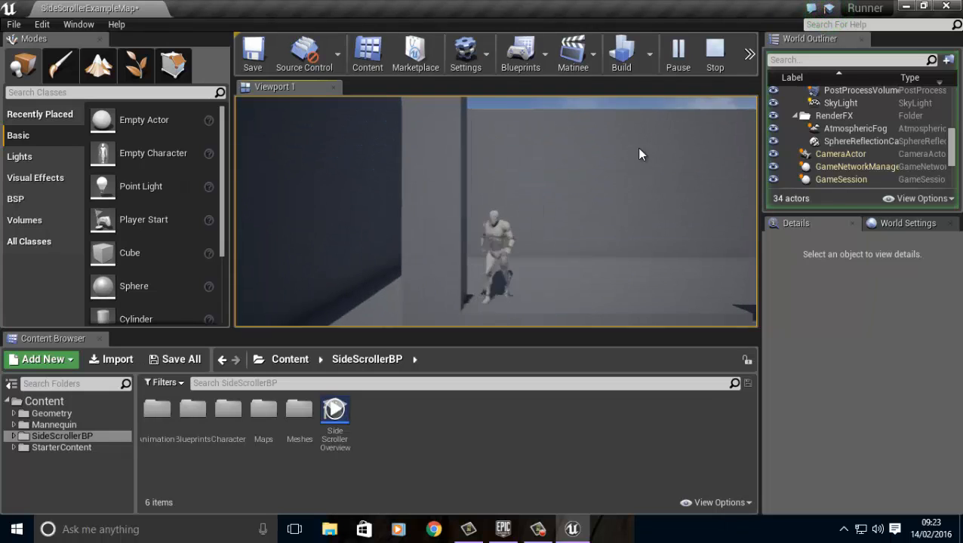
pyautogui.press('space')
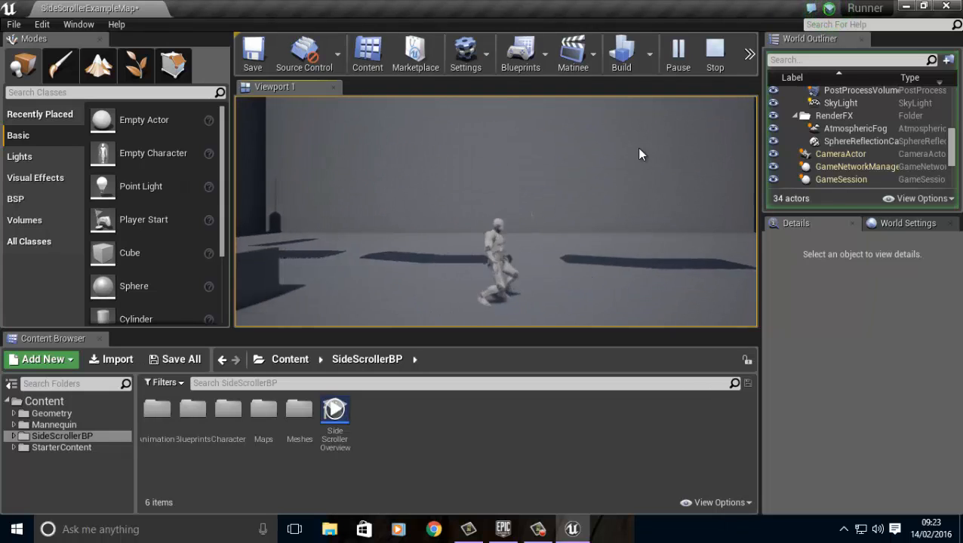
pyautogui.press('space')
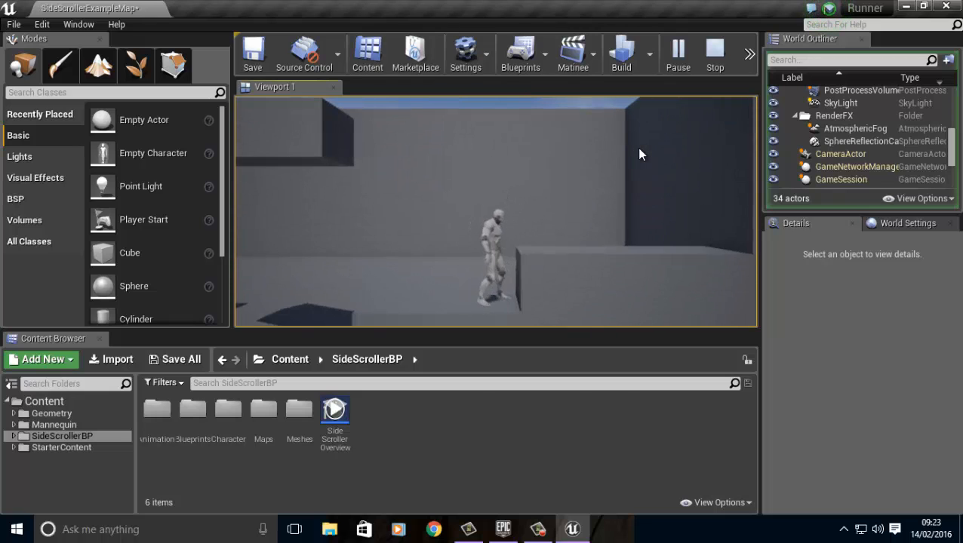
pyautogui.press('space')
pyautogui.press('a')
pyautogui.press('space')
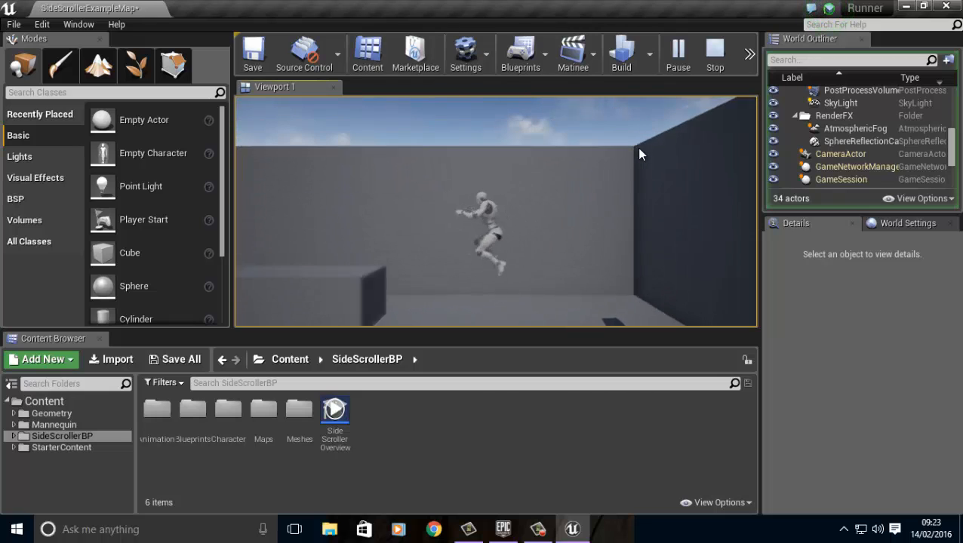
pyautogui.press('space')
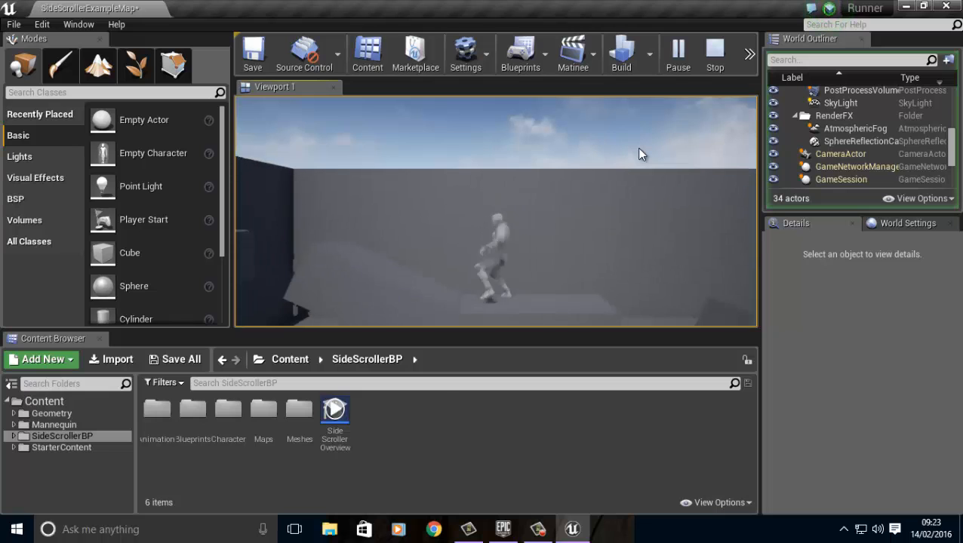
pyautogui.press('space')
pyautogui.press('a')
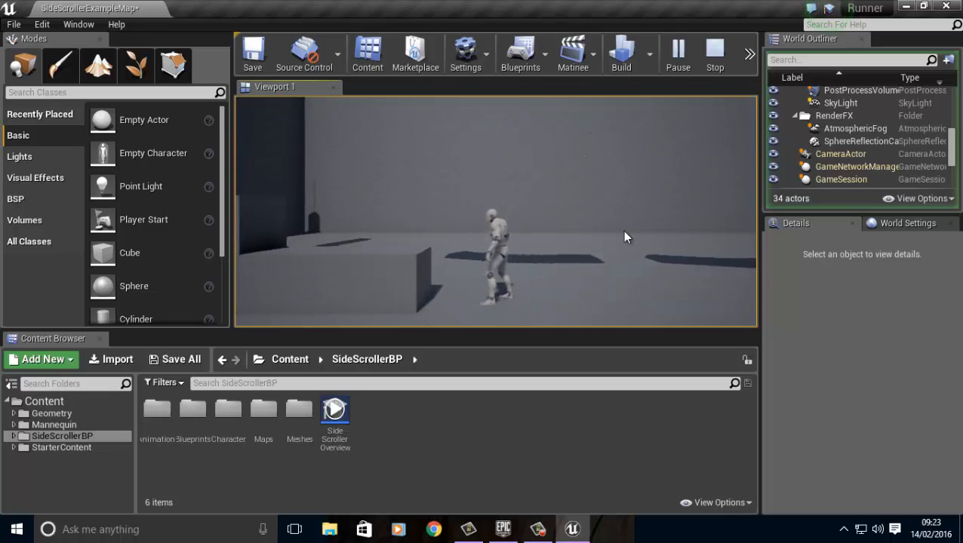
pyautogui.press('Escape')
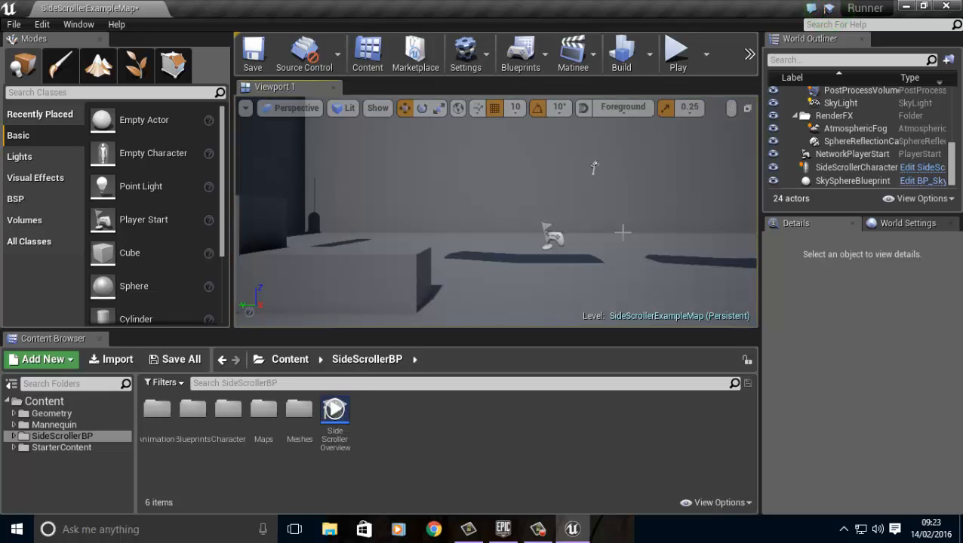
# - Select the SideScrollerCharacter in the level and open its blueprint for editing
pyautogui.moveTo(422, 281); pyautogui.dragTo(458, 179, button='right')
pyautogui.press('d')
pyautogui.press('s')
pyautogui.press('d')
pyautogui.press('w')
pyautogui.press('d')
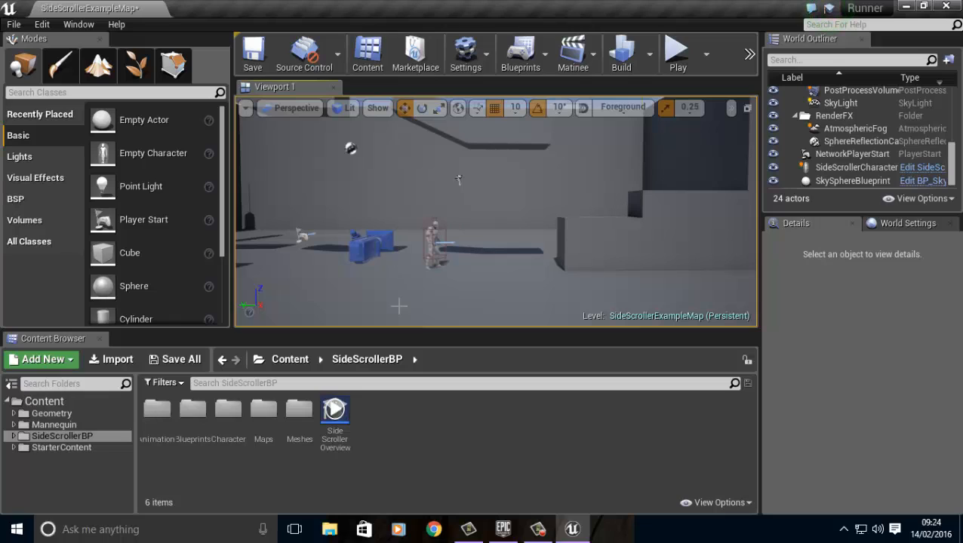
pyautogui.moveTo(438, 288); pyautogui.dragTo(457, 307, button='right')
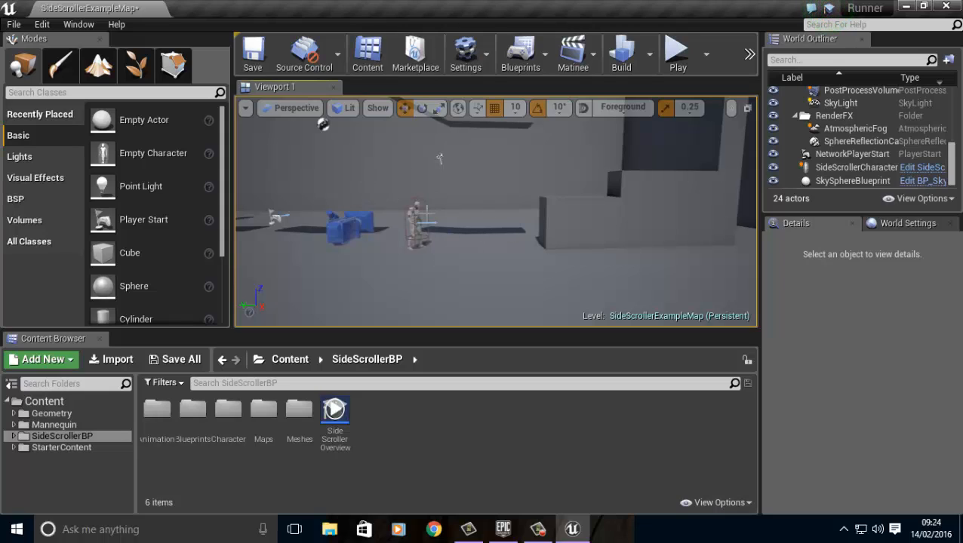
pyautogui.moveTo(452, 271); pyautogui.dragTo(409, 258, button='right')
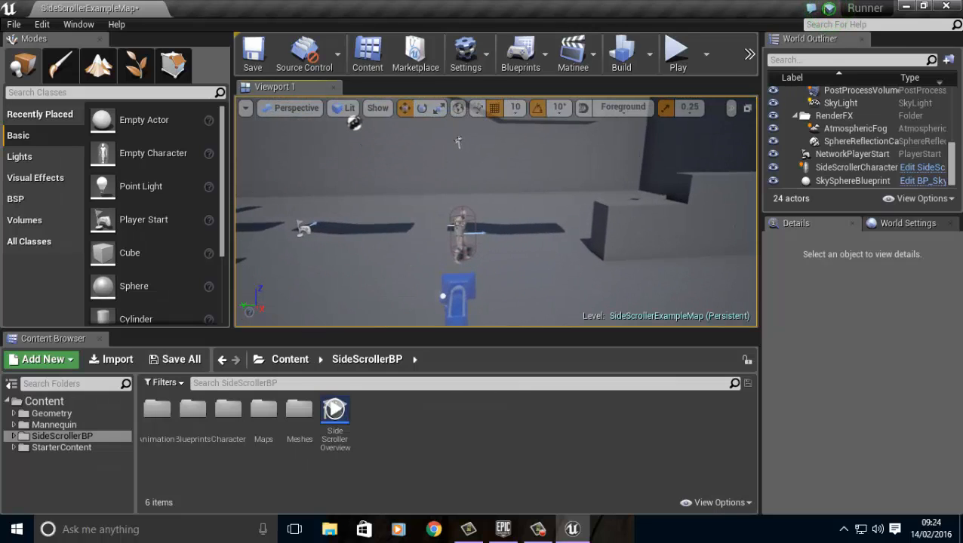
pyautogui.click(467, 231)
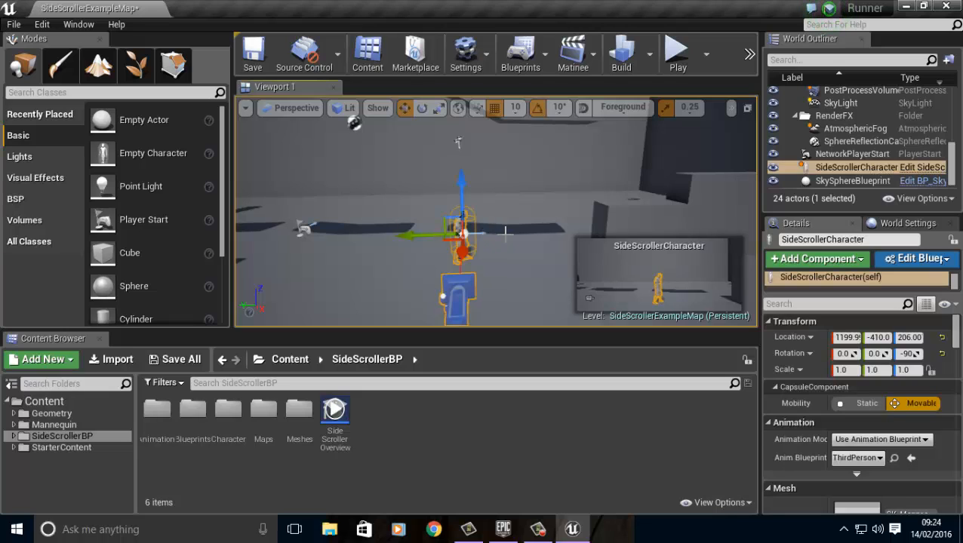
pyautogui.click(898, 181)
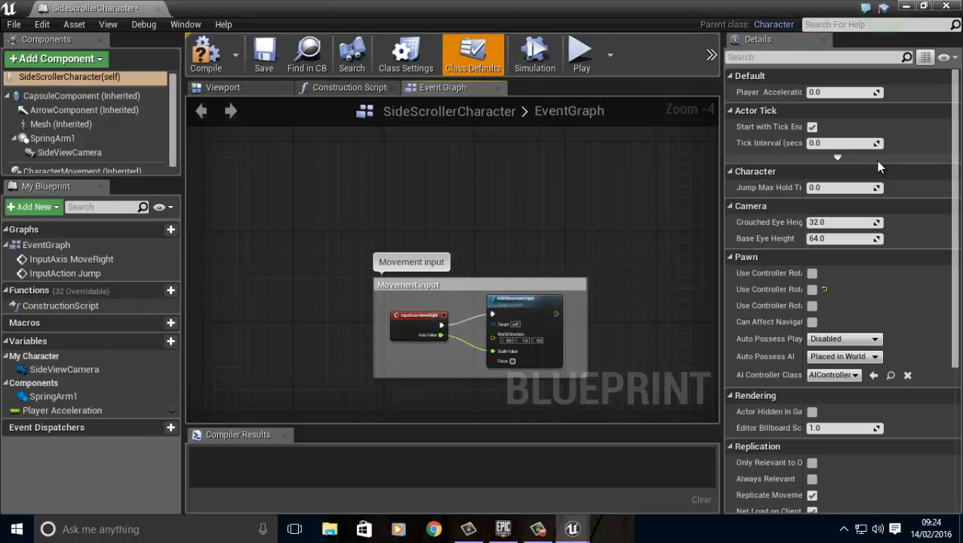
# - Delete the InputAxis MoveRight node from the Movement input group in the Event Graph
pyautogui.moveTo(631, 312); pyautogui.dragTo(561, 203, button='right')
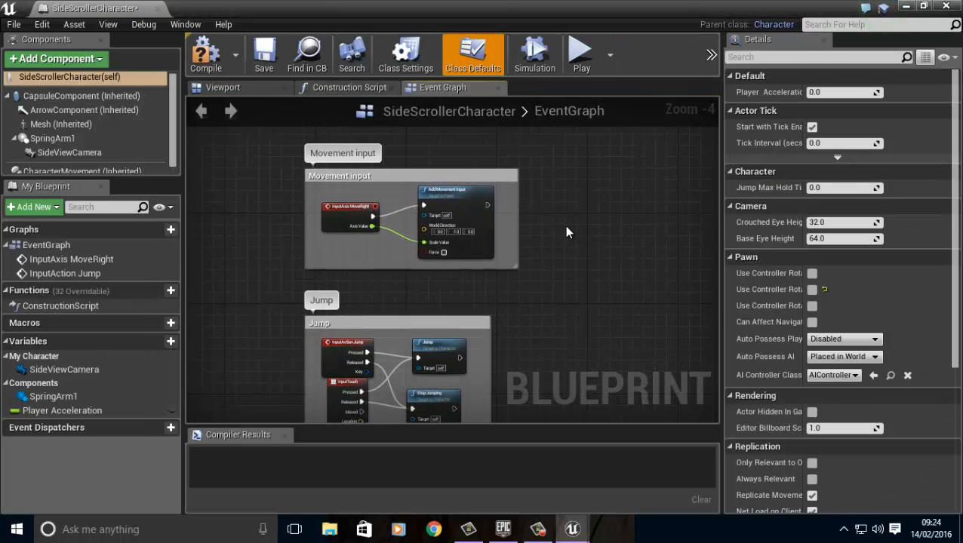
pyautogui.moveTo(580, 271); pyautogui.dragTo(577, 323, button='right')
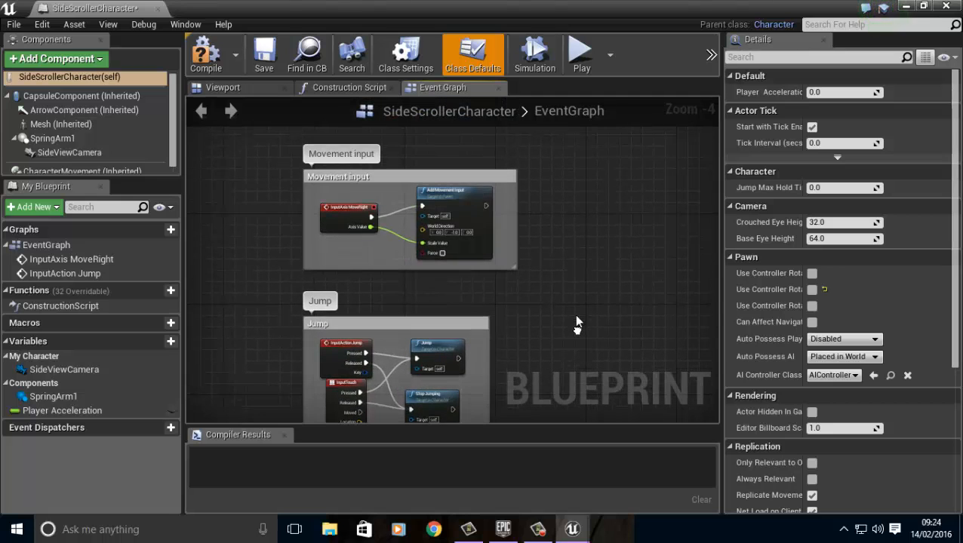
pyautogui.moveTo(575, 277); pyautogui.dragTo(712, 314, button='right')
pyautogui.scroll(3, 597, 292)
pyautogui.moveTo(406, 380); pyautogui.dragTo(426, 411, button='right')
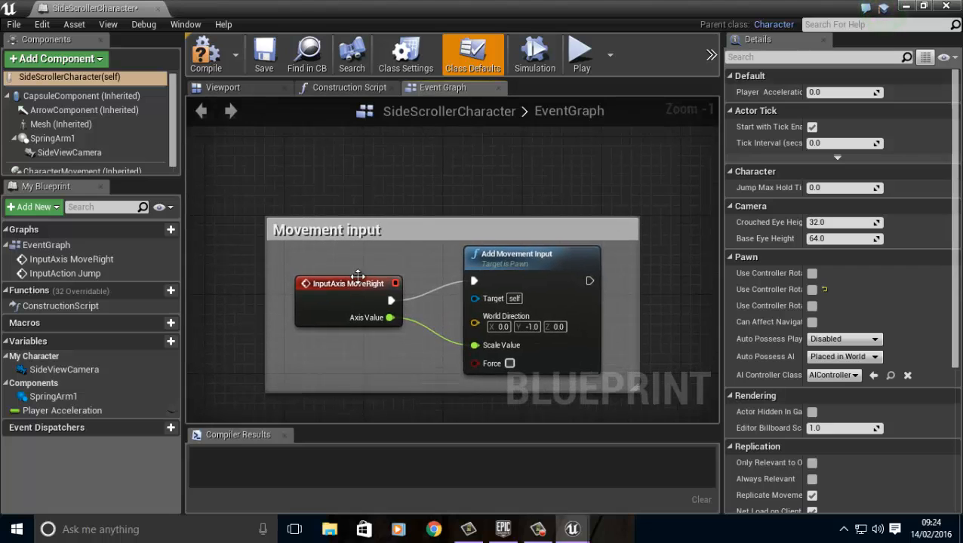
pyautogui.click(358, 278)
pyautogui.press('Delete')
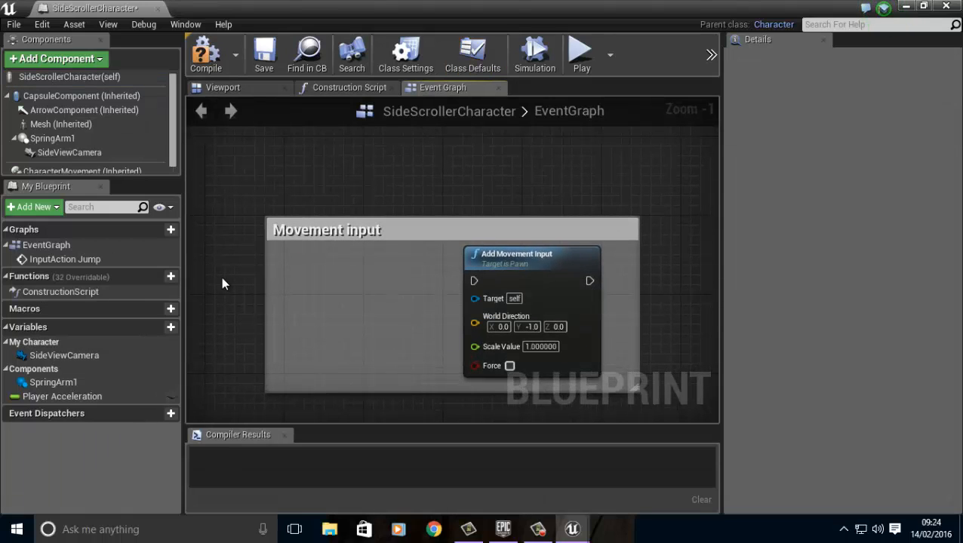
# - Add an Event Tick node in the Movement input group and connect its execution output to Add Movement Input
pyautogui.rightClick(217, 272)
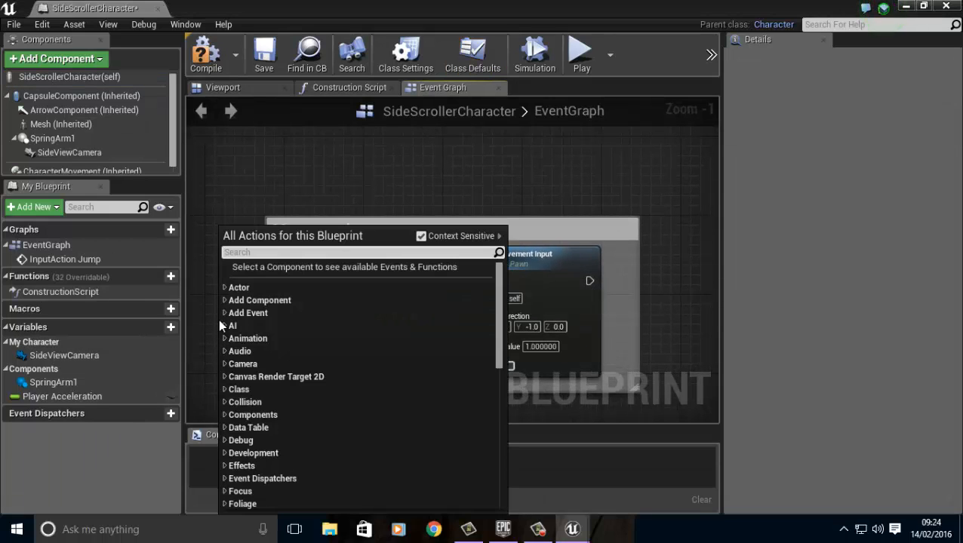
pyautogui.write('Tick')
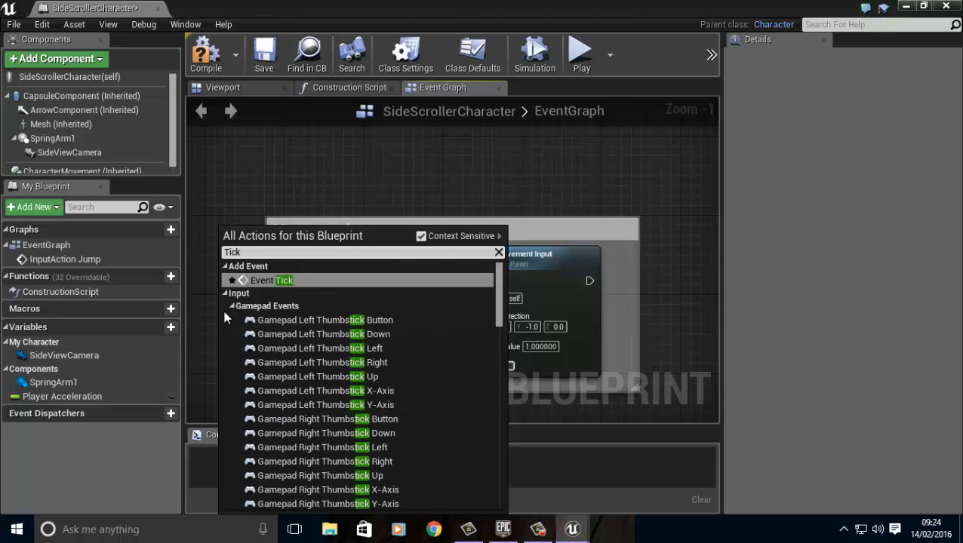
pyautogui.click(273, 281)
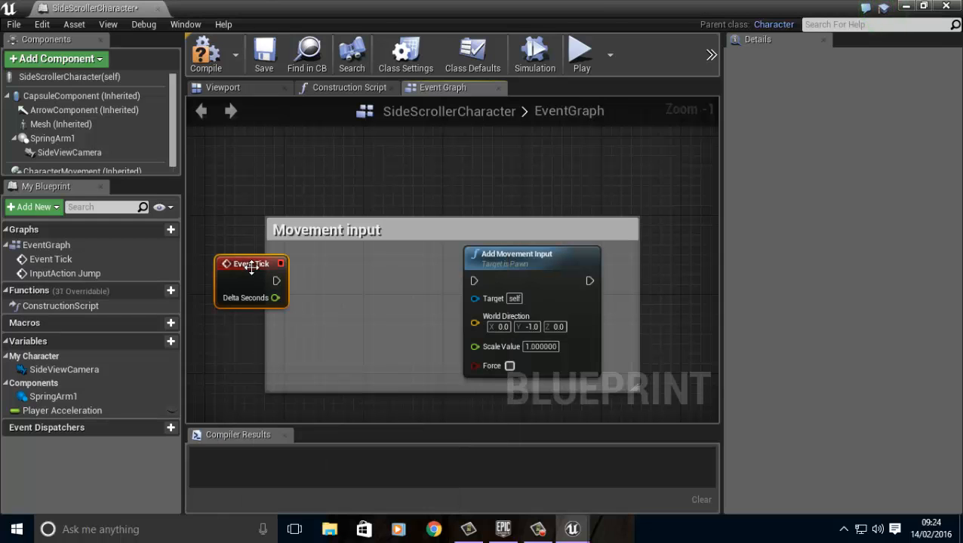
pyautogui.moveTo(273, 281); pyautogui.dragTo(475, 279)
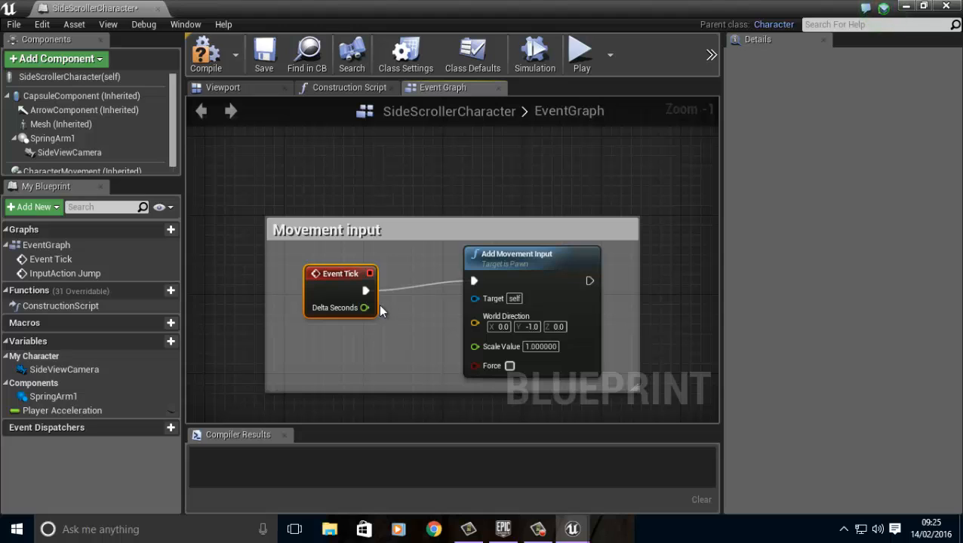
# - Connect Event Tick's Delta Seconds output to the Scale Value input of Add Movement Input and compile the blueprint
pyautogui.moveTo(365, 307); pyautogui.dragTo(476, 346)
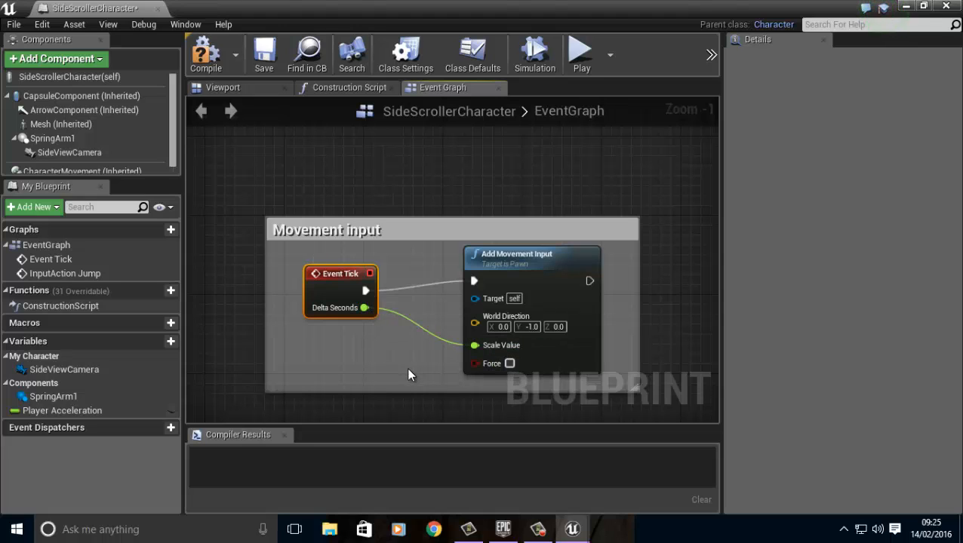
pyautogui.click(205, 52)
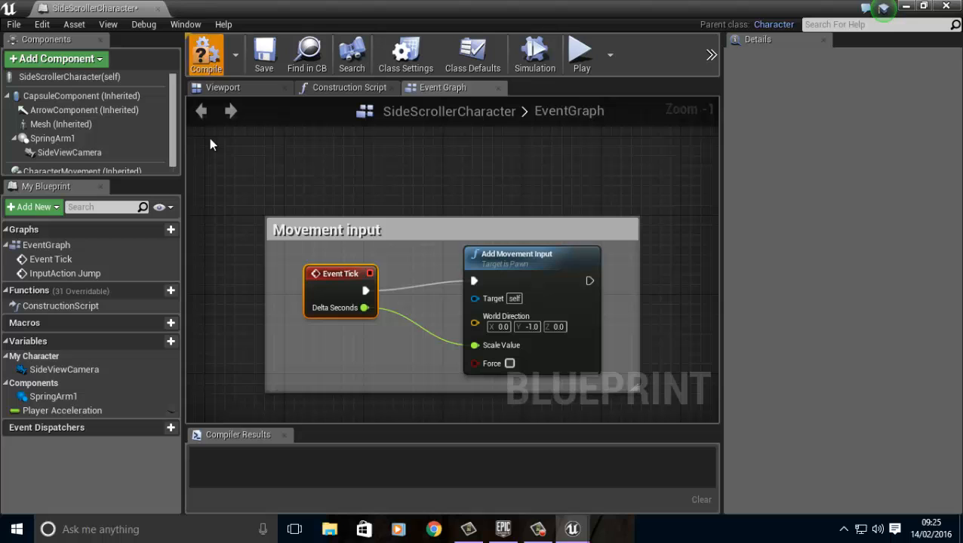
# - Play-test the level in the viewport to check the character's automatic movement and end the session
pyautogui.click(906, 6)
pyautogui.click(679, 53)
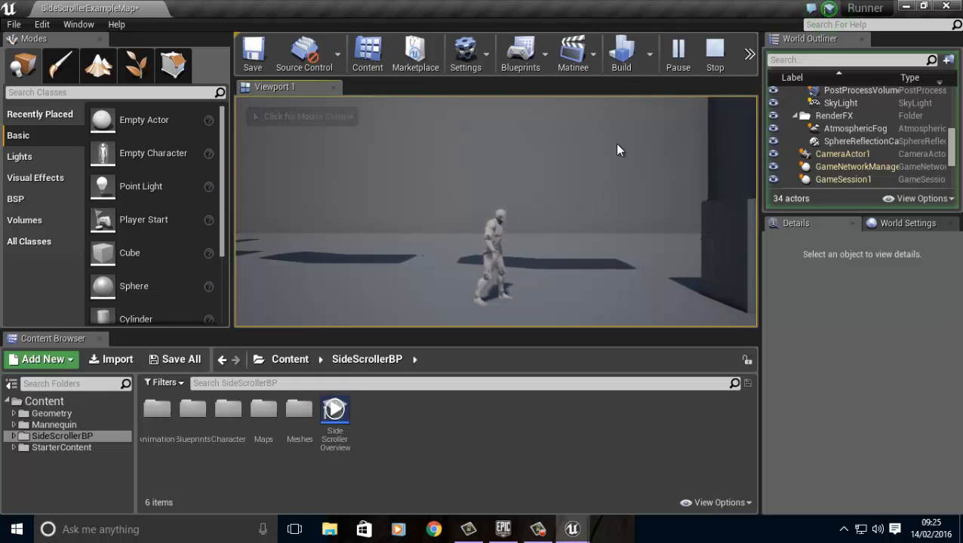
pyautogui.press('Escape')
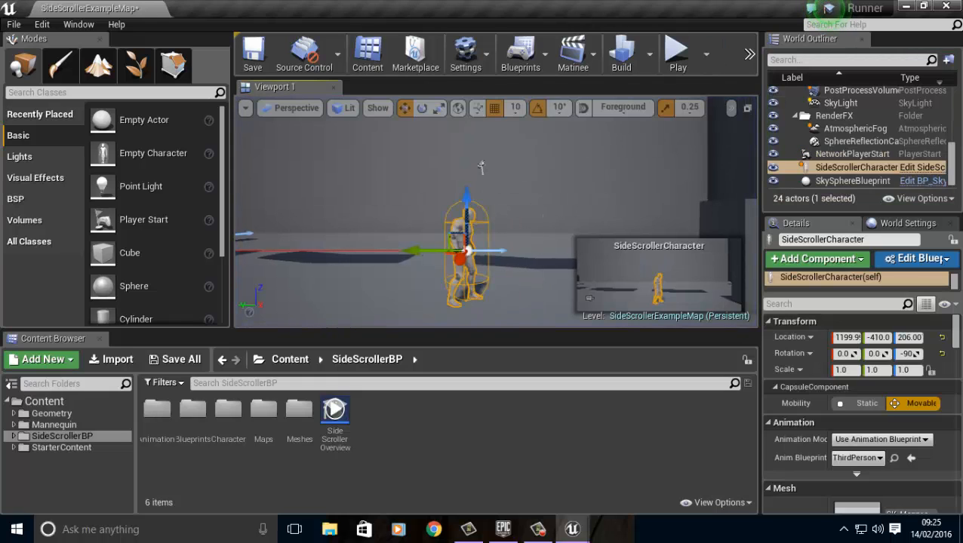
# - Return to the SideScrollerCharacter blueprint and break the link from Delta Seconds to Add Movement Input's Scale Value
pyautogui.click(574, 530)
pyautogui.click(609, 490)
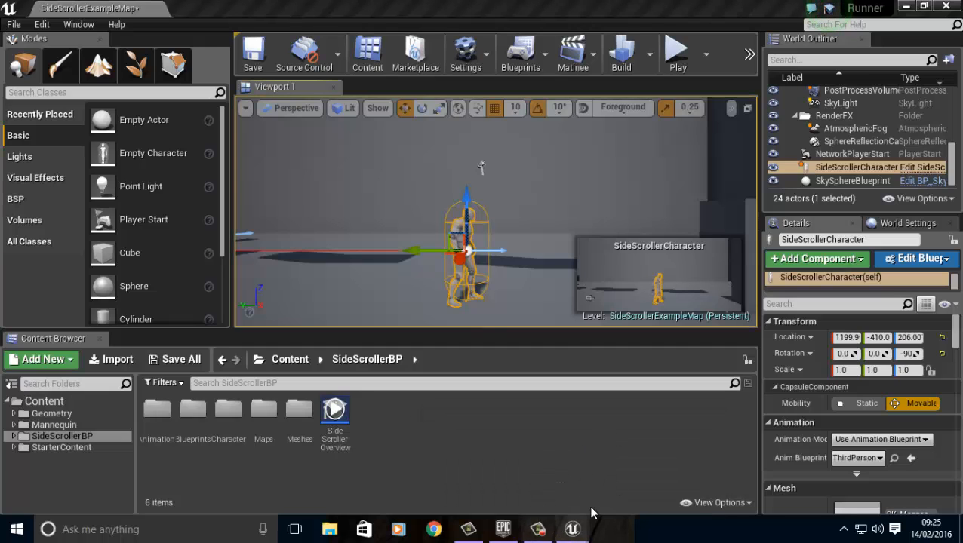
pyautogui.click(537, 529)
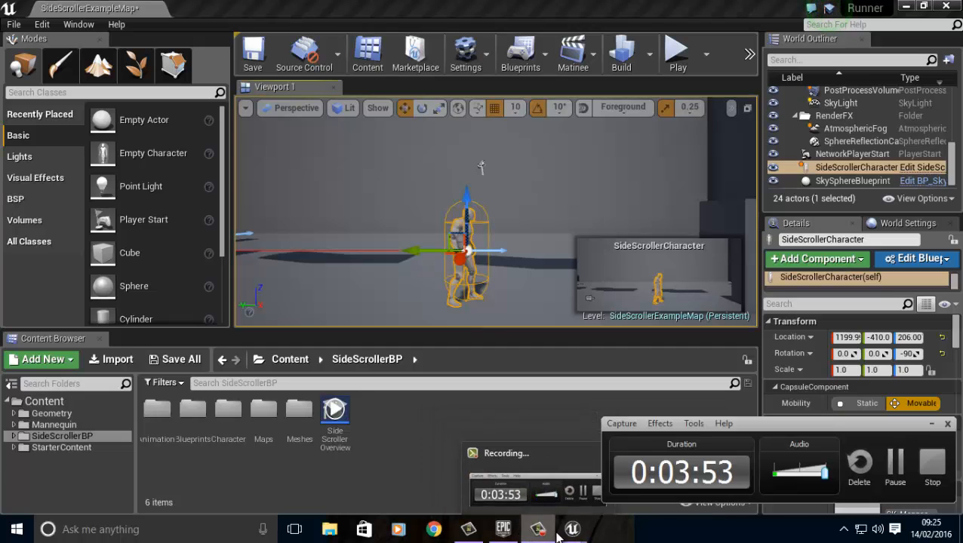
pyautogui.click(537, 529)
pyautogui.click(572, 529)
pyautogui.click(612, 489)
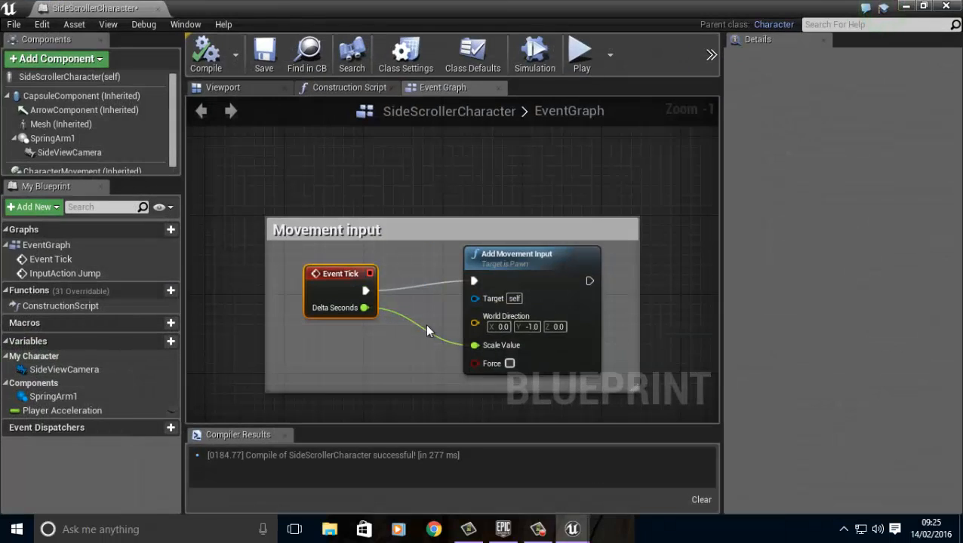
pyautogui.rightClick(475, 345)
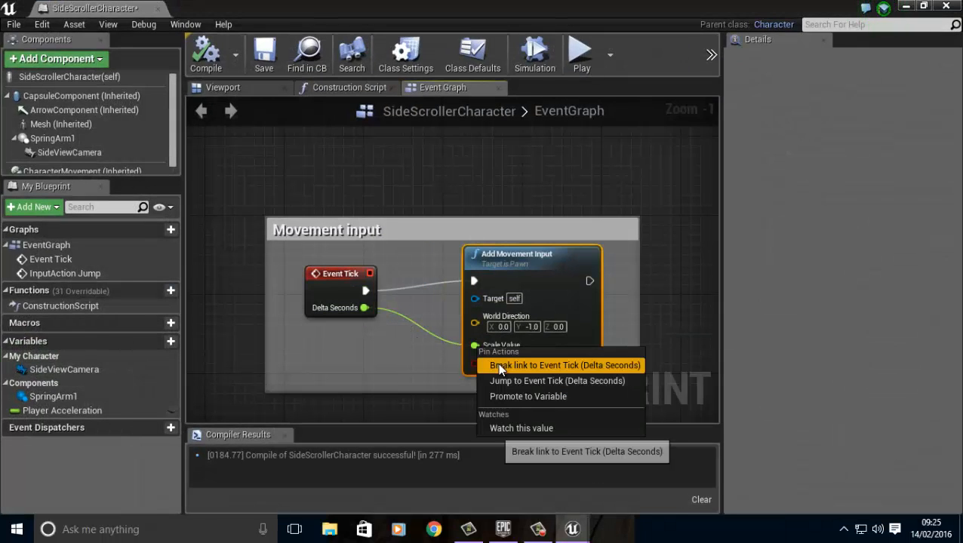
pyautogui.click(496, 362)
# - Set the Scale Value of Add Movement Input to 3, and compile and save the blueprint
pyautogui.click(530, 346)
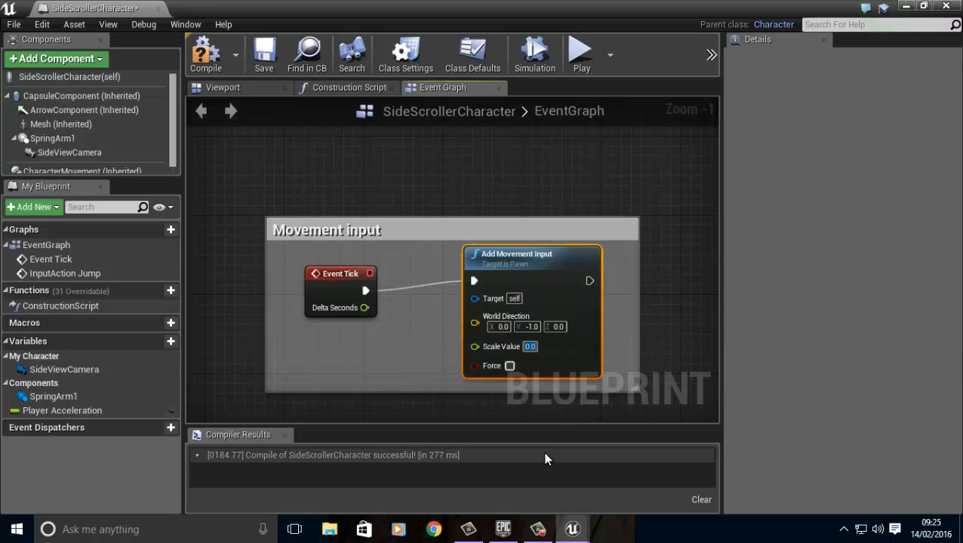
pyautogui.write('3')
pyautogui.press('Return')
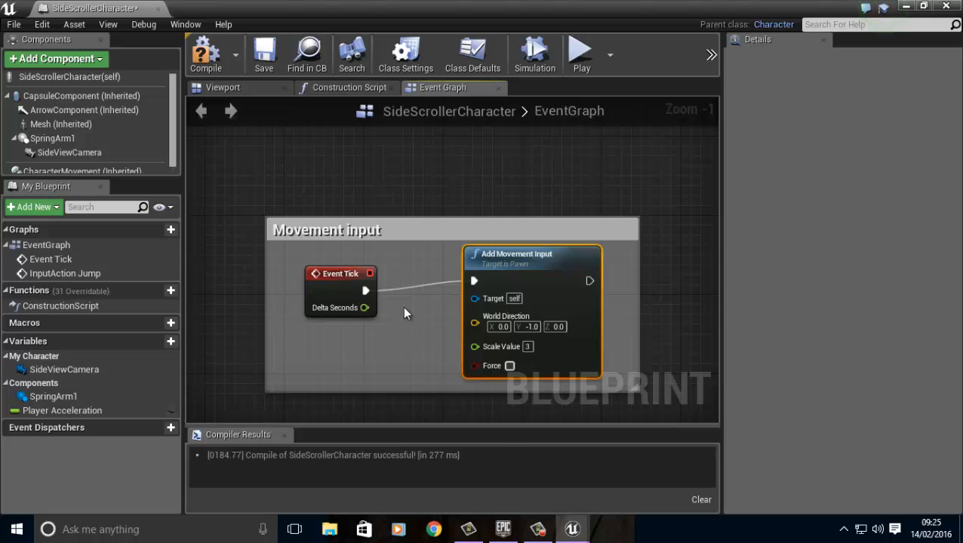
pyautogui.click(204, 52)
pyautogui.click(263, 51)
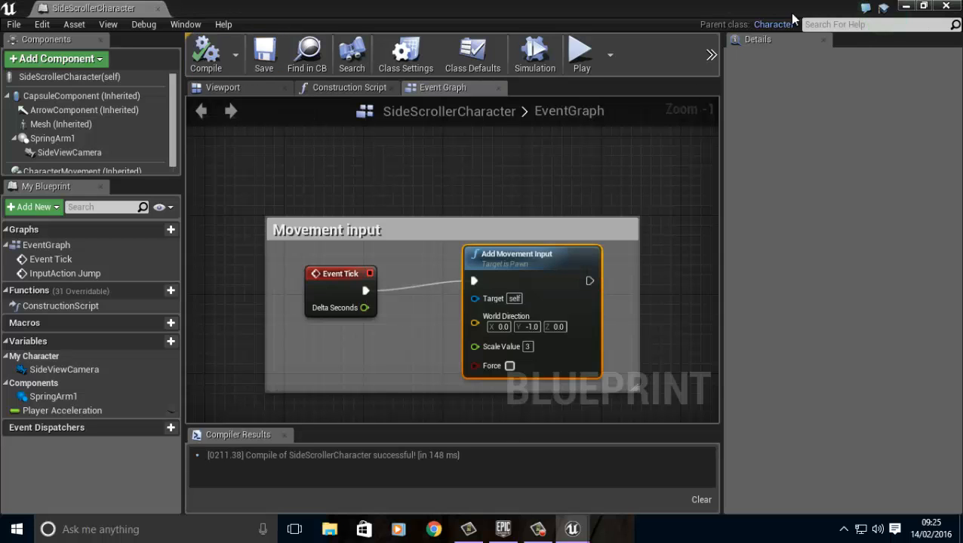
# - Play-test the level from the level editor, jumping as the character runs automatically, and end the session
pyautogui.click(906, 6)
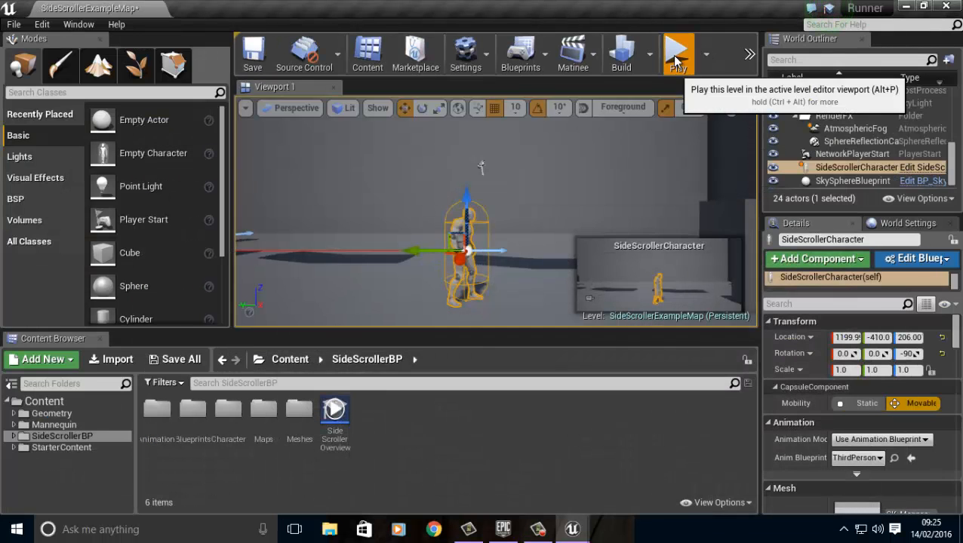
pyautogui.click(677, 54)
pyautogui.press('space')
pyautogui.press('space')
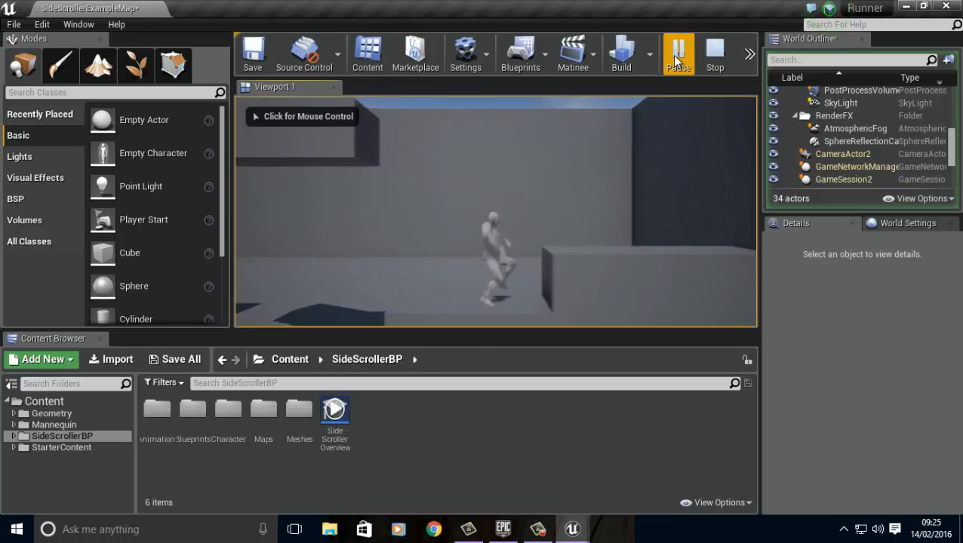
pyautogui.press('Escape')
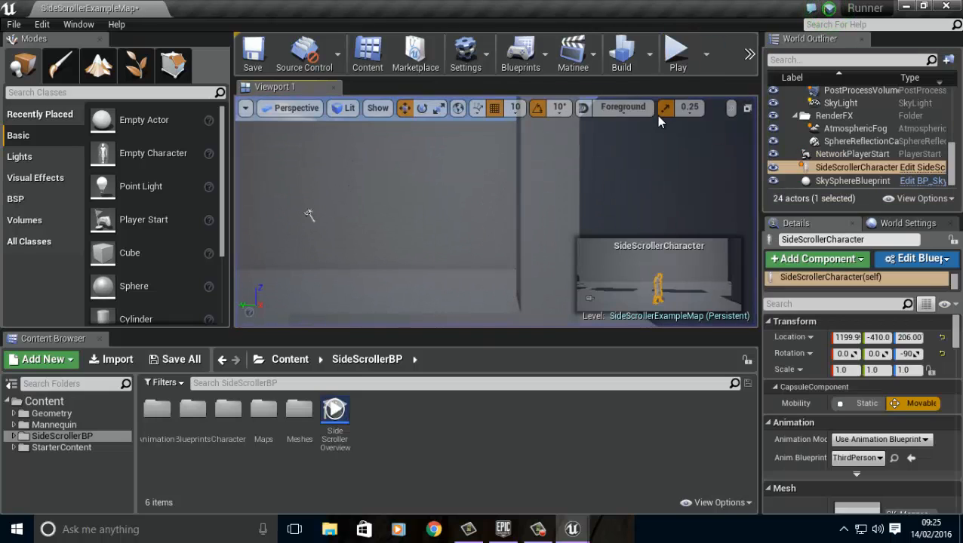
# - Move the SideScrollerCharacter to the far end of the level at Y 1040 and snap it down onto the surface
pyautogui.moveTo(458, 233); pyautogui.dragTo(533, 292, button='right')
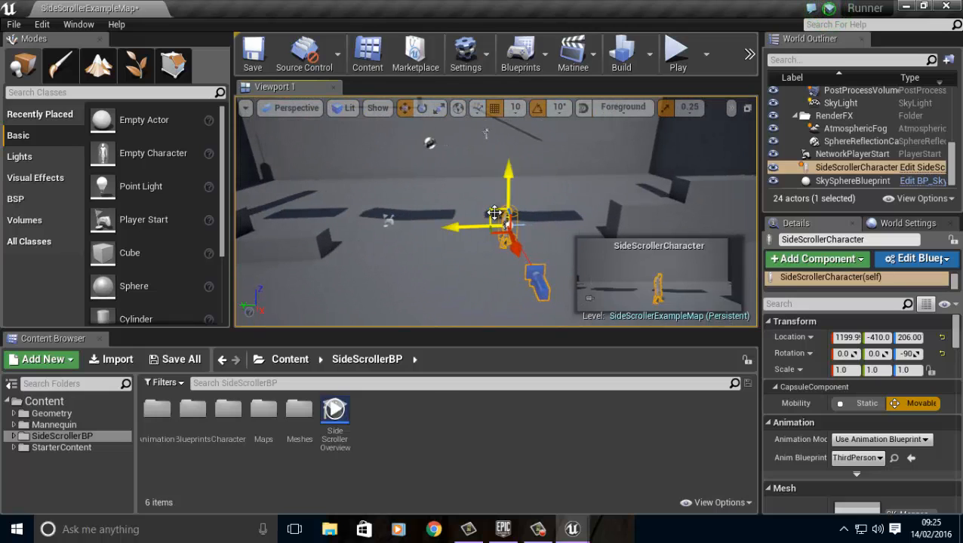
pyautogui.moveTo(491, 211); pyautogui.dragTo(285, 173)
pyautogui.moveTo(358, 195)
pyautogui.mouseDown(button='right')
pyautogui.moveTo(347, 189)
pyautogui.moveTo(370, 132)
pyautogui.moveTo(362, 199)
pyautogui.mouseUp(button='right')
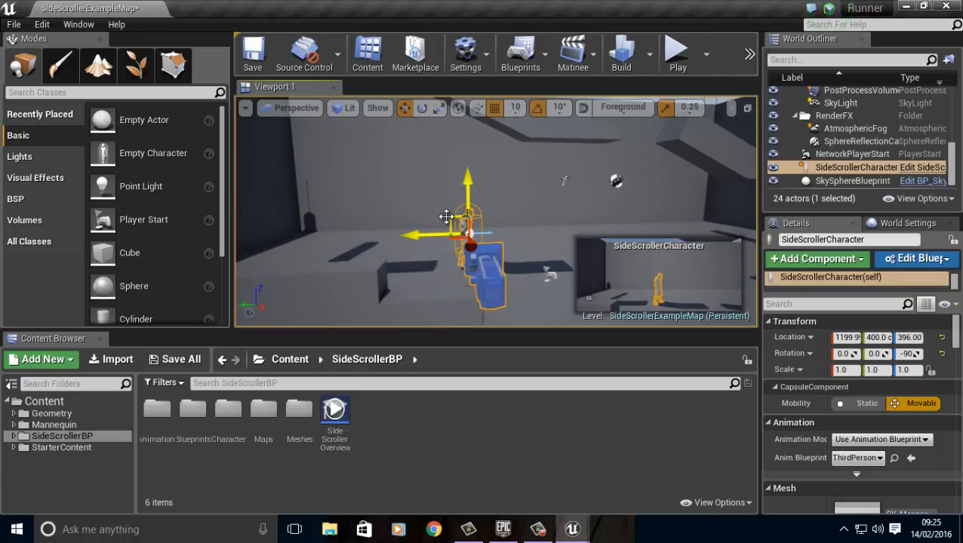
pyautogui.moveTo(451, 218); pyautogui.dragTo(290, 223)
pyautogui.moveTo(290, 223); pyautogui.dragTo(368, 231, button='right')
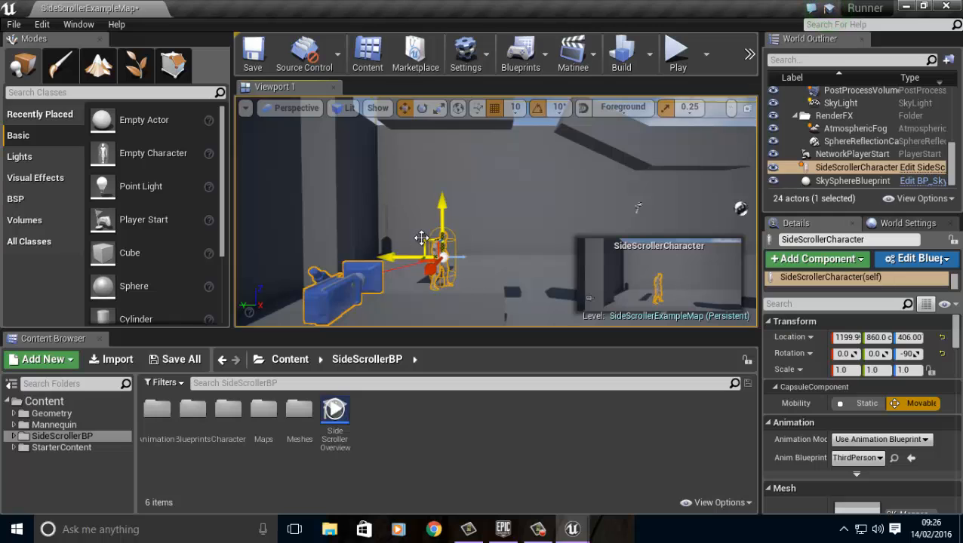
pyautogui.moveTo(421, 238); pyautogui.dragTo(367, 163)
pyautogui.moveTo(487, 267); pyautogui.dragTo(543, 301, button='right')
pyautogui.press('End')
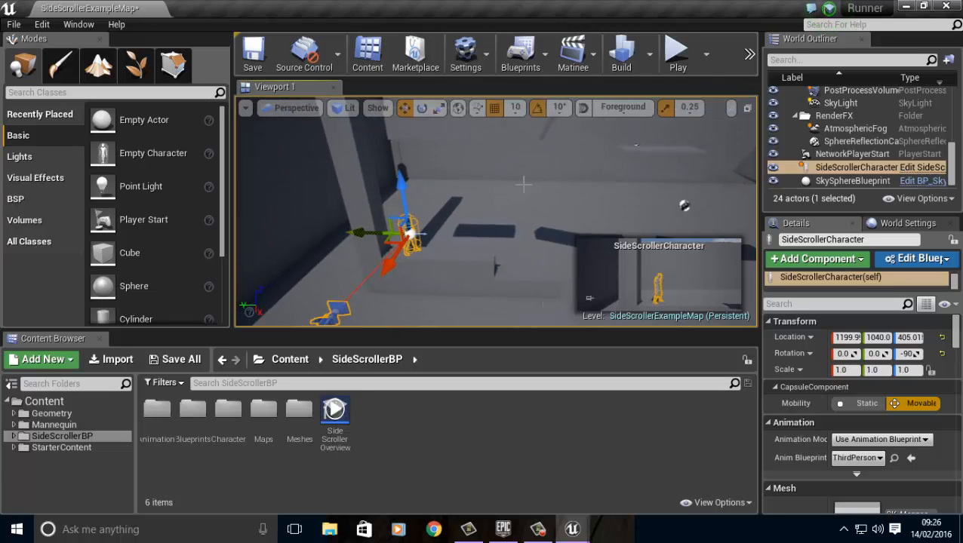
# - Play-test the level from the character's new starting position, jumping along the run, and end the session
pyautogui.click(677, 54)
pyautogui.press('d')
pyautogui.press('space')
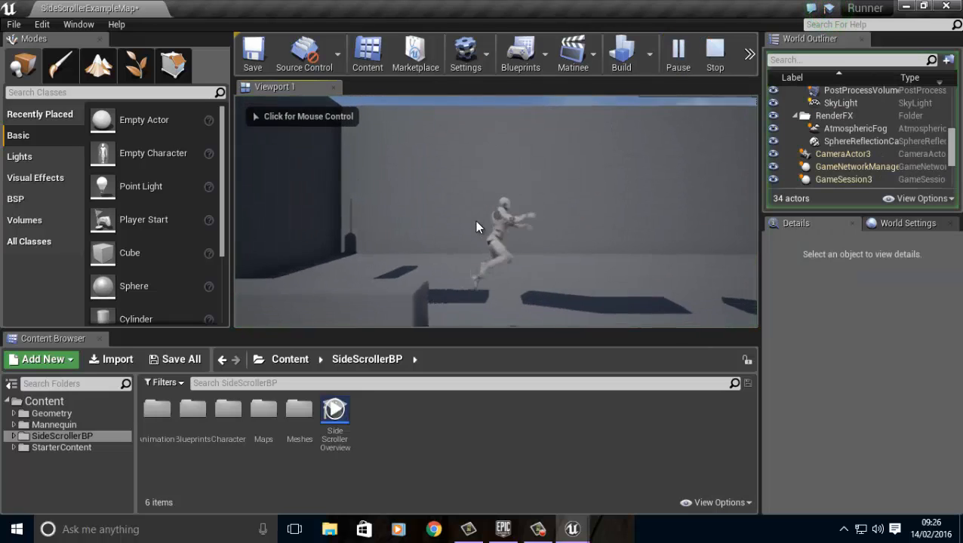
pyautogui.press('space')
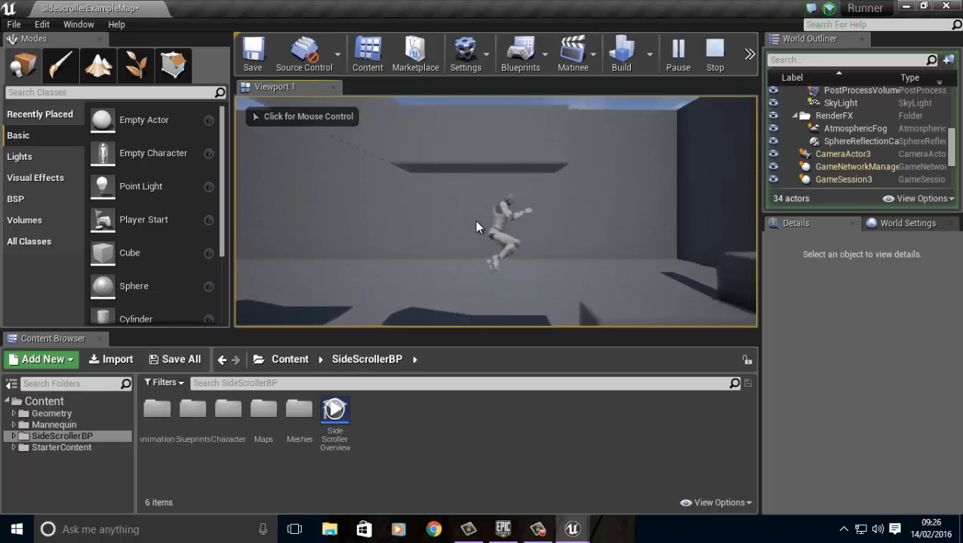
pyautogui.press('space')
pyautogui.press('Escape')
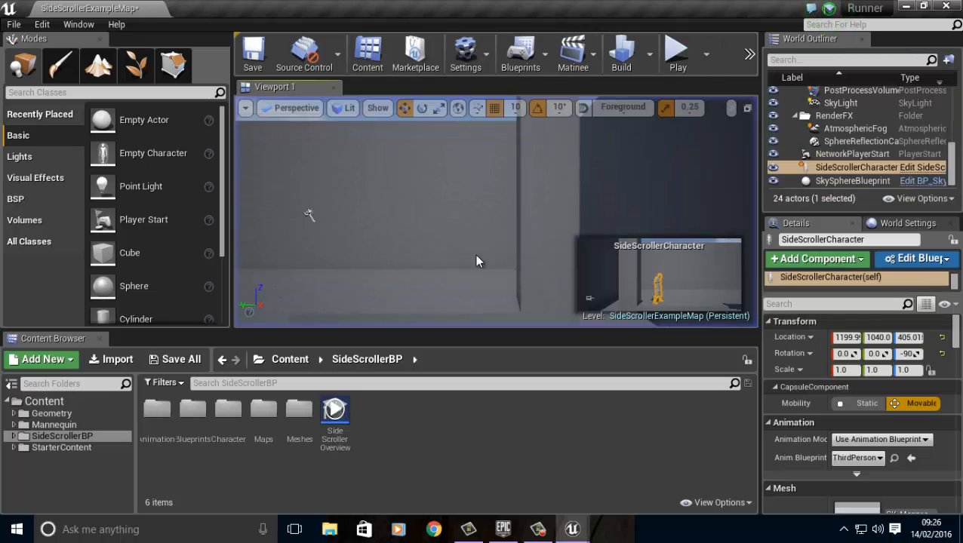
pyautogui.moveTo(475, 255); pyautogui.dragTo(507, 197, button='right')
pyautogui.moveTo(281, 269); pyautogui.dragTo(364, 244, button='right')
pyautogui.moveTo(475, 295); pyautogui.dragTo(634, 270, button='right')
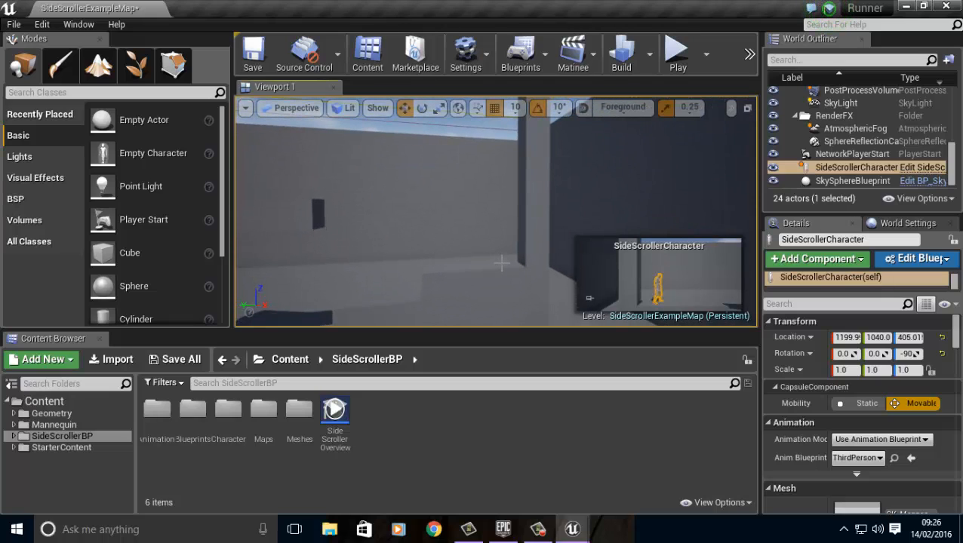
pyautogui.moveTo(499, 268); pyautogui.dragTo(448, 275, button='right')
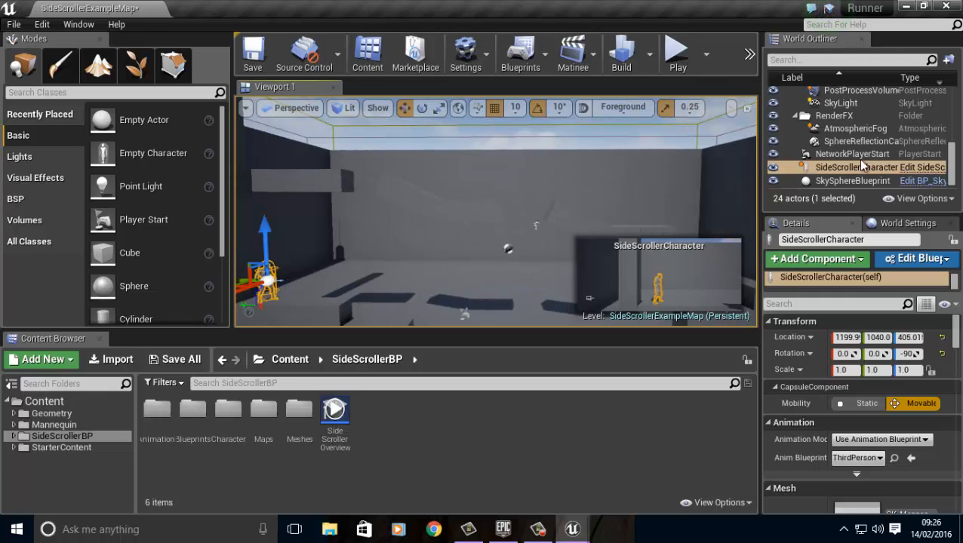
# - Reopen the SideScrollerCharacter blueprint and move the whole Jump group down and away from the Movement input group
pyautogui.click(921, 167)
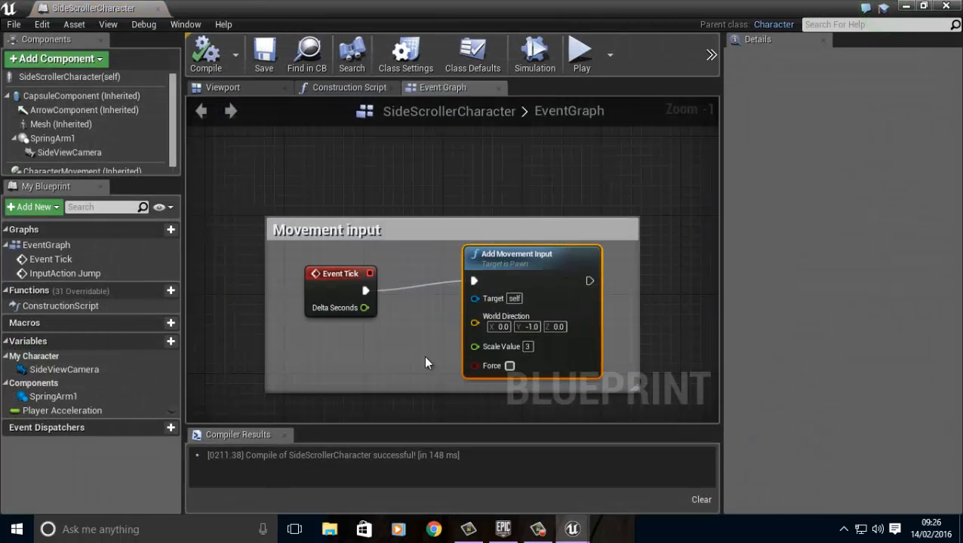
pyautogui.moveTo(424, 356); pyautogui.dragTo(398, 237, button='right')
pyautogui.scroll(-2, 395, 229)
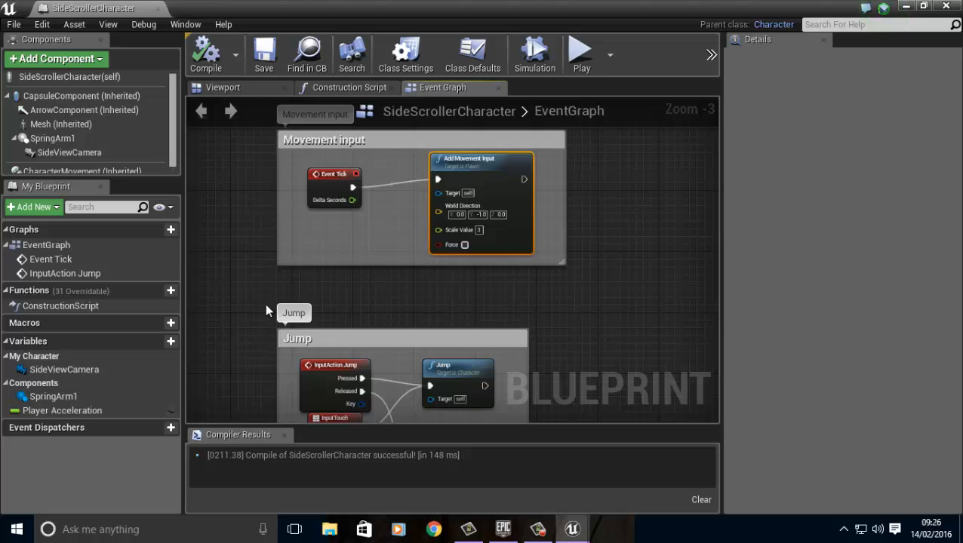
pyautogui.moveTo(266, 306); pyautogui.dragTo(216, 197, button='right')
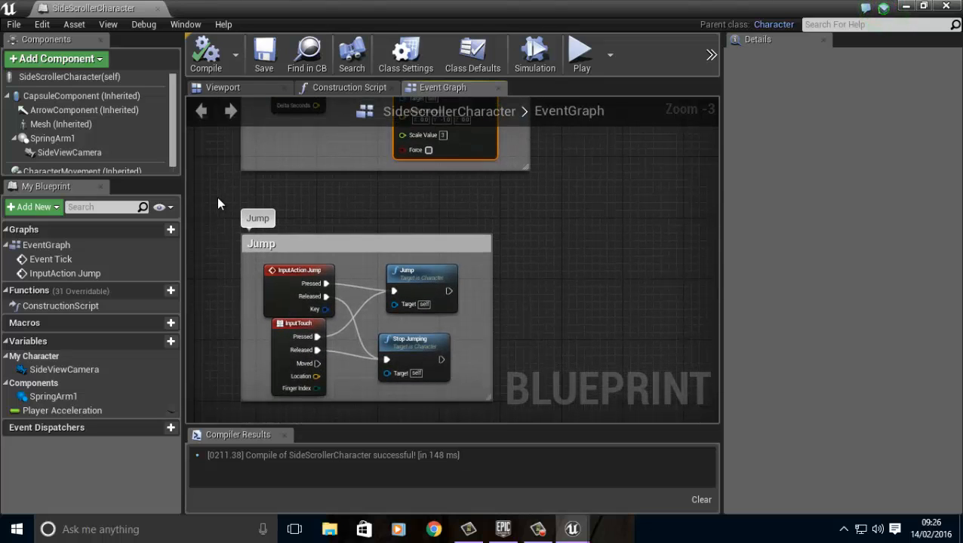
pyautogui.moveTo(217, 197); pyautogui.dragTo(547, 385)
pyautogui.scroll(-4, 505, 299)
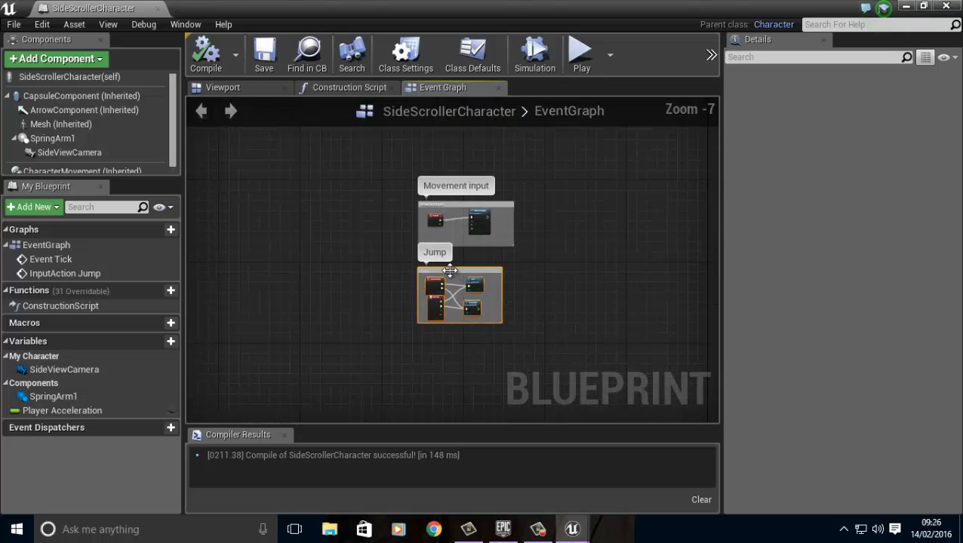
pyautogui.moveTo(443, 270); pyautogui.dragTo(271, 335)
# - Duplicate the Add Movement Input node and place the copy directly below the original, beneath the Movement input group
pyautogui.moveTo(583, 265); pyautogui.dragTo(520, 333, button='right')
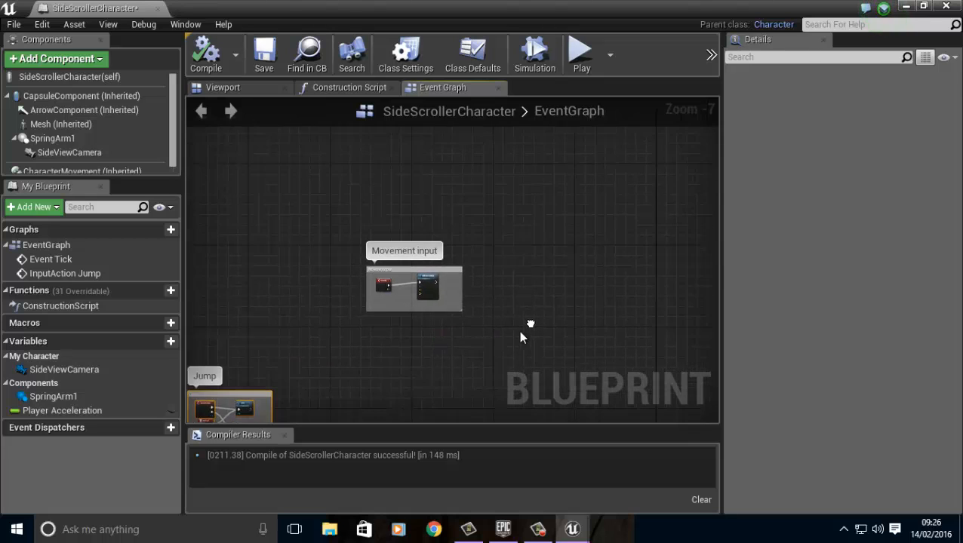
pyautogui.scroll(4, 520, 333)
pyautogui.moveTo(438, 288); pyautogui.dragTo(592, 337, button='right')
pyautogui.moveTo(547, 276); pyautogui.dragTo(650, 287, button='right')
pyautogui.moveTo(526, 239); pyautogui.dragTo(514, 189, button='right')
pyautogui.click(499, 200)
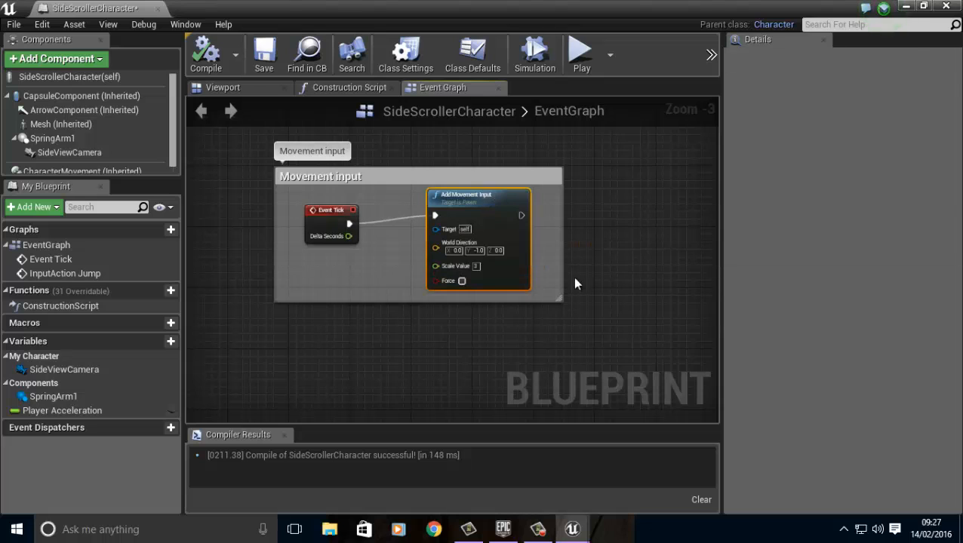
pyautogui.hotkey('ctrl', 'c')
pyautogui.hotkey('ctrl', 'v')
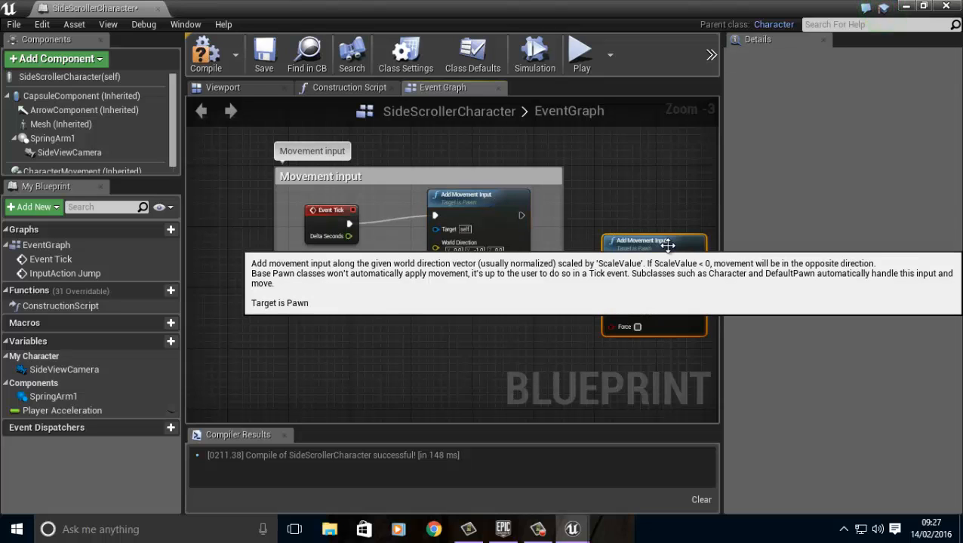
pyautogui.moveTo(617, 272); pyautogui.dragTo(496, 330)
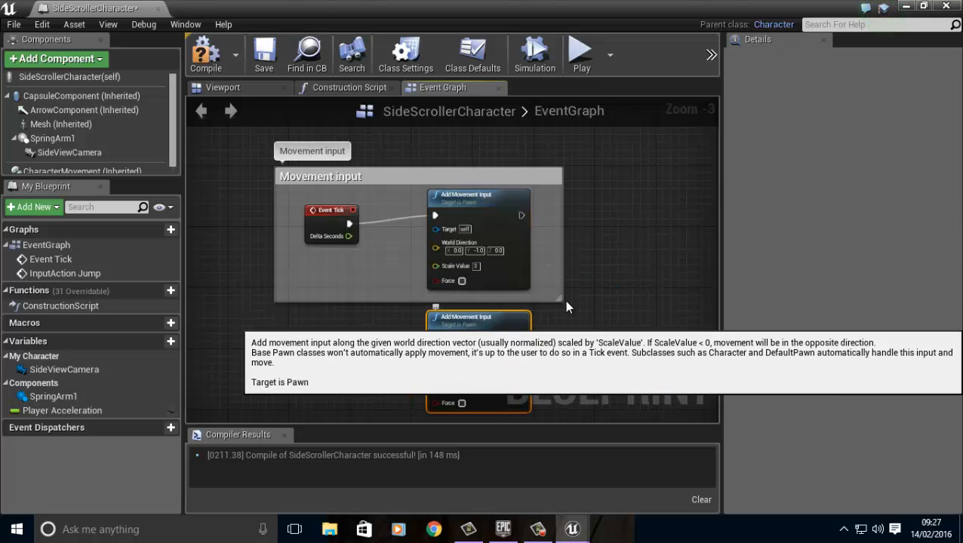
# - Set the Y World Direction of the duplicated Add Movement Input node to 1.0
pyautogui.moveTo(575, 261); pyautogui.dragTo(585, 199, button='right')
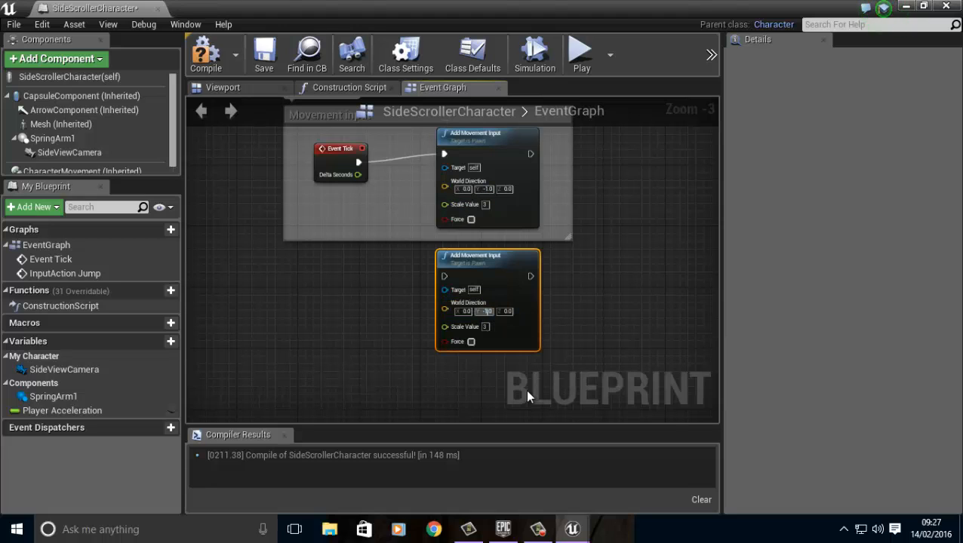
pyautogui.press('BackSpace')
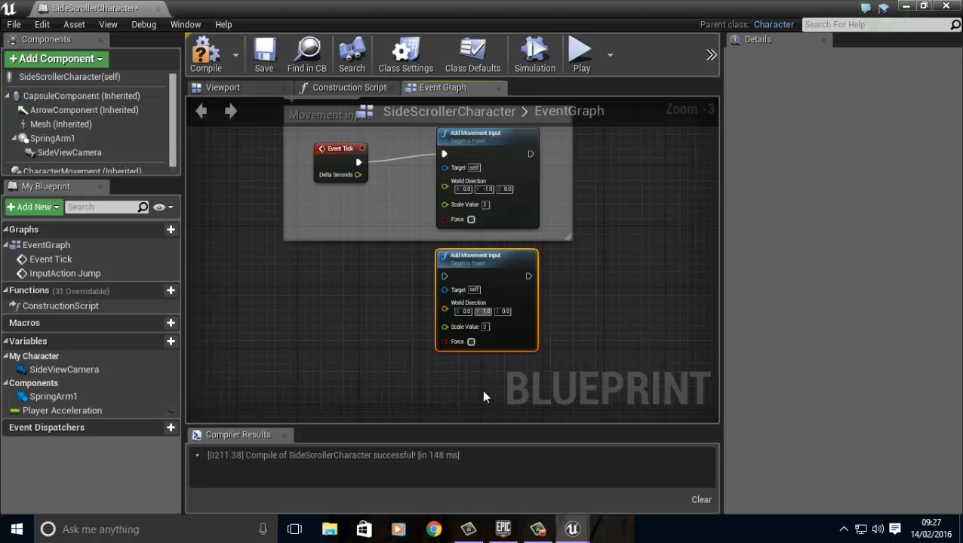
pyautogui.click(631, 348)
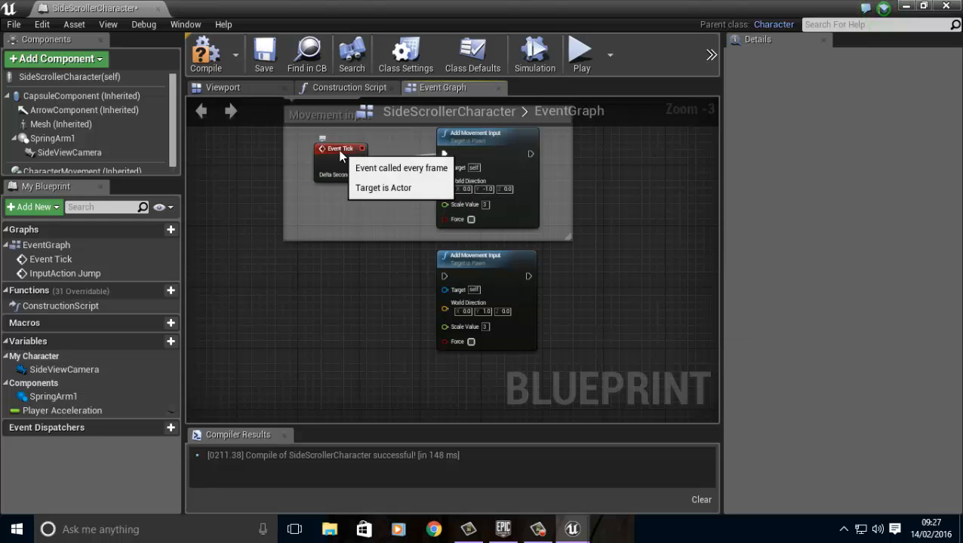
# - Move the Event Tick node out of the Movement input group, placing it to the left of the group
pyautogui.moveTo(340, 148); pyautogui.dragTo(232, 179)
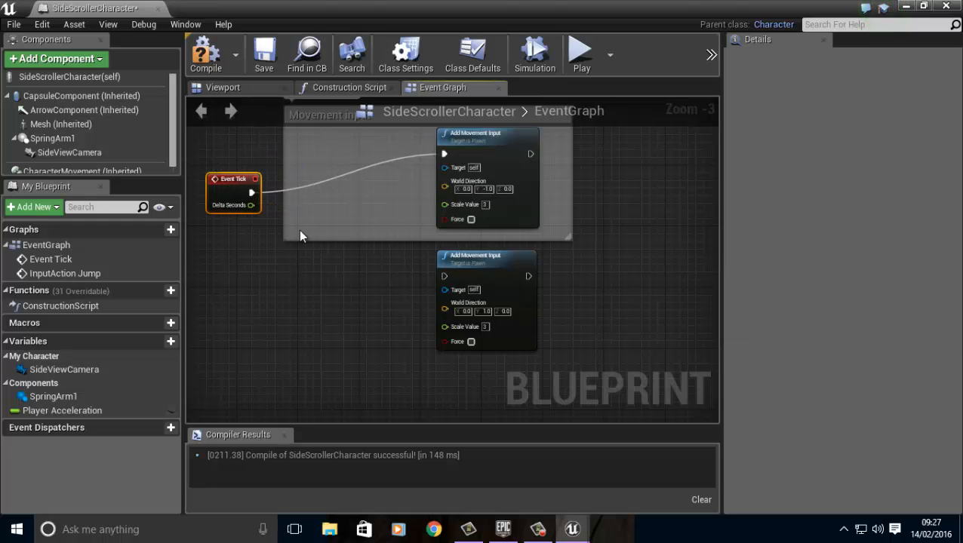
pyautogui.moveTo(284, 263); pyautogui.dragTo(280, 239, button='right')
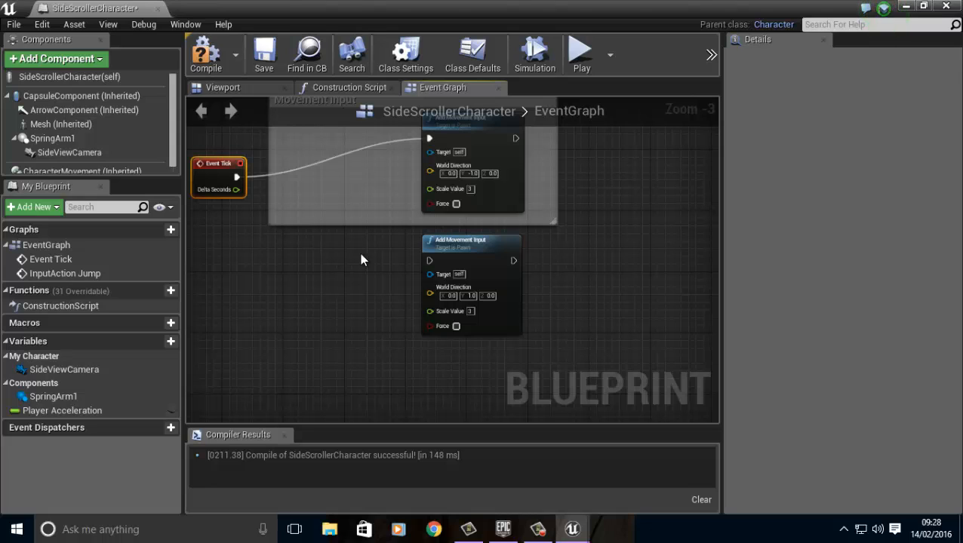
# - Add a Boolean variable named Run_Right to the blueprint
pyautogui.scroll(-1, 144, 423)
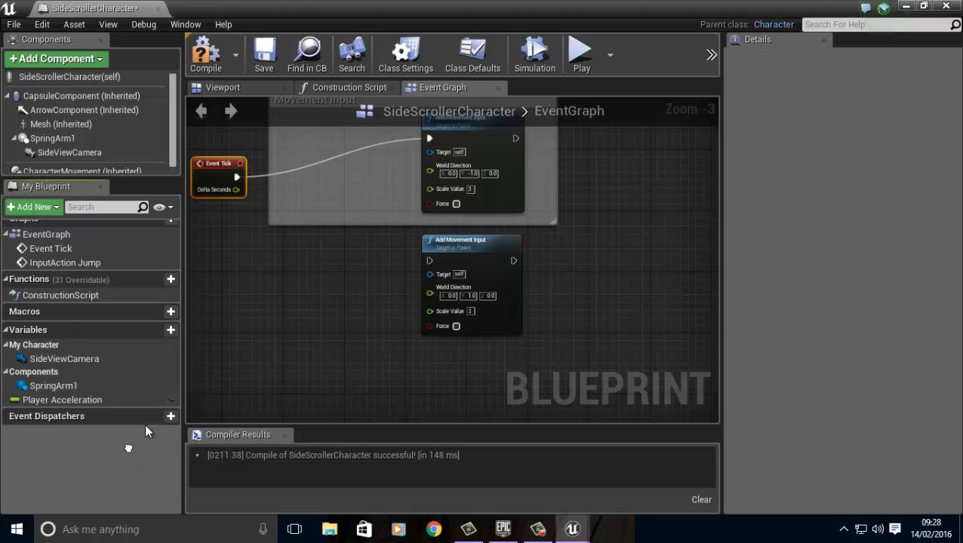
pyautogui.scroll(1, 146, 431)
pyautogui.click(170, 343)
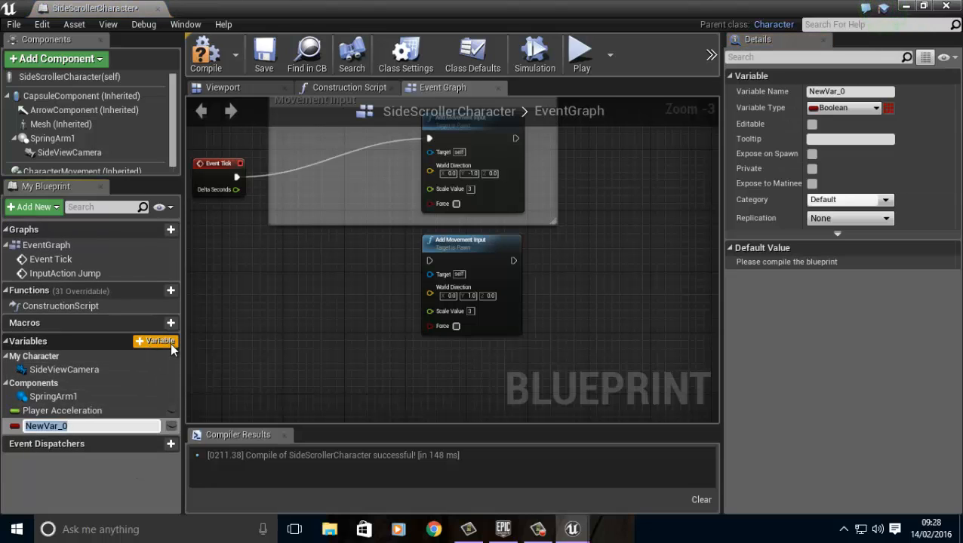
pyautogui.write('R')
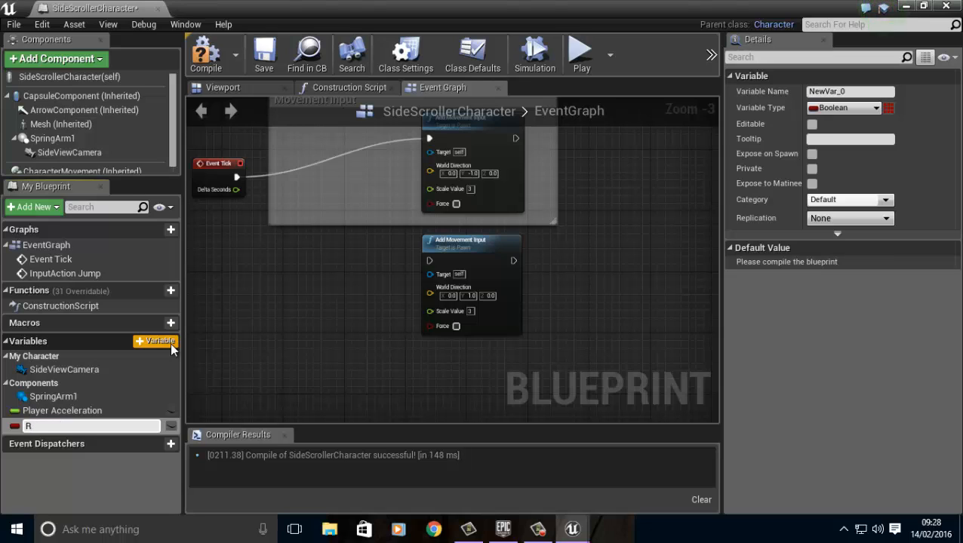
pyautogui.write('yun_RIght')
pyautogui.press('Left')
pyautogui.press('Left')
pyautogui.press('Left')
pyautogui.press('Left')
pyautogui.press('Delete')
pyautogui.write('i')
pyautogui.press('Return')
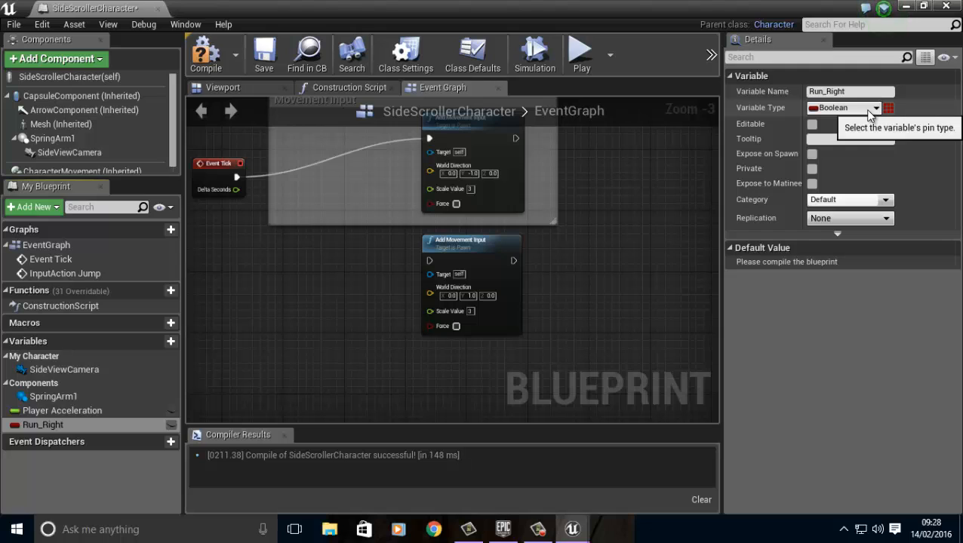
# - Compile the blueprint and set the default value of Run_Right to true
pyautogui.click(204, 57)
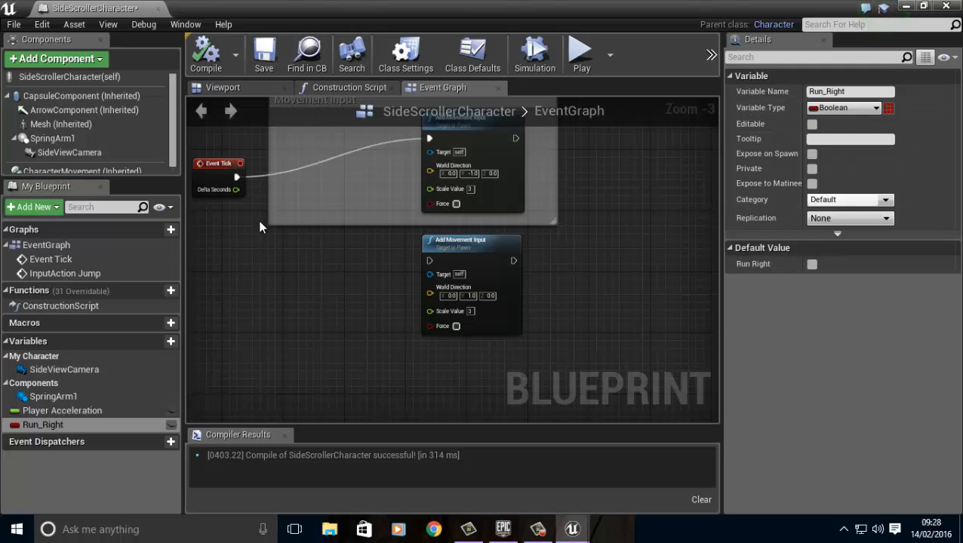
pyautogui.click(812, 265)
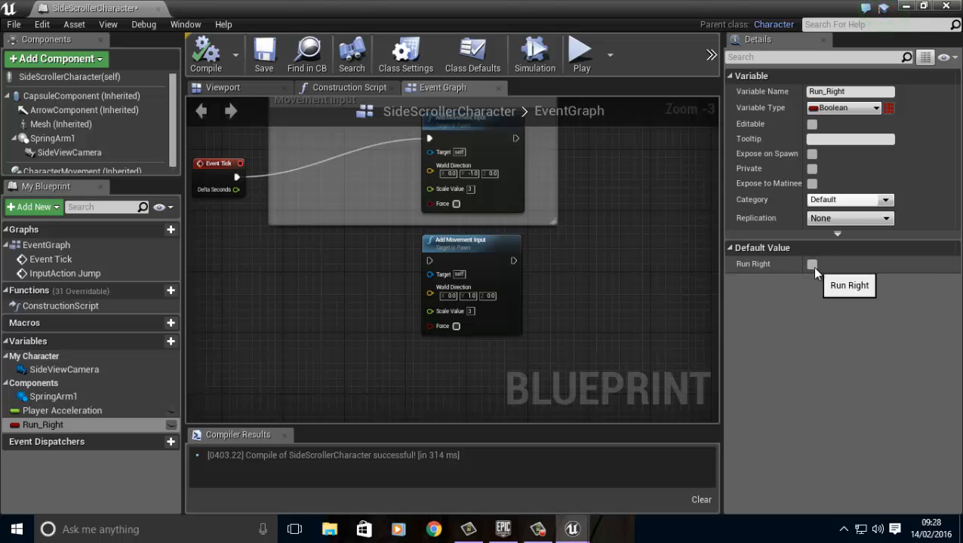
# - Add a getter for Run_Right below Event Tick and feed it into the Condition of a new Branch node placed beside it
pyautogui.moveTo(275, 318); pyautogui.dragTo(322, 347, button='right')
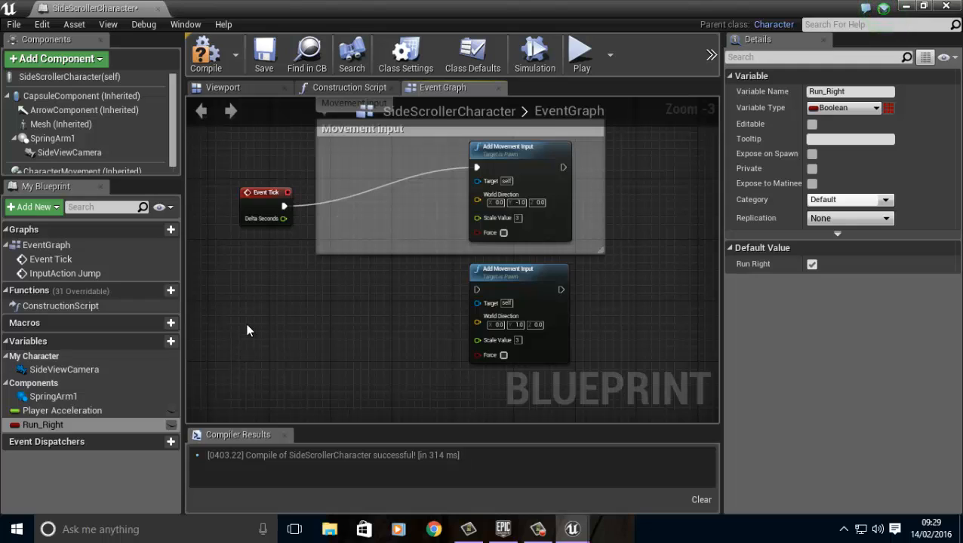
pyautogui.moveTo(37, 421); pyautogui.dragTo(259, 318)
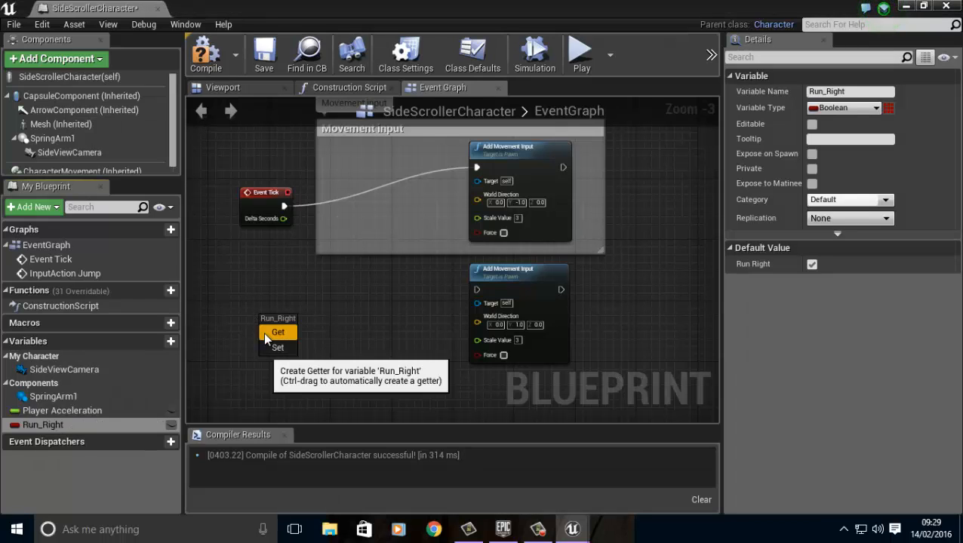
pyautogui.click(264, 332)
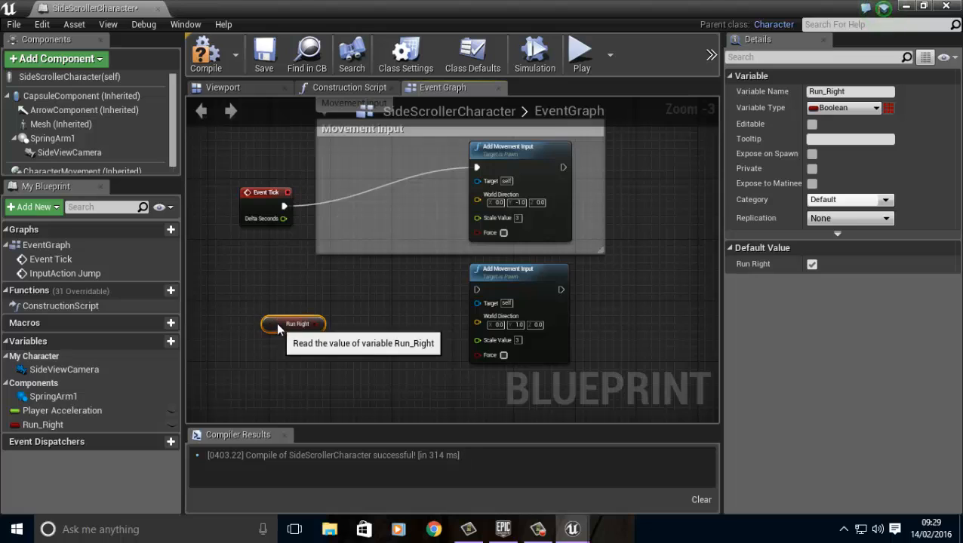
pyautogui.moveTo(269, 325); pyautogui.dragTo(338, 285)
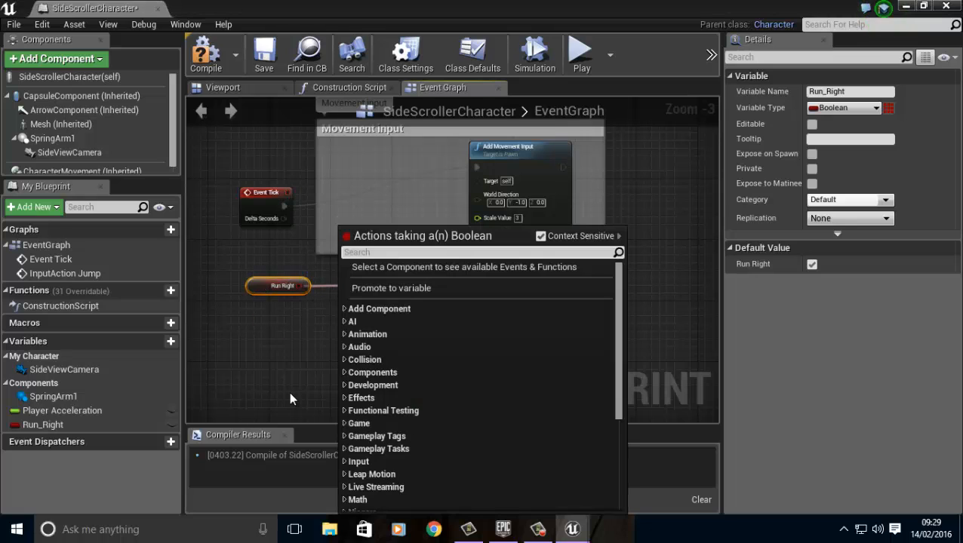
pyautogui.write('Branch')
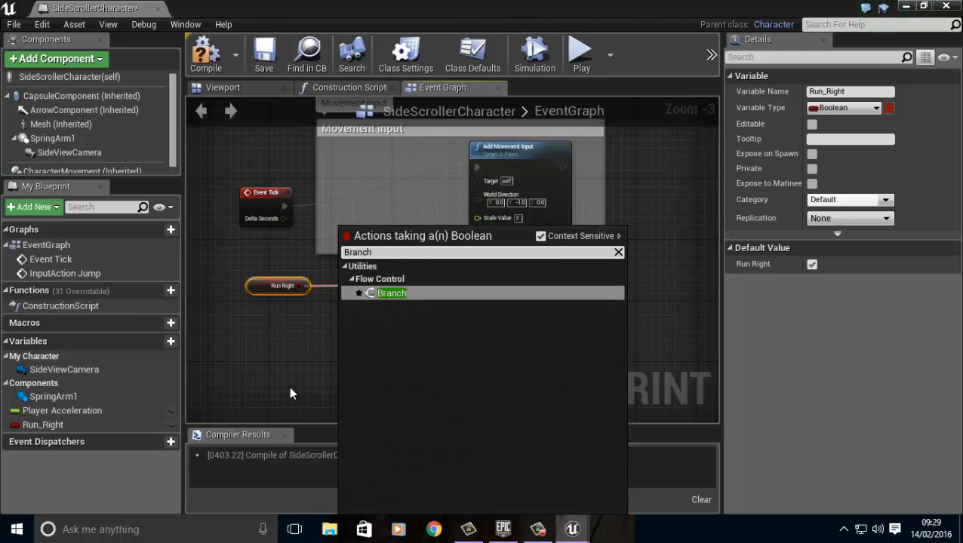
pyautogui.press('Return')
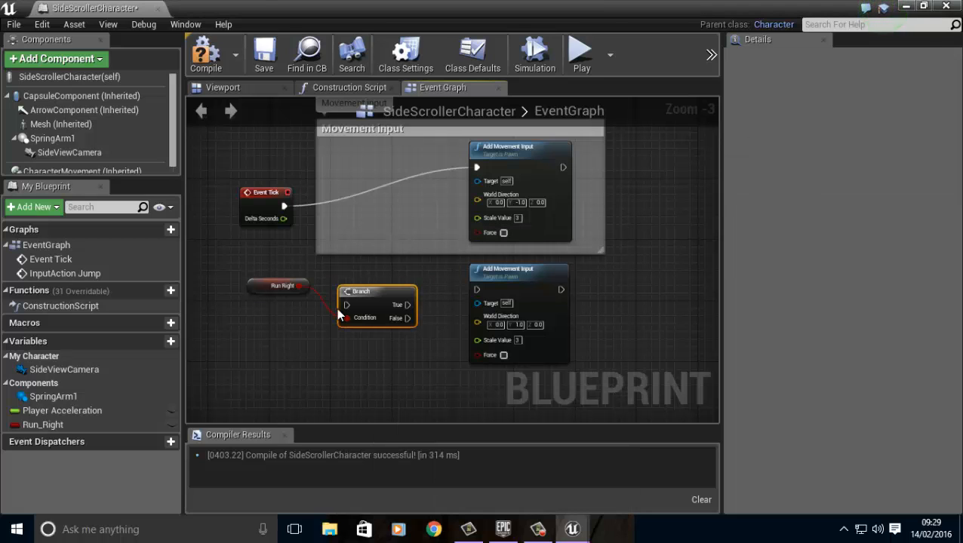
pyautogui.moveTo(362, 301); pyautogui.dragTo(349, 228)
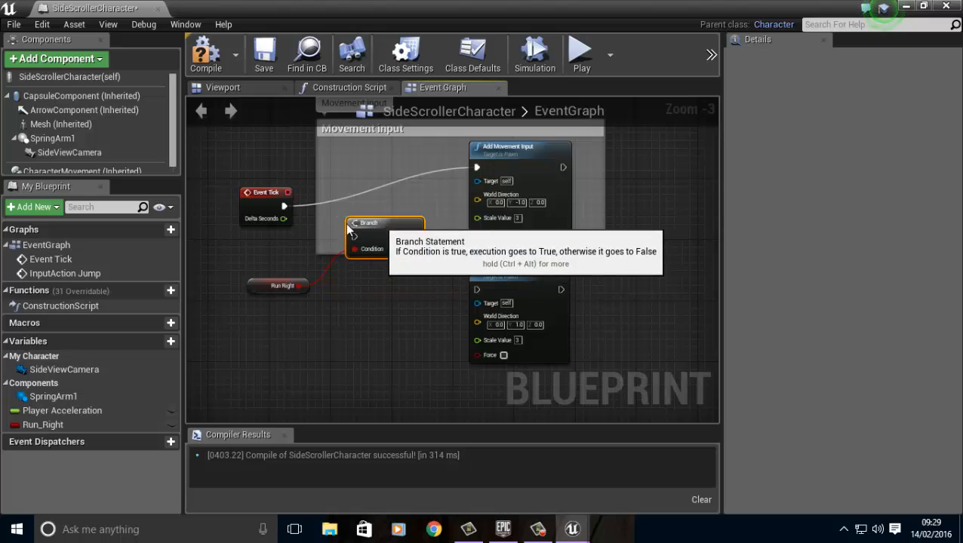
# - Break the link from Event Tick to Add Movement Input and connect Event Tick to the Branch node instead, tidying the Branch and Run Right nodes
pyautogui.rightClick(477, 166)
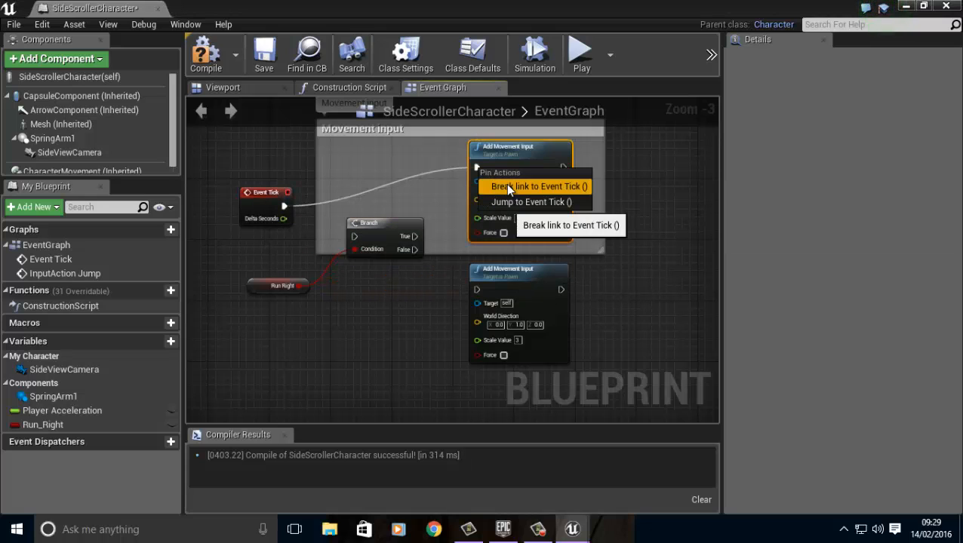
pyautogui.click(530, 188)
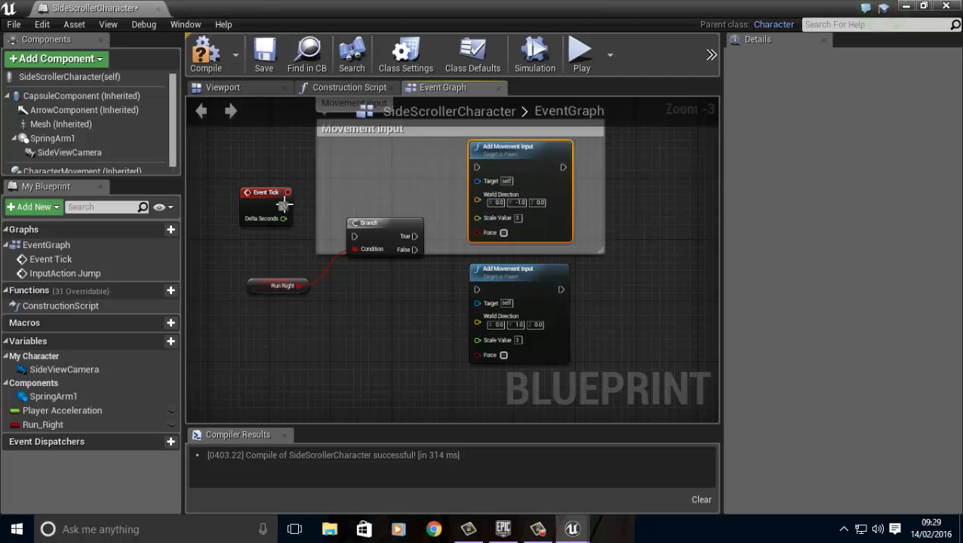
pyautogui.moveTo(286, 205); pyautogui.dragTo(354, 190)
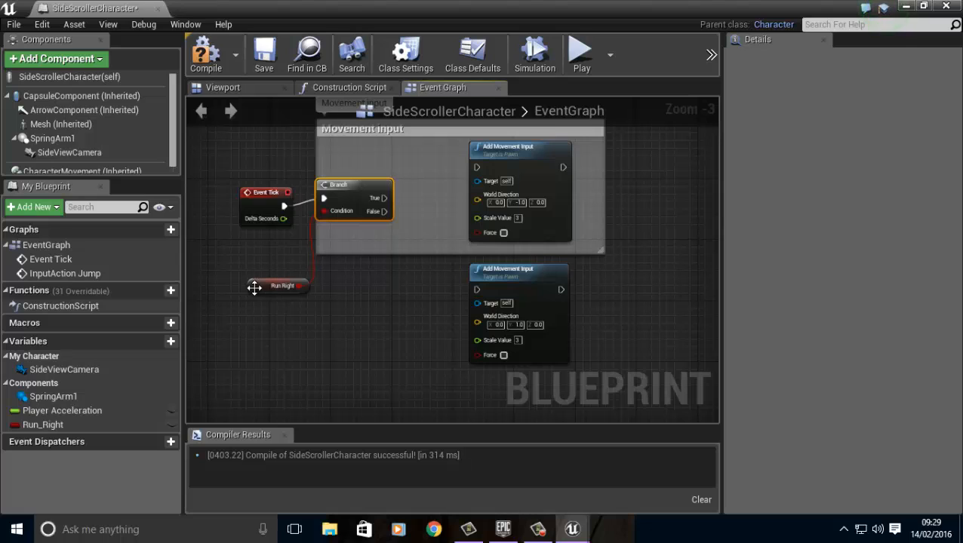
pyautogui.moveTo(252, 284); pyautogui.dragTo(240, 284)
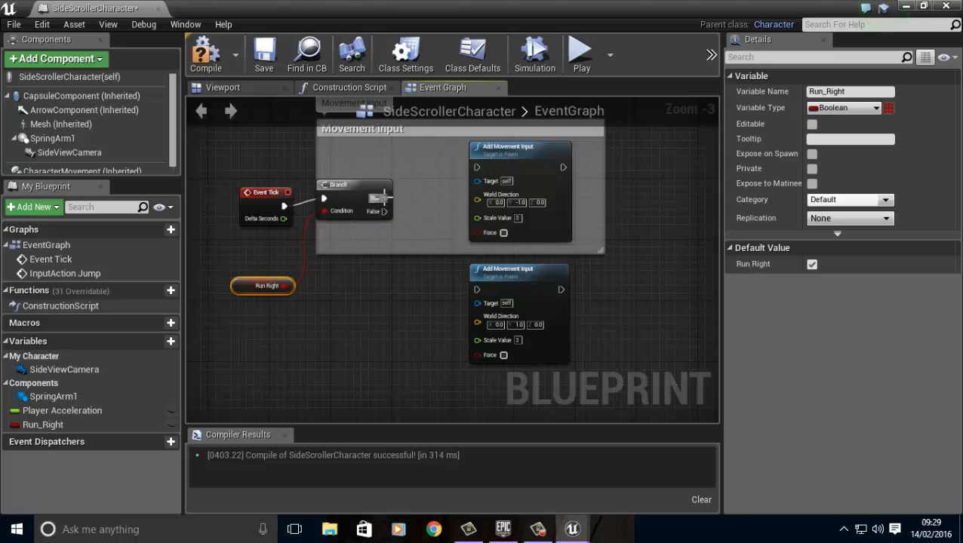
# - Connect the Branch's True output to the upper Add Movement Input node and its False output to the lower one
pyautogui.moveTo(383, 198); pyautogui.dragTo(481, 166)
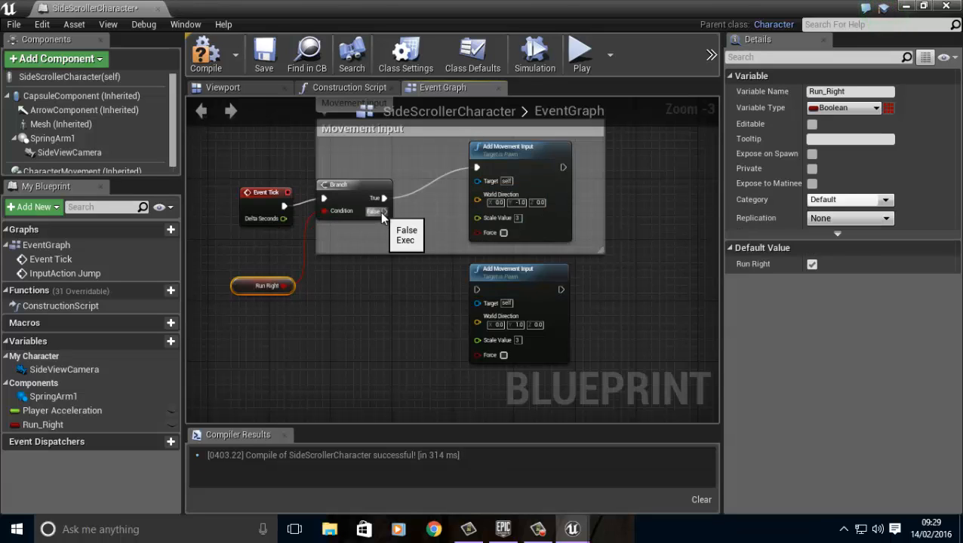
pyautogui.moveTo(383, 212); pyautogui.dragTo(476, 290)
pyautogui.click(399, 355)
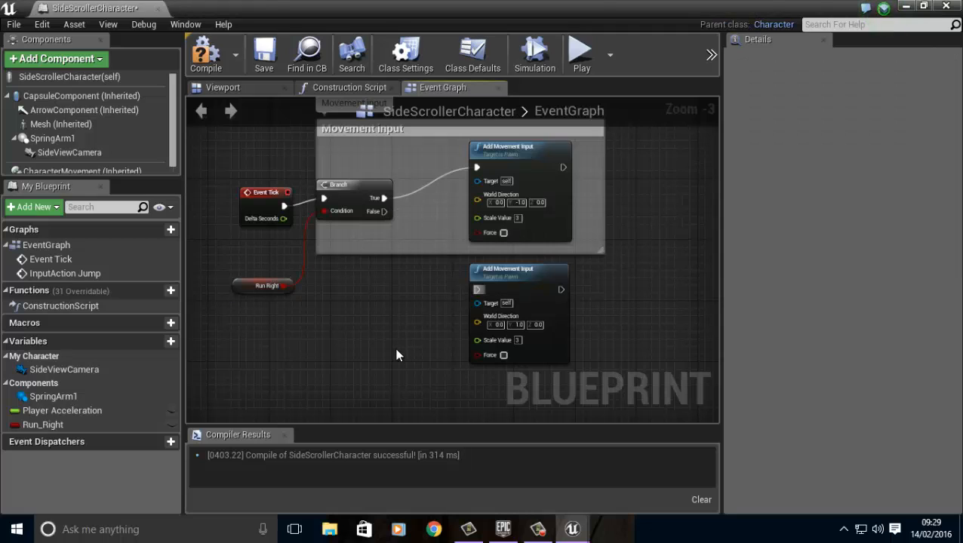
pyautogui.moveTo(390, 213); pyautogui.dragTo(474, 288)
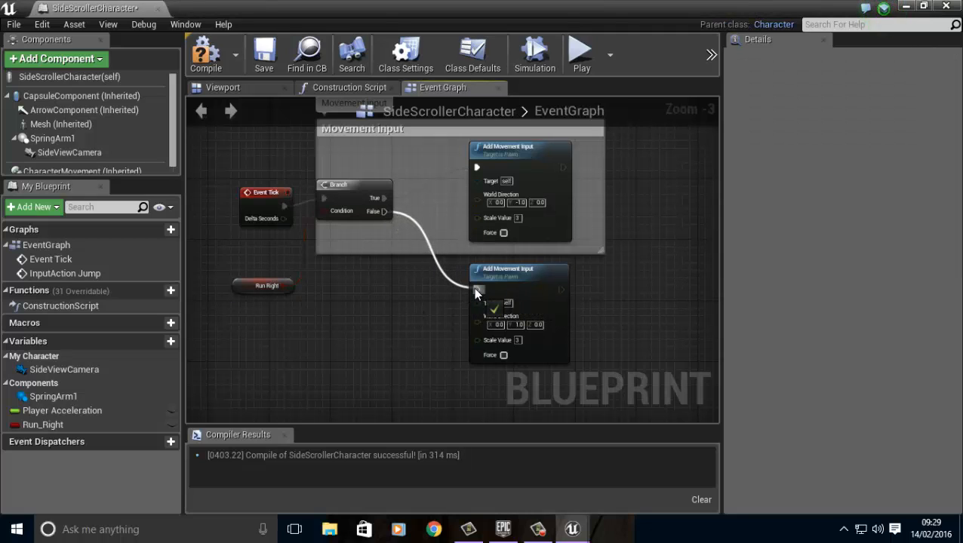
pyautogui.moveTo(408, 318); pyautogui.dragTo(437, 336, button='right')
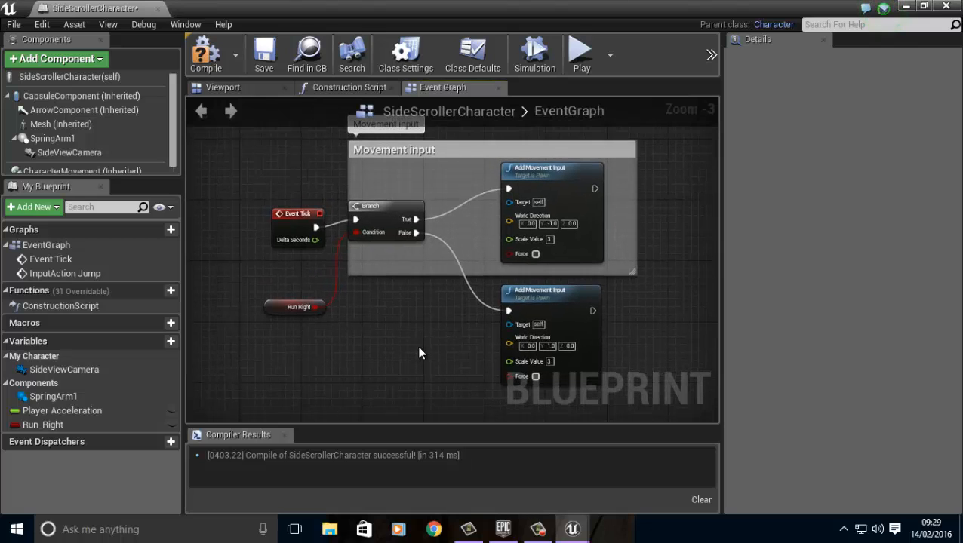
# - Enlarge the Movement input comment box around both Add Movement Input nodes, align the group with Event Tick, and compile and save the blueprint
pyautogui.scroll(-1, 418, 347)
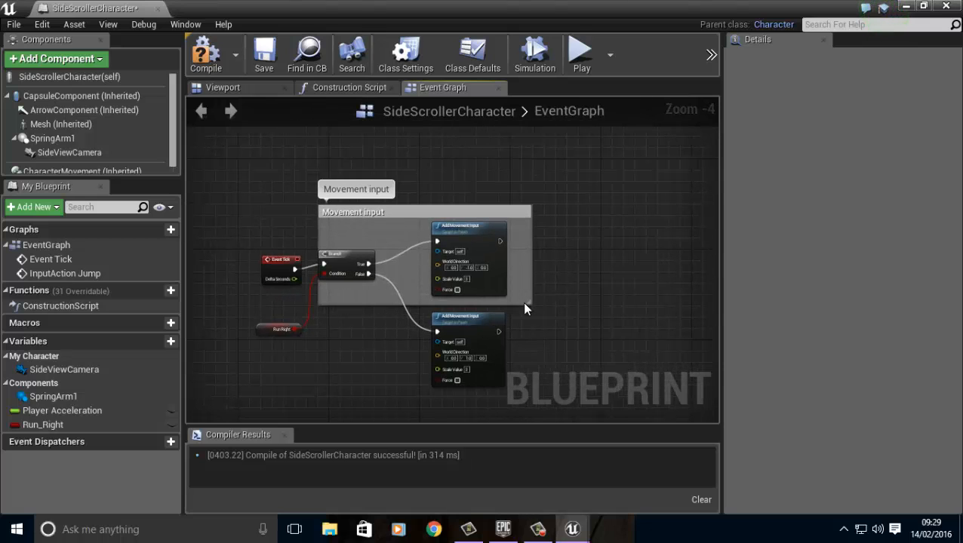
pyautogui.moveTo(583, 340); pyautogui.dragTo(640, 396)
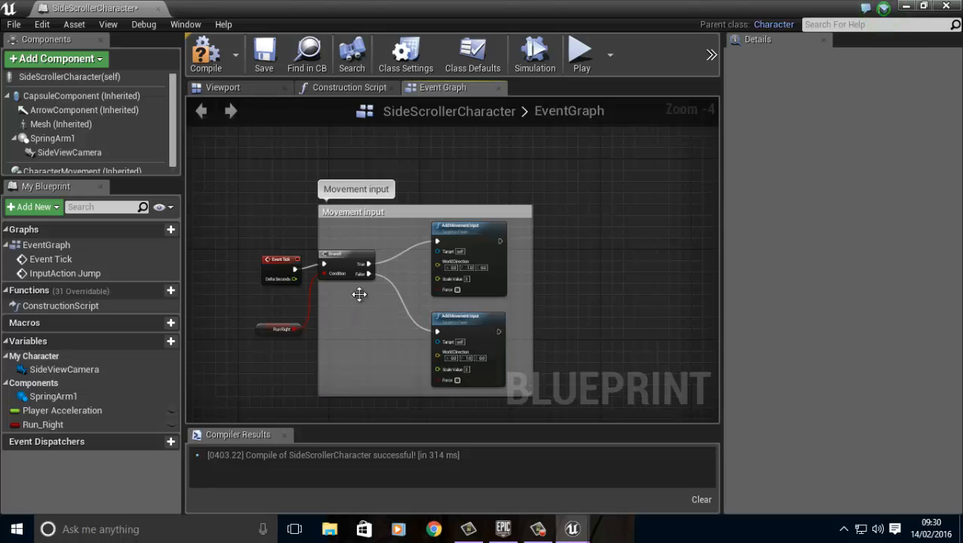
pyautogui.click(205, 53)
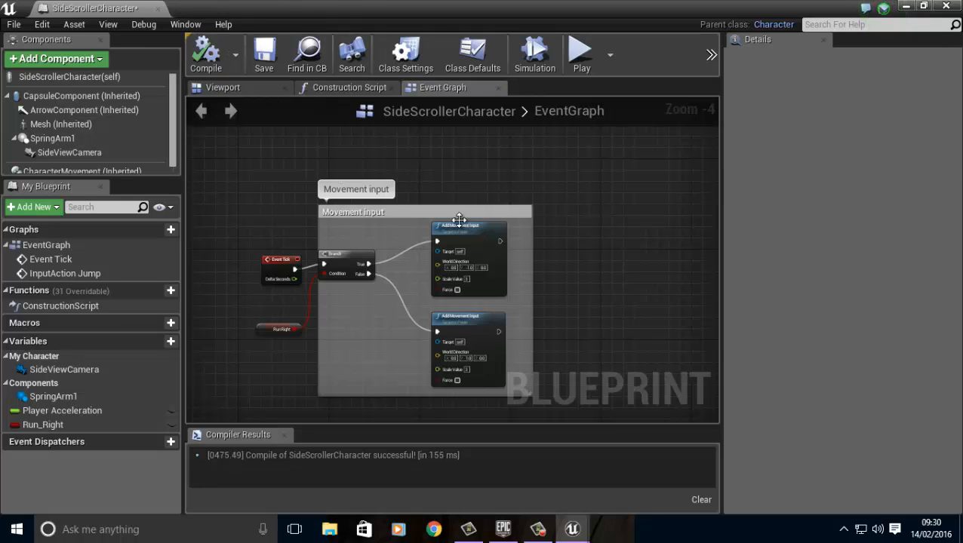
pyautogui.moveTo(459, 219)
pyautogui.mouseDown()
pyautogui.moveTo(476, 225)
pyautogui.moveTo(441, 221)
pyautogui.mouseUp()
pyautogui.click(452, 197)
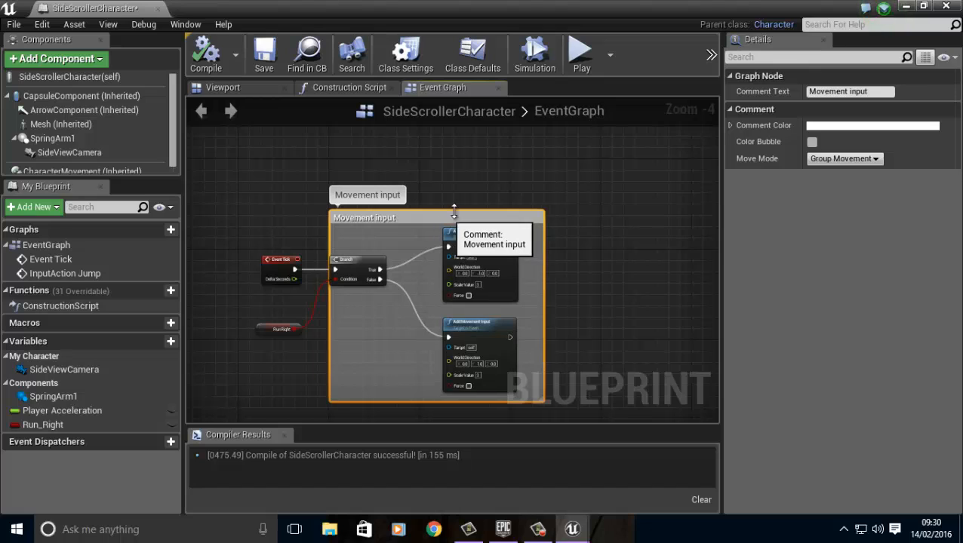
pyautogui.click(544, 211)
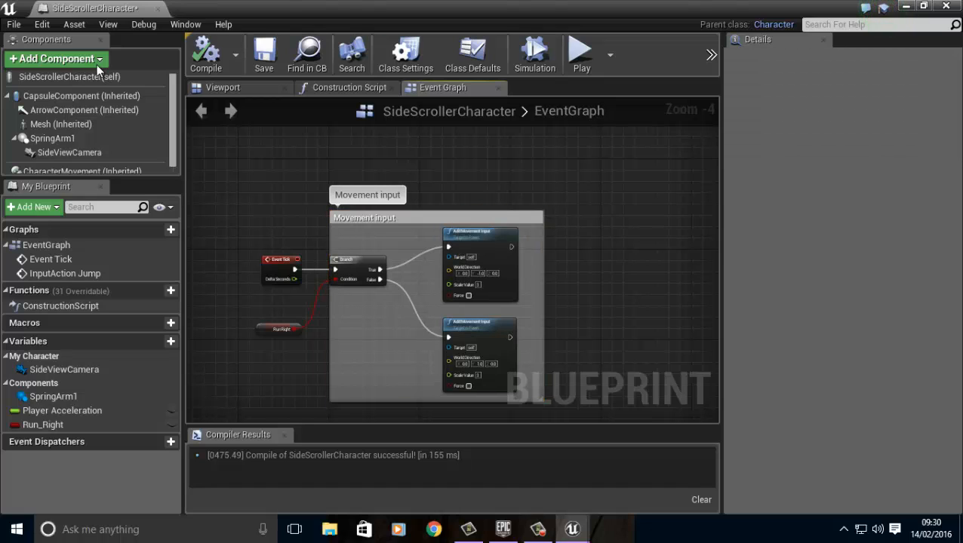
pyautogui.click(264, 57)
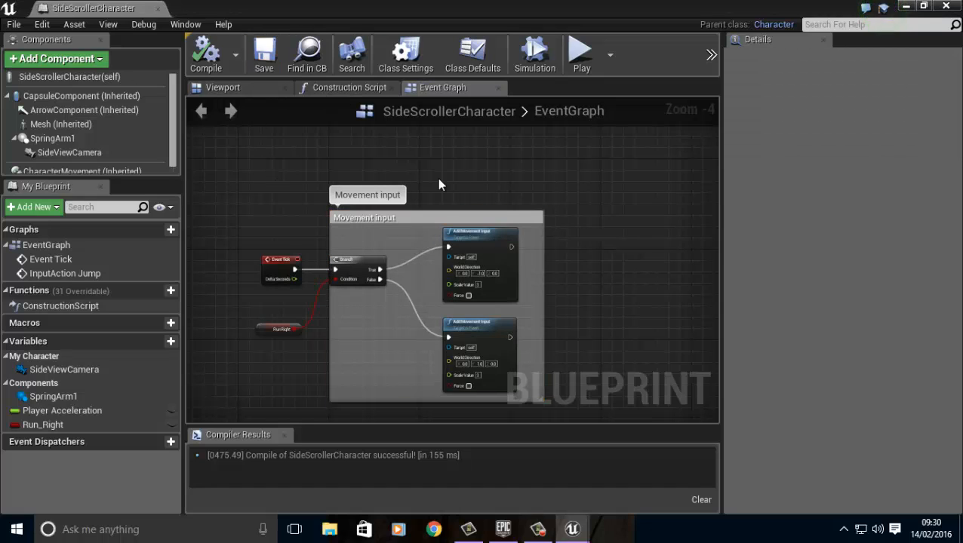
# - Return to the level editor and place a Box Trigger on the floor near the dark wall at the end of the run
pyautogui.moveTo(589, 305); pyautogui.dragTo(594, 263, button='right')
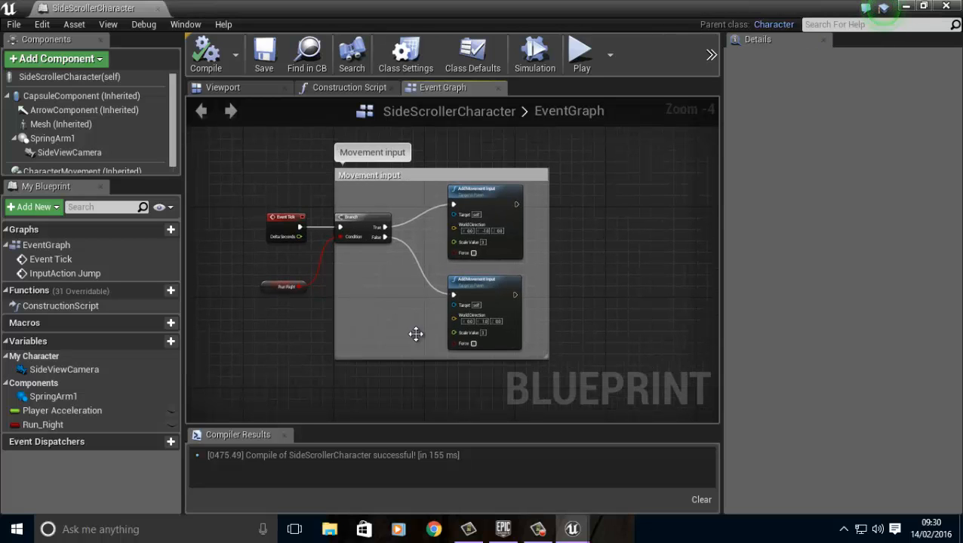
pyautogui.click(907, 7)
pyautogui.moveTo(414, 273)
pyautogui.mouseDown(button='right')
pyautogui.moveTo(591, 277)
pyautogui.moveTo(256, 273)
pyautogui.moveTo(489, 288)
pyautogui.moveTo(434, 276)
pyautogui.mouseUp(button='right')
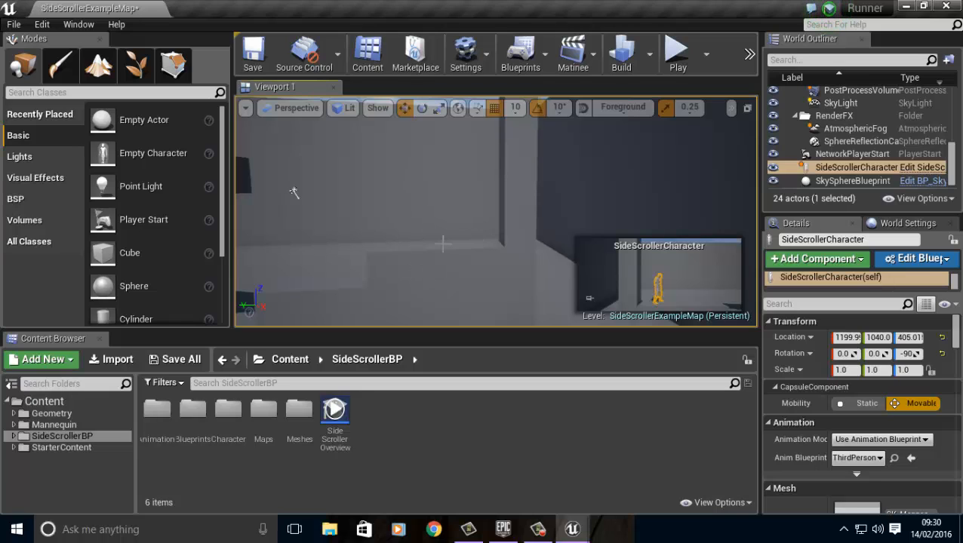
pyautogui.moveTo(443, 243); pyautogui.dragTo(393, 227, button='right')
pyautogui.scroll(-3, 189, 256)
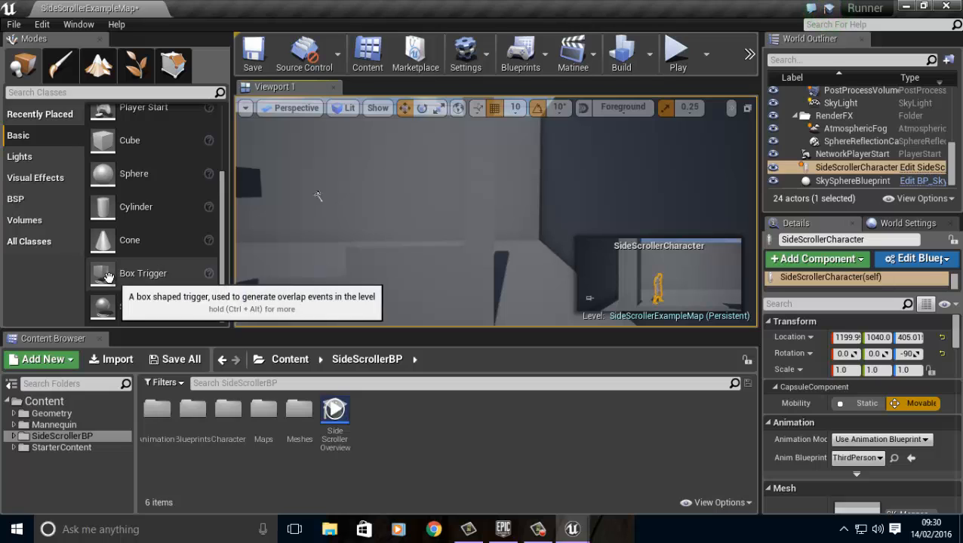
pyautogui.moveTo(108, 277); pyautogui.dragTo(450, 250)
pyautogui.moveTo(458, 269); pyautogui.dragTo(444, 225, button='right')
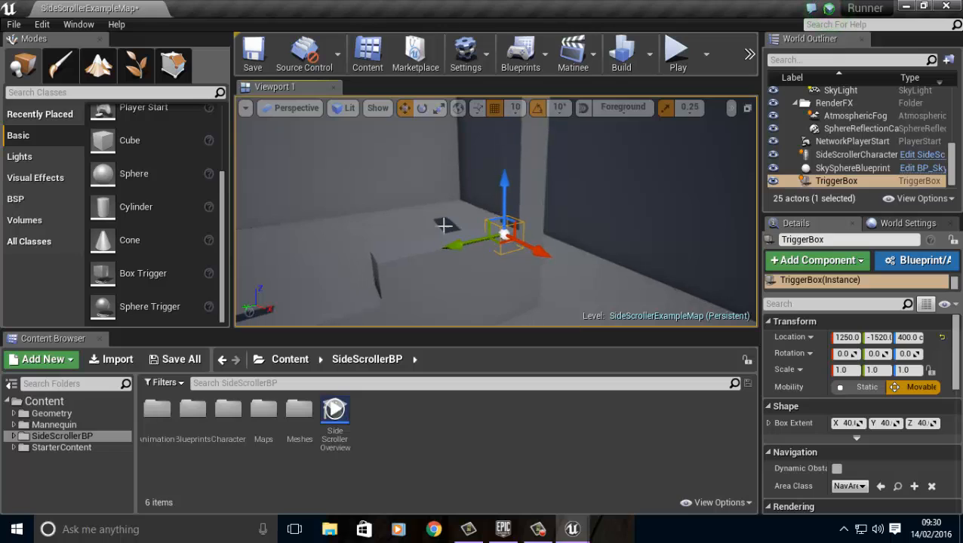
# - Scale the trigger box up vertically to a Z extent of about 260 and stretch it along the X axis
pyautogui.click(439, 107)
pyautogui.moveTo(502, 194); pyautogui.dragTo(758, 0)
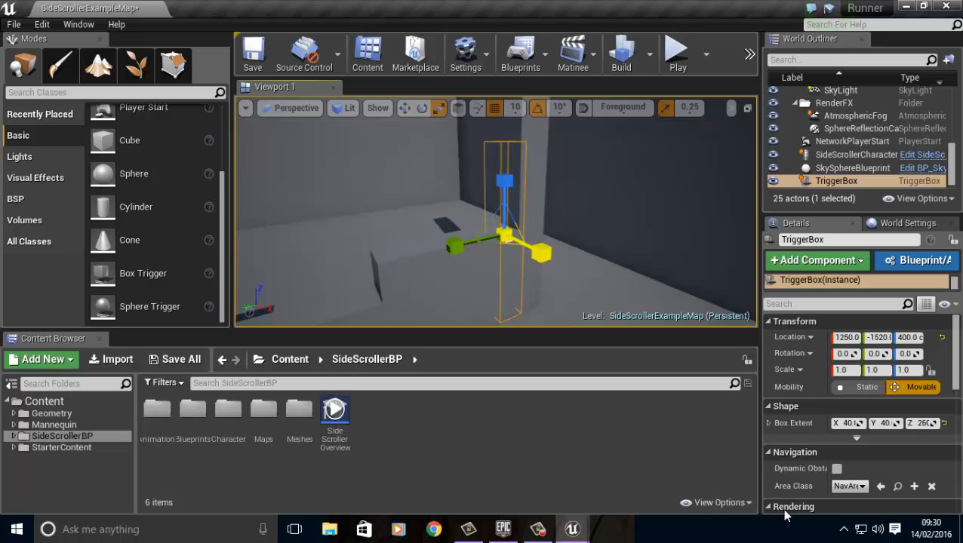
pyautogui.moveTo(541, 254); pyautogui.dragTo(617, 210)
pyautogui.click(674, 230)
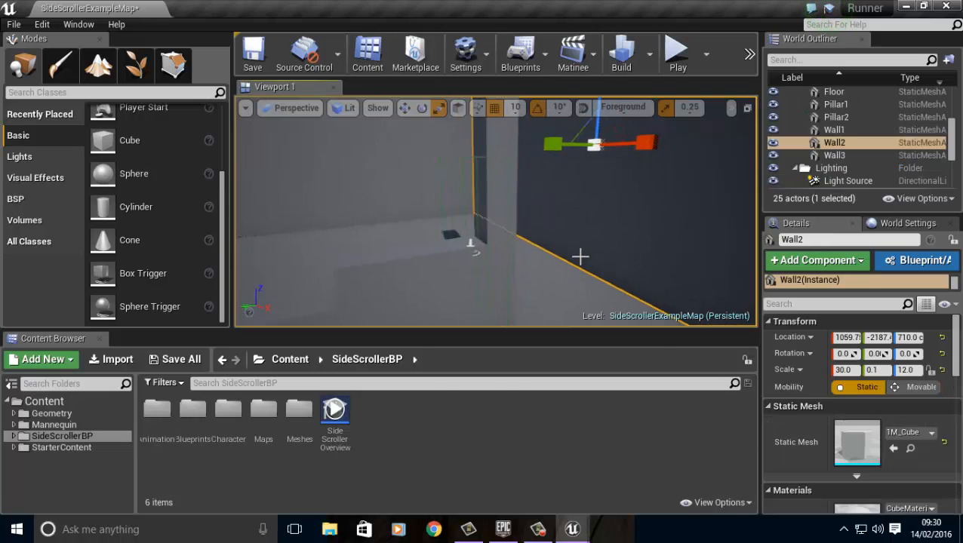
# - Rename the new trigger box near the dark wall to Run_Toggle
pyautogui.click(438, 251)
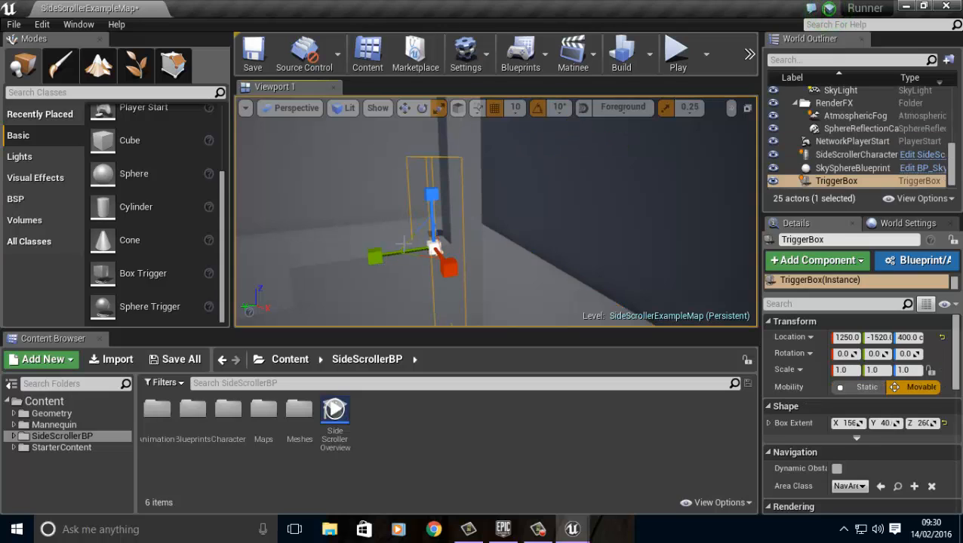
pyautogui.click(872, 182)
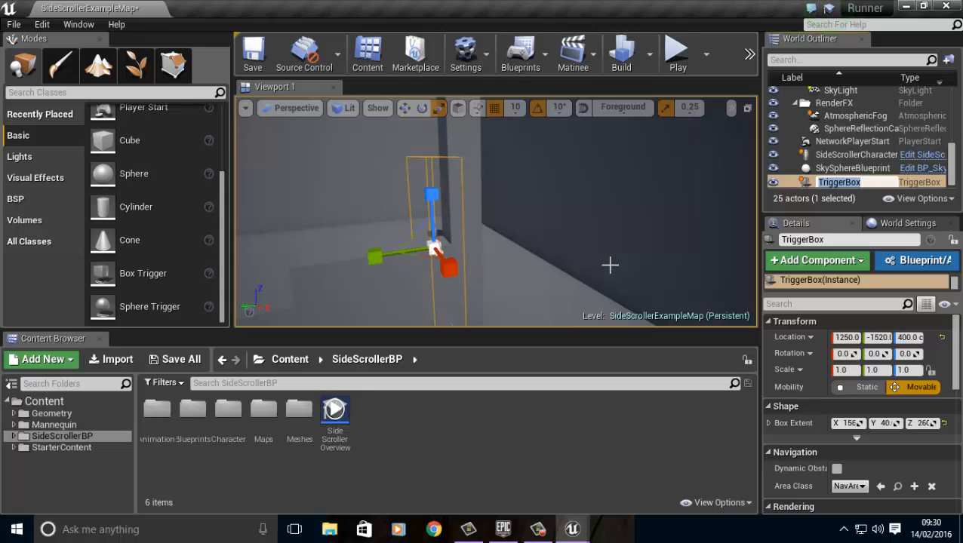
pyautogui.write('Run_Toggle')
pyautogui.press('Return')
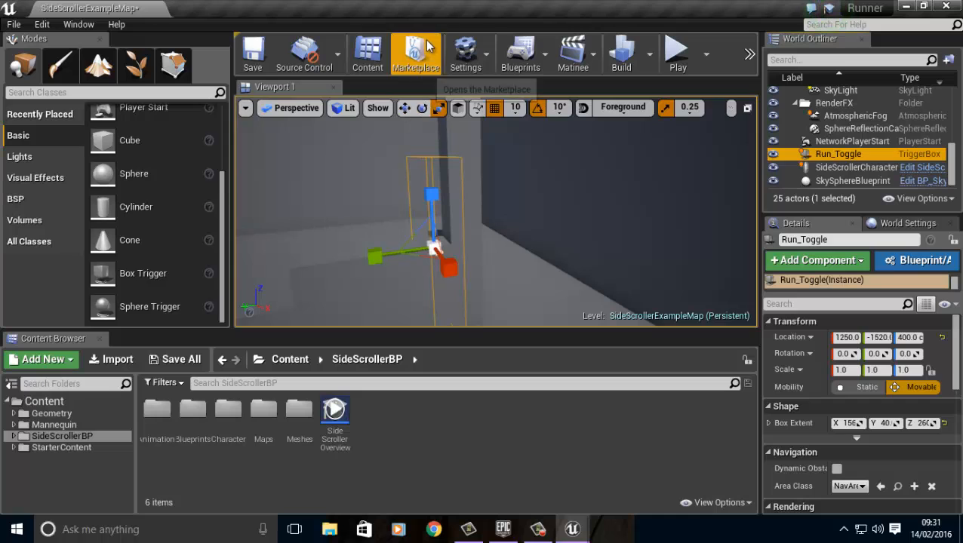
# - Open the Level Blueprint and create a reference to the Run_Toggle trigger box
pyautogui.click(457, 60)
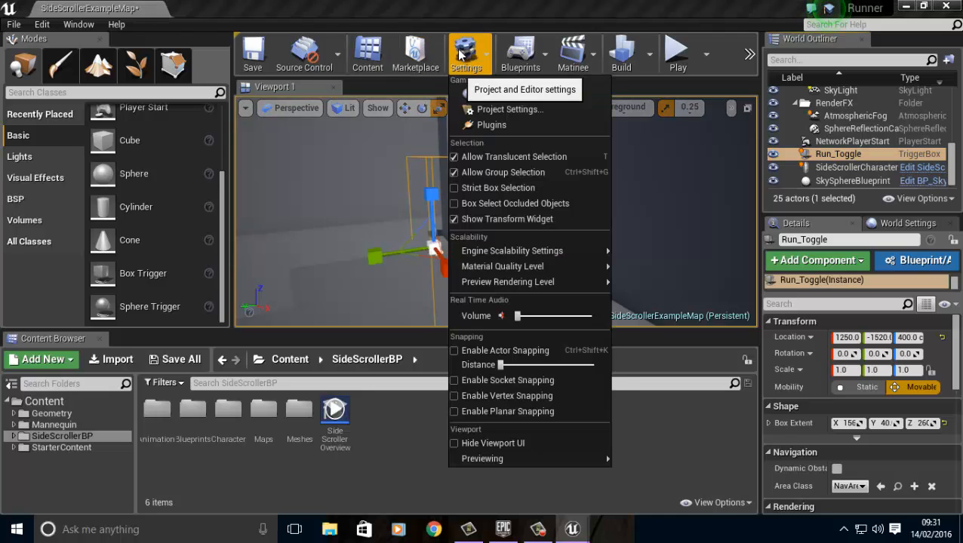
pyautogui.click(521, 57)
pyautogui.click(594, 177)
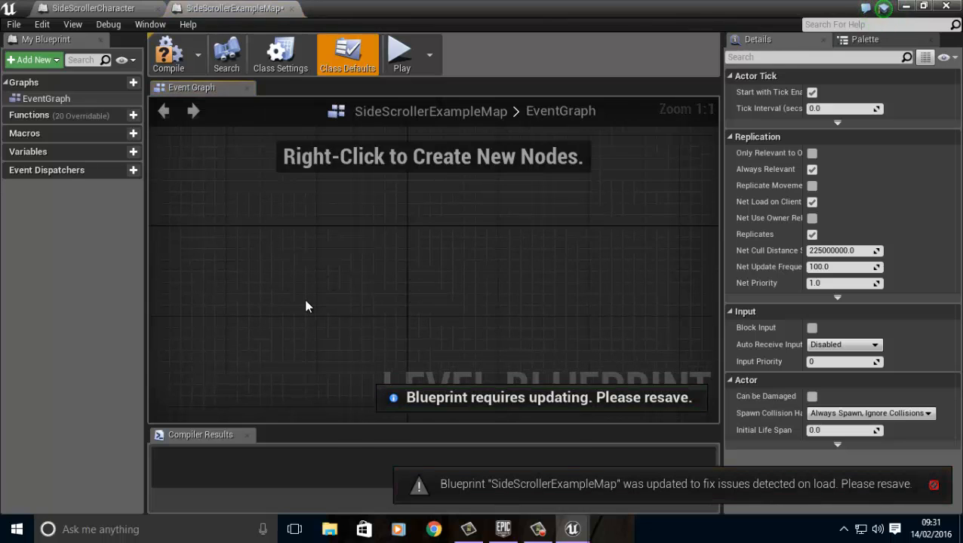
pyautogui.rightClick(306, 306)
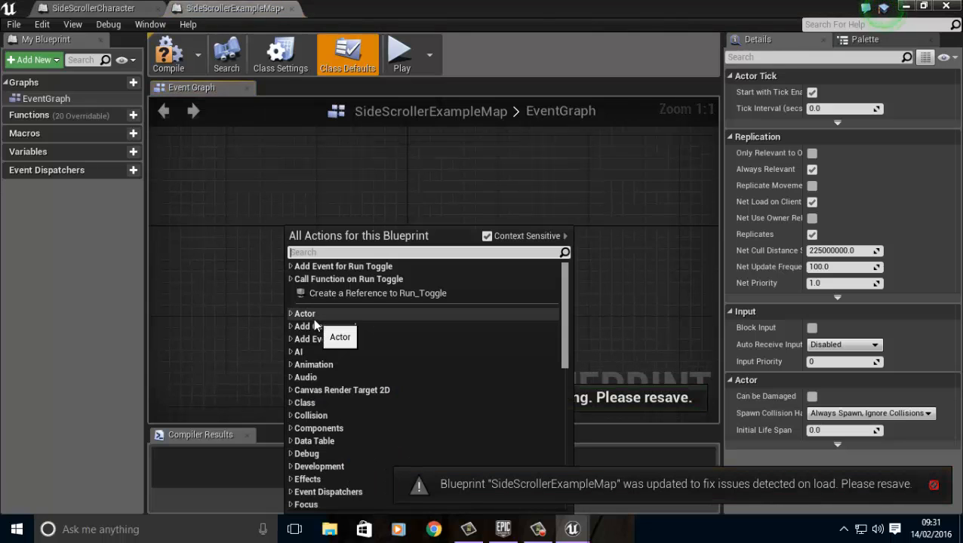
pyautogui.click(406, 295)
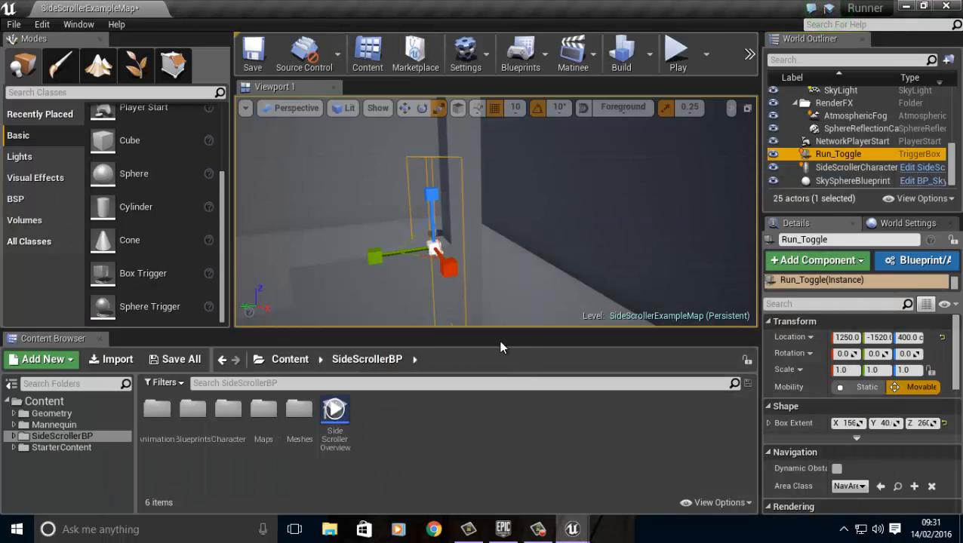
# - Select the side-scroller character in the level, return to the Level Blueprint and delete the Run_Toggle reference node
pyautogui.moveTo(572, 529)
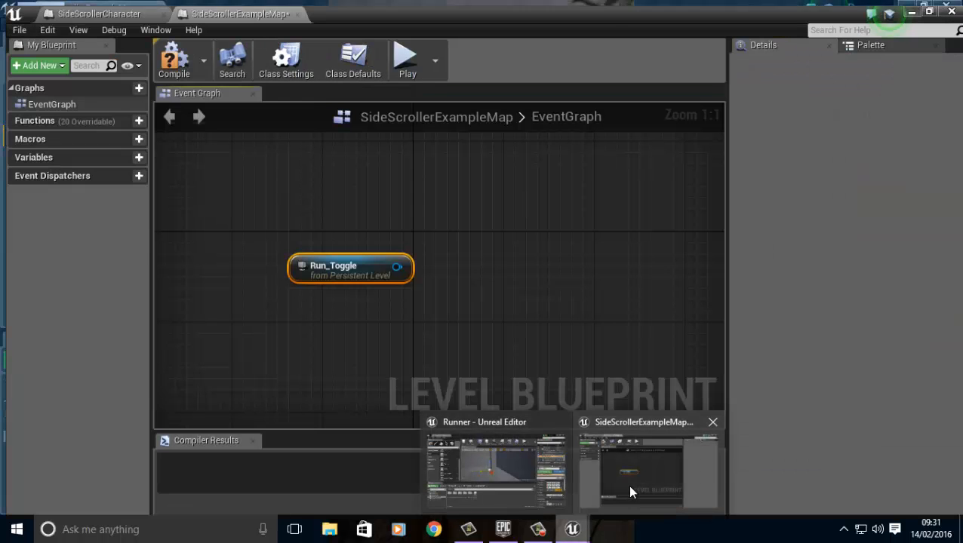
pyautogui.click(631, 492)
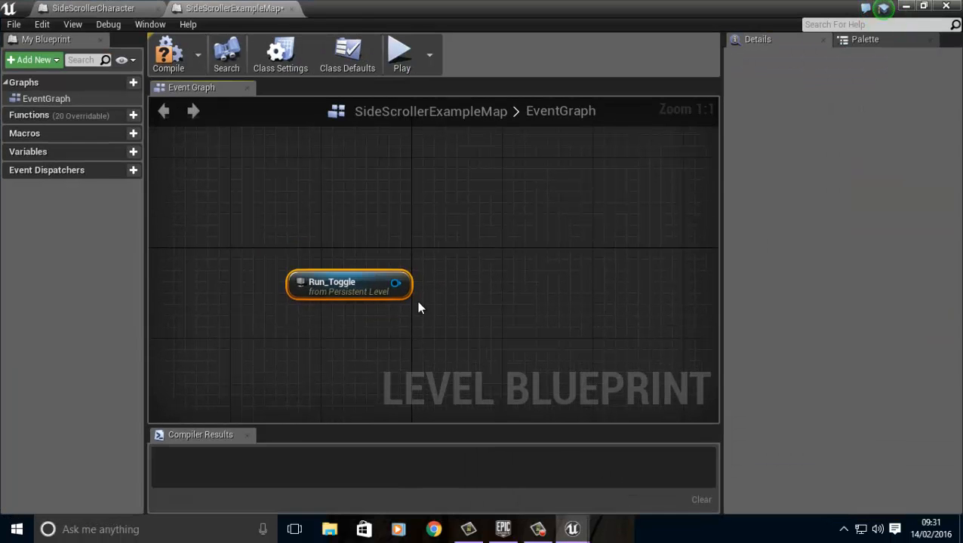
pyautogui.click(906, 6)
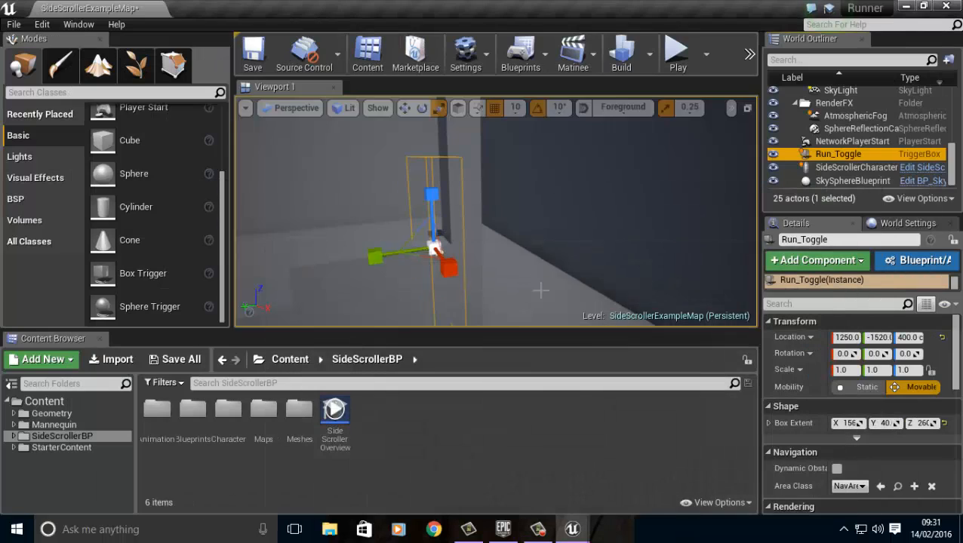
pyautogui.moveTo(587, 267); pyautogui.dragTo(473, 285, button='right')
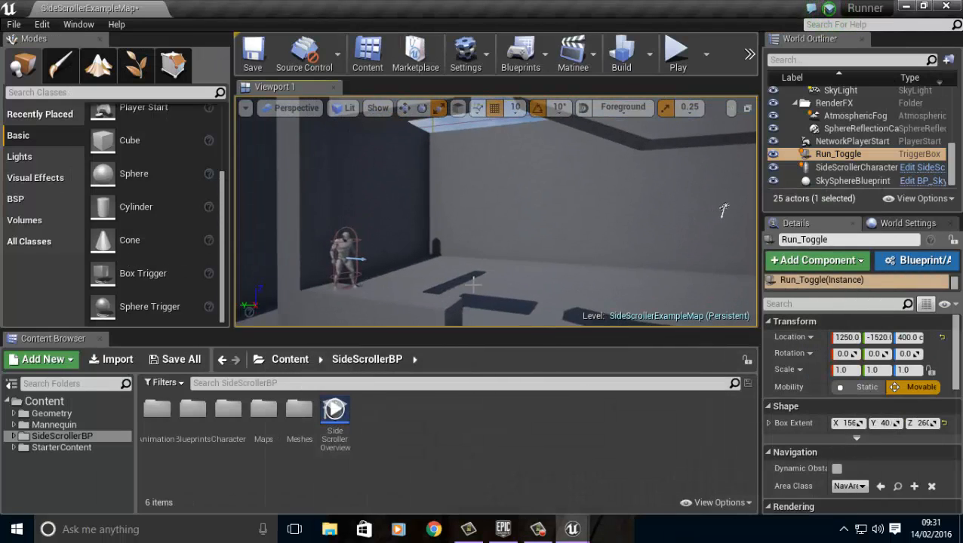
pyautogui.click(347, 261)
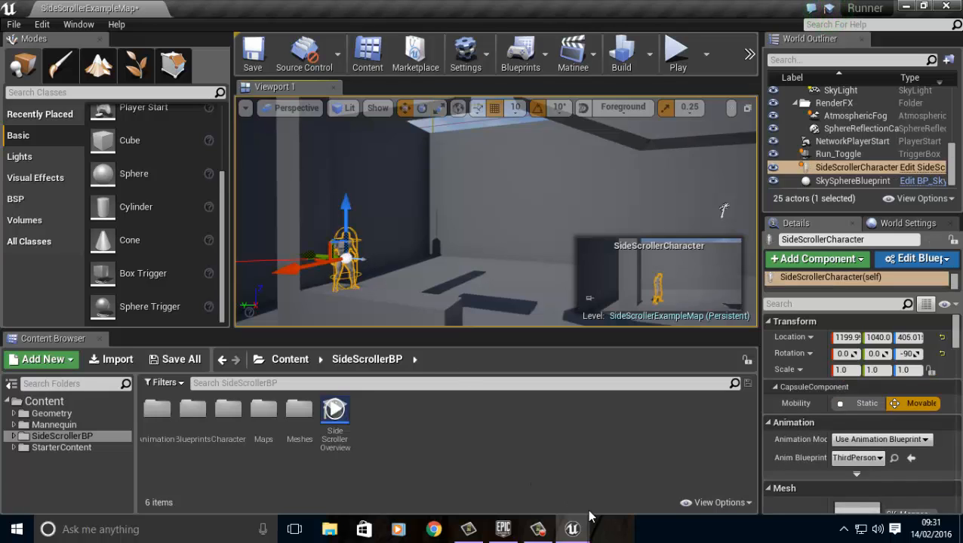
pyautogui.moveTo(591, 515)
pyautogui.click(612, 453)
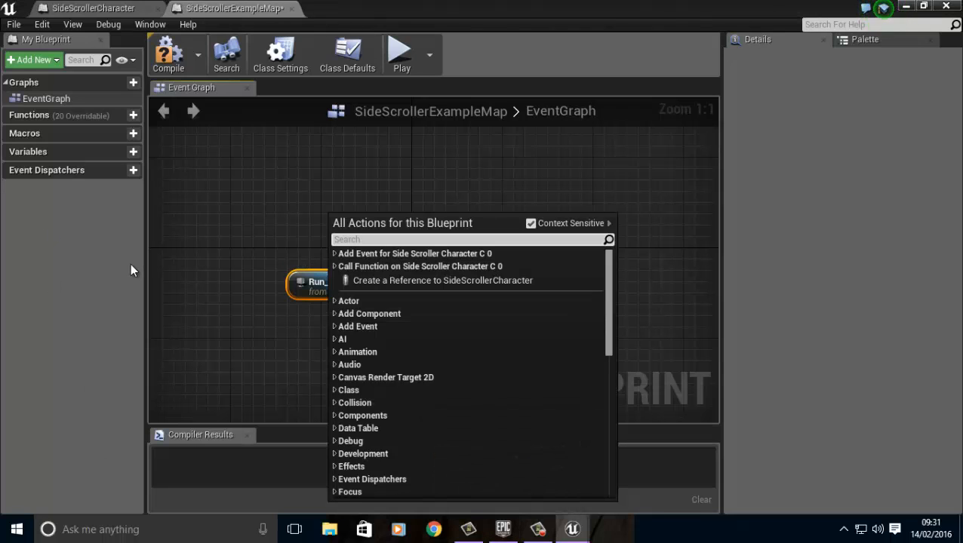
pyautogui.write('on')
pyautogui.press('Escape')
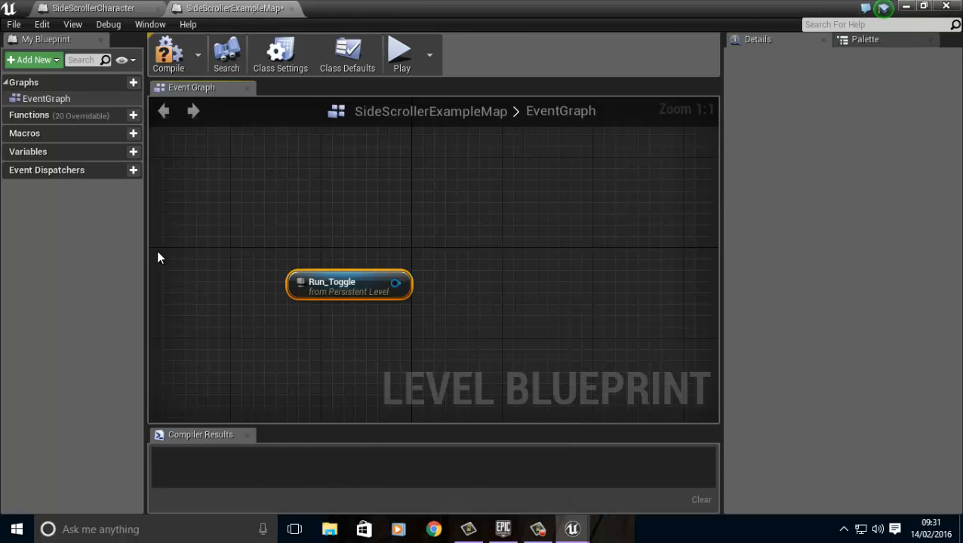
pyautogui.press('Delete')
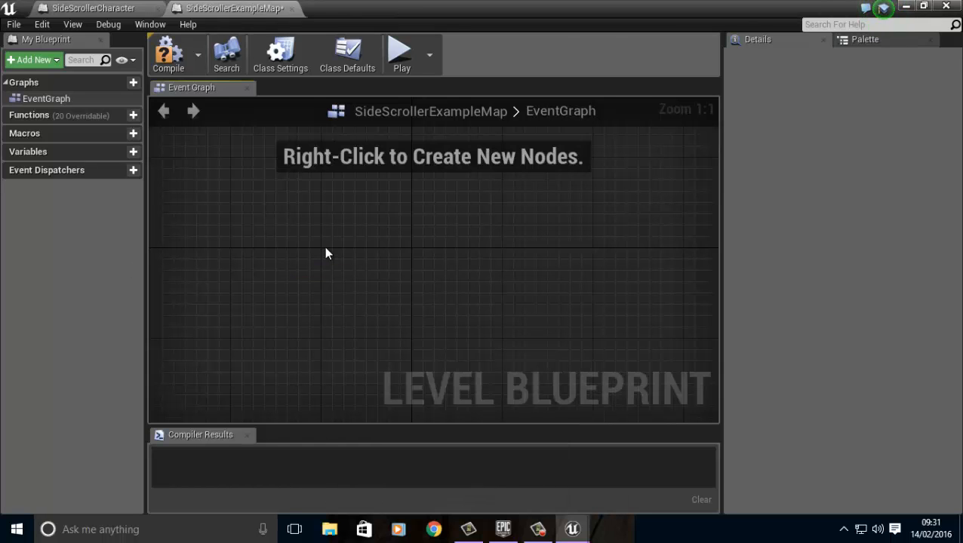
# - Select the Run_Toggle trigger box in the level and add its On Actor Begin Overlap event to the Level Blueprint
pyautogui.click(905, 7)
pyautogui.moveTo(774, 258); pyautogui.dragTo(746, 232, button='right')
pyautogui.click(405, 208)
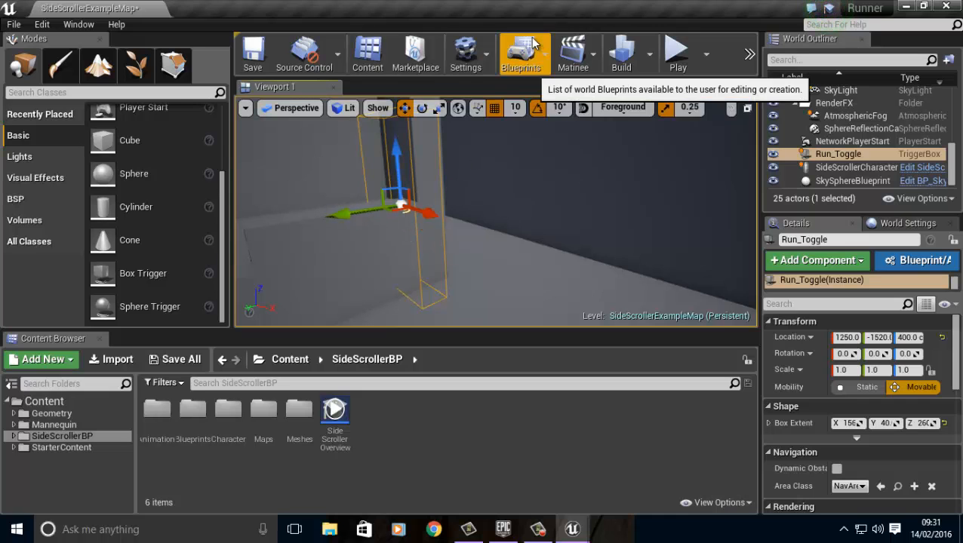
pyautogui.click(521, 59)
pyautogui.click(569, 176)
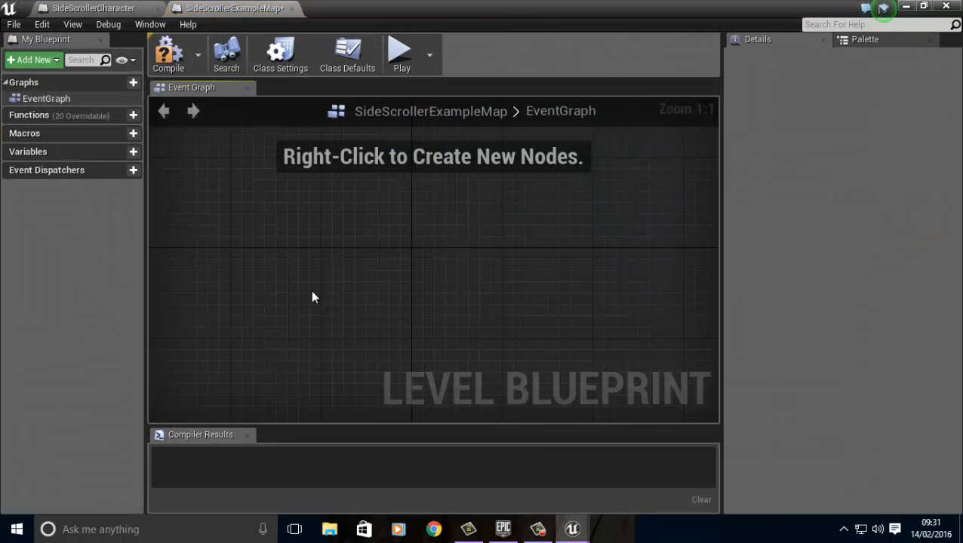
pyautogui.rightClick(302, 294)
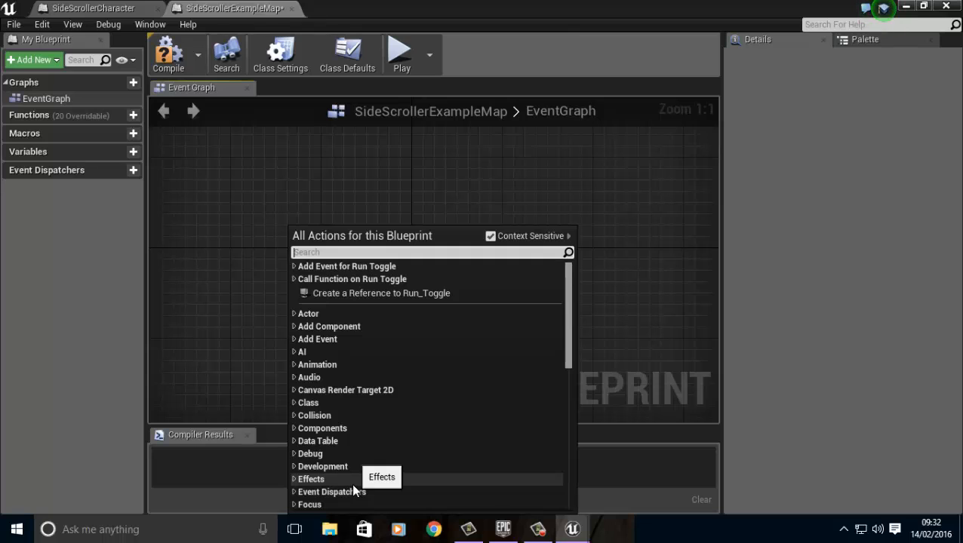
pyautogui.write('Overlap[')
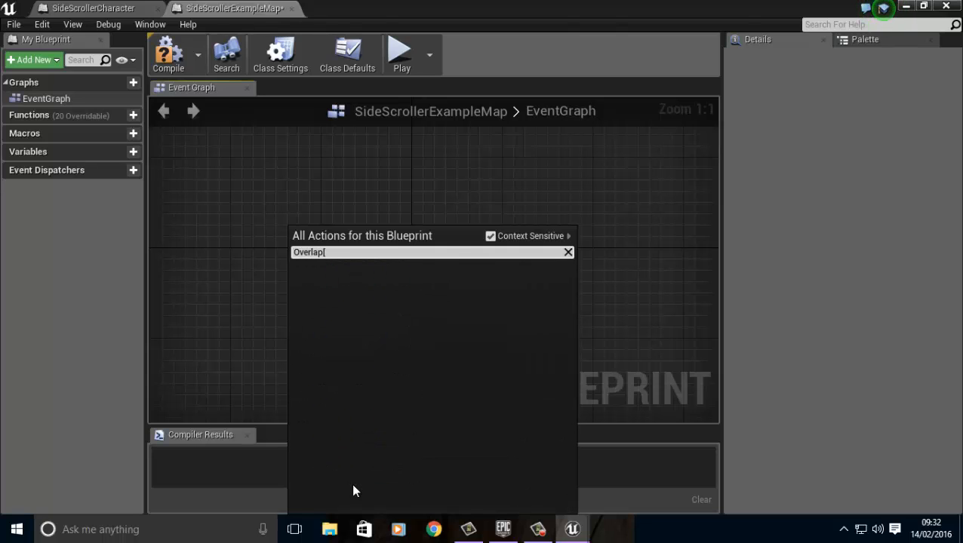
pyautogui.press('BackSpace')
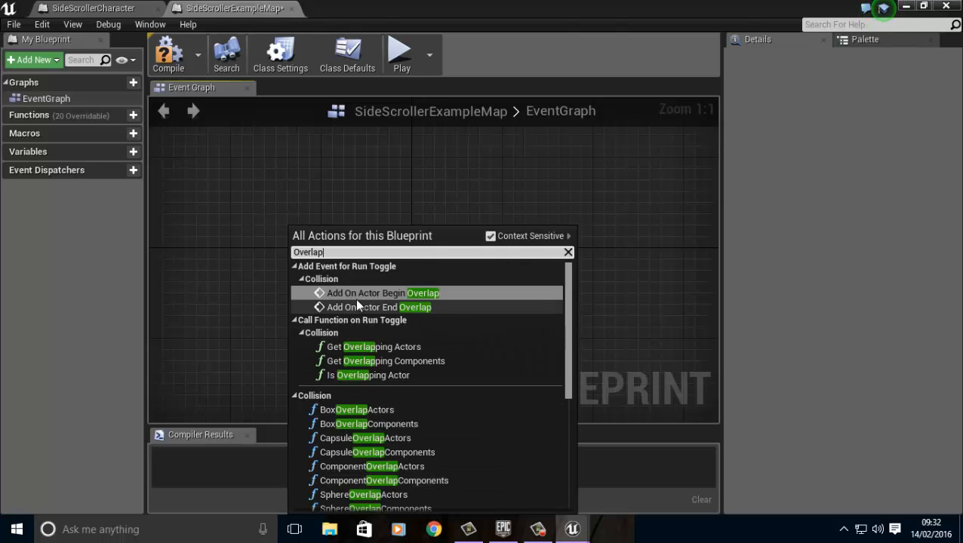
pyautogui.click(410, 294)
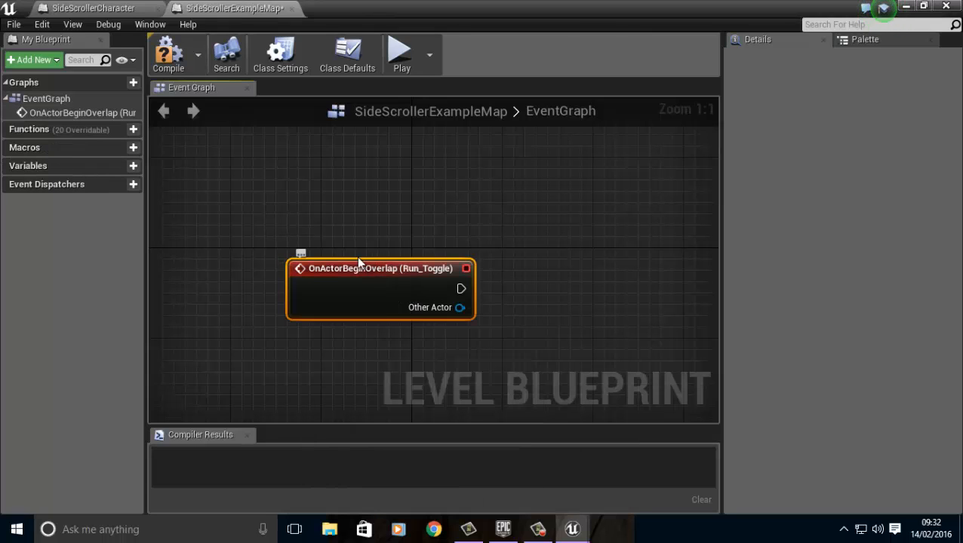
pyautogui.moveTo(358, 261); pyautogui.dragTo(336, 251)
pyautogui.moveTo(424, 377); pyautogui.dragTo(369, 353, button='right')
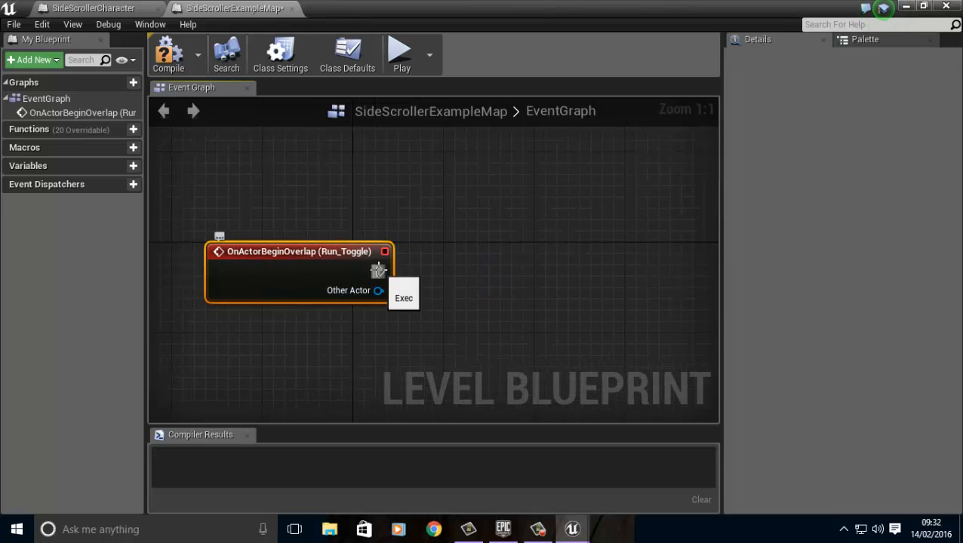
# - Add a Cast To SideScrollerCharacter node from the overlap event's execution output and connect Other Actor to its Object input
pyautogui.moveTo(378, 271); pyautogui.dragTo(508, 272)
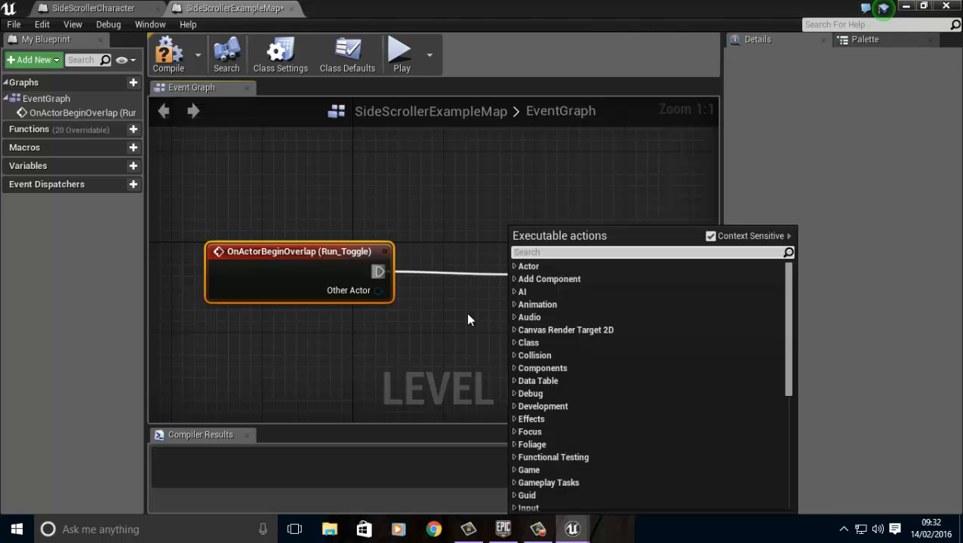
pyautogui.moveTo(469, 318); pyautogui.dragTo(339, 326, button='right')
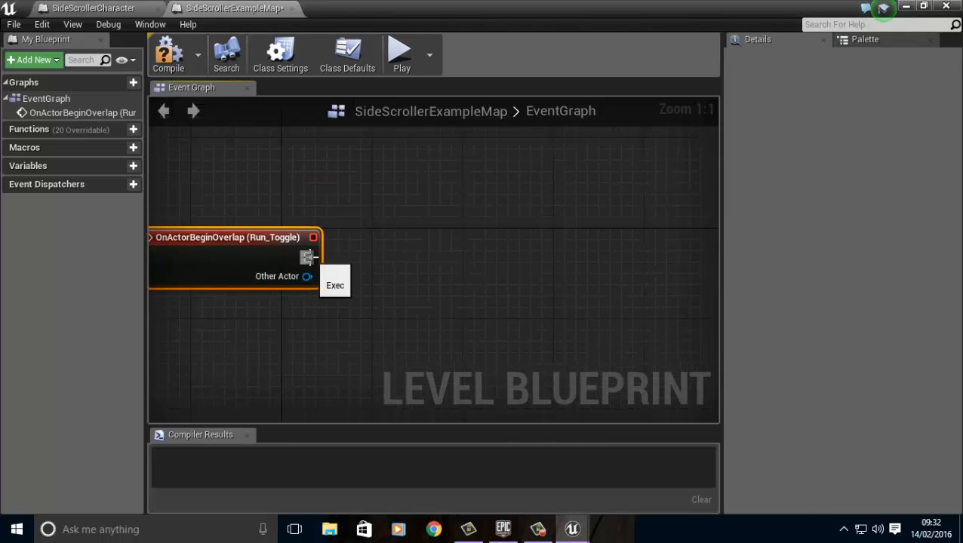
pyautogui.moveTo(307, 257); pyautogui.dragTo(386, 260)
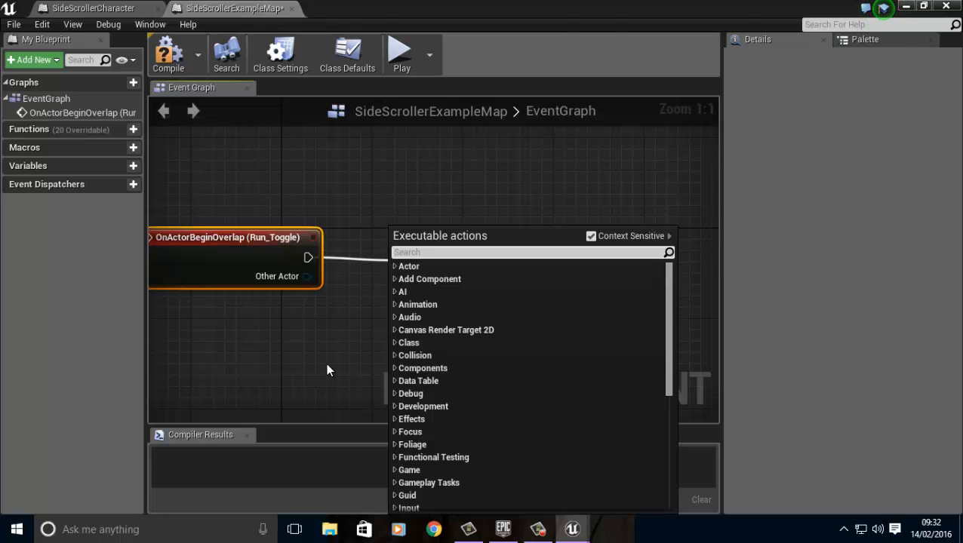
pyautogui.write('Run_T')
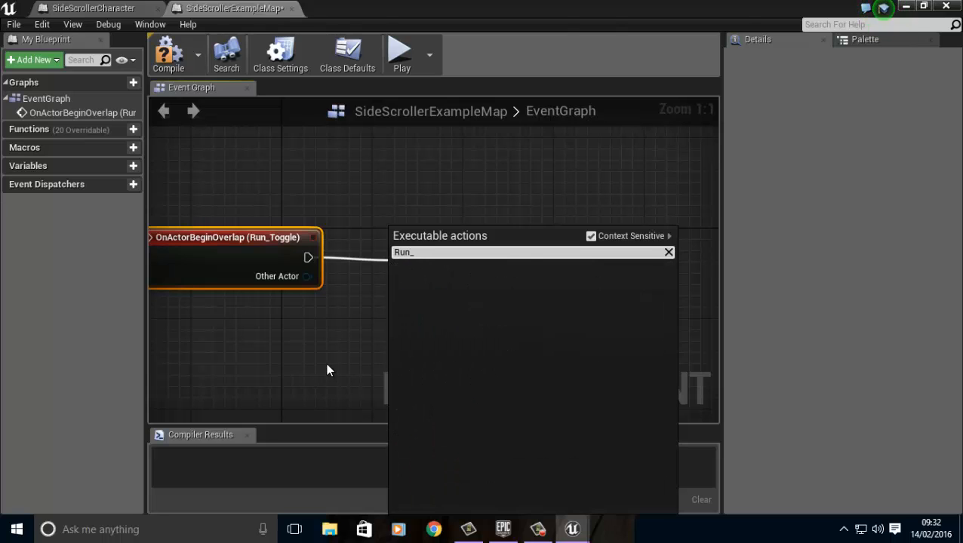
pyautogui.press('BackSpace')
pyautogui.press('BackSpace')
pyautogui.press('BackSpace')
pyautogui.press('BackSpace')
pyautogui.press('BackSpace')
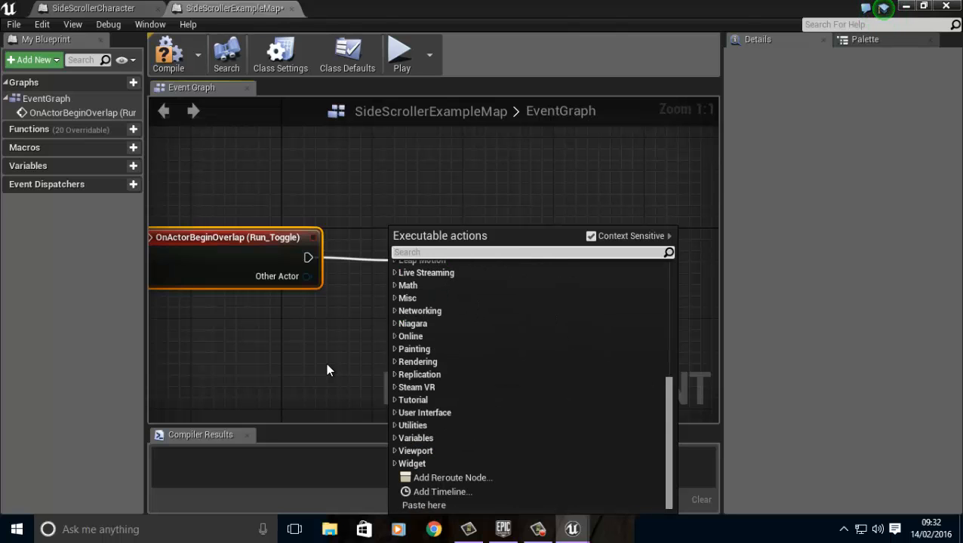
pyautogui.write('Cast')
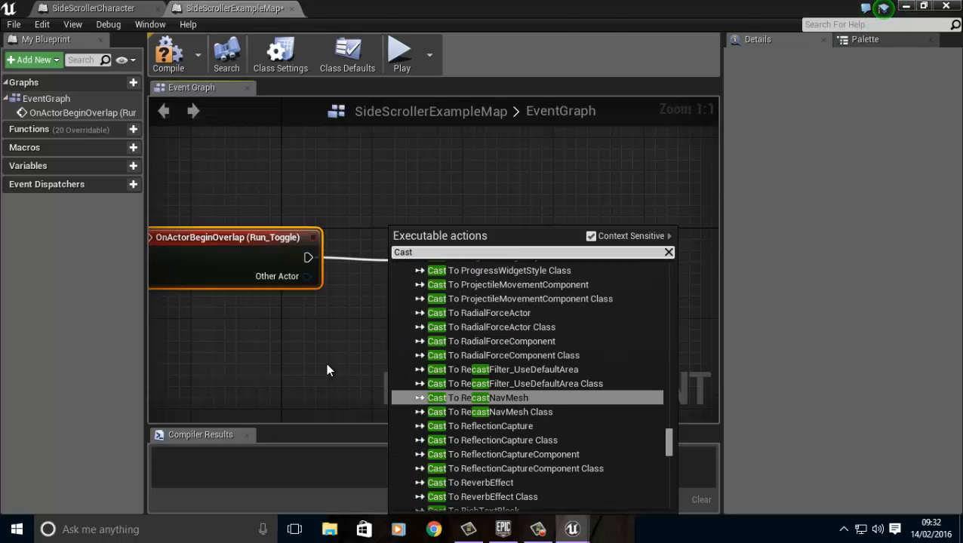
pyautogui.write(' To ')
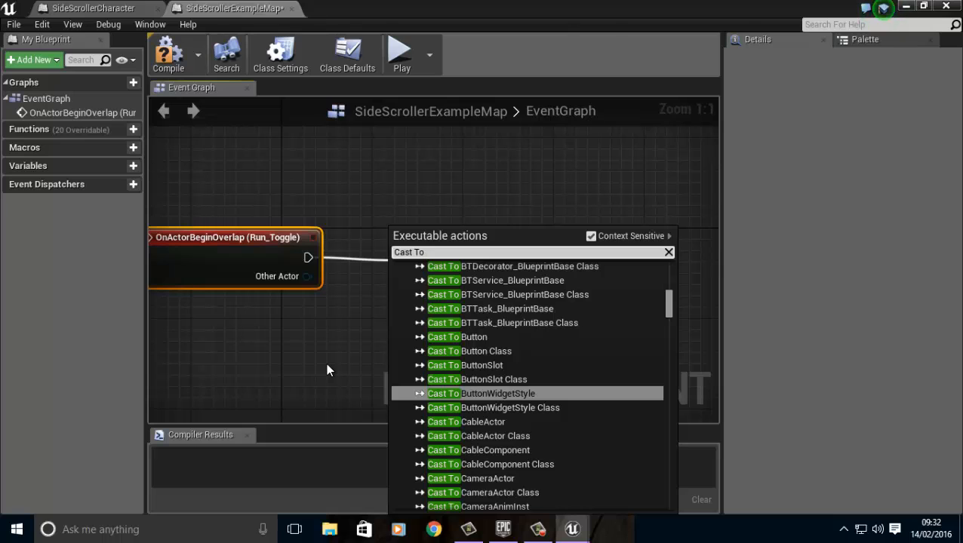
pyautogui.write('Side')
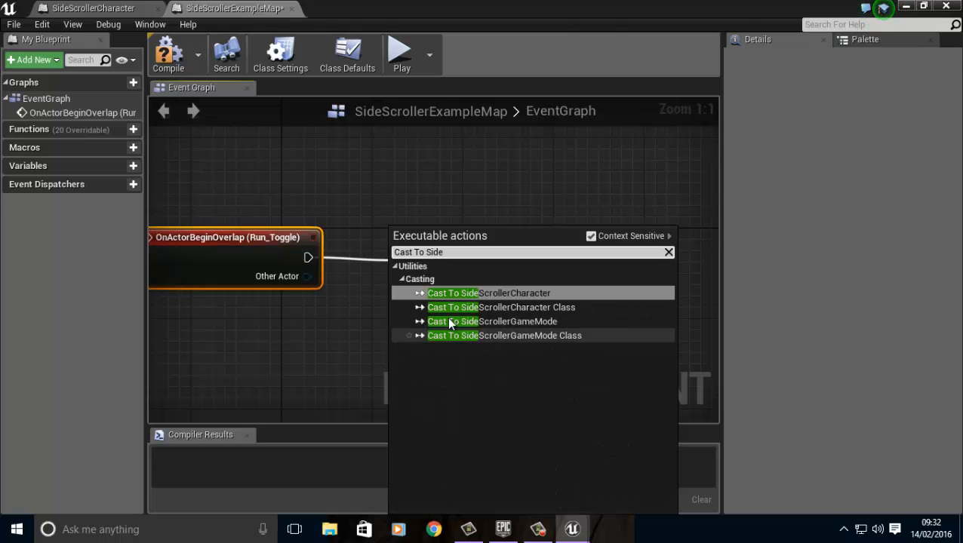
pyautogui.click(540, 294)
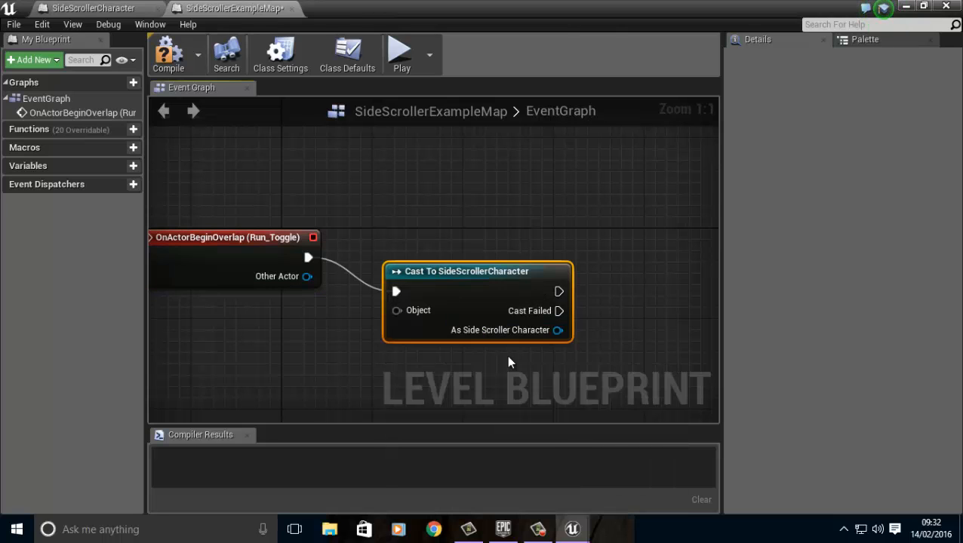
pyautogui.moveTo(508, 357); pyautogui.dragTo(490, 346, button='right')
pyautogui.moveTo(292, 264); pyautogui.dragTo(373, 307)
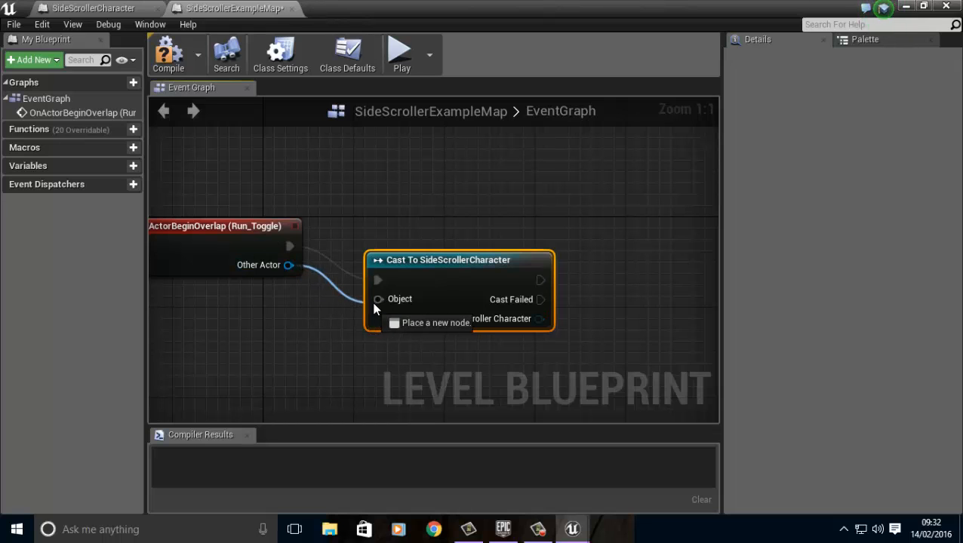
# - Add a Set Run Right node from the cast node's As Side Scroller Character output
pyautogui.moveTo(379, 369); pyautogui.dragTo(264, 319, button='right')
pyautogui.moveTo(387, 318); pyautogui.dragTo(348, 327, button='right')
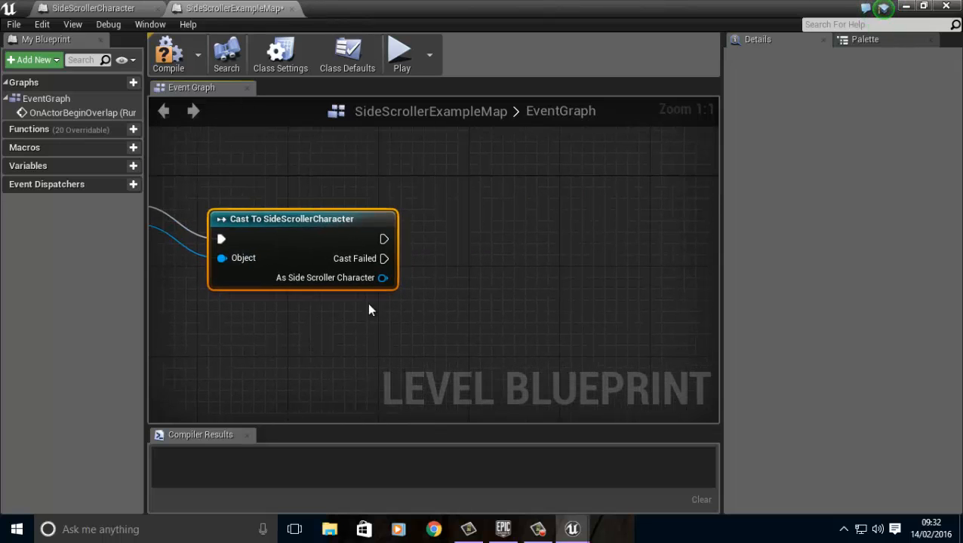
pyautogui.moveTo(386, 278); pyautogui.dragTo(447, 307)
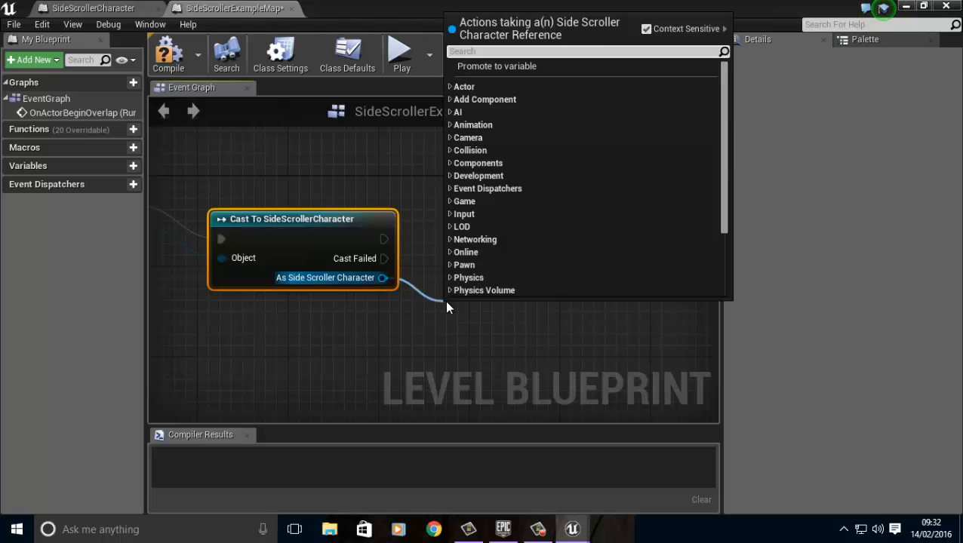
pyautogui.write('Run_')
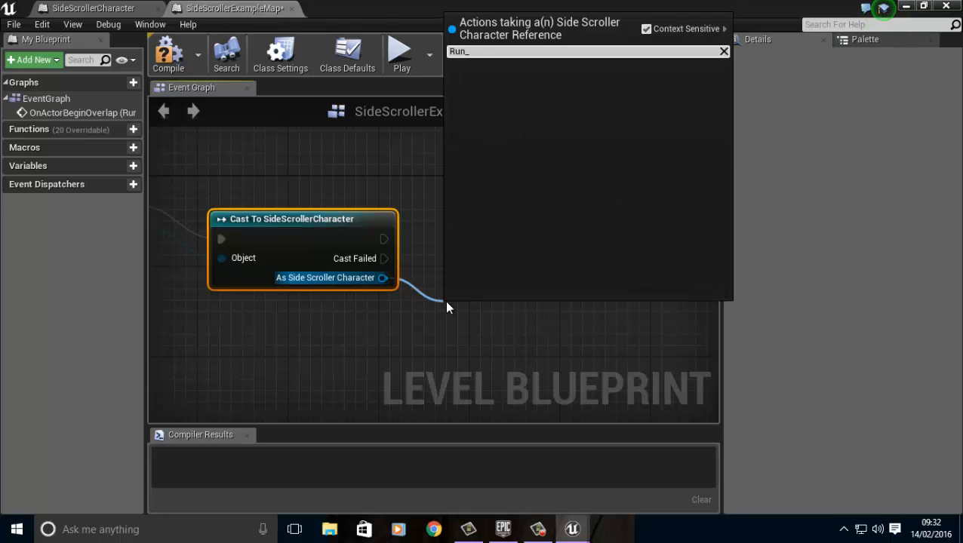
pyautogui.press('BackSpace')
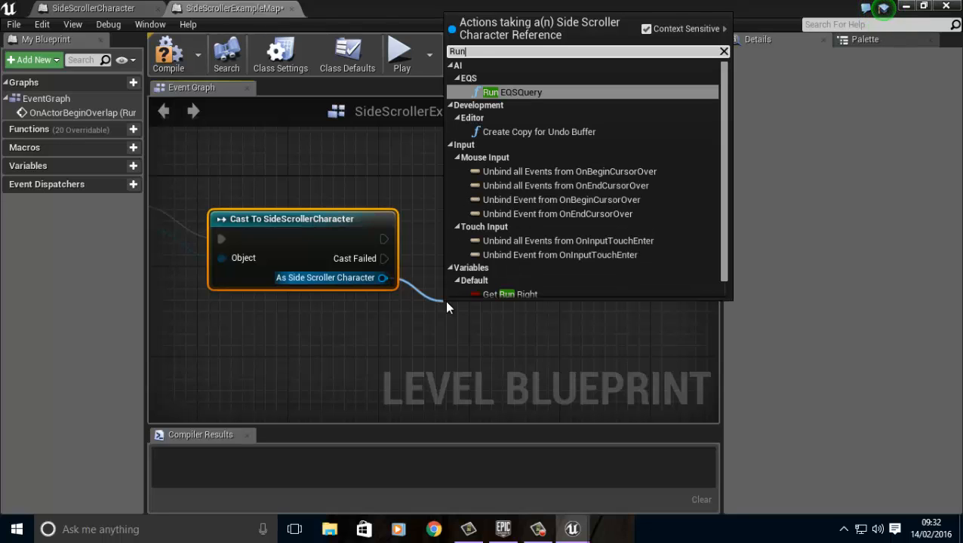
pyautogui.scroll(-1, 549, 238)
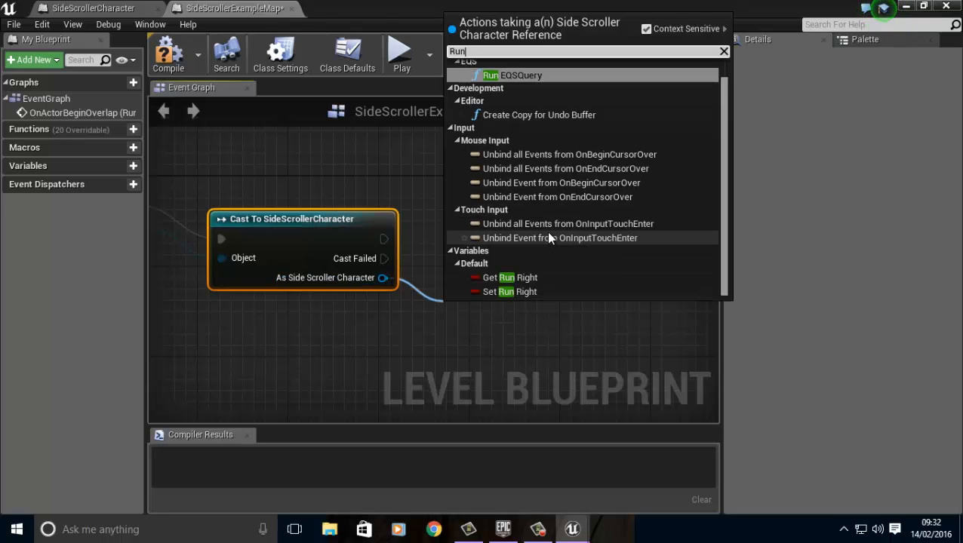
pyautogui.click(541, 290)
pyautogui.moveTo(598, 280); pyautogui.dragTo(575, 249, button='right')
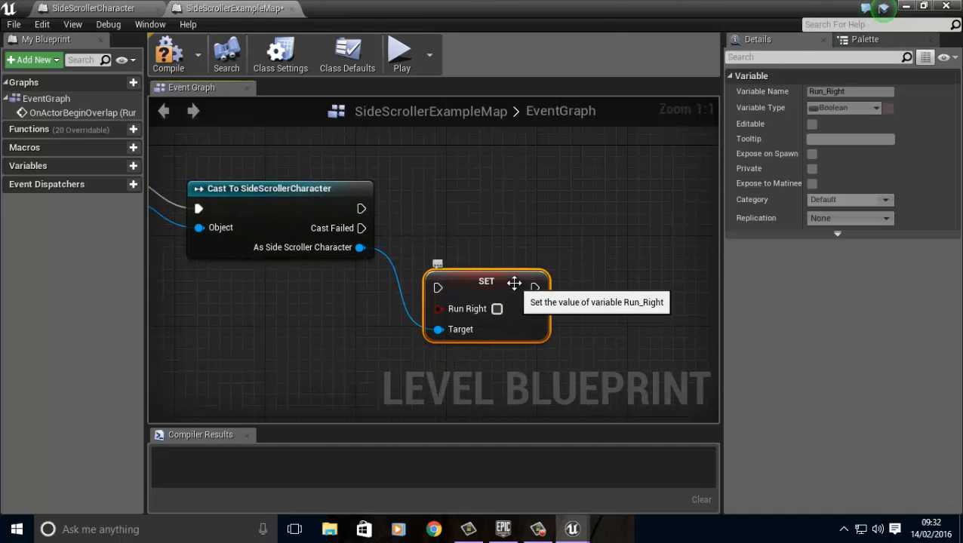
# - Place the Set Run Right node beside the cast node, connect their execution pins and compile the Level Blueprint
pyautogui.moveTo(515, 307); pyautogui.dragTo(561, 261)
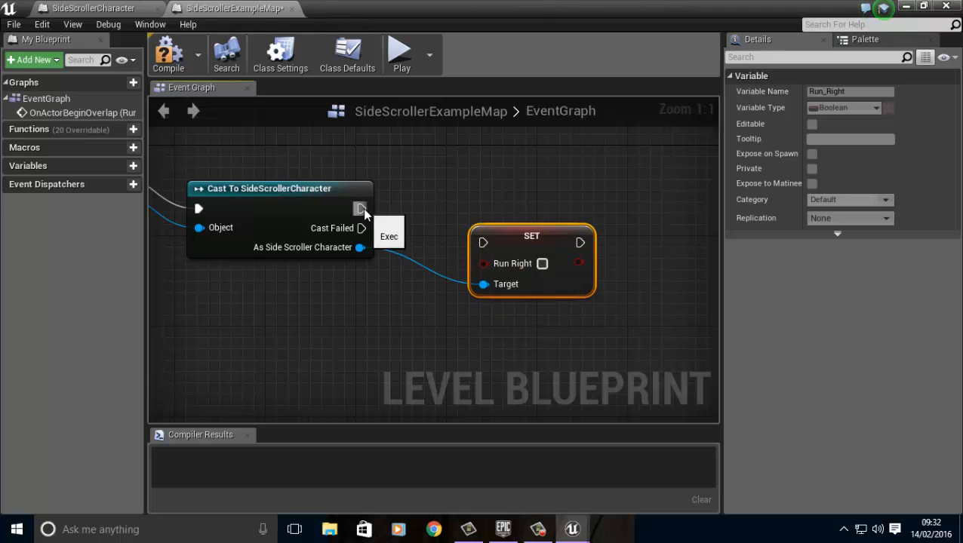
pyautogui.moveTo(361, 209); pyautogui.dragTo(467, 242)
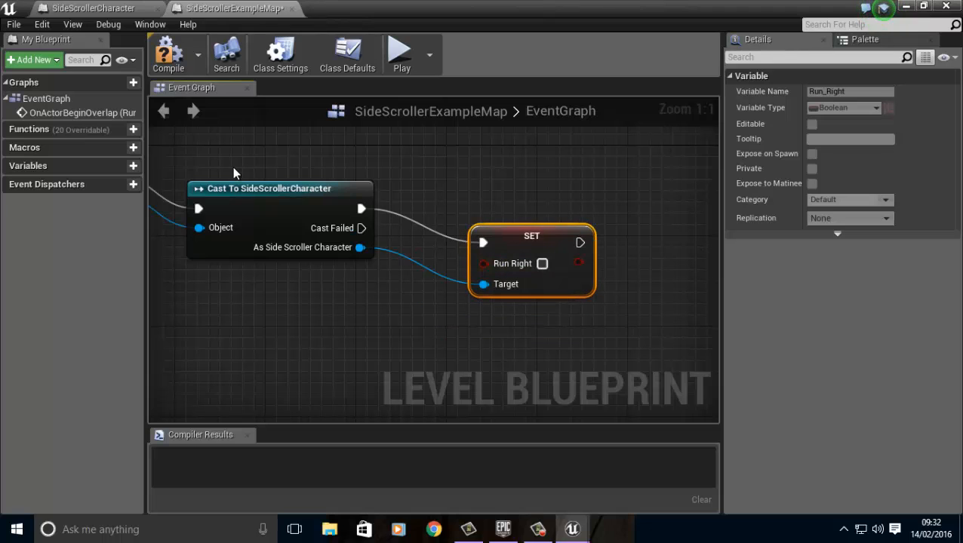
pyautogui.click(160, 60)
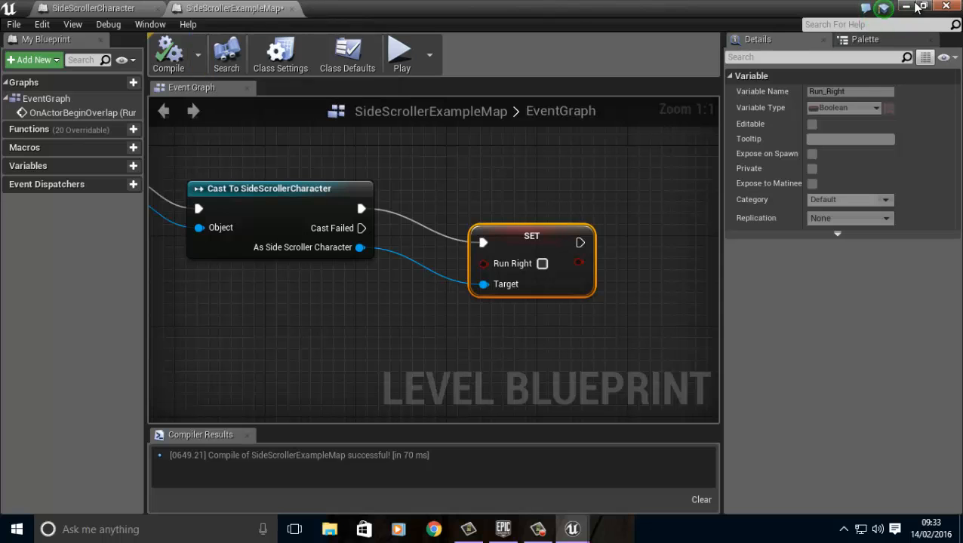
# - Return to the level editor and playtest the direction change by jumping the character through the trigger box, then stop the game
pyautogui.click(905, 6)
pyautogui.click(678, 50)
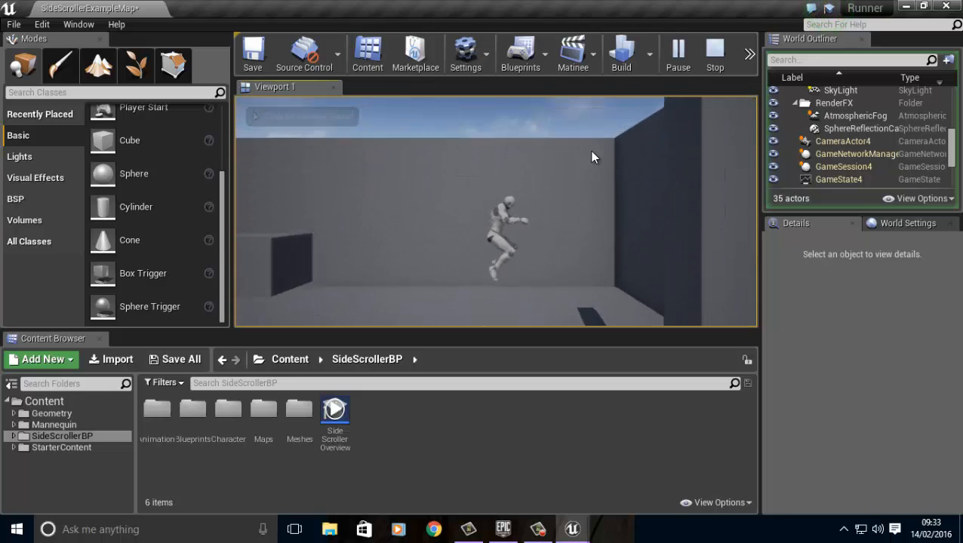
pyautogui.press('a')
pyautogui.press('space')
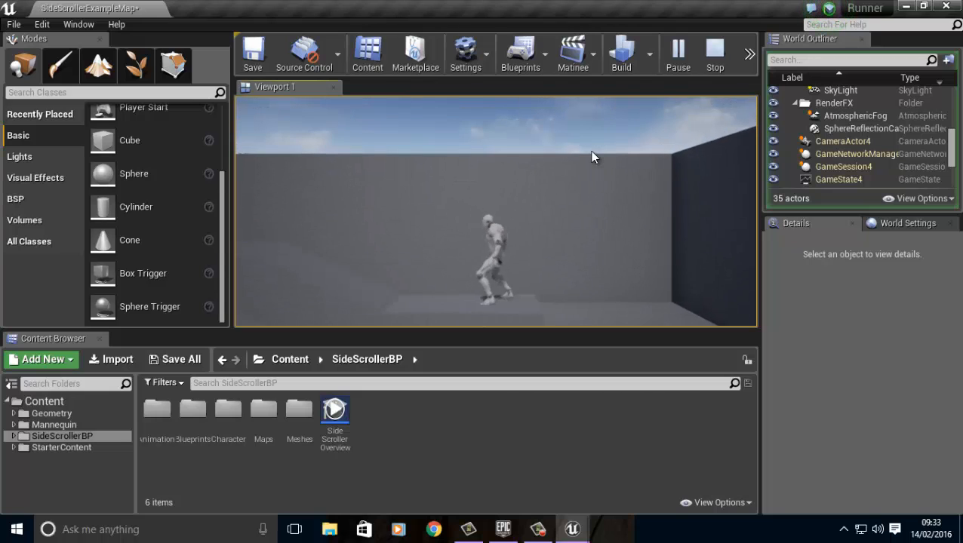
pyautogui.press('space')
pyautogui.press('space')
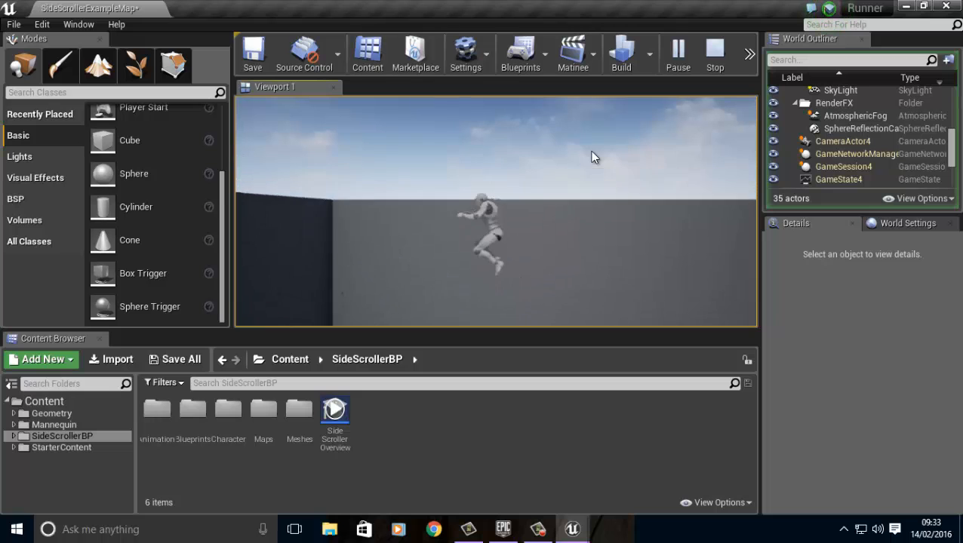
pyautogui.press('Escape')
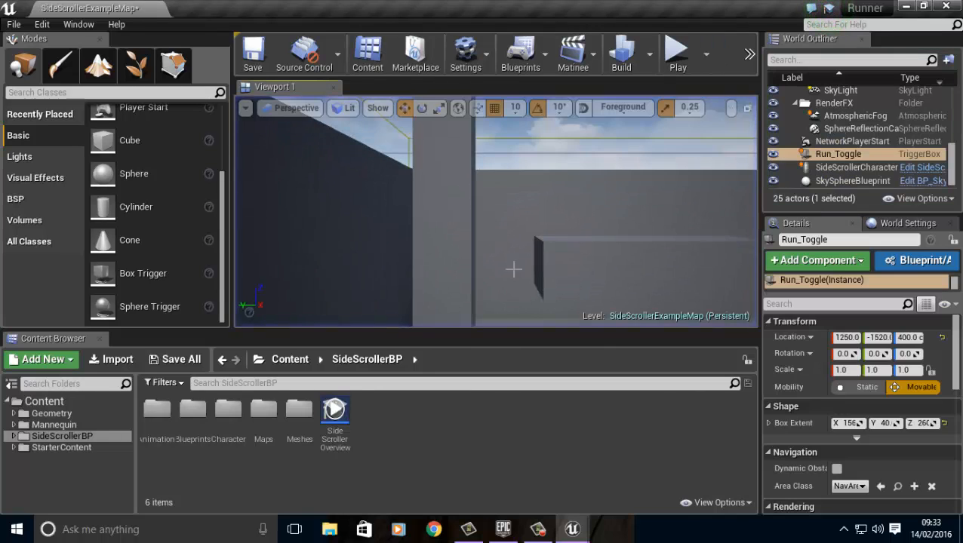
# - Rename the Run_Toggle trigger box as Run_Left
pyautogui.moveTo(843, 295); pyautogui.dragTo(520, 280, button='right')
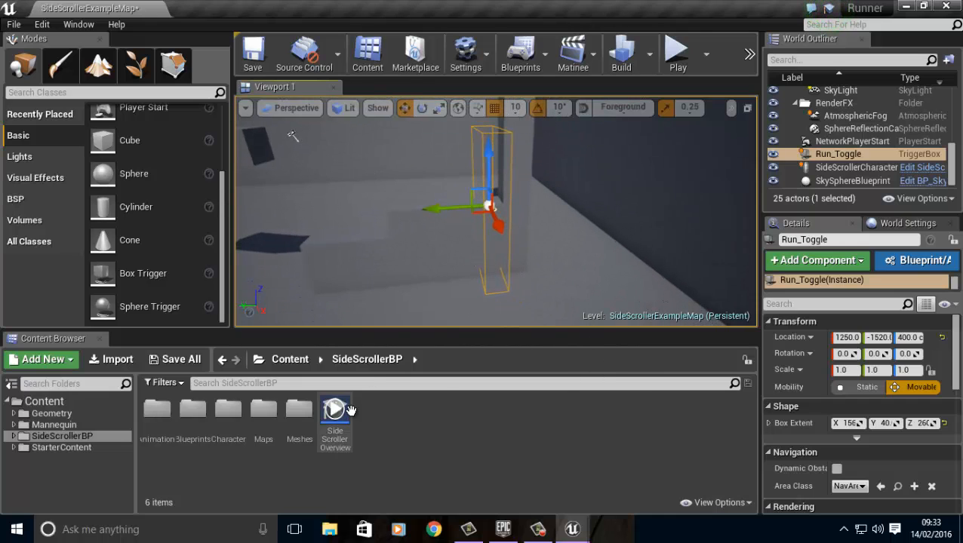
pyautogui.moveTo(608, 238); pyautogui.dragTo(558, 221, button='right')
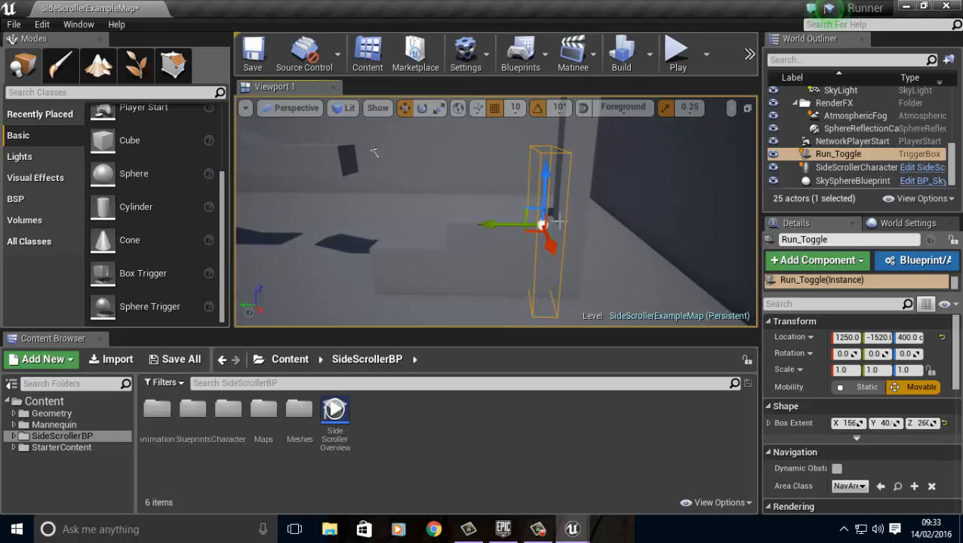
pyautogui.click(838, 155)
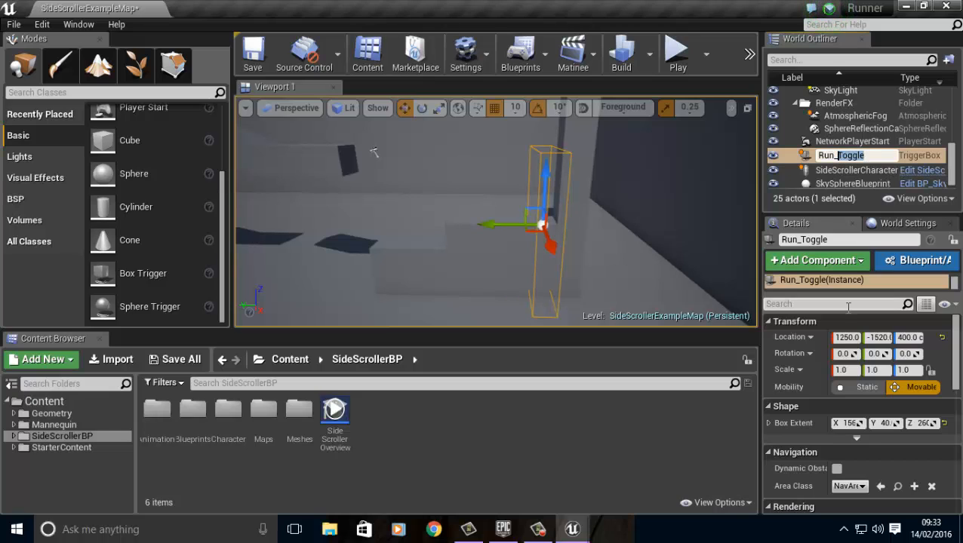
pyautogui.press('Return')
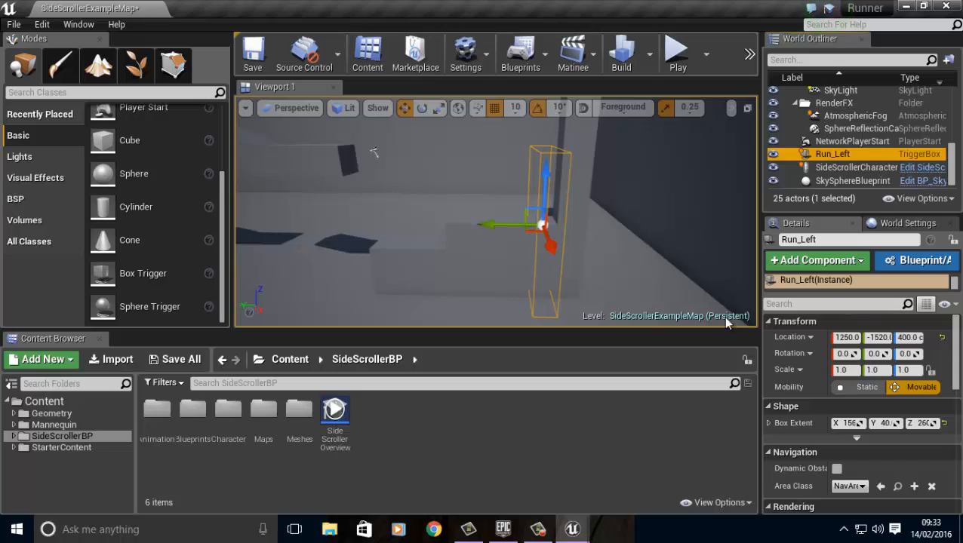
# - Duplicate the Run_Left trigger box along the Y axis to about -1230 and rename the copy as Run_Right
pyautogui.moveTo(646, 270); pyautogui.dragTo(597, 258, button='right')
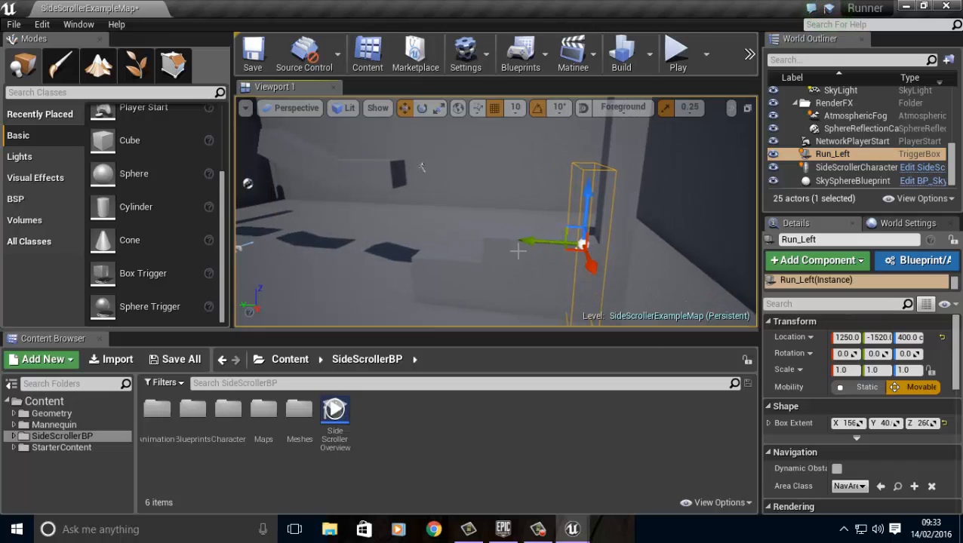
pyautogui.keyDown('alt'); pyautogui.moveTo(509, 240); pyautogui.dragTo(449, 240); pyautogui.keyUp('alt')
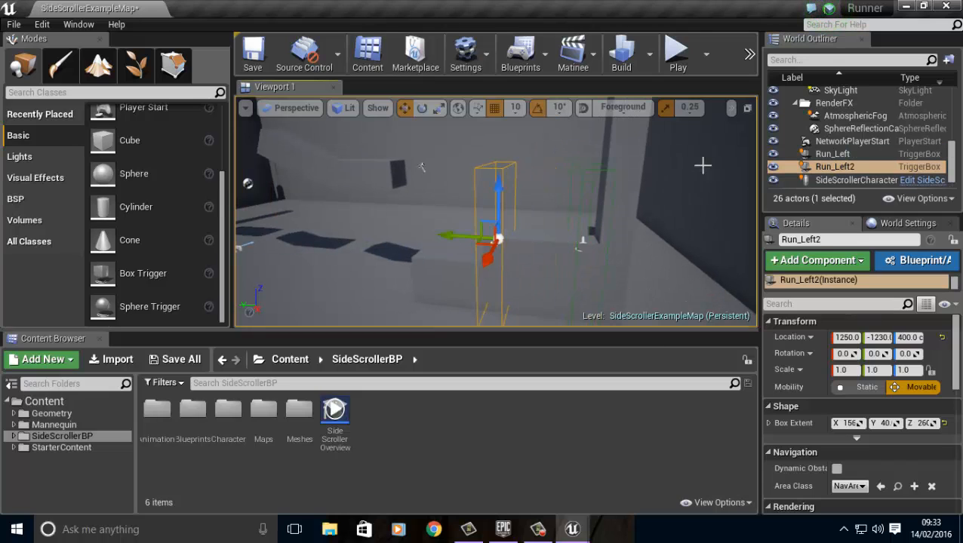
pyautogui.click(842, 175)
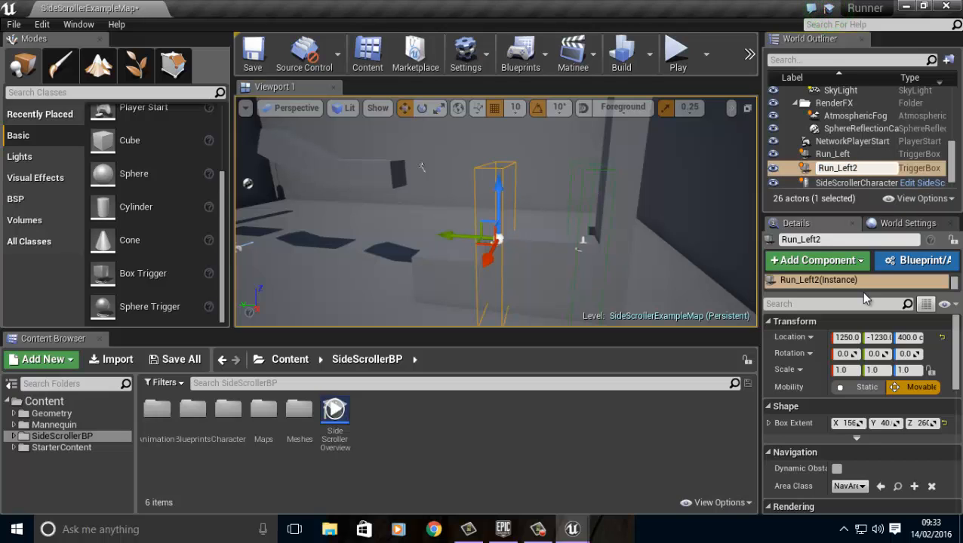
pyautogui.press('BackSpace')
pyautogui.press('BackSpace')
pyautogui.press('BackSpace')
pyautogui.press('BackSpace')
pyautogui.press('BackSpace')
pyautogui.write('Right')
pyautogui.press('Return')
pyautogui.click(863, 293)
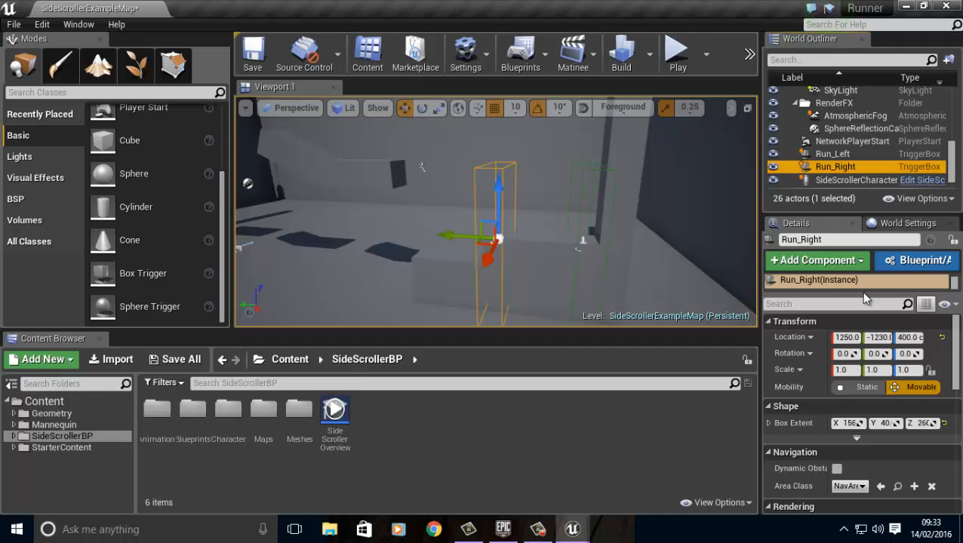
# - Move the Run_Right trigger box to the raised platform at the level's opposite end, at about Y 880 and Z 1140
pyautogui.moveTo(337, 261); pyautogui.dragTo(349, 195, button='right')
pyautogui.press('s')
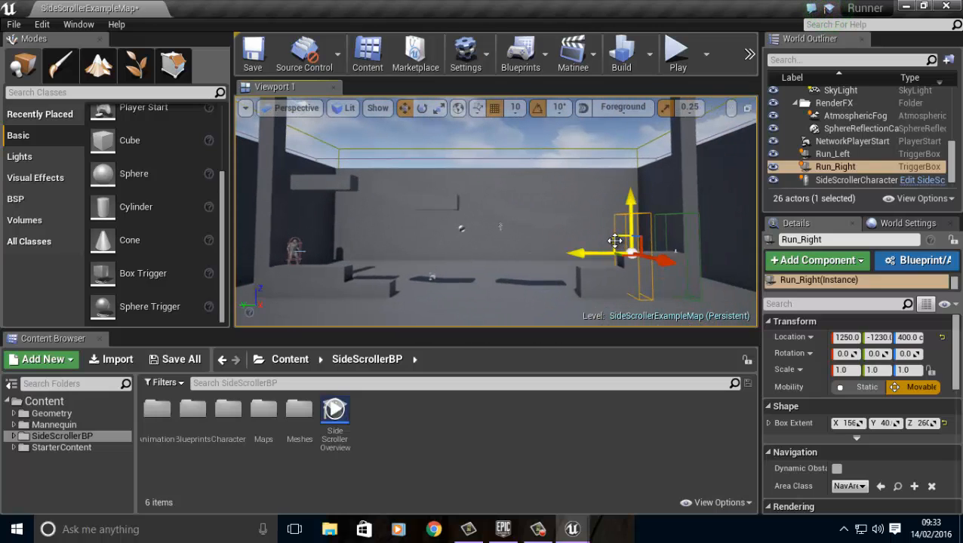
pyautogui.moveTo(615, 240); pyautogui.dragTo(292, 153)
pyautogui.moveTo(378, 246); pyautogui.dragTo(305, 538, button='right')
pyautogui.press('w')
pyautogui.press('s')
pyautogui.press('f')
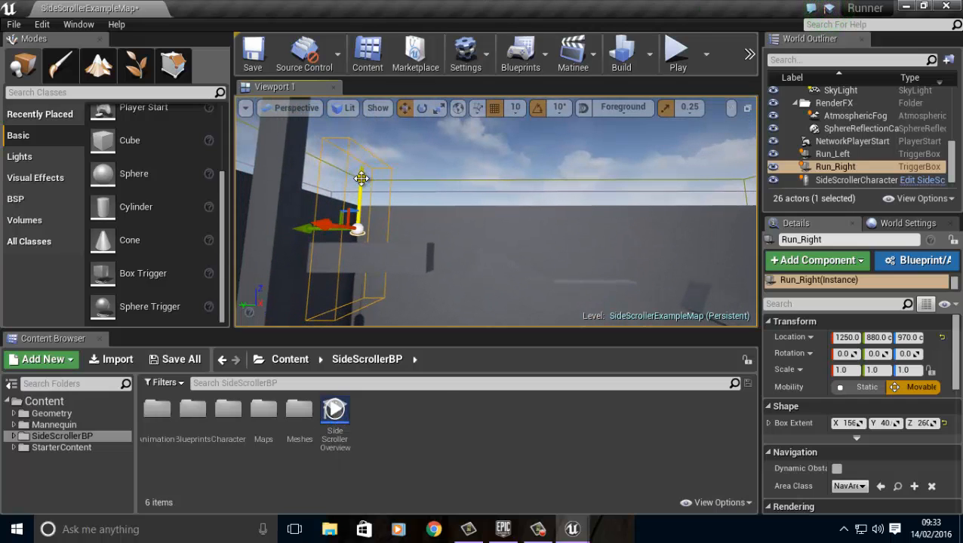
pyautogui.moveTo(362, 178); pyautogui.dragTo(376, 132)
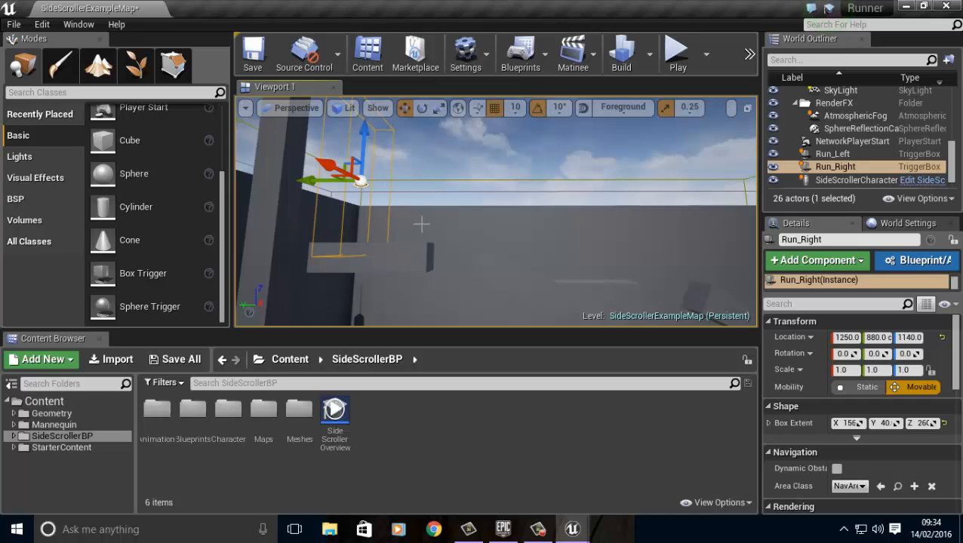
pyautogui.moveTo(421, 224); pyautogui.dragTo(611, 289, button='right')
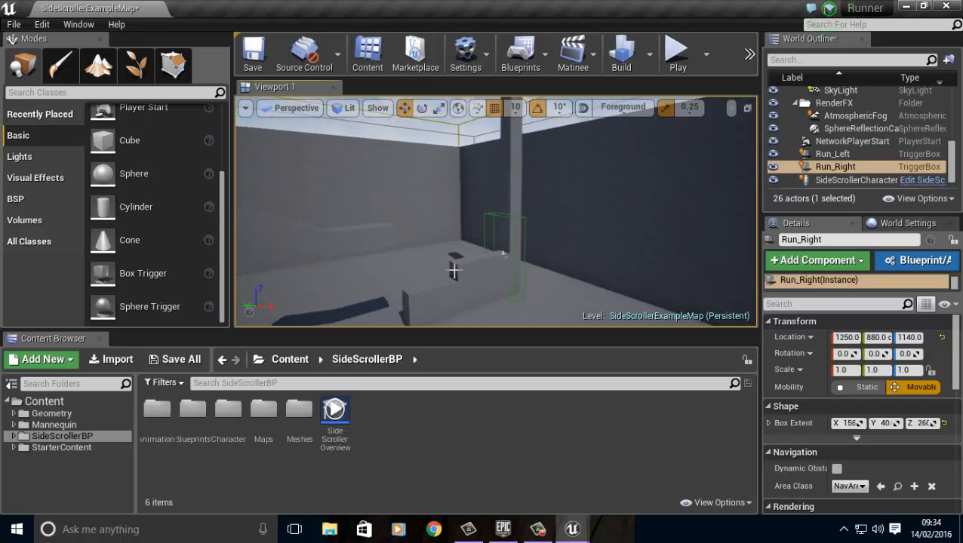
pyautogui.moveTo(406, 262); pyautogui.dragTo(467, 236, button='right')
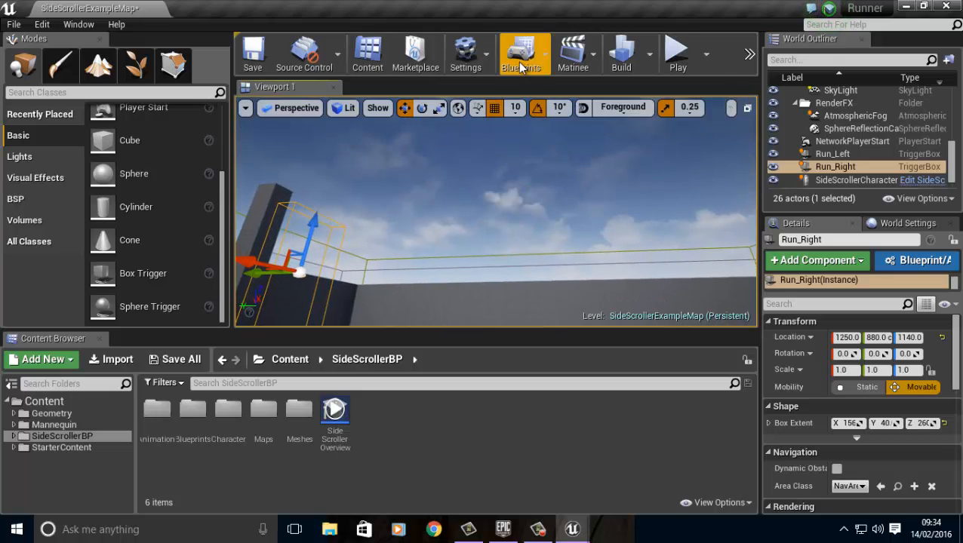
# - Open the Level Blueprint, add an On Actor Begin Overlap event for Run_Right and place it below the Run_Left event
pyautogui.click(521, 66)
pyautogui.click(621, 173)
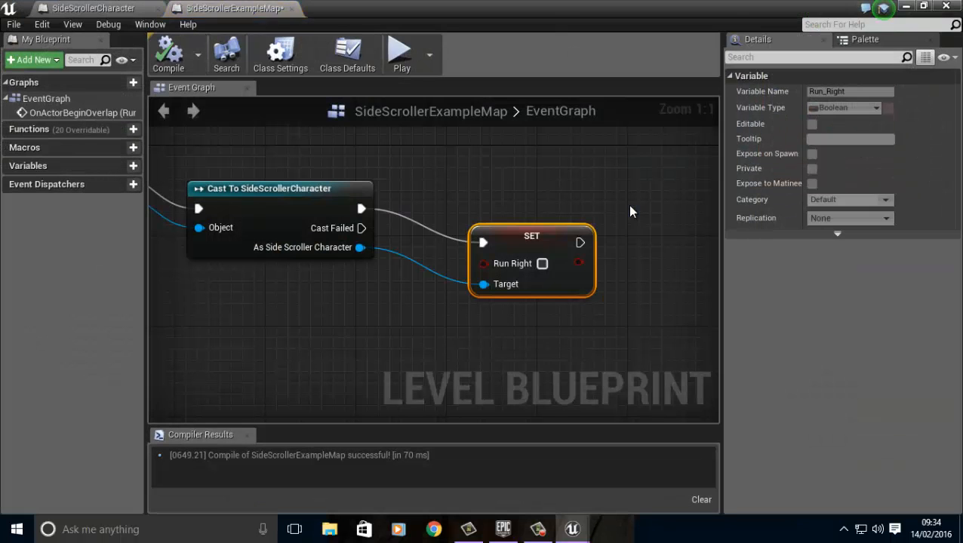
pyautogui.scroll(-2, 400, 333)
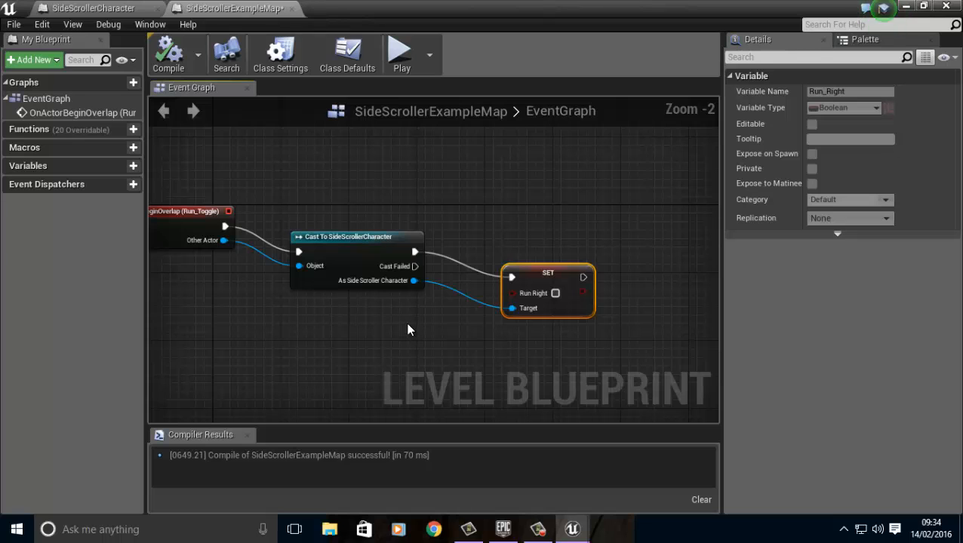
pyautogui.scroll(-1, 404, 330)
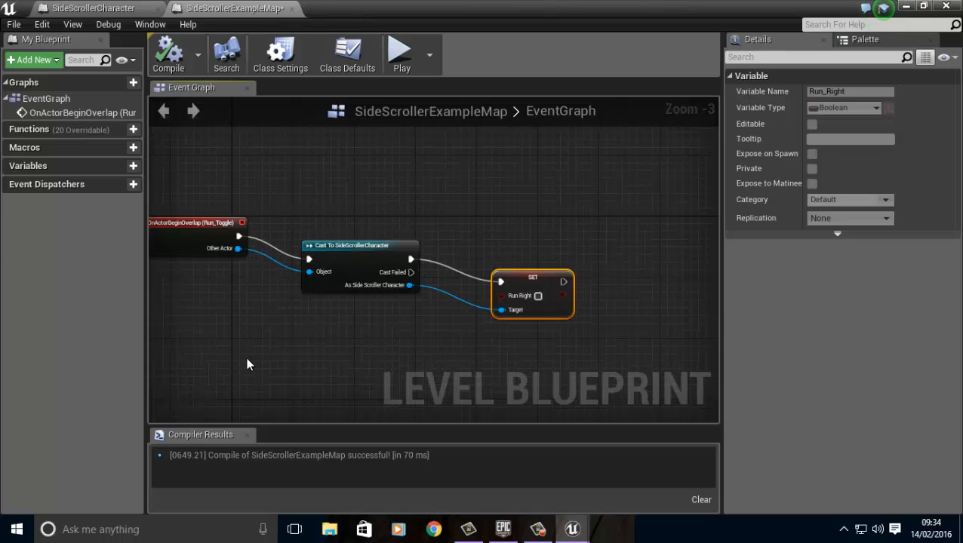
pyautogui.moveTo(249, 365); pyautogui.dragTo(345, 337, button='right')
pyautogui.rightClick(279, 337)
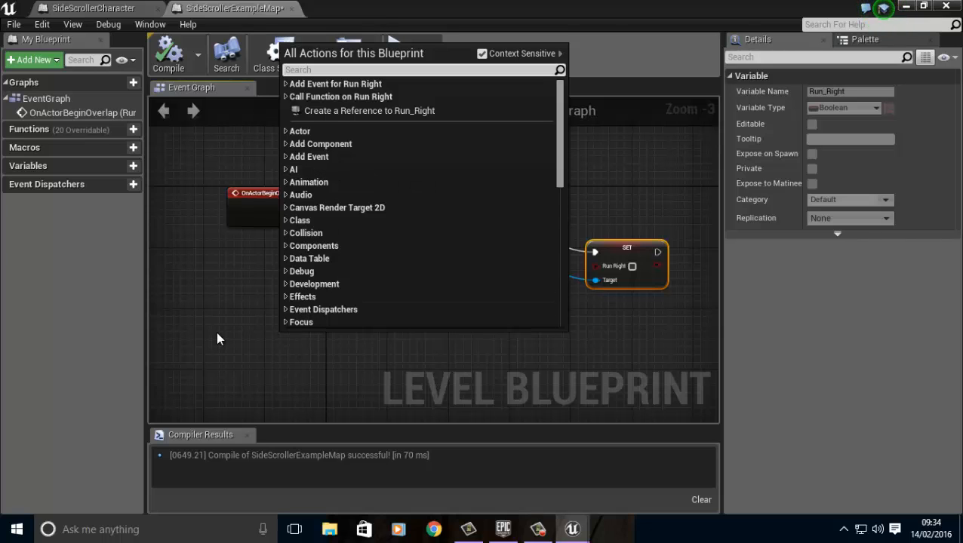
pyautogui.write('Overlap')
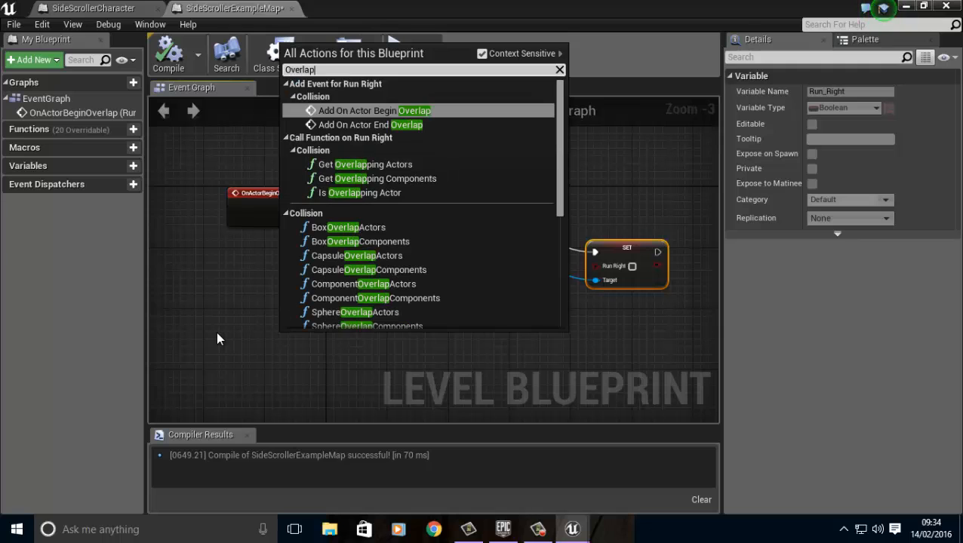
pyautogui.click(364, 112)
pyautogui.moveTo(346, 338); pyautogui.dragTo(306, 330)
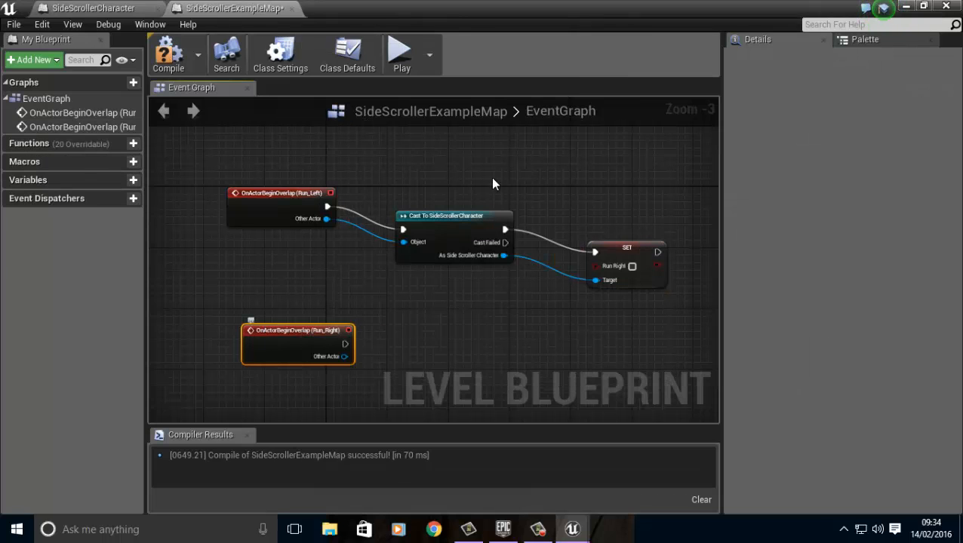
# - Duplicate the Cast To SideScrollerCharacter and Set Run Right nodes and place the copies beside the Run_Right overlap event
pyautogui.moveTo(473, 166); pyautogui.dragTo(608, 312)
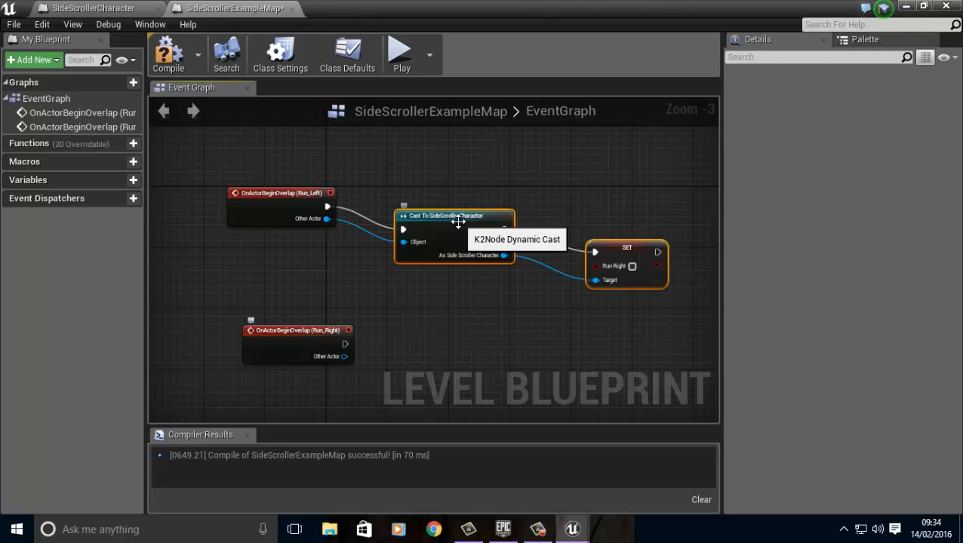
pyautogui.hotkey('ctrl', 'v')
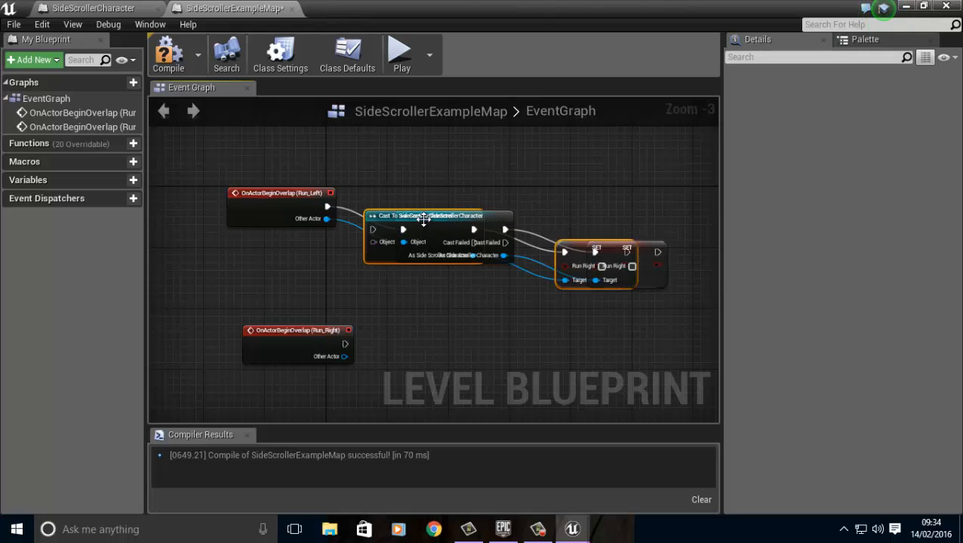
pyautogui.moveTo(424, 221); pyautogui.dragTo(453, 334)
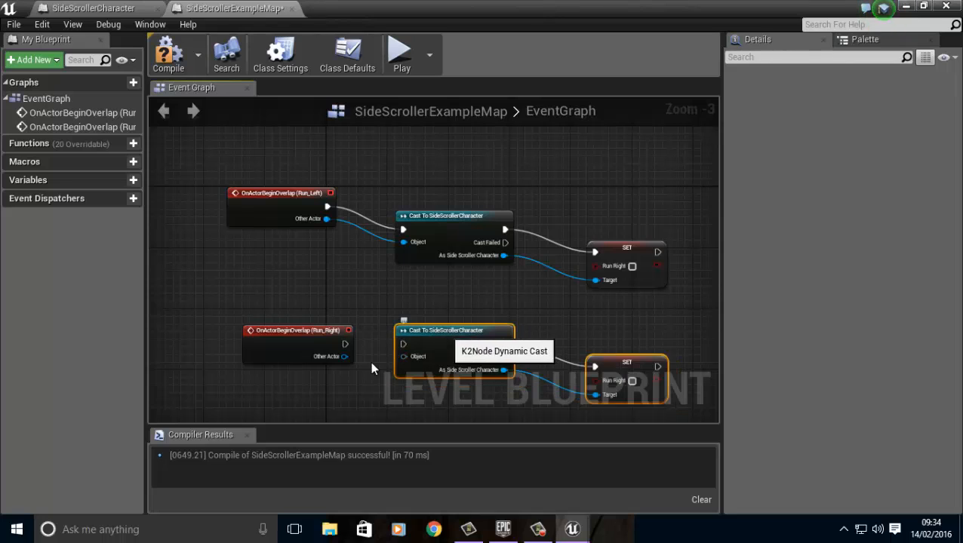
# - Wire the Run_Right overlap event's execution and Other Actor into the duplicated cast, enable Run Right on its Set node and compile
pyautogui.moveTo(344, 357); pyautogui.dragTo(410, 363)
pyautogui.moveTo(345, 344); pyautogui.dragTo(402, 344)
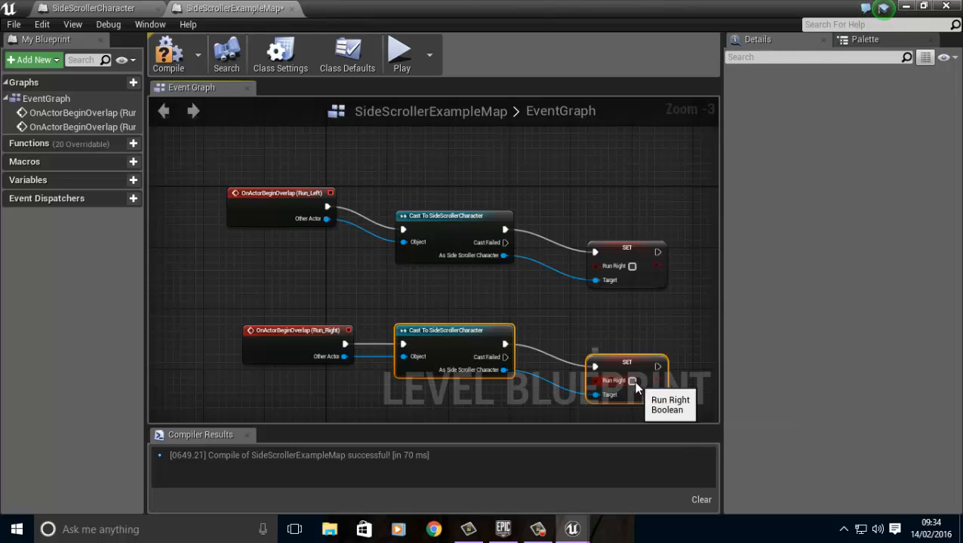
pyautogui.click(168, 64)
pyautogui.click(908, 8)
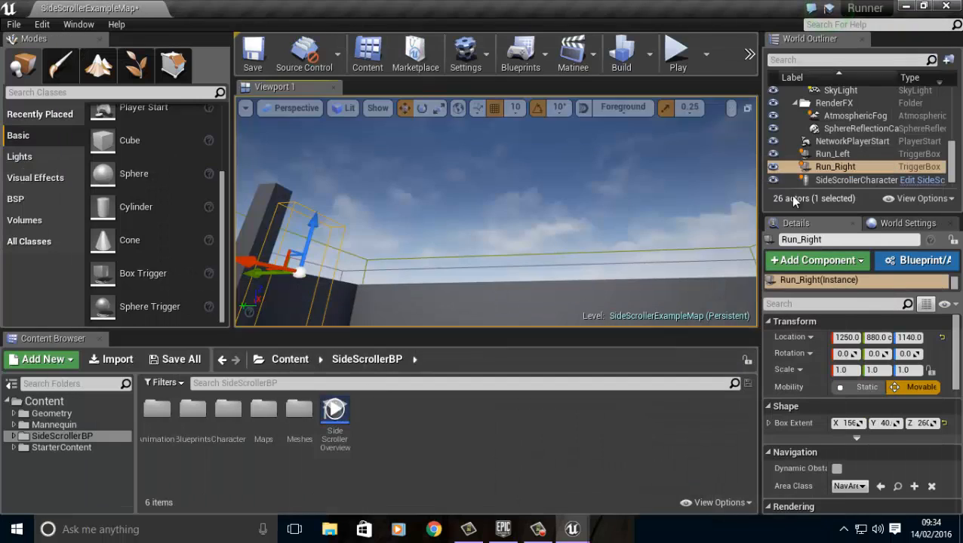
# - Playtest the level, jumping the character across the platforms to test both direction triggers, and end the session
pyautogui.moveTo(448, 206); pyautogui.dragTo(490, 331, button='right')
pyautogui.press('s')
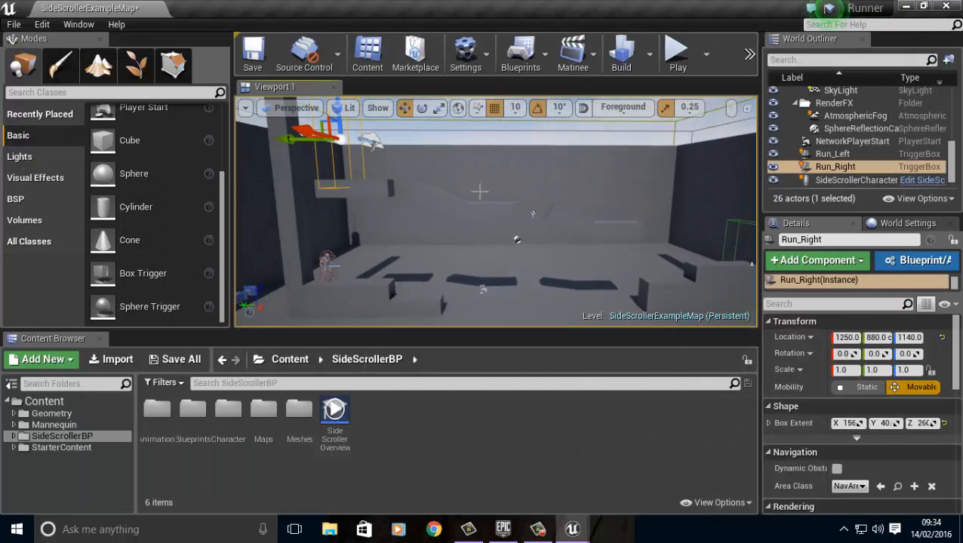
pyautogui.click(677, 63)
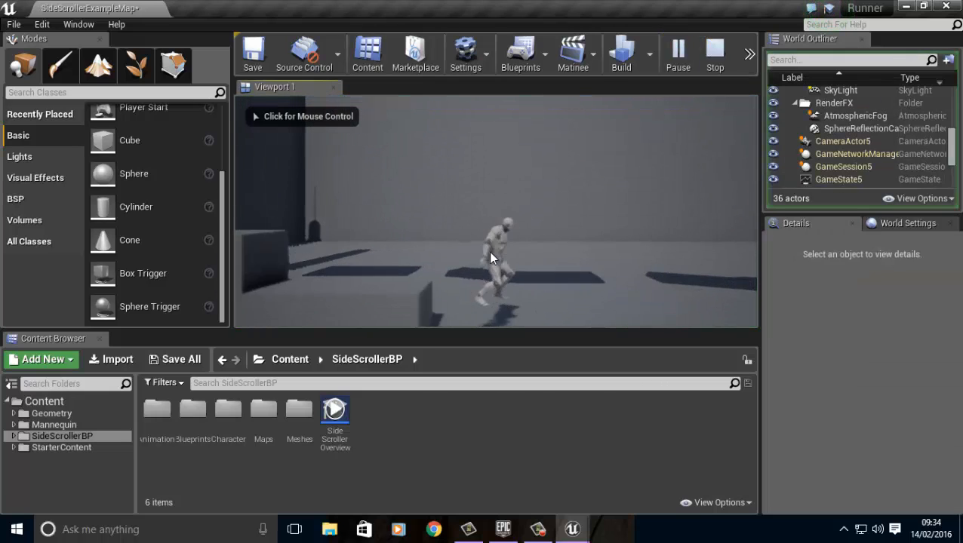
pyautogui.press('space')
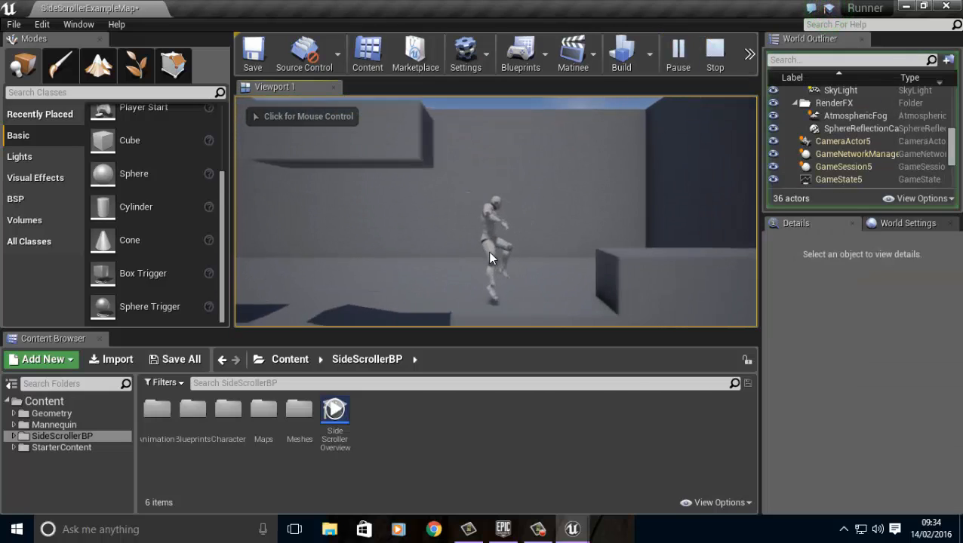
pyautogui.press('space')
pyautogui.press('a')
pyautogui.press('space')
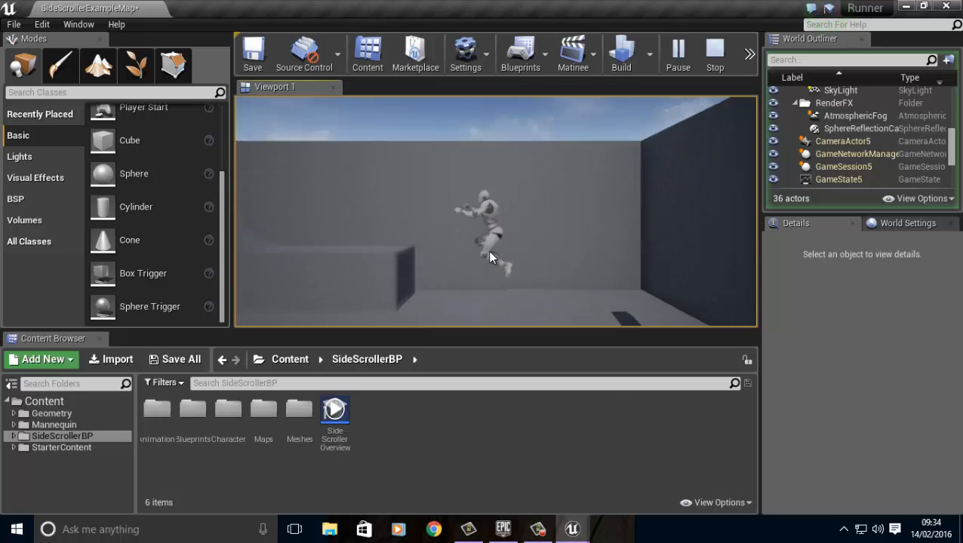
pyautogui.press('space')
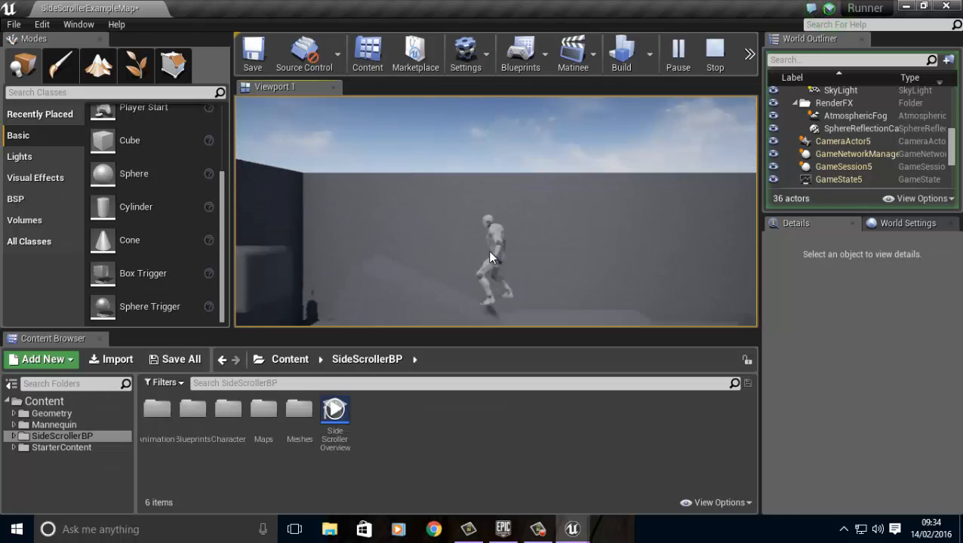
pyautogui.press('space')
pyautogui.press('d')
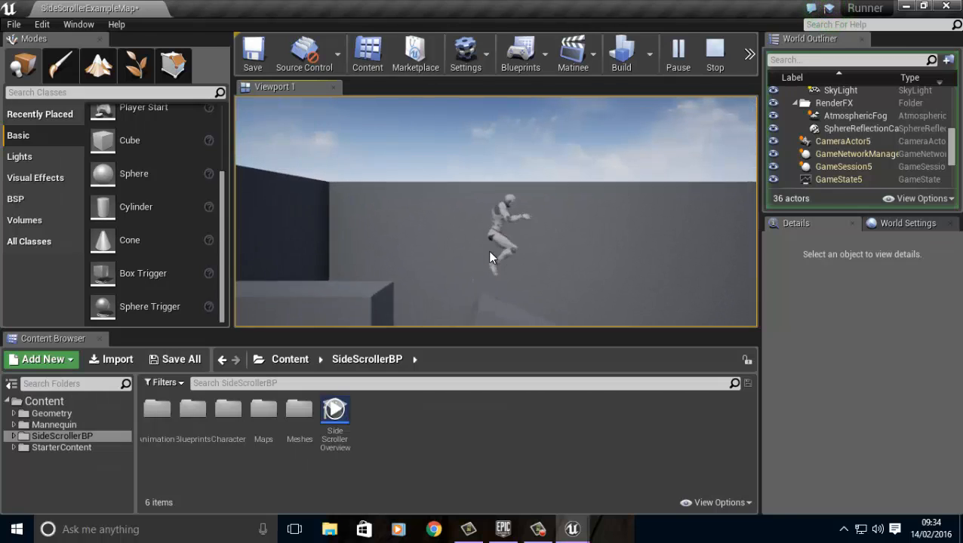
pyautogui.press('space')
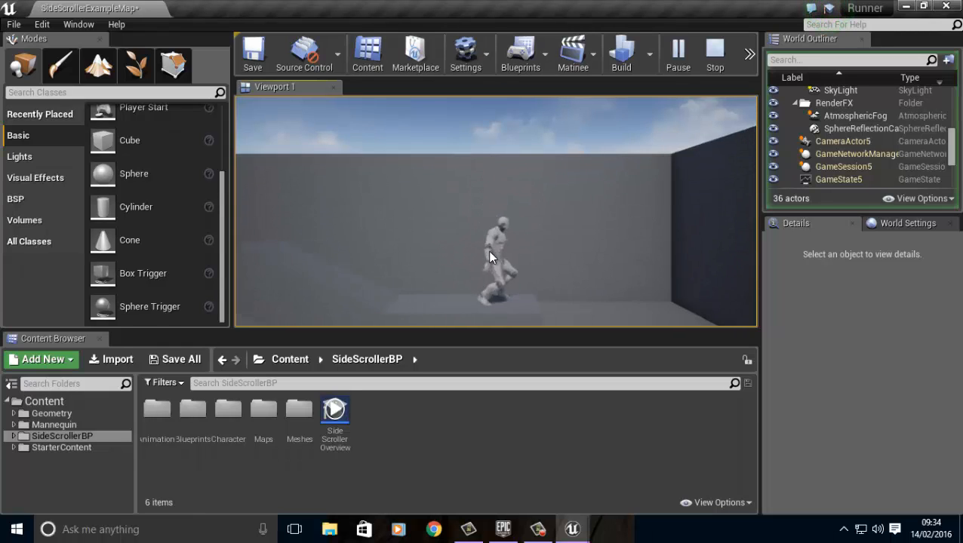
pyautogui.press('space')
pyautogui.press('a')
pyautogui.press('space')
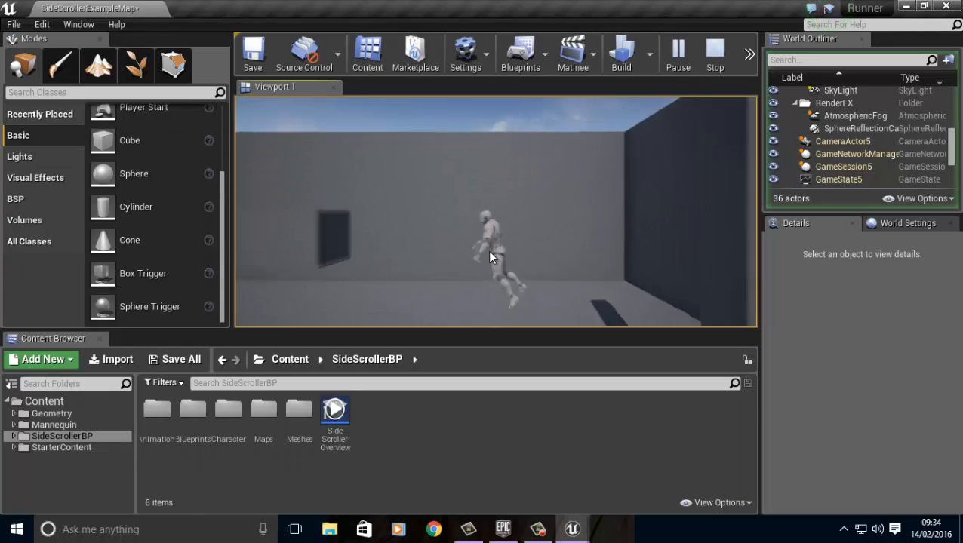
pyautogui.press('space')
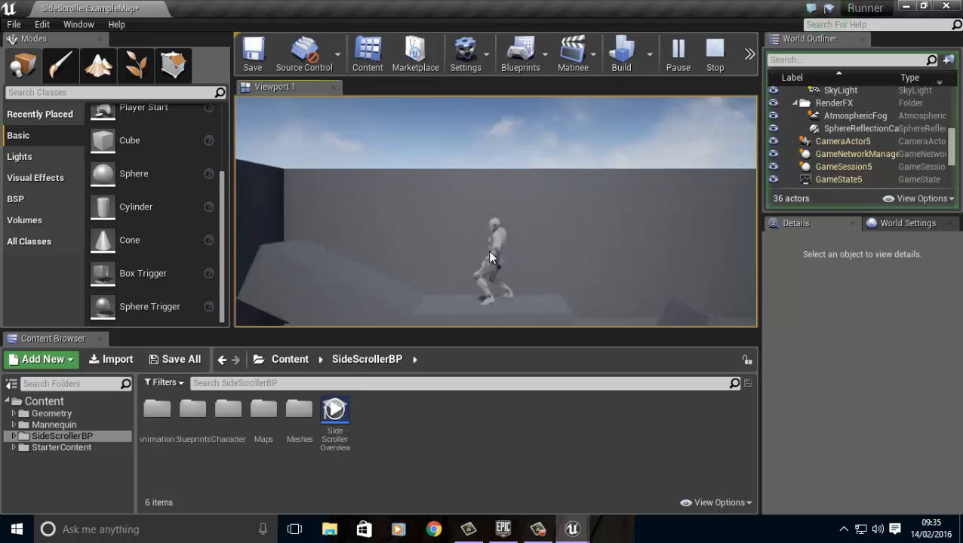
pyautogui.press('space')
pyautogui.press('Escape')
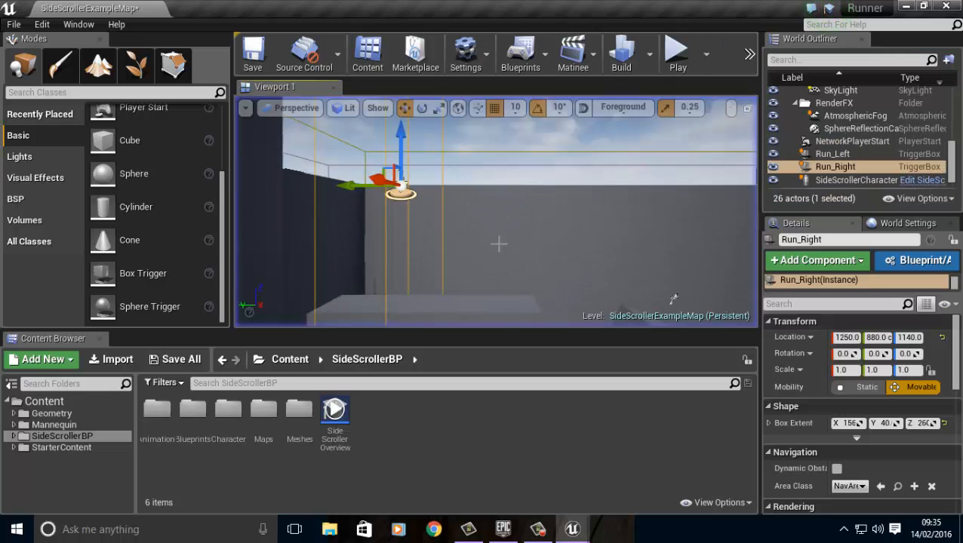
# - Review the Run_Left and Run_Right overlap chains in the Level Blueprint and save the level
pyautogui.moveTo(559, 323); pyautogui.dragTo(417, 174, button='right')
pyautogui.press('f')
pyautogui.moveTo(415, 202); pyautogui.dragTo(422, 235, button='right')
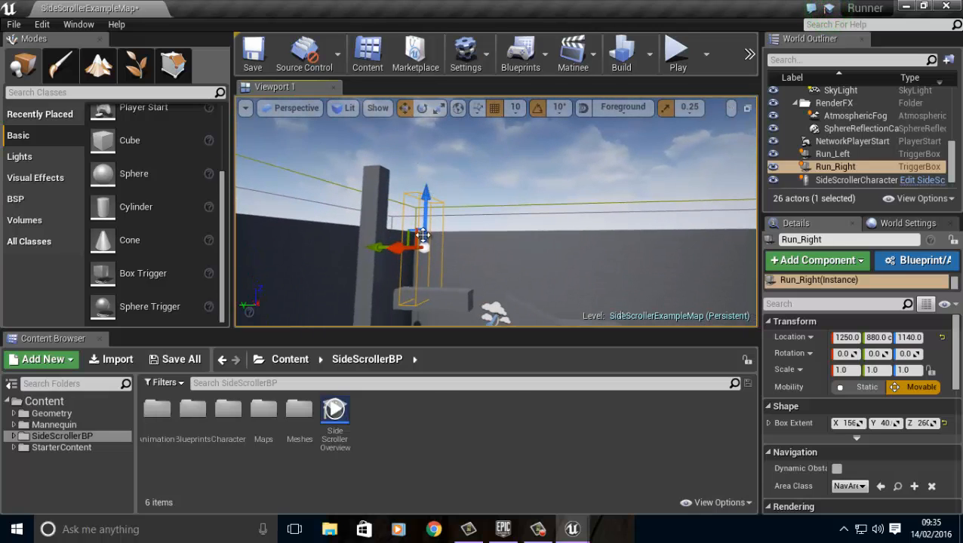
pyautogui.click(531, 48)
pyautogui.click(572, 175)
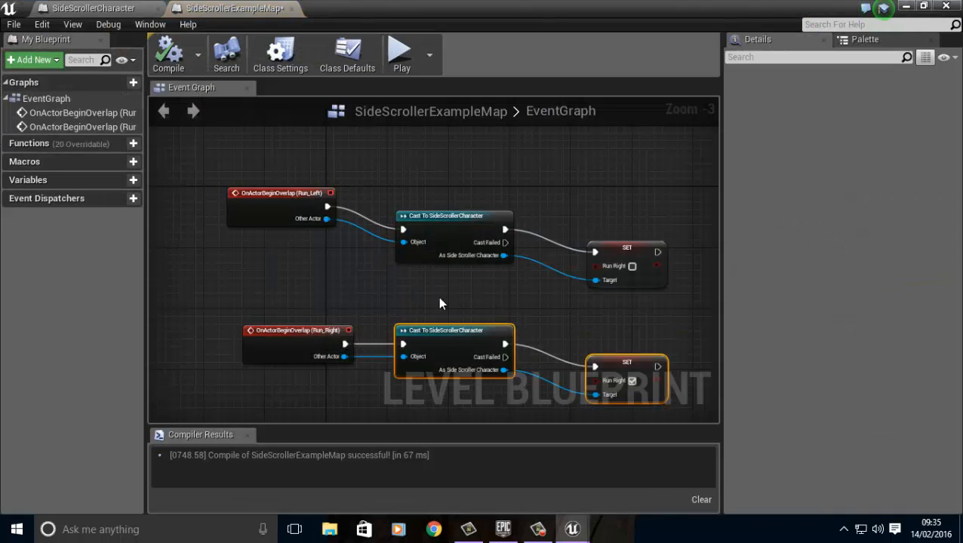
pyautogui.moveTo(209, 278); pyautogui.dragTo(646, 406)
pyautogui.click(250, 310)
pyautogui.click(258, 273)
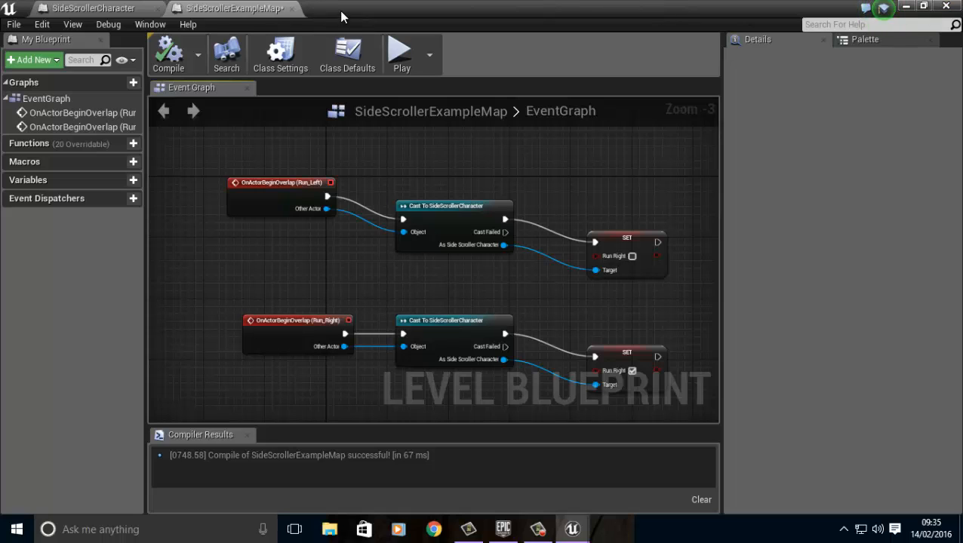
pyautogui.hotkey('ctrl', 's')
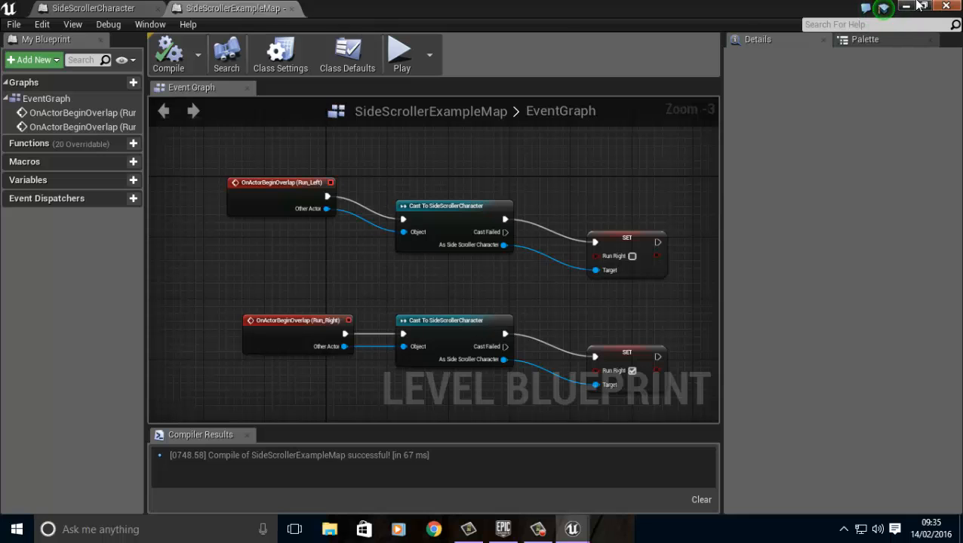
pyautogui.click(905, 6)
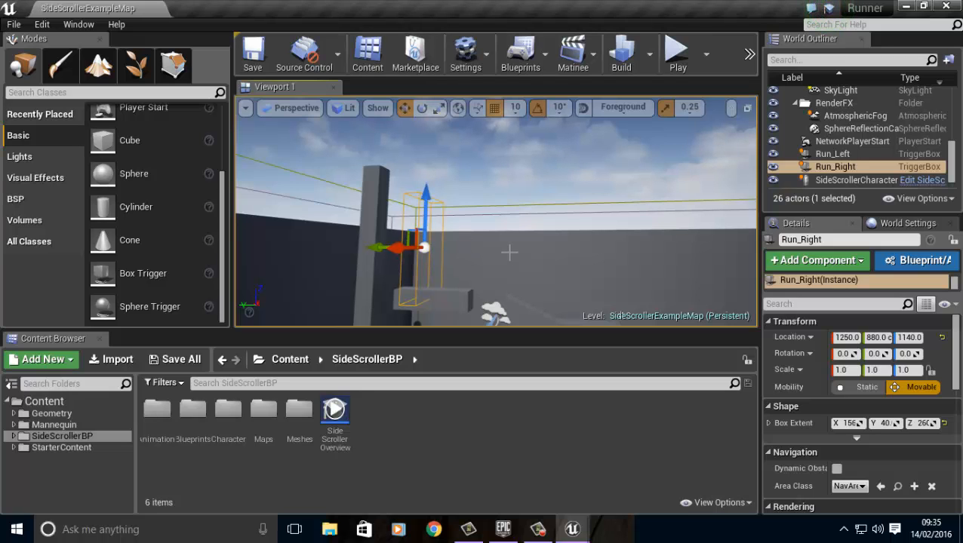
# - Move the Run_Right trigger box along the Y axis to about 960, closer to the pillar
pyautogui.moveTo(510, 253); pyautogui.dragTo(494, 277, button='right')
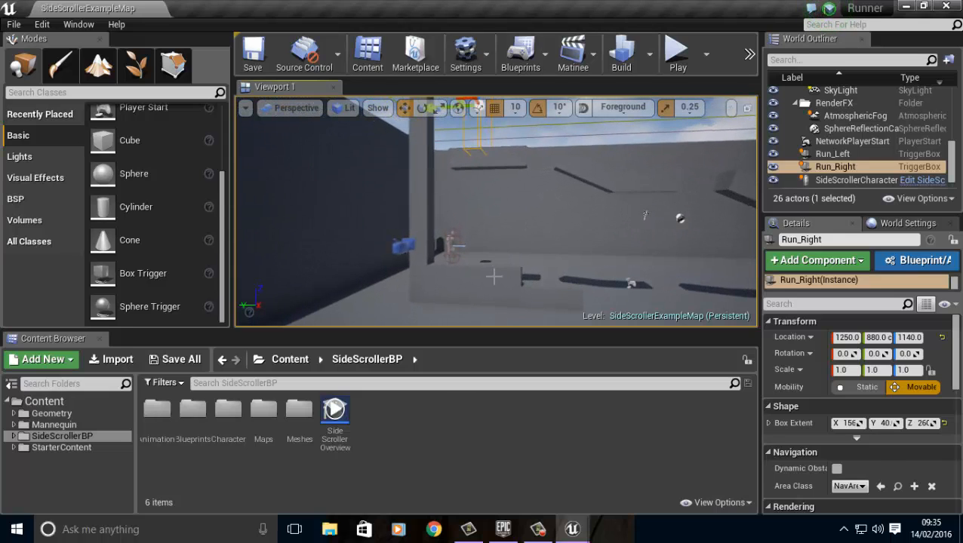
pyautogui.click(493, 277)
pyautogui.click(567, 258)
pyautogui.moveTo(568, 258); pyautogui.dragTo(330, 244, button='right')
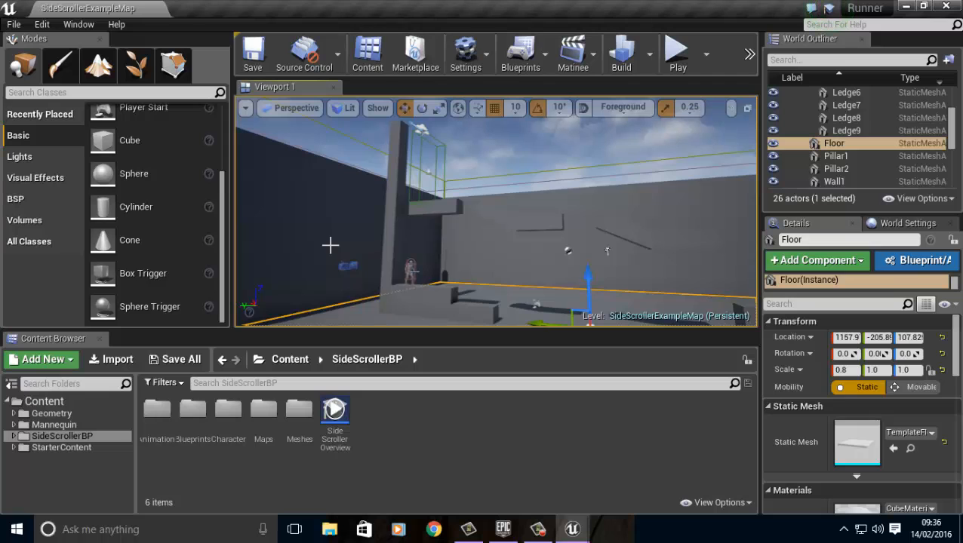
pyautogui.moveTo(330, 244); pyautogui.dragTo(521, 223, button='right')
pyautogui.click(435, 183)
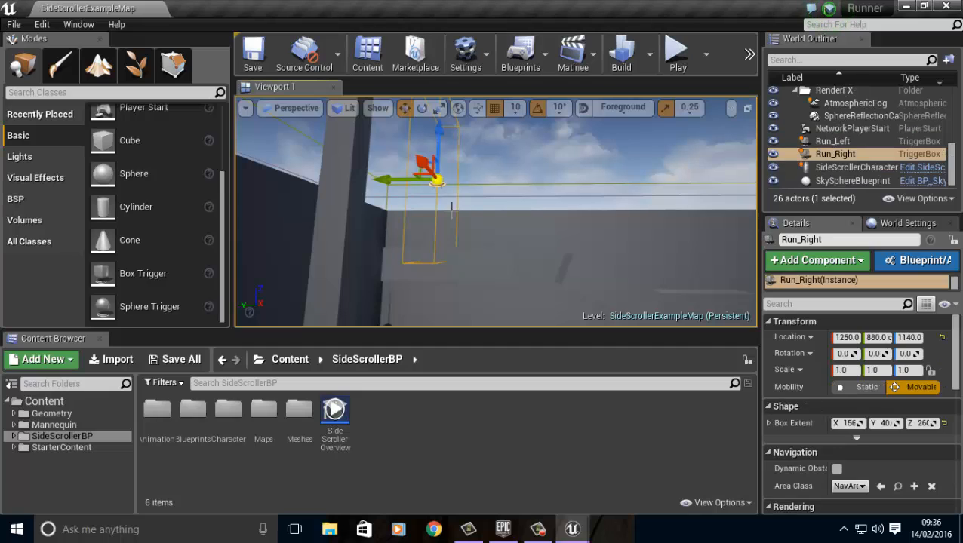
pyautogui.scroll(-4, 514, 228)
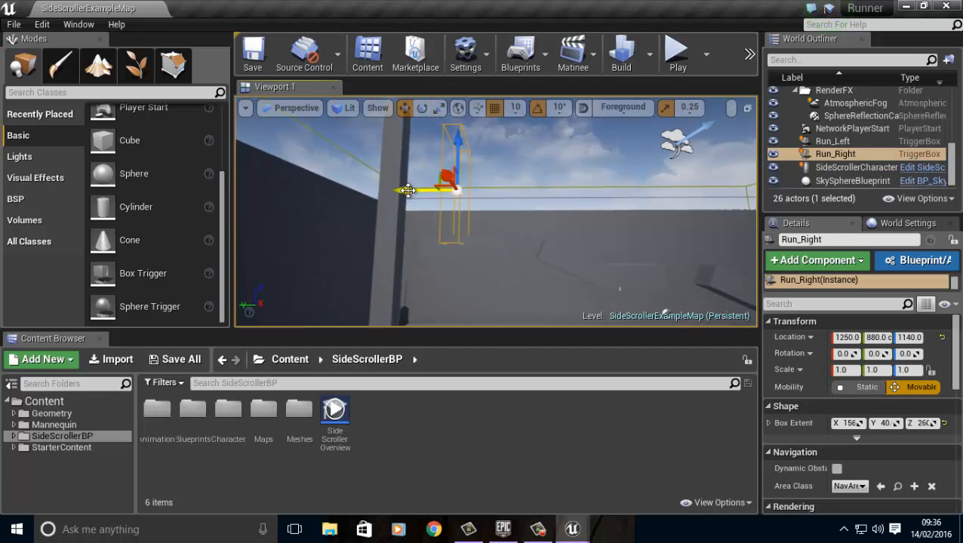
pyautogui.moveTo(394, 190); pyautogui.dragTo(387, 190)
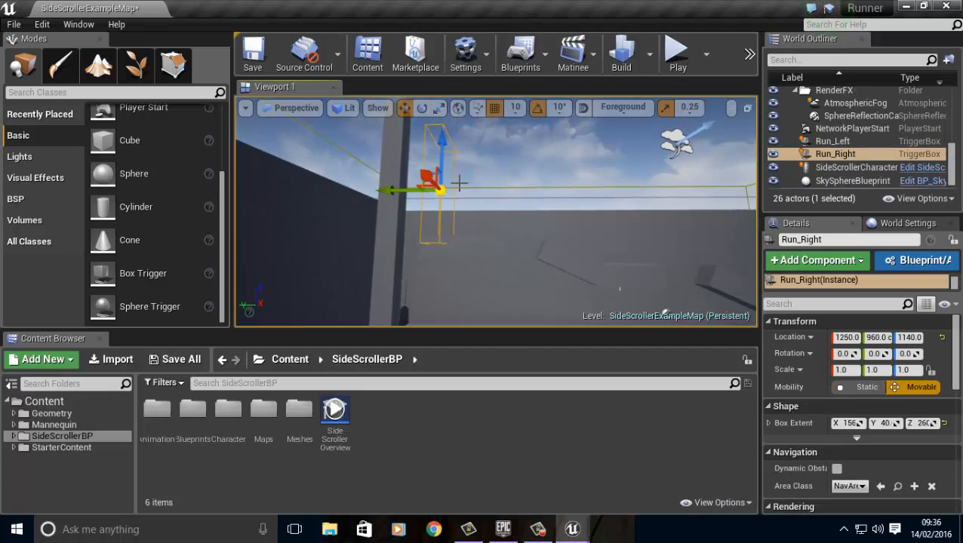
# - Scale the Run_Right trigger box down vertically to a Z box extent of about 80
pyautogui.moveTo(515, 186); pyautogui.dragTo(515, 340, button='right')
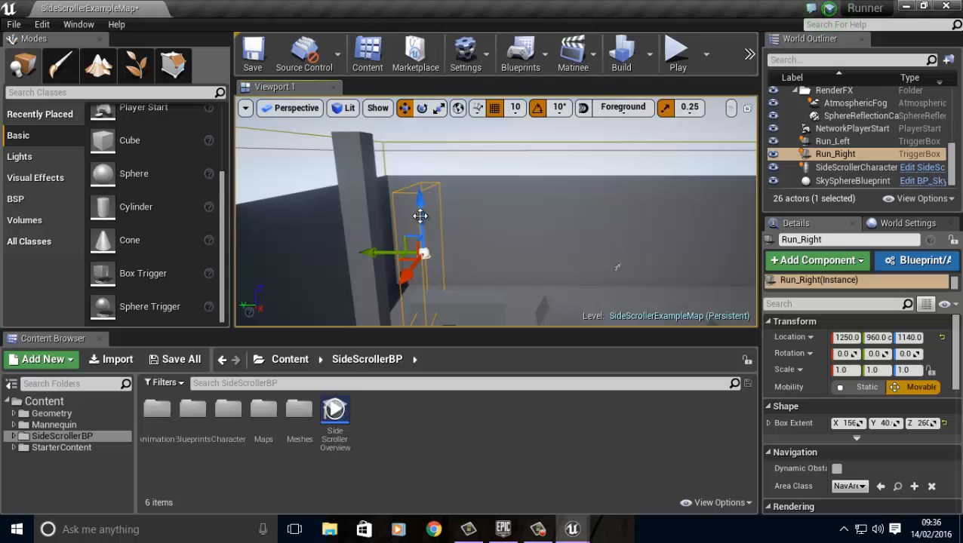
pyautogui.click(438, 107)
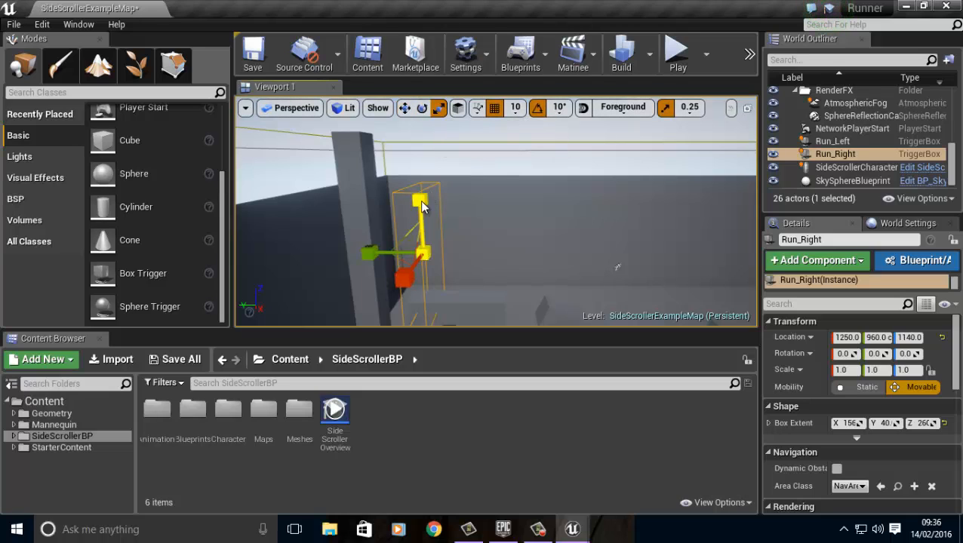
pyautogui.moveTo(421, 204); pyautogui.dragTo(421, 226)
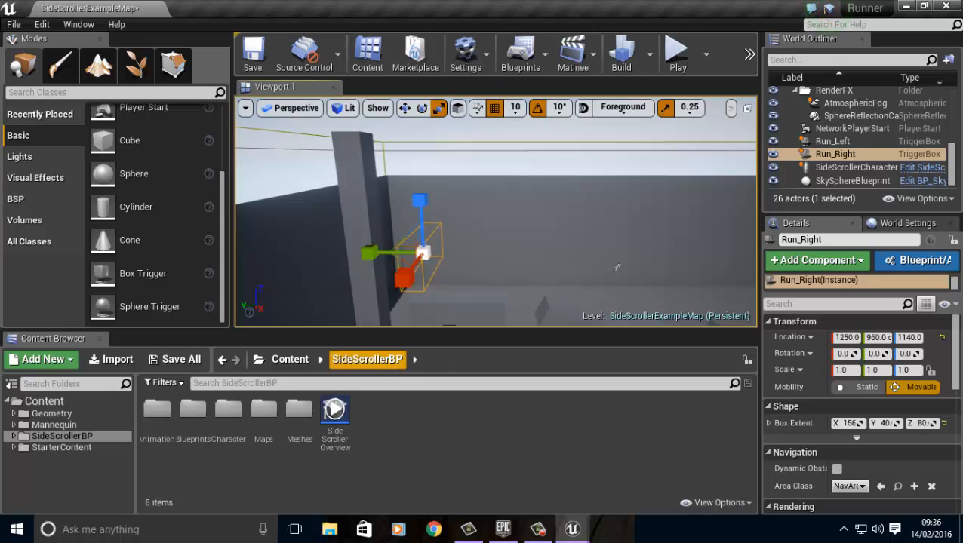
# - Raise the Run_Right trigger box to about Z 1360 and shift it to about Y 1120 beside the pillar
pyautogui.click(405, 108)
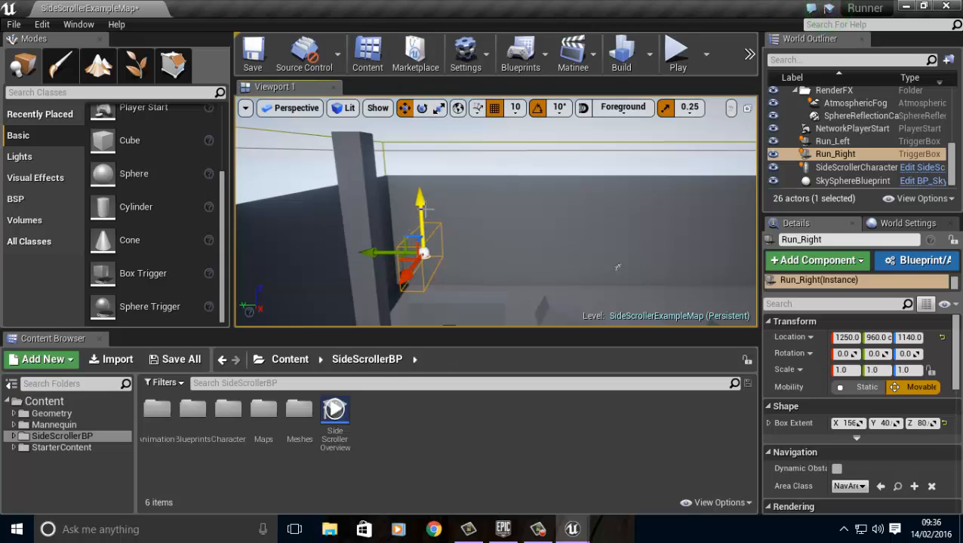
pyautogui.moveTo(418, 181); pyautogui.dragTo(393, 144)
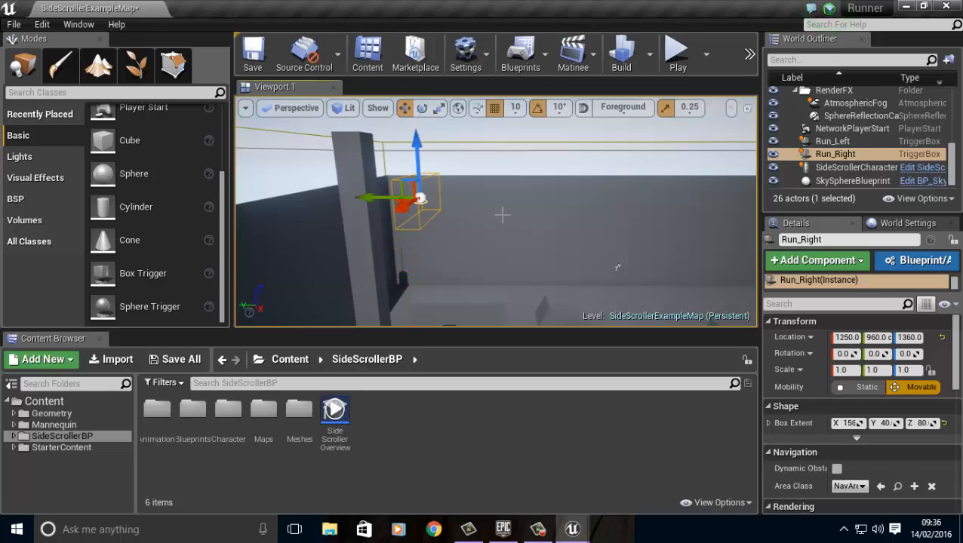
pyautogui.moveTo(503, 215); pyautogui.dragTo(489, 239, button='right')
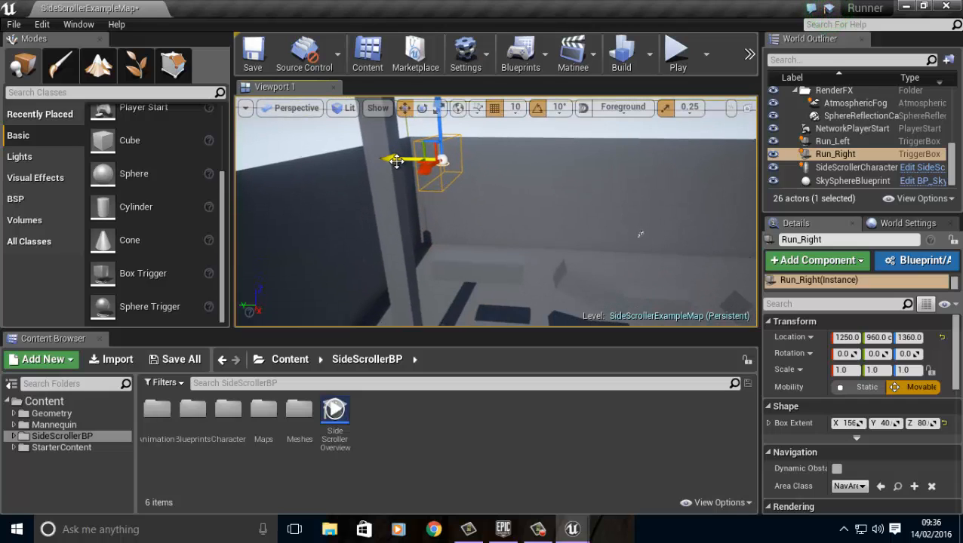
pyautogui.moveTo(396, 161); pyautogui.dragTo(356, 162)
pyautogui.moveTo(461, 227); pyautogui.dragTo(461, 217, button='right')
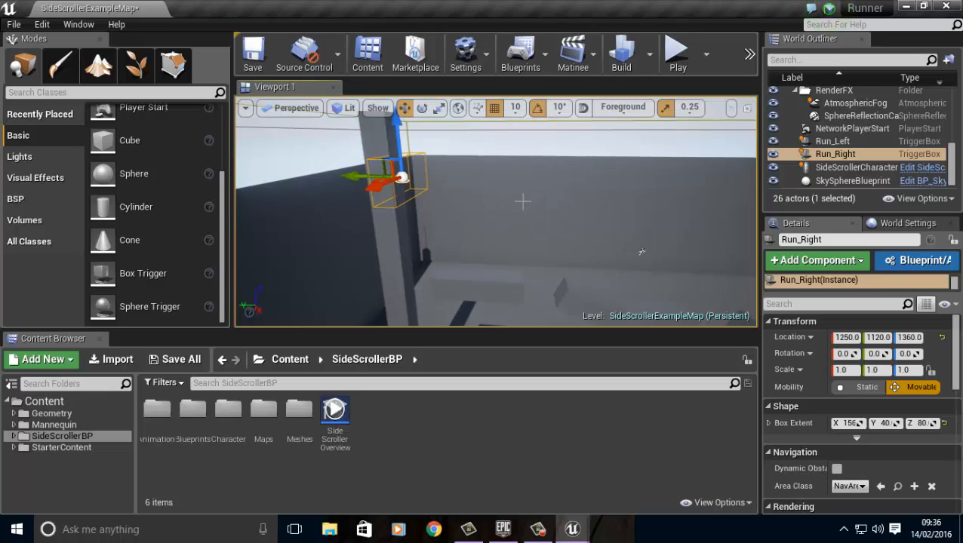
# - Lower the Run_Right trigger box along the pillar to about Z 370, next to the character's starting platform
pyautogui.moveTo(506, 197); pyautogui.dragTo(819, 287, button='right')
pyautogui.moveTo(322, 195); pyautogui.dragTo(453, 134, button='right')
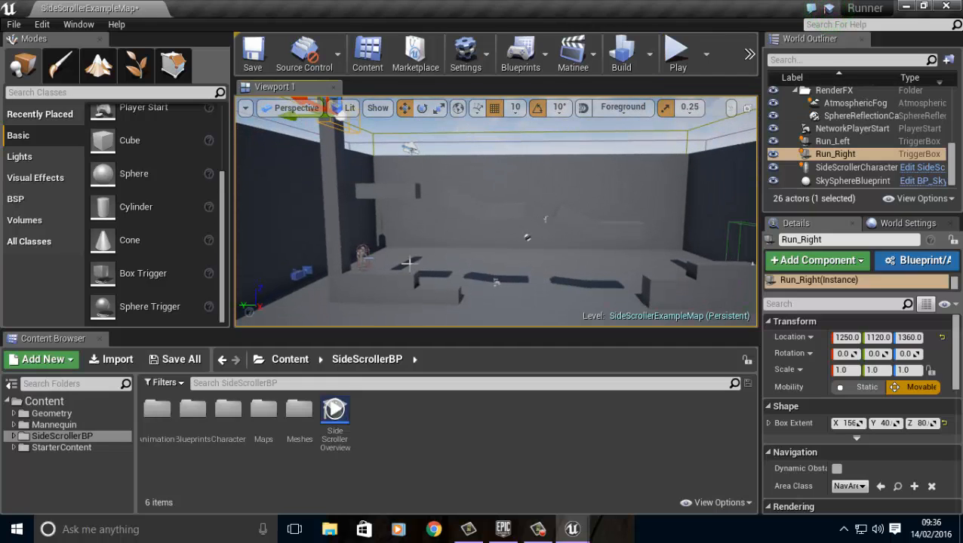
pyautogui.moveTo(399, 198); pyautogui.dragTo(390, 151, button='right')
pyautogui.moveTo(358, 136); pyautogui.dragTo(349, 306)
pyautogui.moveTo(425, 230); pyautogui.dragTo(427, 275, button='right')
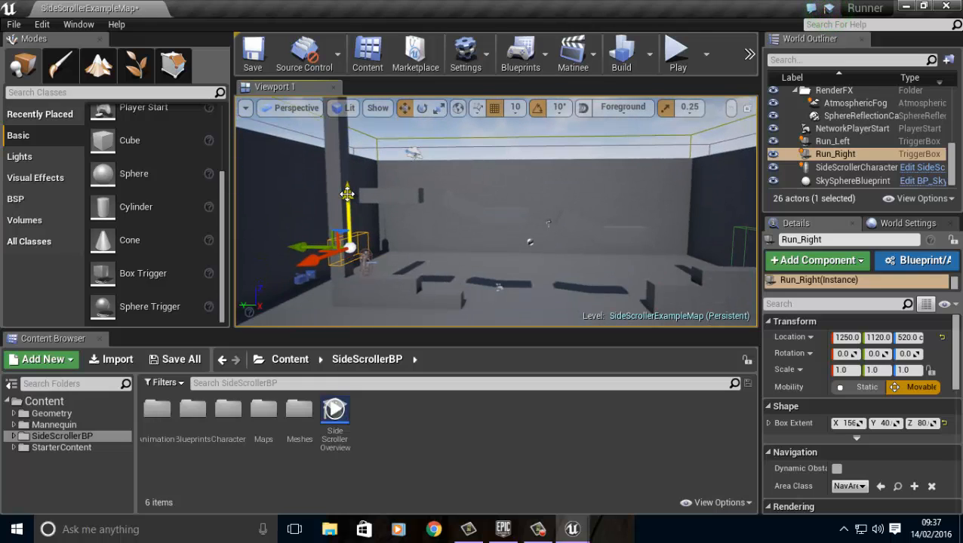
pyautogui.moveTo(347, 194); pyautogui.dragTo(354, 220)
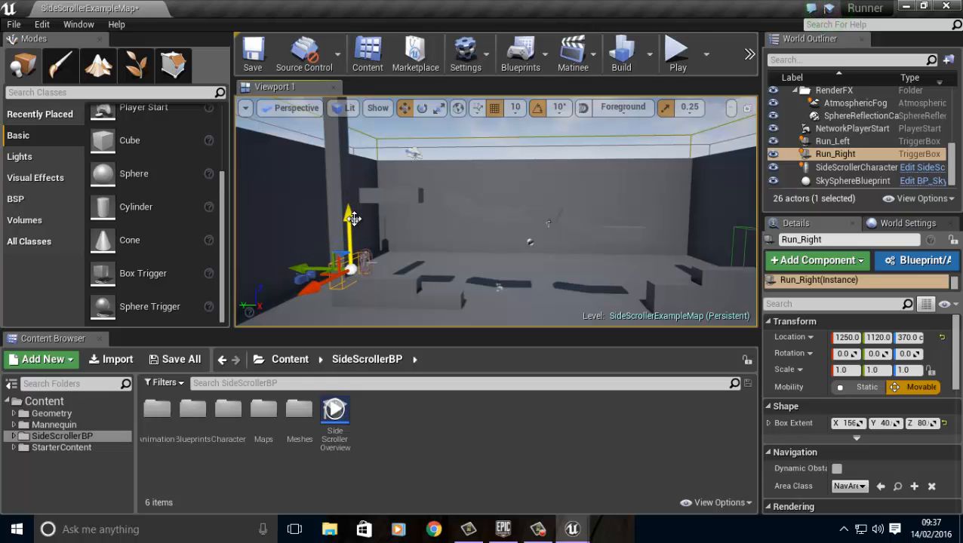
# - Playtest the level, making the auto-running character jump between the direction-switching trigger boxes, and end the play session
pyautogui.click(677, 51)
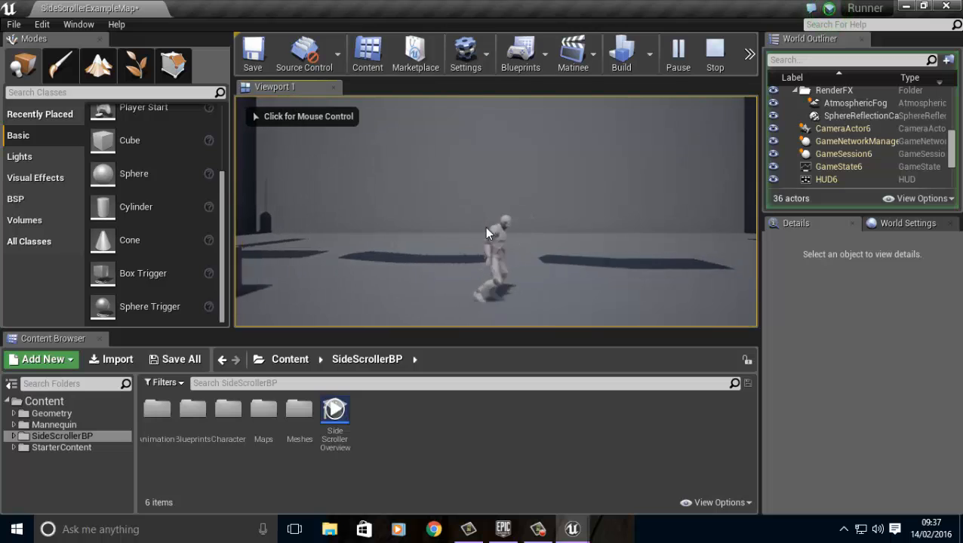
pyautogui.press('space')
pyautogui.press('space')
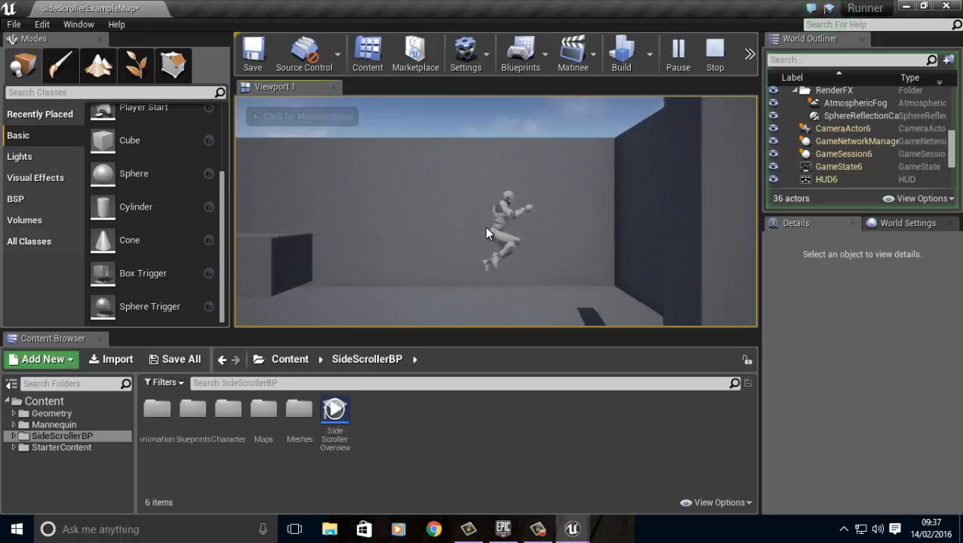
pyautogui.press('a')
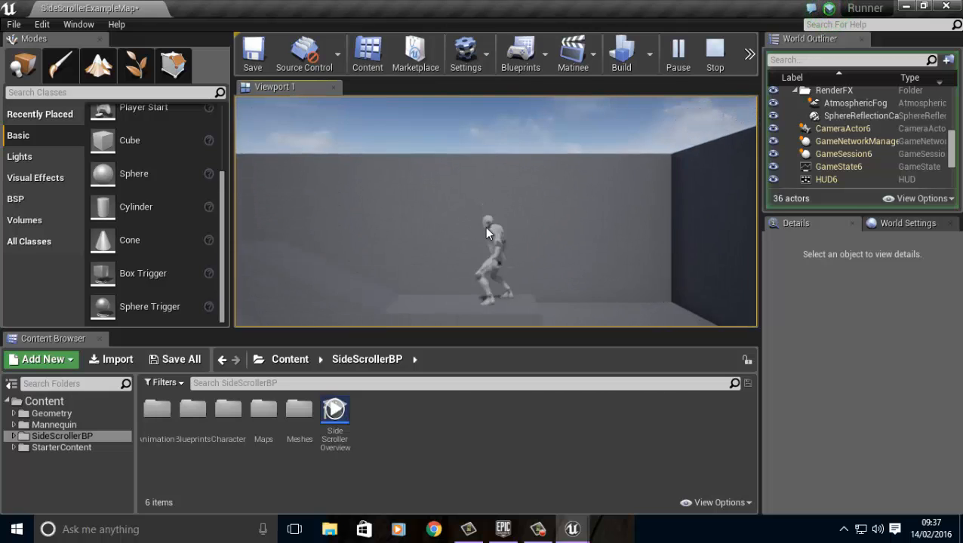
pyautogui.press('space')
pyautogui.press('space')
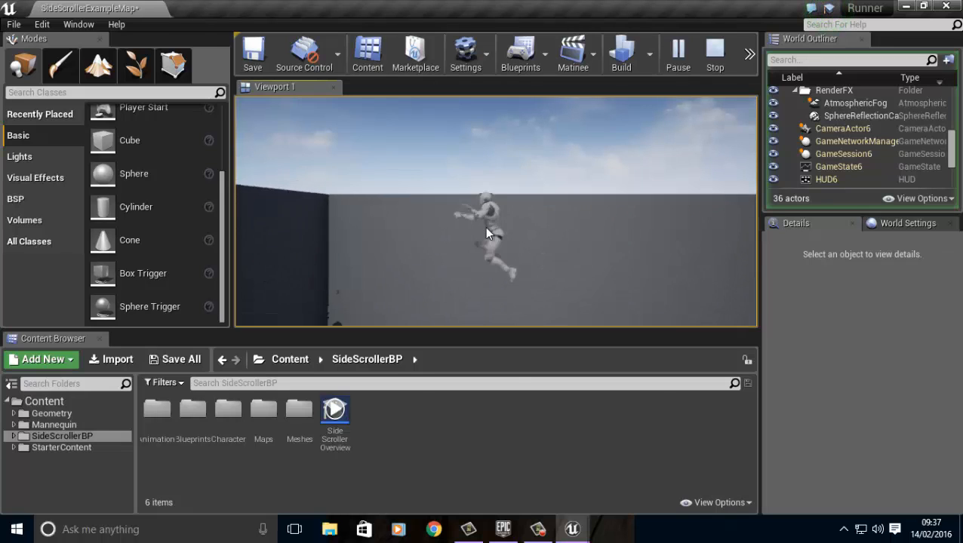
pyautogui.press('space')
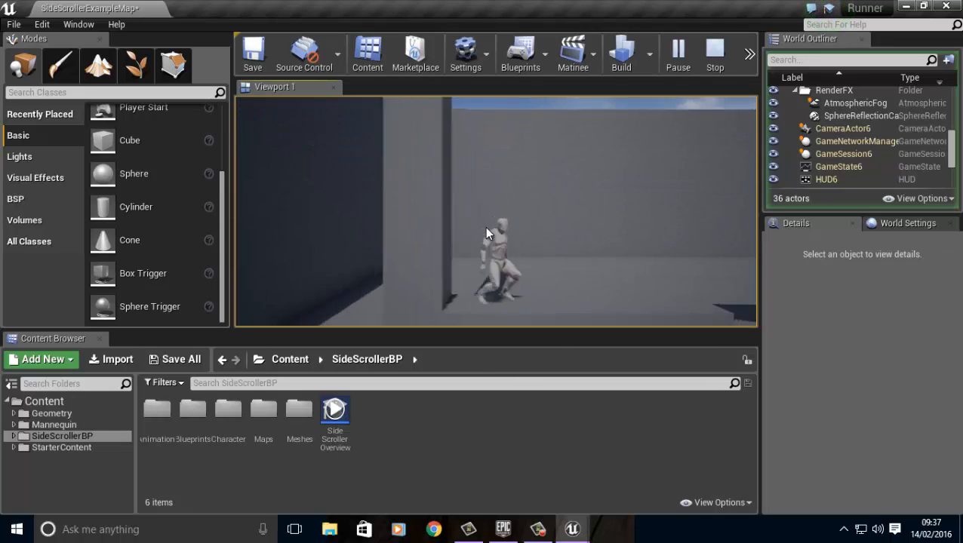
pyautogui.press('Escape')
# - Delete Wall2 and Pillar2 to open up the end of the level beside the Run_Left trigger box
pyautogui.moveTo(484, 239); pyautogui.dragTo(6, 226, button='right')
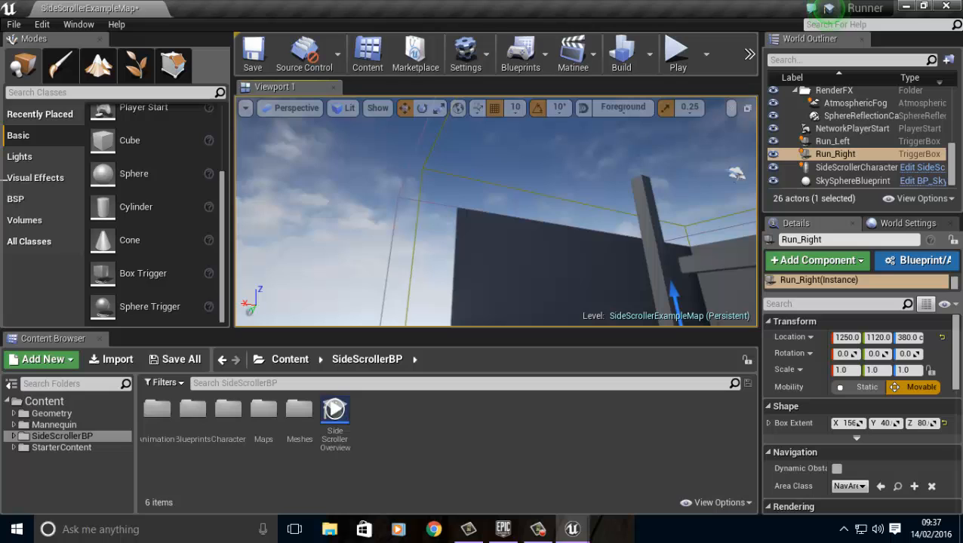
pyautogui.click(423, 180)
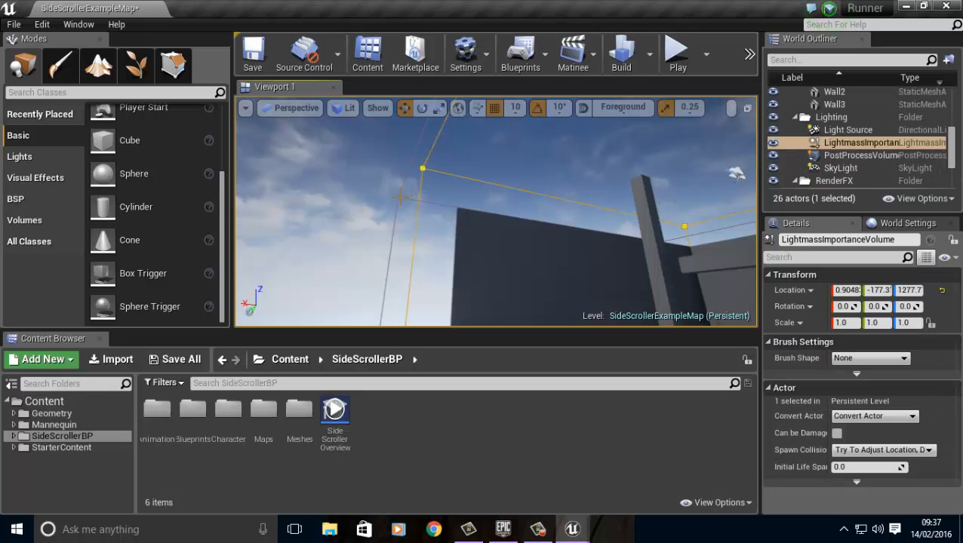
pyautogui.click(398, 214)
pyautogui.click(337, 213)
pyautogui.moveTo(335, 213); pyautogui.dragTo(665, 293, button='right')
pyautogui.moveTo(362, 235); pyautogui.dragTo(434, 289, button='right')
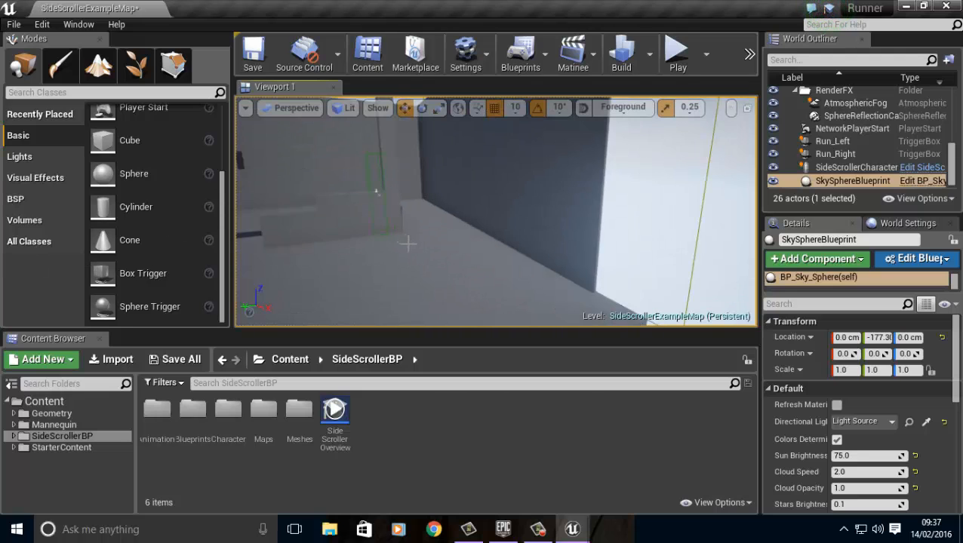
pyautogui.moveTo(407, 243); pyautogui.dragTo(345, 229, button='right')
pyautogui.click(495, 297)
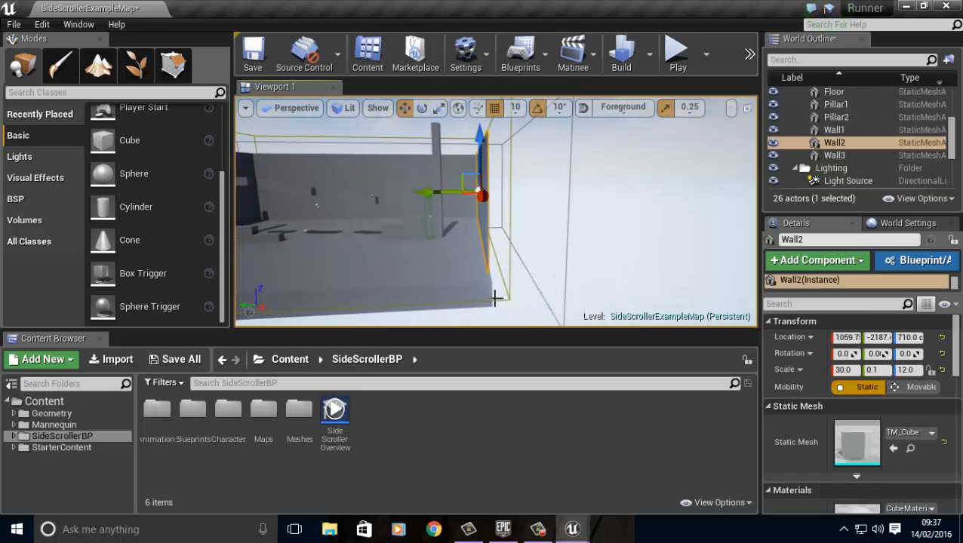
pyautogui.press('Delete')
pyautogui.click(437, 151)
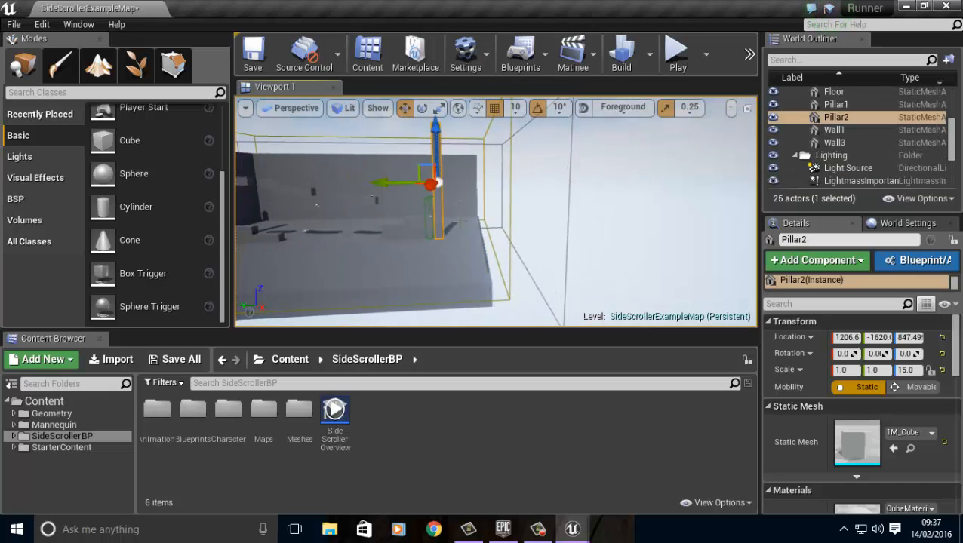
pyautogui.press('Delete')
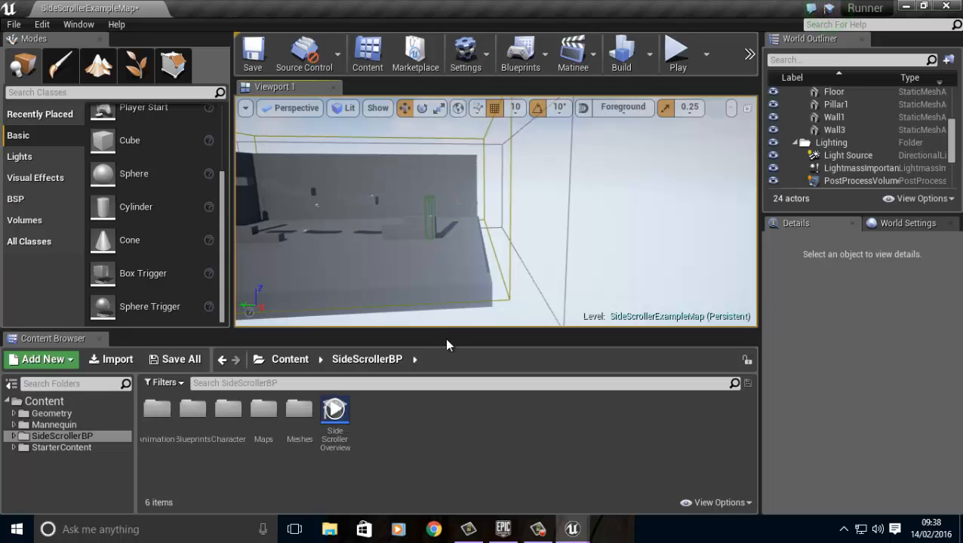
# - Duplicate the floor along the Y axis, placing the copy at about Y -4375 beyond the opened end
pyautogui.moveTo(482, 290); pyautogui.dragTo(418, 339, button='right')
pyautogui.click(489, 222)
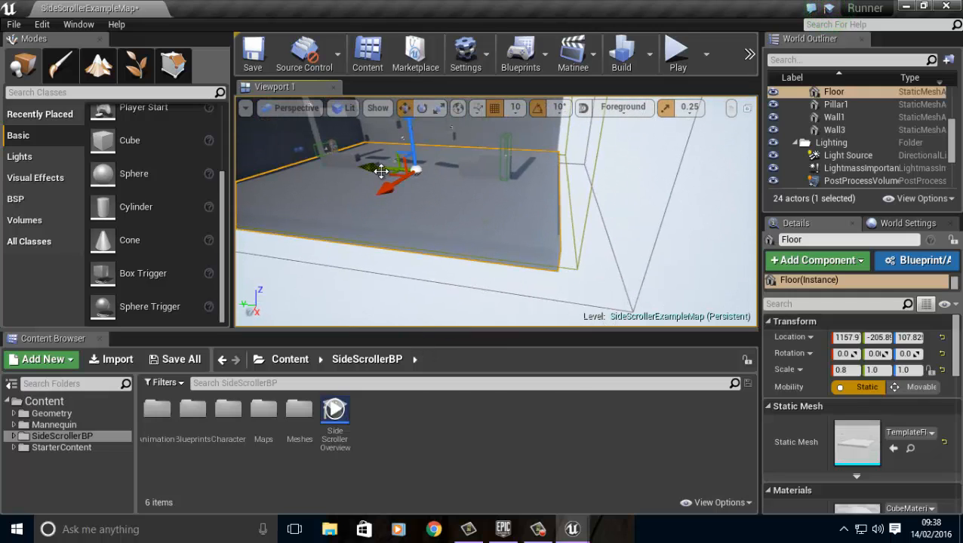
pyautogui.keyDown('alt'); pyautogui.moveTo(375, 166); pyautogui.dragTo(659, 255); pyautogui.keyUp('alt')
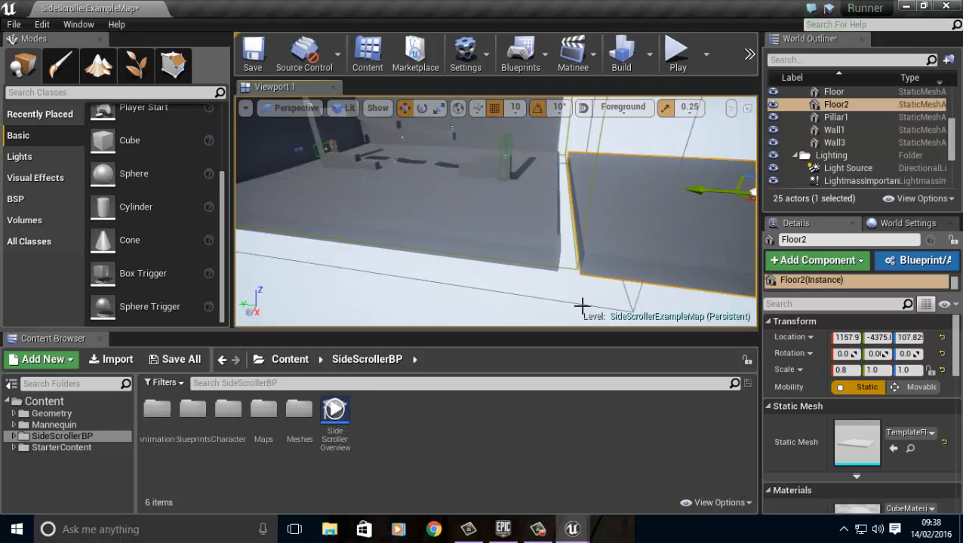
# - Slide the copied floor along the Y axis to about -4185, up against the original floor's edge
pyautogui.moveTo(583, 305); pyautogui.dragTo(659, 301, button='right')
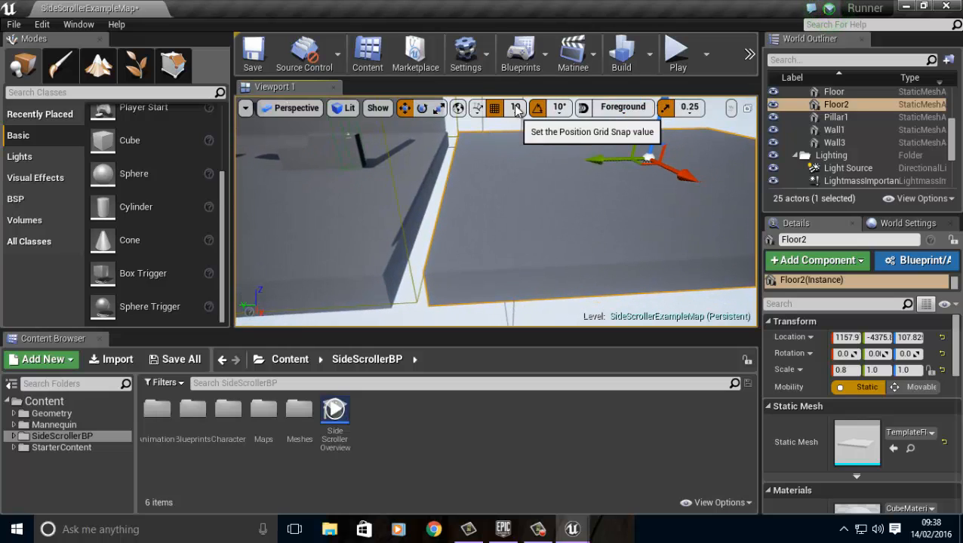
pyautogui.moveTo(599, 159); pyautogui.dragTo(581, 161)
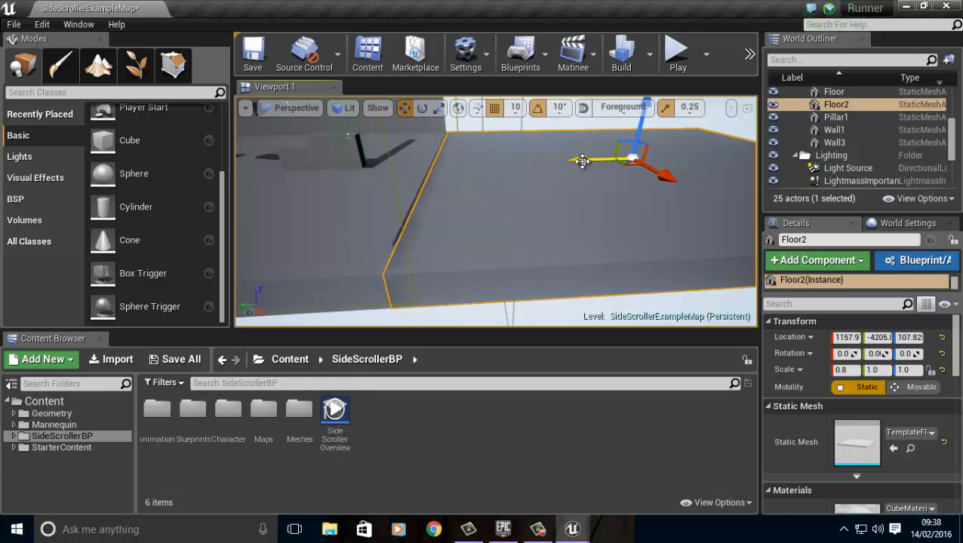
pyautogui.moveTo(538, 186); pyautogui.dragTo(540, 158, button='right')
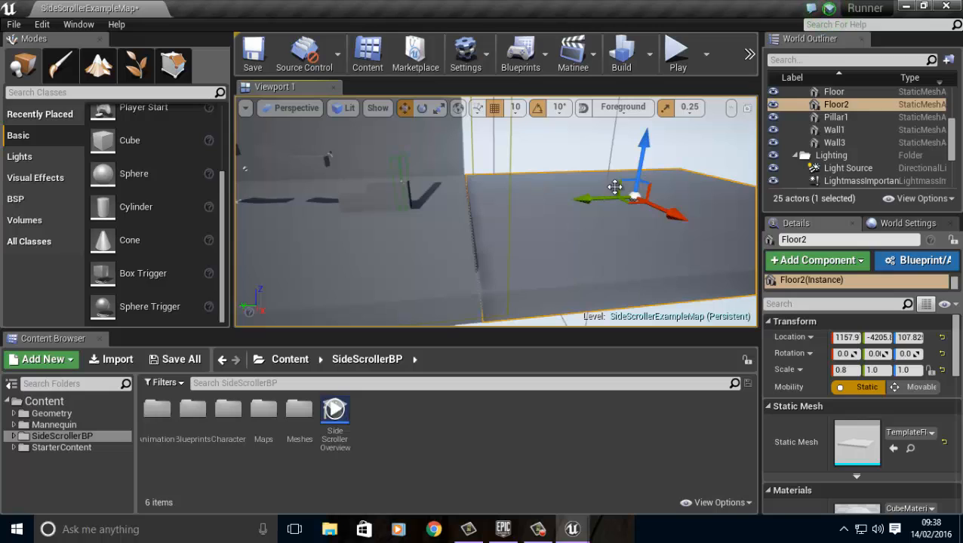
pyautogui.click(477, 262)
pyautogui.moveTo(563, 167); pyautogui.dragTo(542, 172, button='right')
pyautogui.click(596, 214)
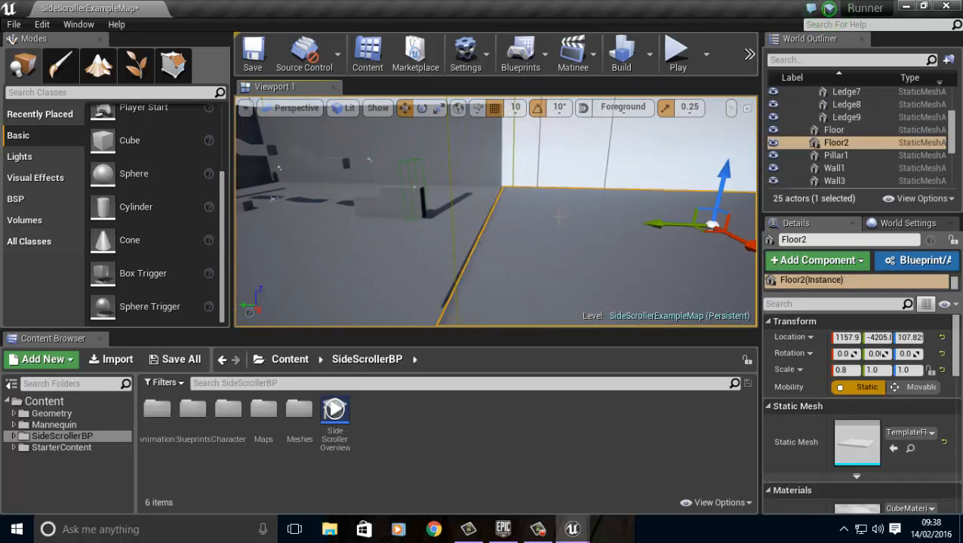
pyautogui.moveTo(597, 214); pyautogui.dragTo(610, 217, button='right')
pyautogui.moveTo(637, 215); pyautogui.dragTo(634, 217)
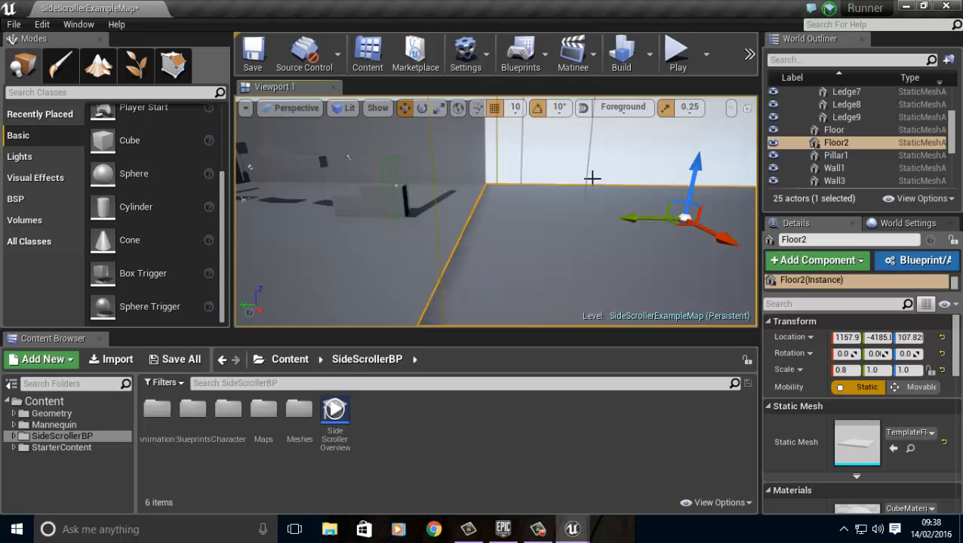
# - Duplicate the tilted ledge Ledge8 along the Y axis, placing the copy above the new floor at about Y -3090
pyautogui.press('Left')
pyautogui.click(461, 179)
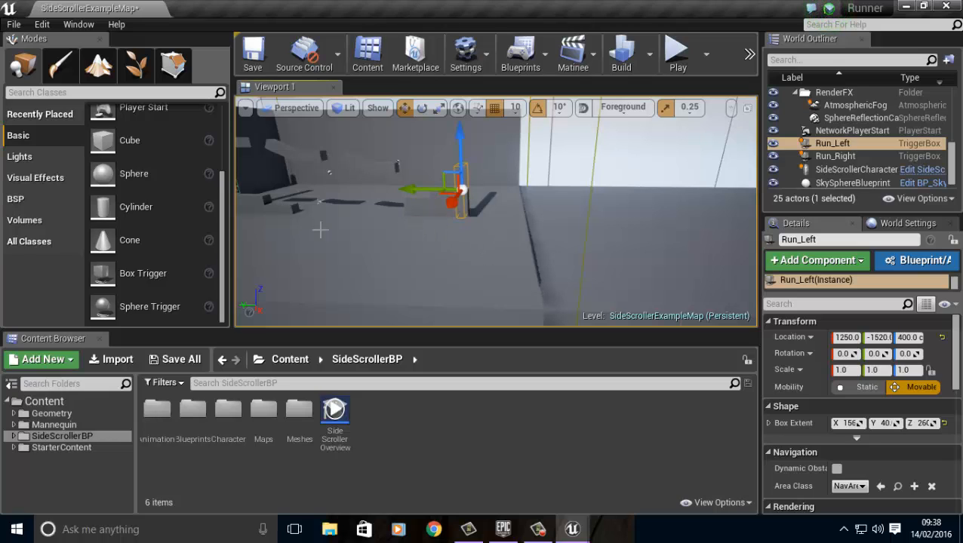
pyautogui.moveTo(320, 231); pyautogui.dragTo(301, 231, button='right')
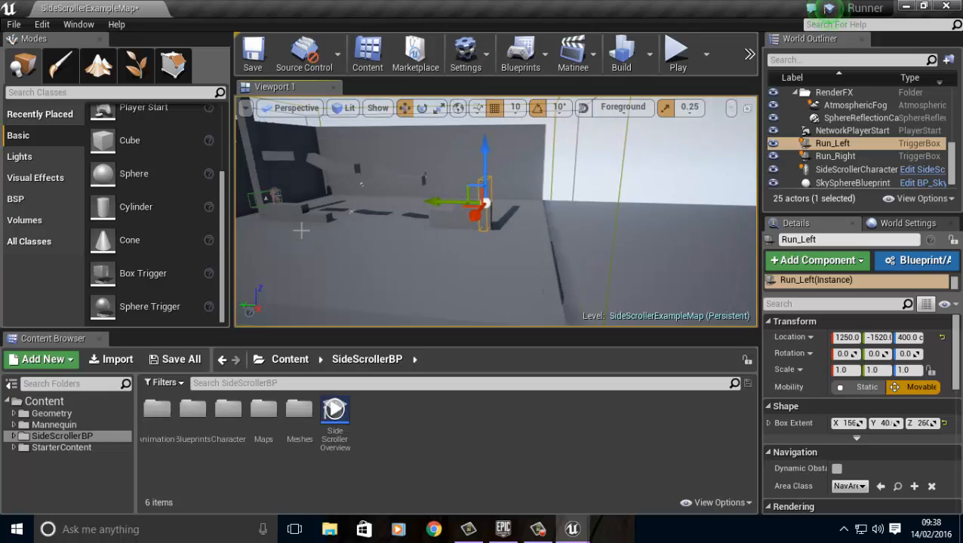
pyautogui.click(320, 161)
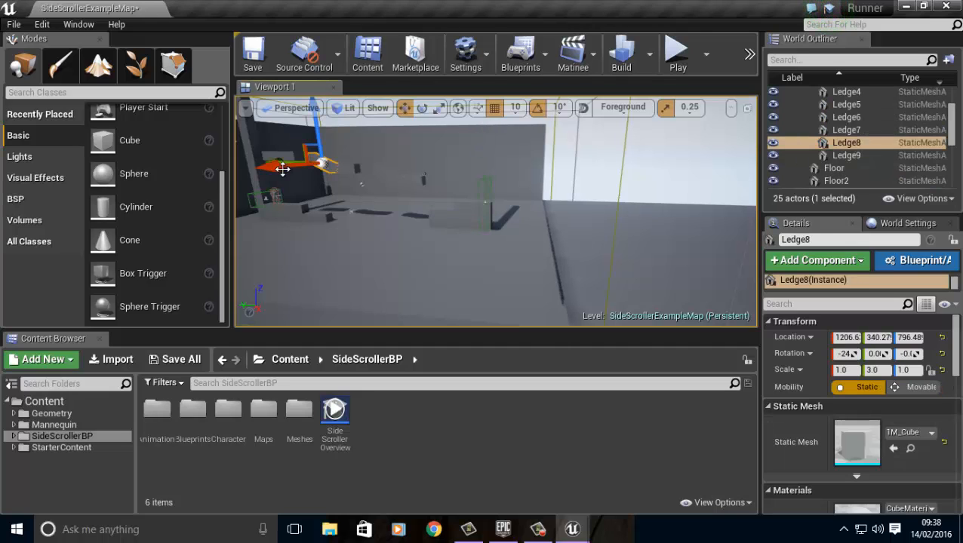
pyautogui.moveTo(337, 236); pyautogui.dragTo(362, 235, button='right')
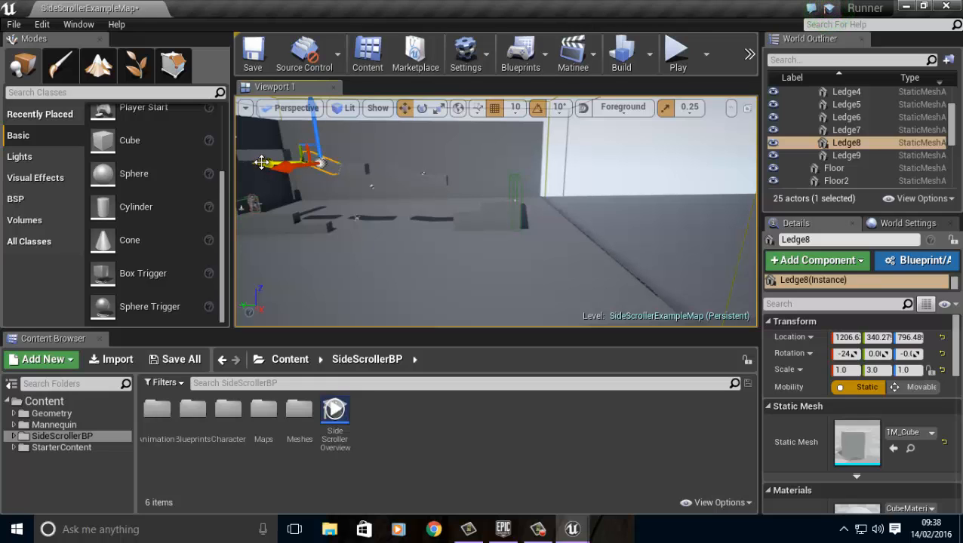
pyautogui.keyDown('alt'); pyautogui.moveTo(263, 163); pyautogui.dragTo(590, 236); pyautogui.keyUp('alt')
pyautogui.moveTo(590, 236); pyautogui.dragTo(598, 184, button='right')
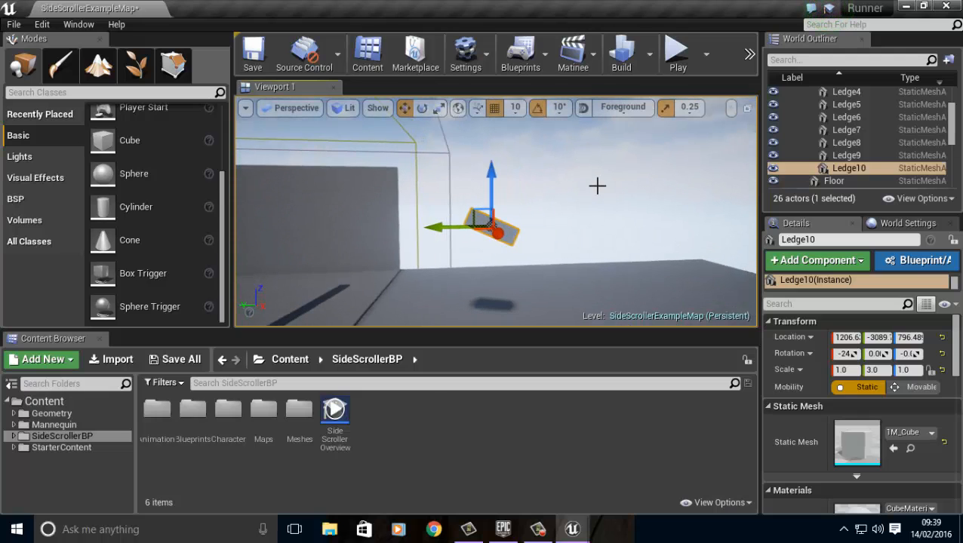
# - Rotate the copied ledge about 180 degrees around the Z axis to reverse its slope, and drop it onto the new floor
pyautogui.click(422, 108)
pyautogui.moveTo(427, 286); pyautogui.dragTo(447, 257, button='right')
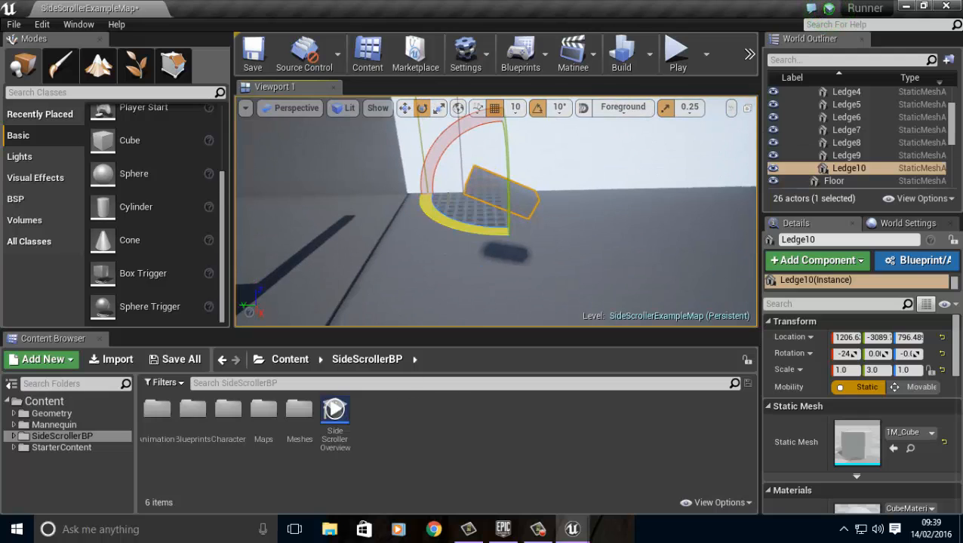
pyautogui.moveTo(426, 204); pyautogui.dragTo(472, 225)
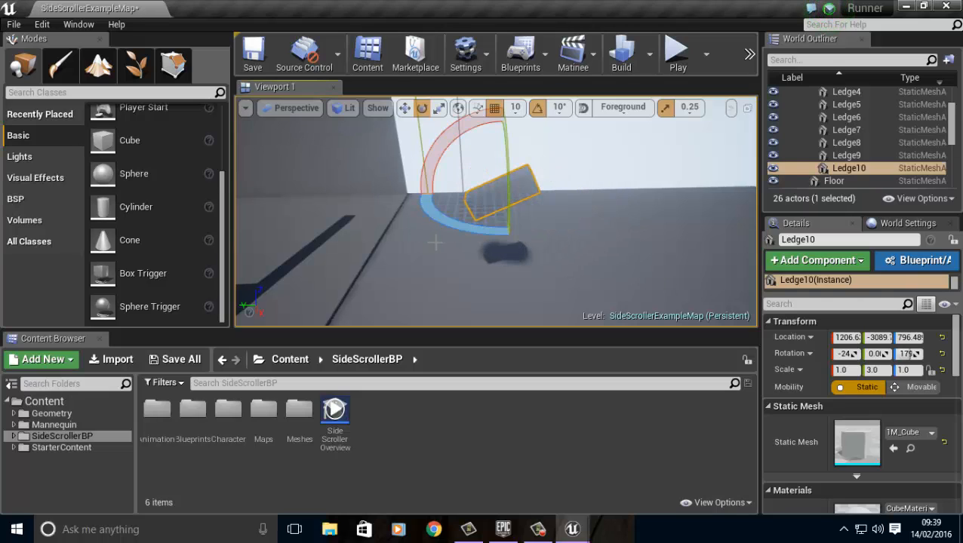
pyautogui.moveTo(433, 242); pyautogui.dragTo(437, 237, button='right')
pyautogui.press('End')
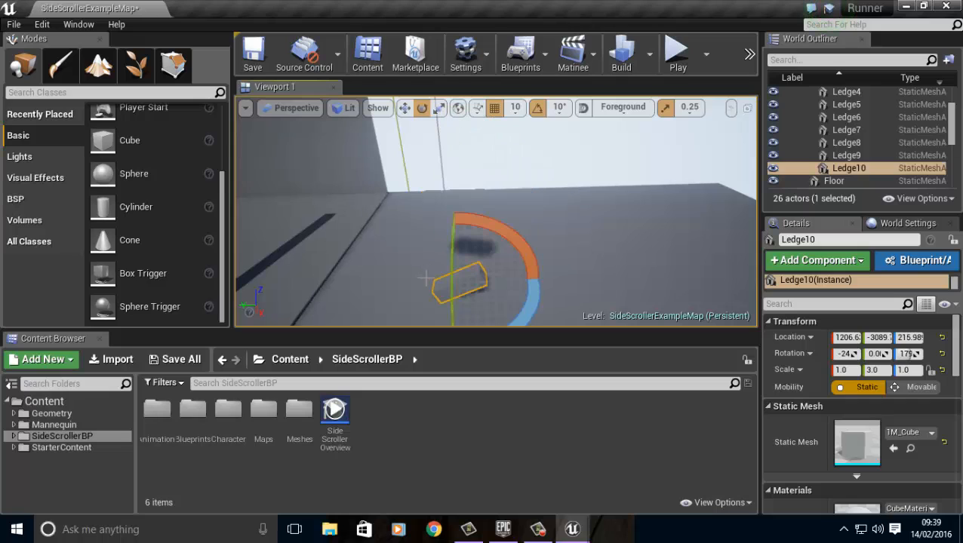
# - Scale the copied ledge to 1.75 in X and 17.75 in Y to form a long, wide ramp
pyautogui.click(404, 107)
pyautogui.moveTo(581, 238); pyautogui.dragTo(574, 203, button='right')
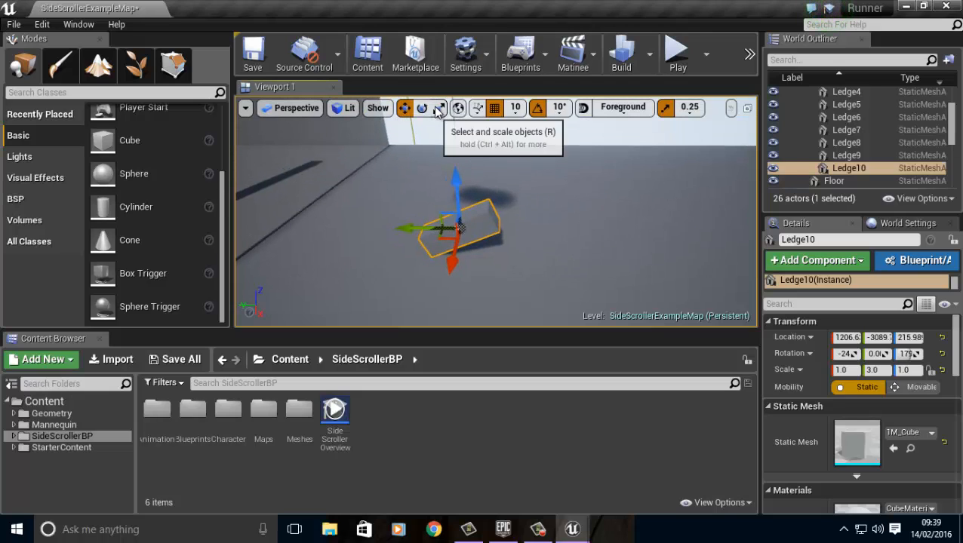
pyautogui.click(438, 108)
pyautogui.moveTo(504, 208); pyautogui.dragTo(566, 188)
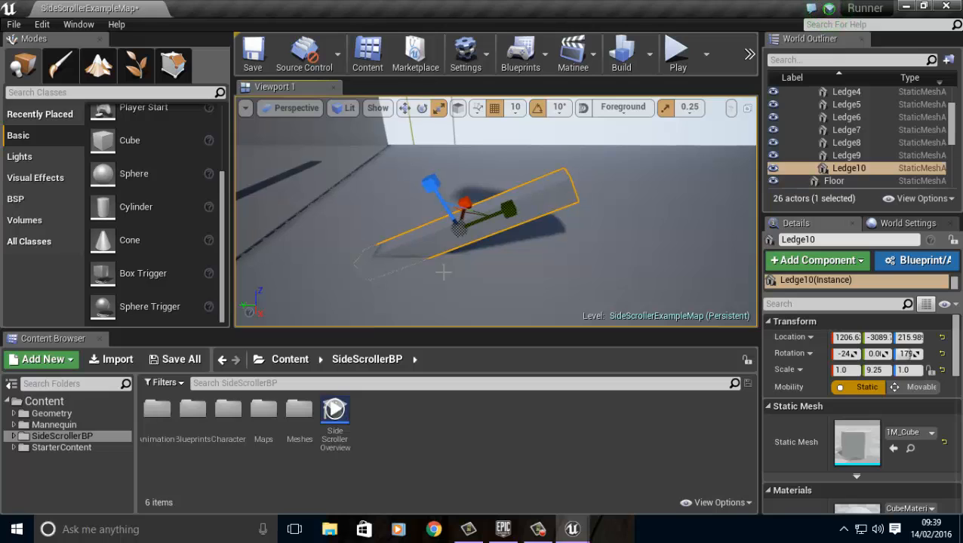
pyautogui.moveTo(444, 272); pyautogui.dragTo(459, 273, button='right')
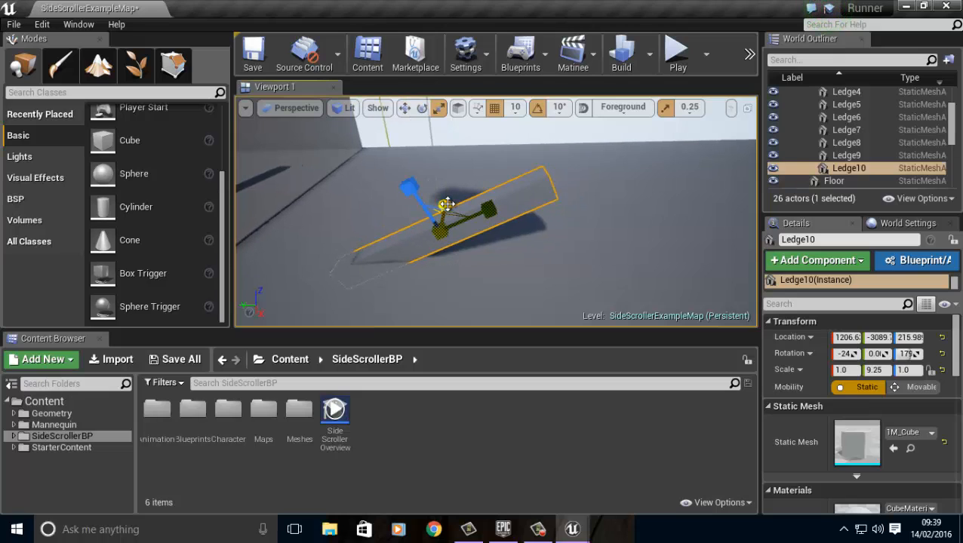
pyautogui.moveTo(445, 186); pyautogui.dragTo(442, 151)
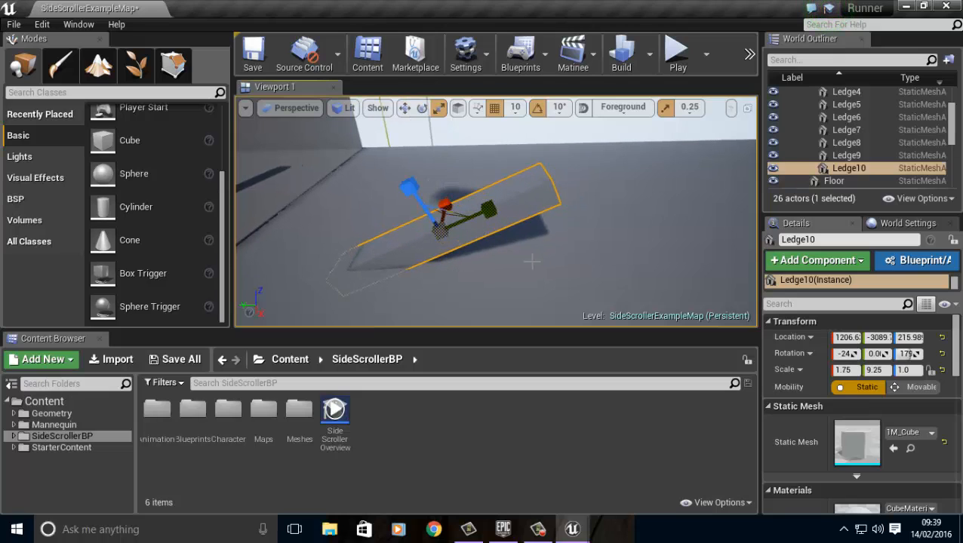
pyautogui.moveTo(531, 262); pyautogui.dragTo(582, 274, button='right')
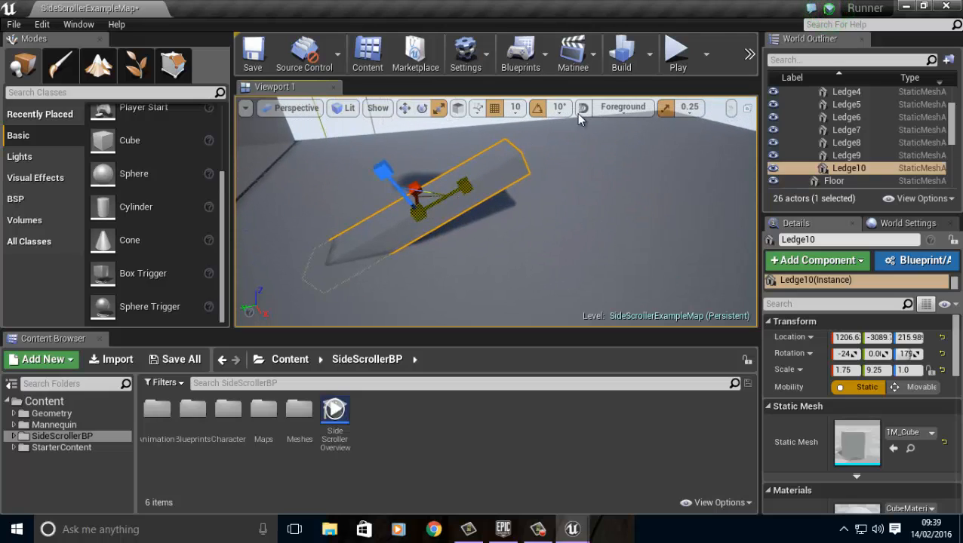
pyautogui.moveTo(578, 117); pyautogui.dragTo(451, 221)
# - Move the ramp to about Y -3690 and Z 406 so its lower end rests at the new floor's surface
pyautogui.moveTo(404, 262); pyautogui.dragTo(372, 172, button='right')
pyautogui.click(405, 108)
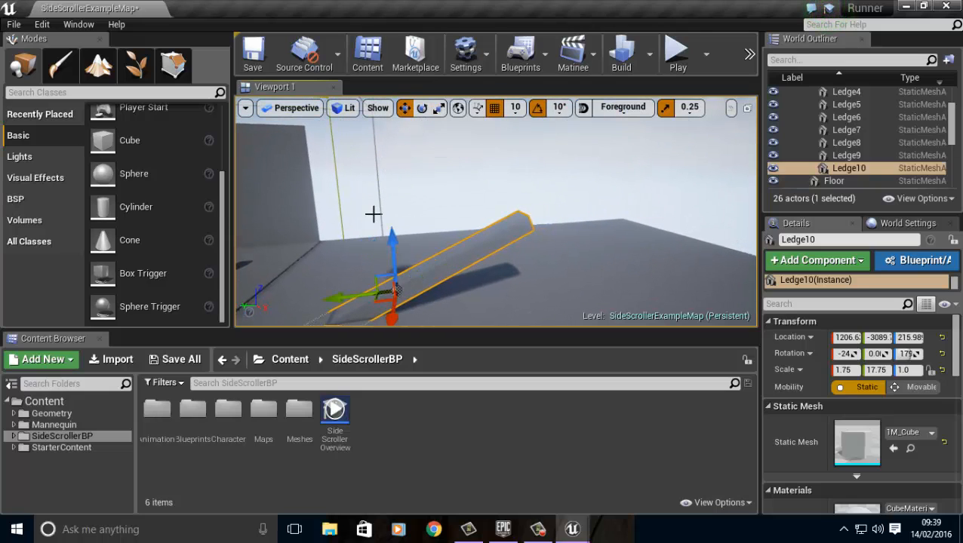
pyautogui.moveTo(388, 274); pyautogui.dragTo(491, 243)
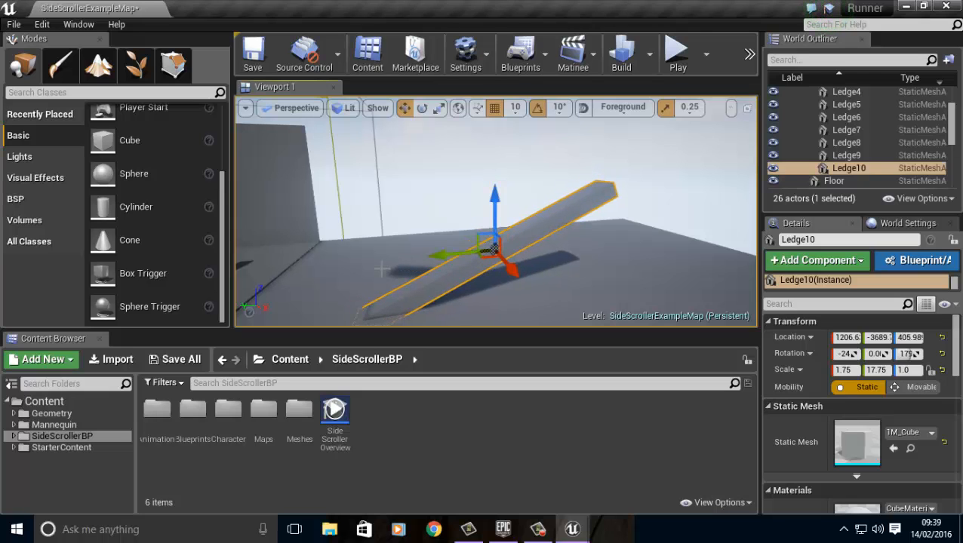
# - Move the SideScrollerCharacter along the Y axis to about -2030, close to the start of the new floor
pyautogui.click(335, 276)
pyautogui.moveTo(419, 216); pyautogui.dragTo(362, 228, button='right')
pyautogui.press('a')
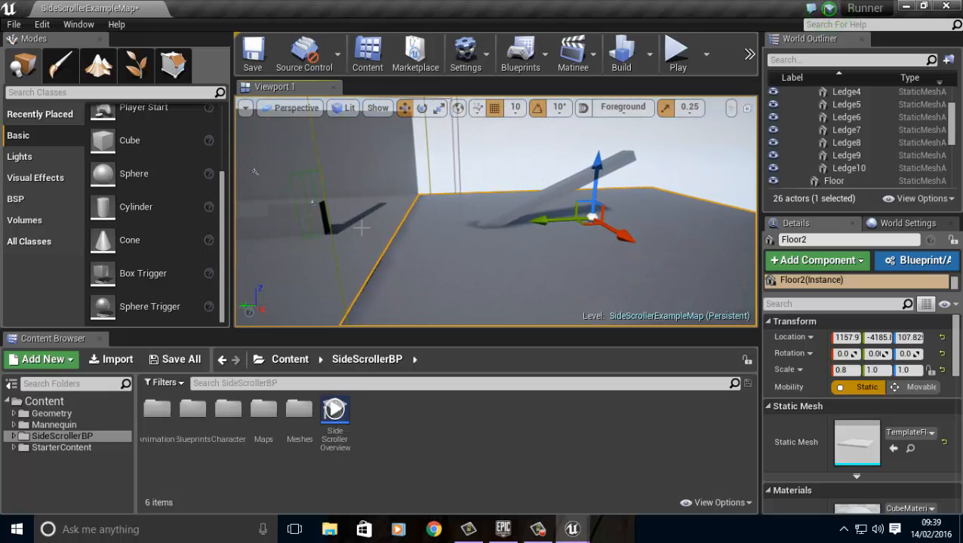
pyautogui.click(305, 197)
pyautogui.moveTo(301, 241); pyautogui.dragTo(317, 207, button='right')
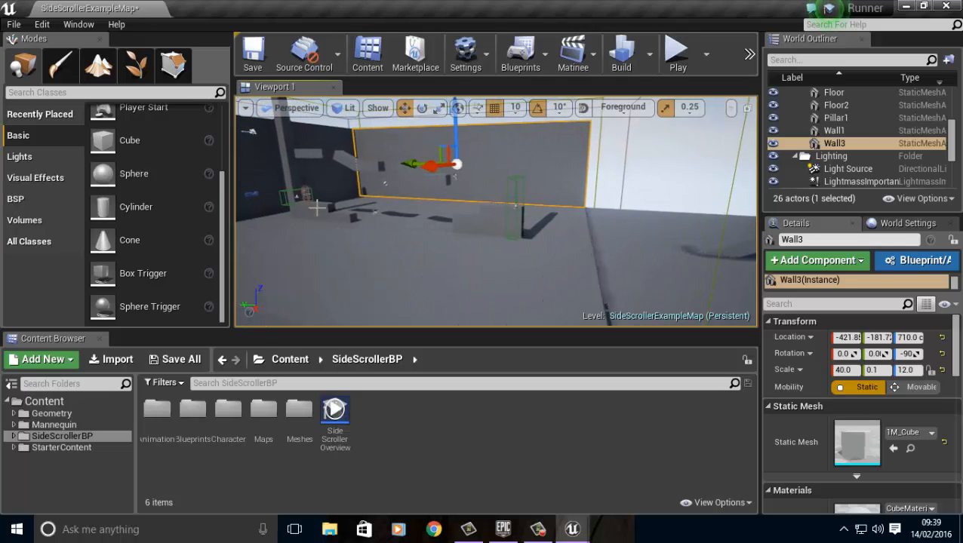
pyautogui.click(280, 198)
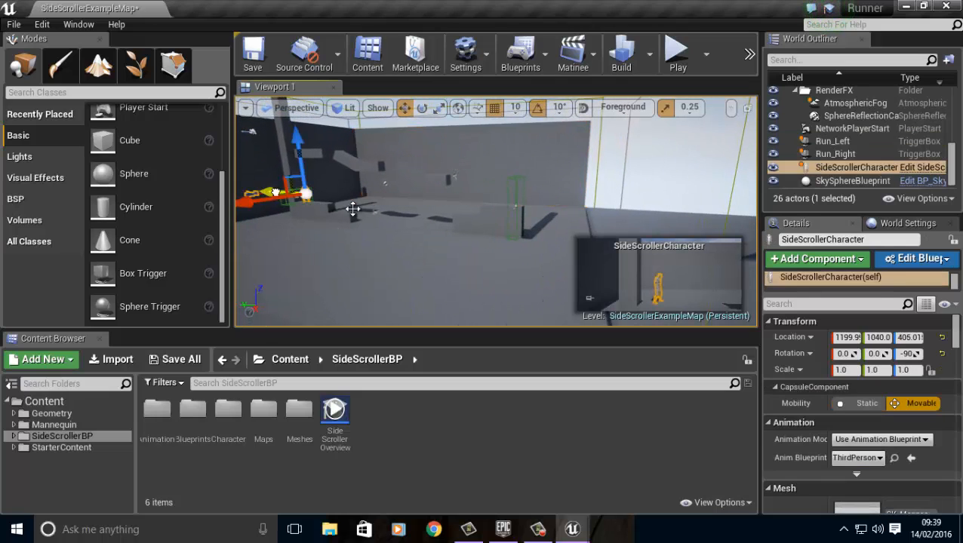
pyautogui.moveTo(352, 209); pyautogui.dragTo(613, 177)
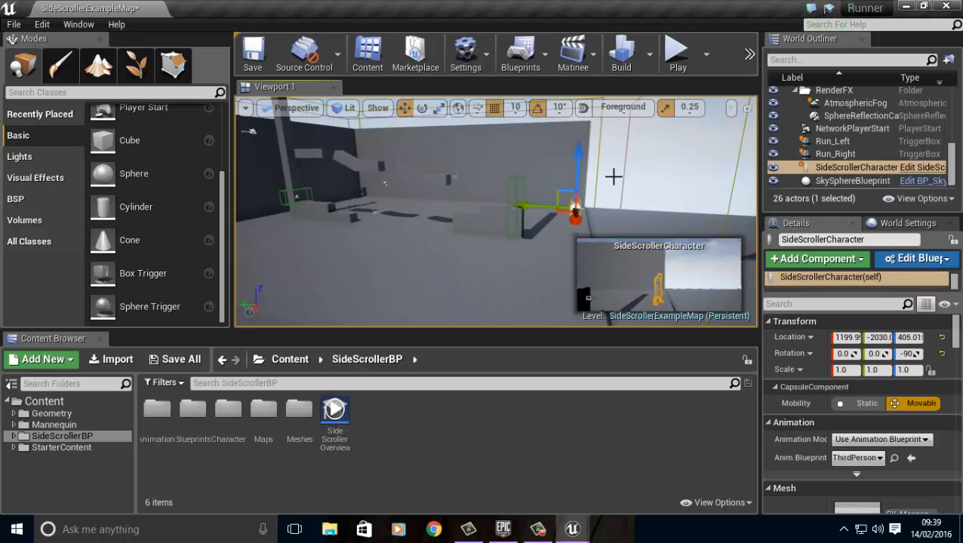
# - Play-test the level from the character's new position to check the run up the ramp, and end the session
pyautogui.click(676, 59)
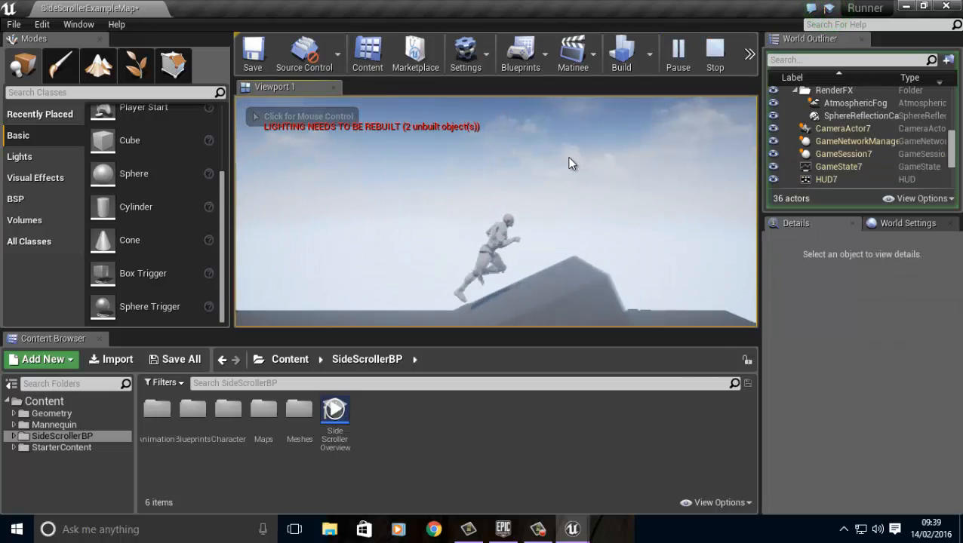
pyautogui.press('Escape')
# - Examine the ramp and the new floor around it from several angles
pyautogui.moveTo(576, 257)
pyautogui.mouseDown(button='right')
pyautogui.moveTo(370, 299)
pyautogui.moveTo(281, 279)
pyautogui.moveTo(736, 234)
pyautogui.moveTo(624, 187)
pyautogui.moveTo(596, 193)
pyautogui.moveTo(230, 160)
pyautogui.moveTo(228, 148)
pyautogui.moveTo(685, 178)
pyautogui.moveTo(718, 133)
pyautogui.moveTo(665, 114)
pyautogui.moveTo(656, 227)
pyautogui.moveTo(661, 134)
pyautogui.moveTo(635, 135)
pyautogui.moveTo(576, 245)
pyautogui.mouseUp(button='right')
pyautogui.press('s')
pyautogui.press('w')
pyautogui.rightClick(511, 269)
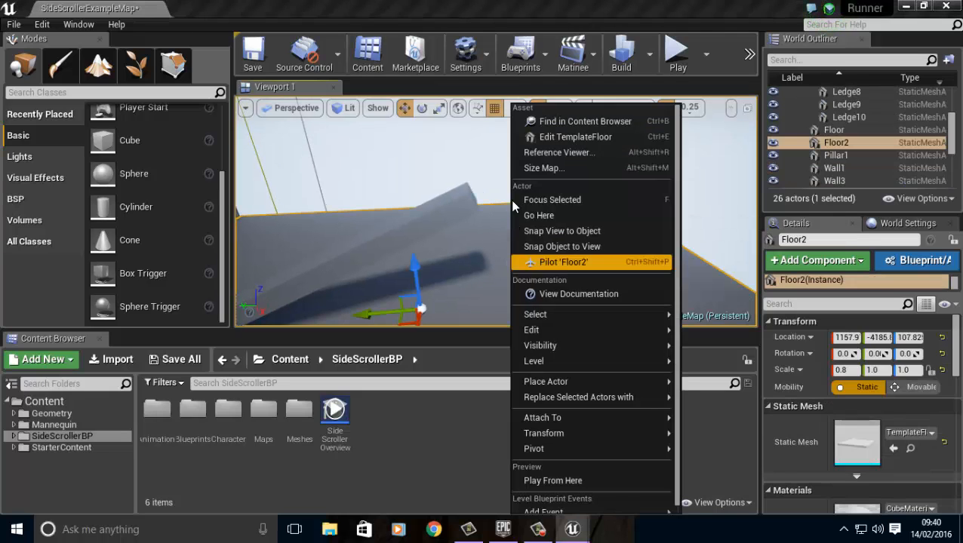
pyautogui.click(460, 163)
pyautogui.moveTo(429, 173); pyautogui.dragTo(498, 175, button='right')
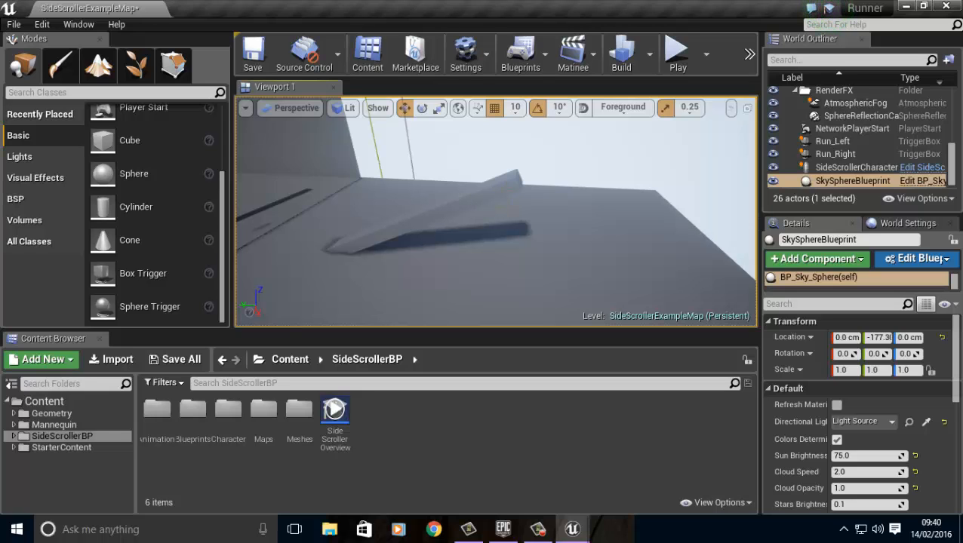
pyautogui.moveTo(496, 211); pyautogui.dragTo(551, 163, button='right')
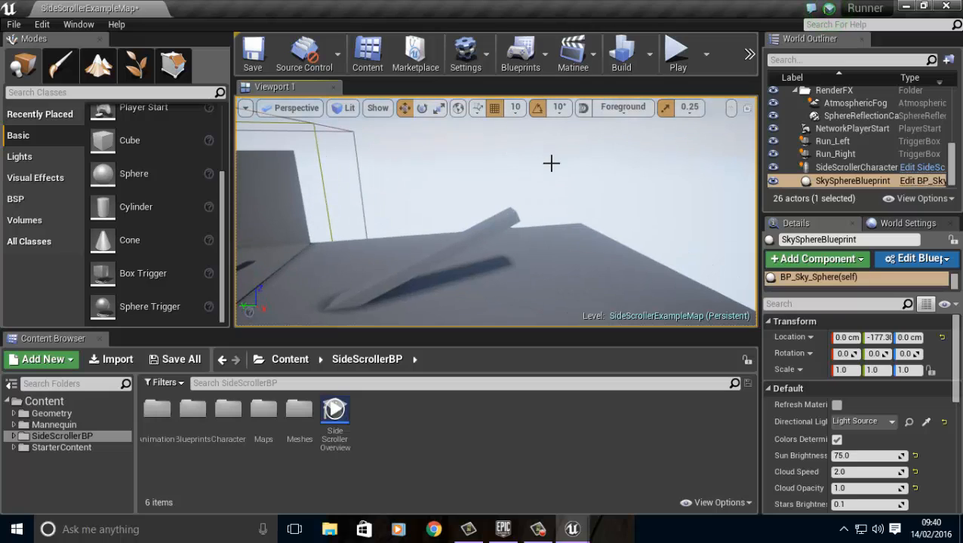
pyautogui.moveTo(515, 235); pyautogui.dragTo(503, 260, button='right')
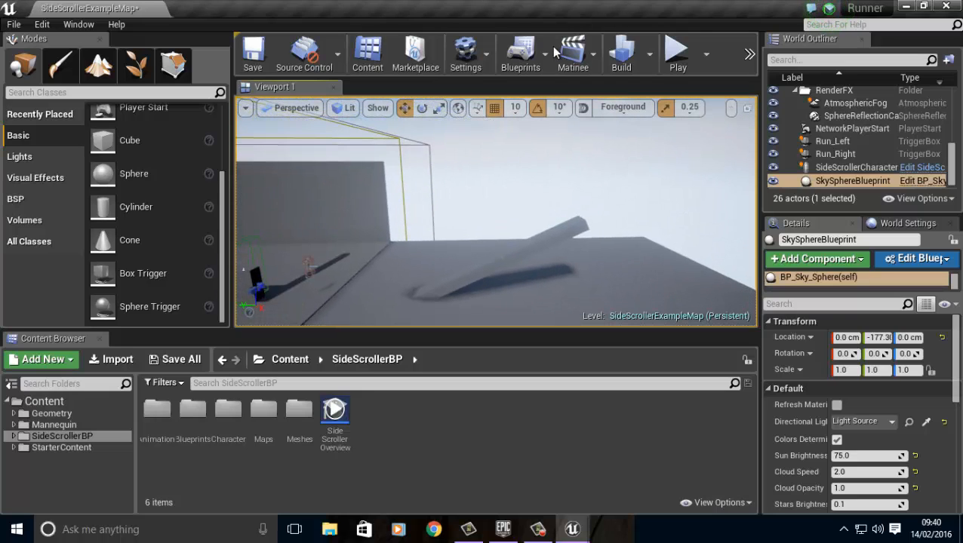
pyautogui.scroll(-1, 248, 311)
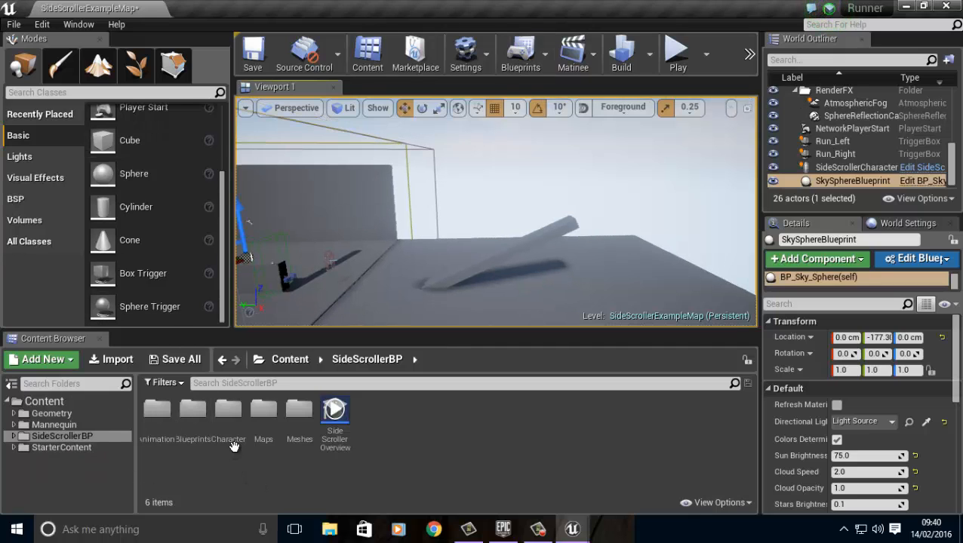
# - Create an Actor Blueprint class named Jump_pad in the SideScrollerBP Blueprints folder
pyautogui.doubleClick(193, 411)
pyautogui.rightClick(277, 461)
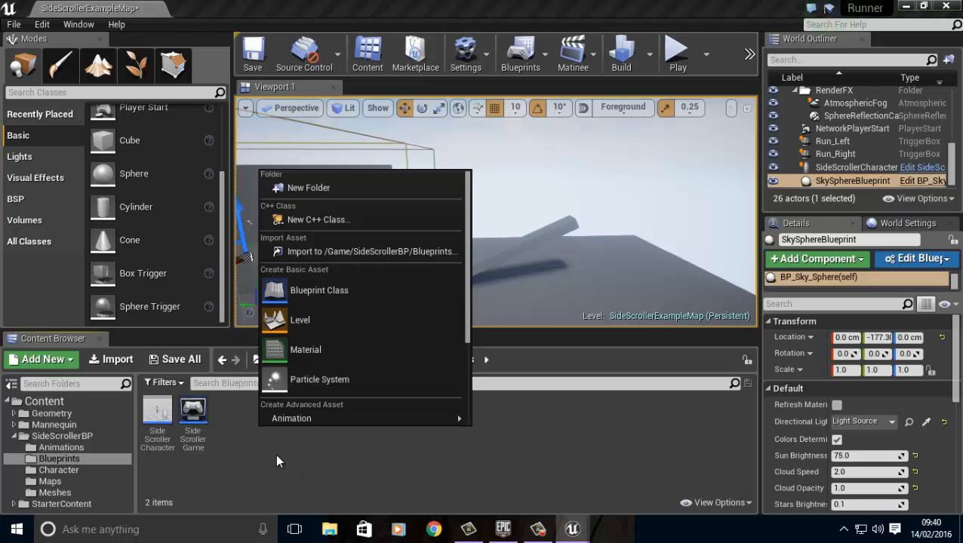
pyautogui.click(376, 291)
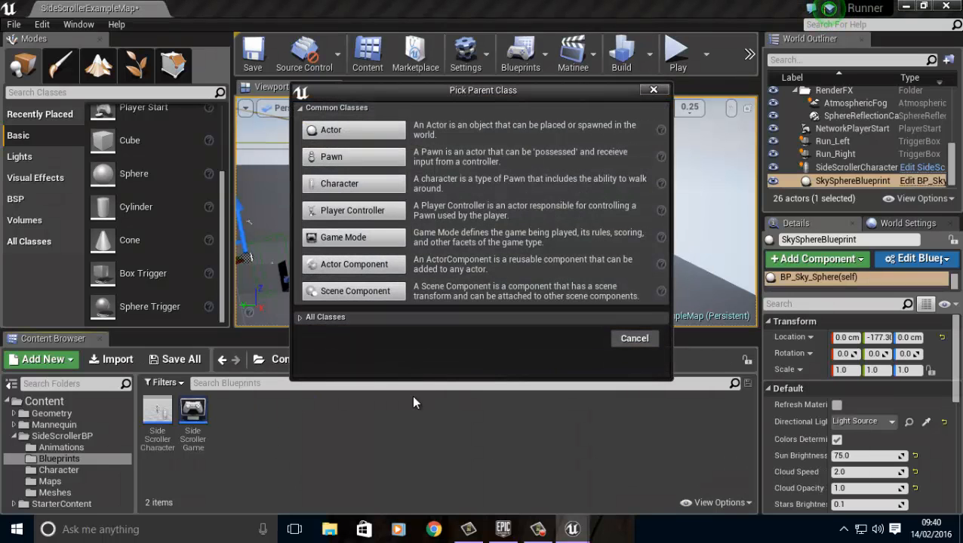
pyautogui.click(366, 133)
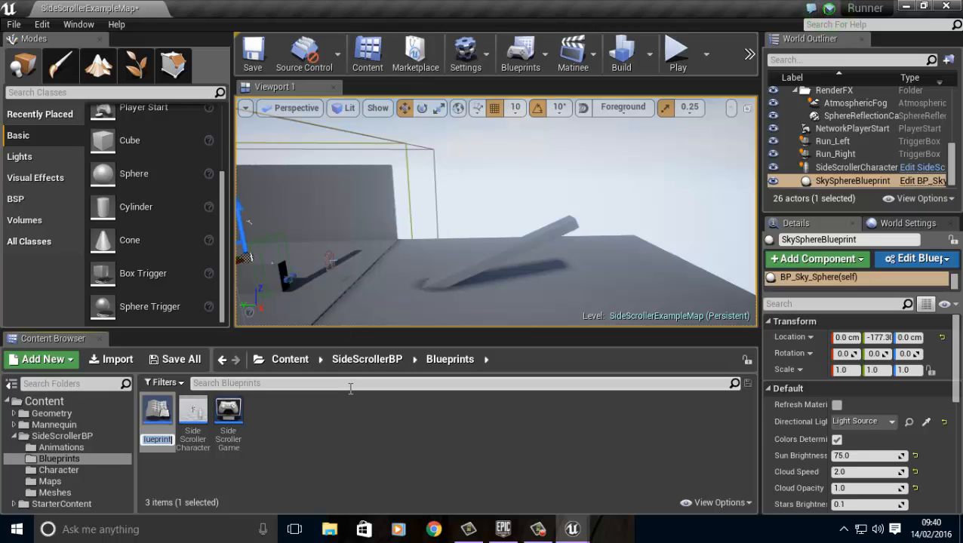
pyautogui.write('Jump_pad')
pyautogui.press('Return')
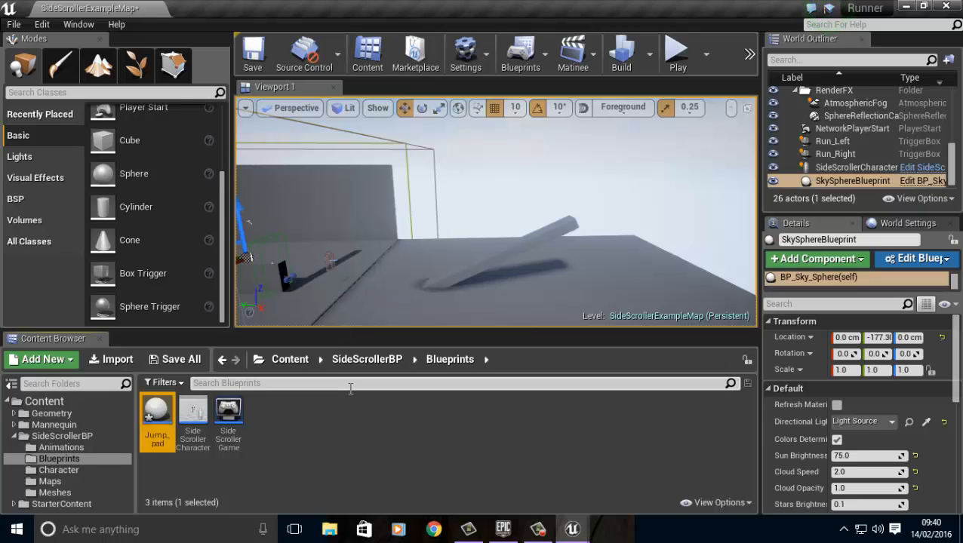
# - Open the Jump_pad blueprint and add a Scene component under its default root
pyautogui.doubleClick(156, 419)
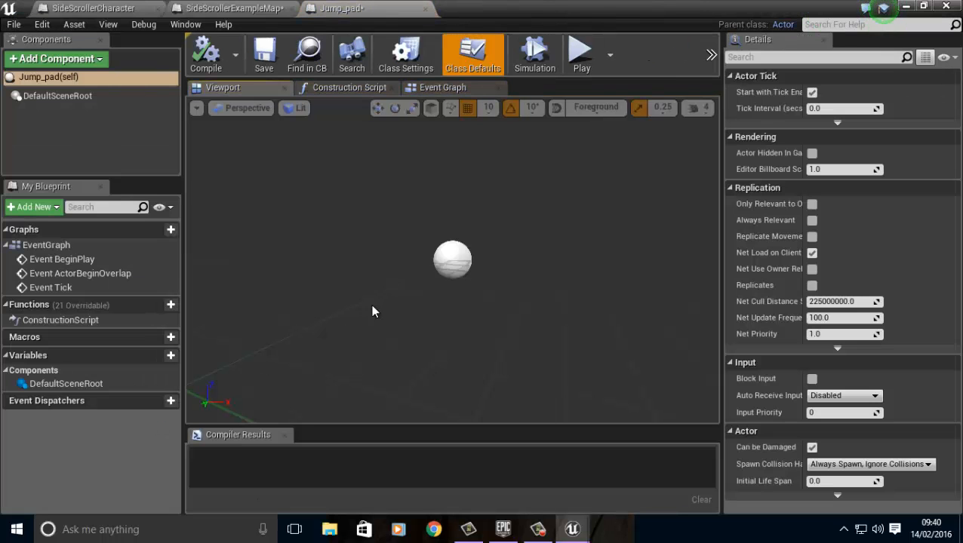
pyautogui.click(66, 59)
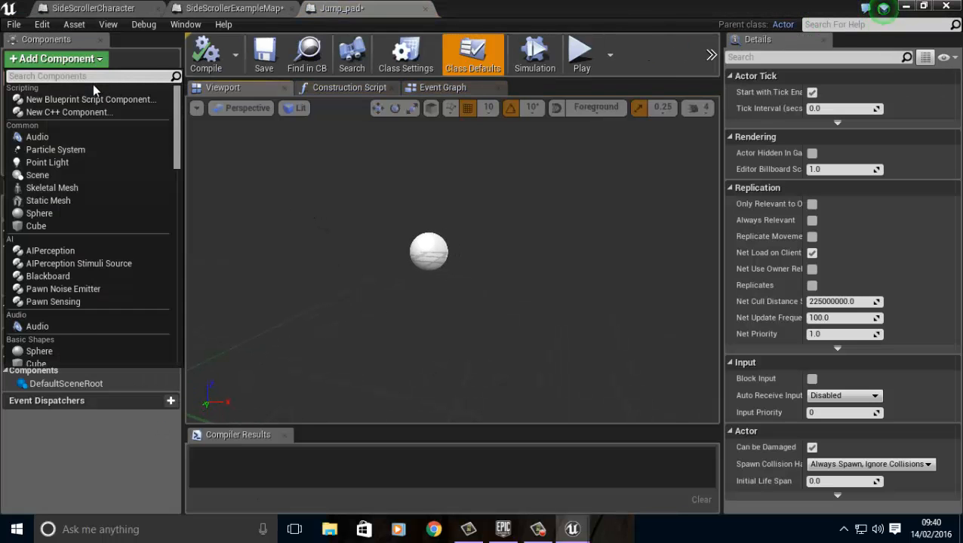
pyautogui.write('sce')
pyautogui.click(84, 133)
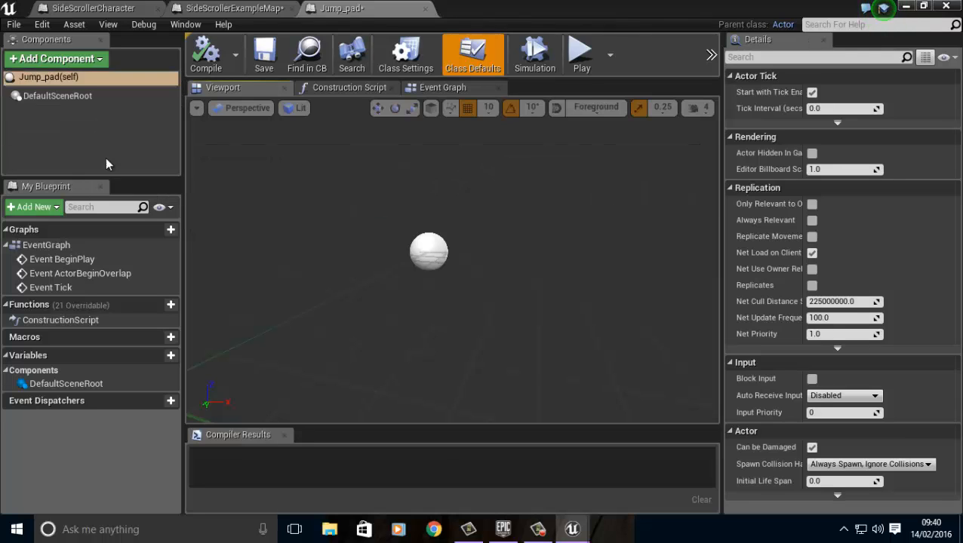
pyautogui.click(44, 169)
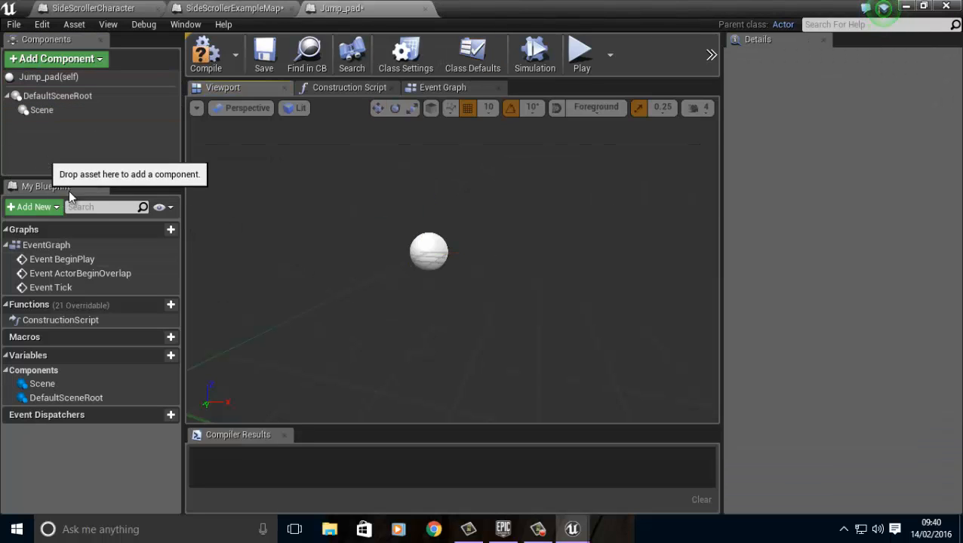
# - Add a Cylinder basic shape component to the Jump_pad blueprint
pyautogui.click(93, 62)
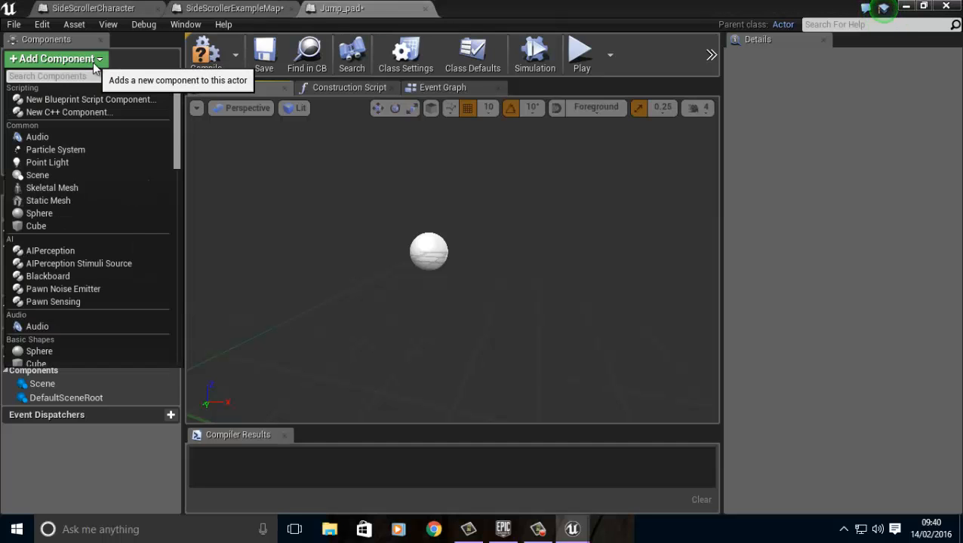
pyautogui.scroll(-3, 115, 266)
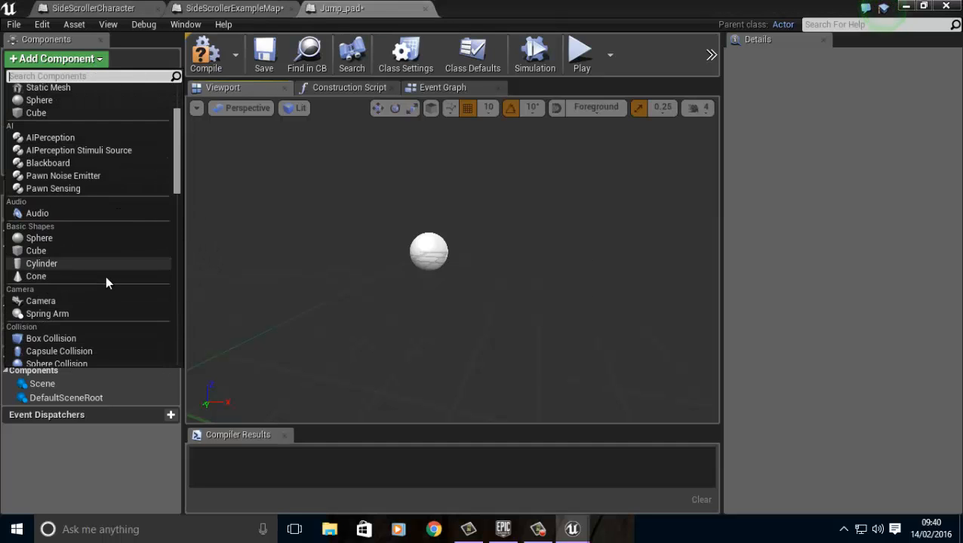
pyautogui.click(62, 266)
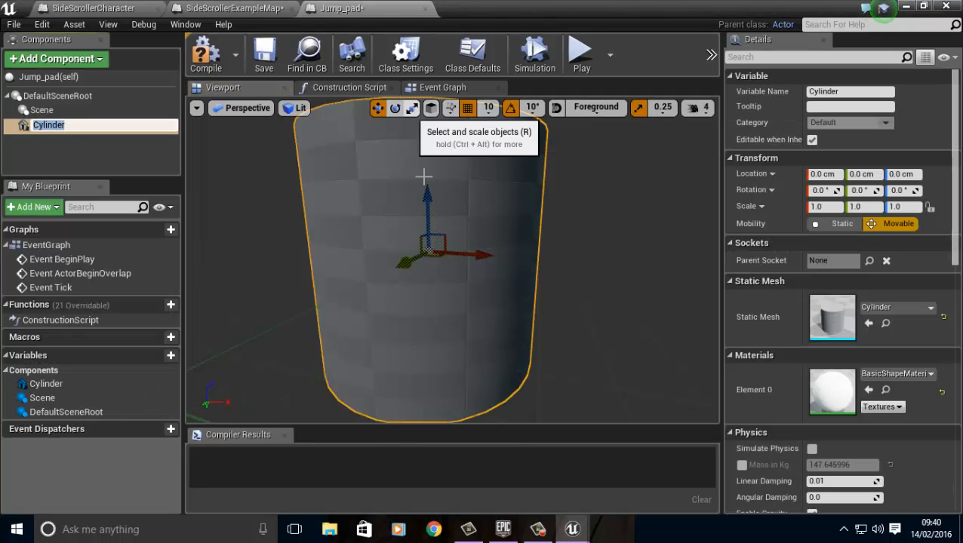
# - Flatten the cylinder into a thin disc by scaling it to about 0.06 in Z, keeping its location at the origin
pyautogui.moveTo(429, 193); pyautogui.dragTo(427, 283)
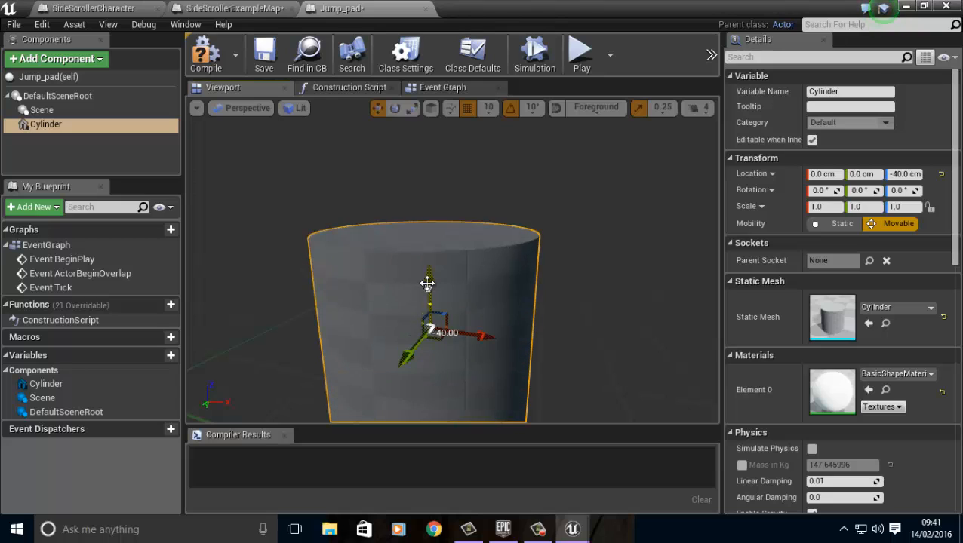
pyautogui.hotkey('ctrl', 'z')
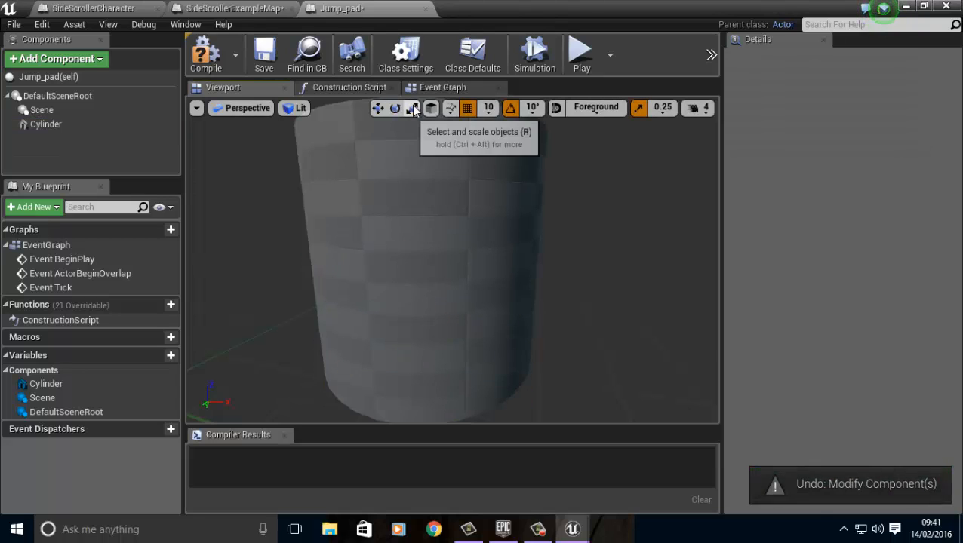
pyautogui.click(448, 236)
pyautogui.moveTo(426, 197); pyautogui.dragTo(447, 347)
pyautogui.moveTo(459, 354); pyautogui.dragTo(331, 454, button='right')
pyautogui.press('w')
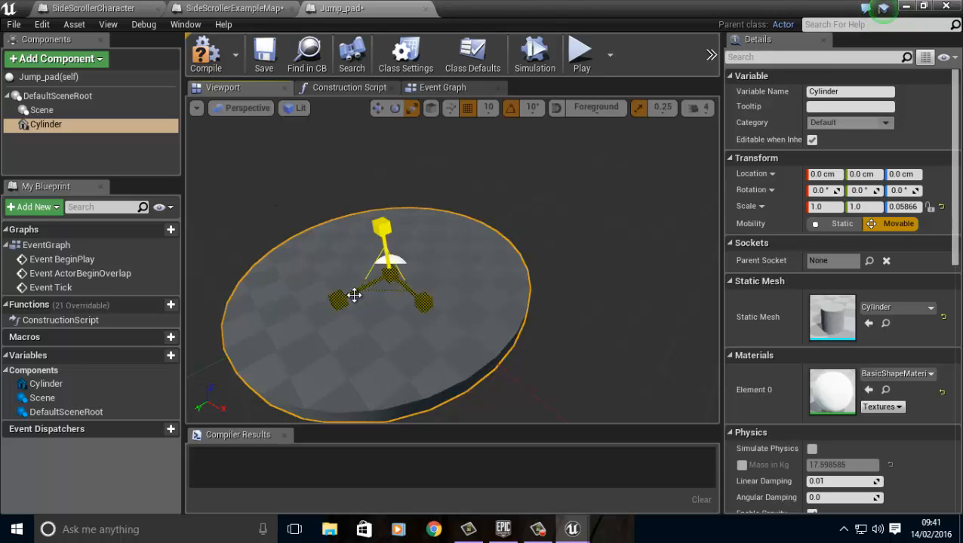
pyautogui.moveTo(274, 221); pyautogui.dragTo(335, 224, button='right')
pyautogui.press('f')
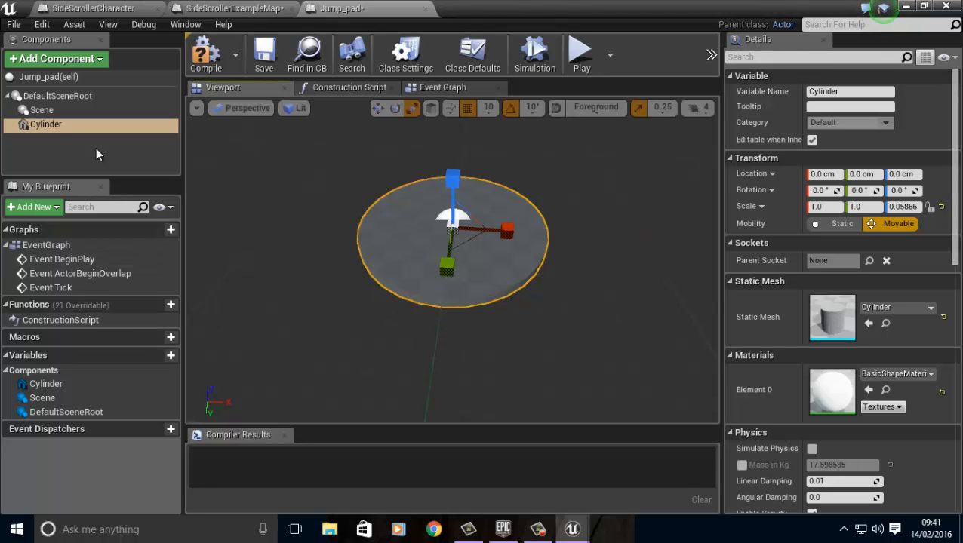
# - Add a Box Collision component to the jump pad alongside the cylinder
pyautogui.click(90, 58)
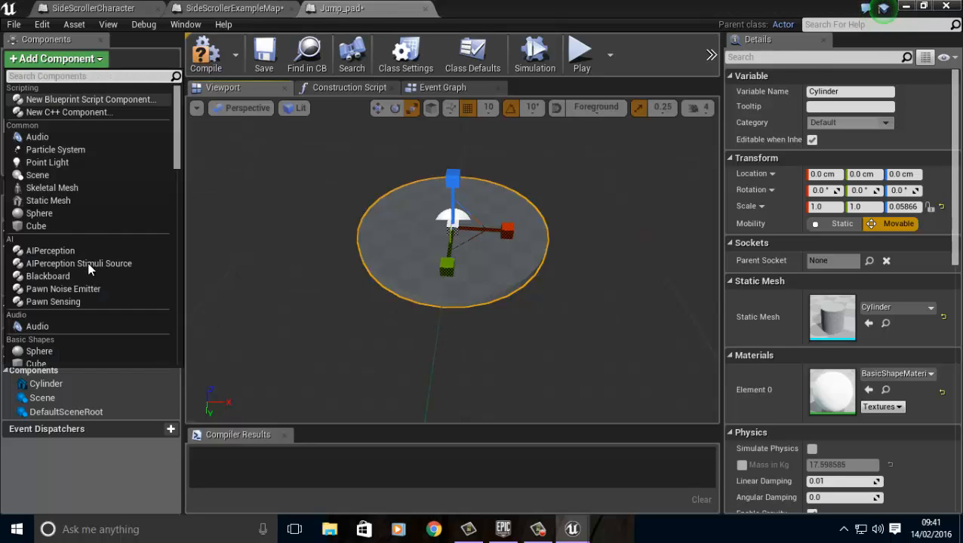
pyautogui.scroll(-10, 89, 269)
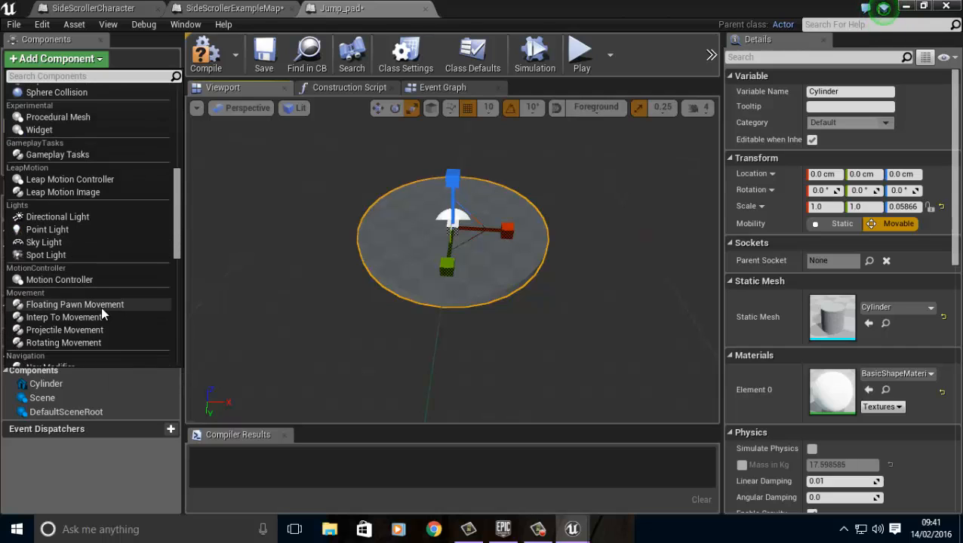
pyautogui.scroll(-5, 101, 307)
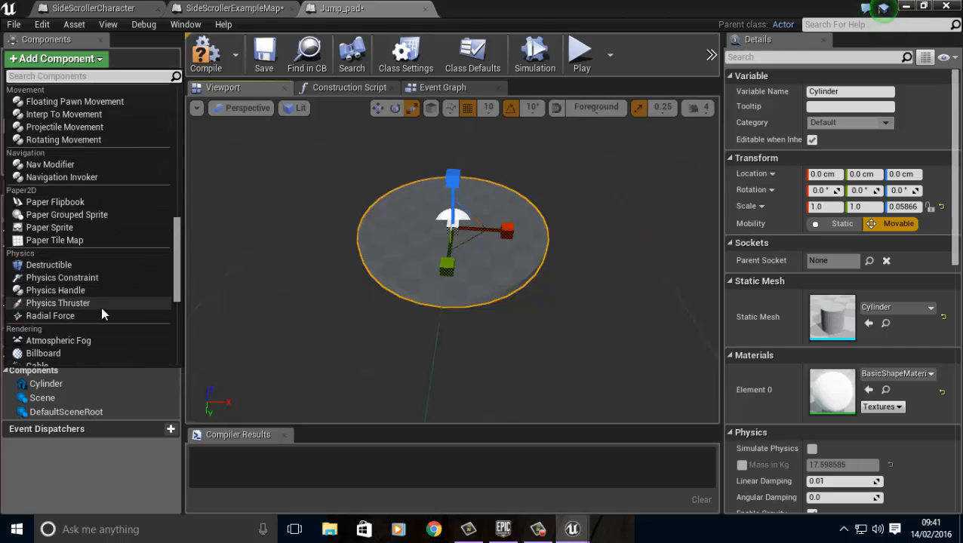
pyautogui.scroll(-8, 101, 307)
pyautogui.scroll(2, 101, 308)
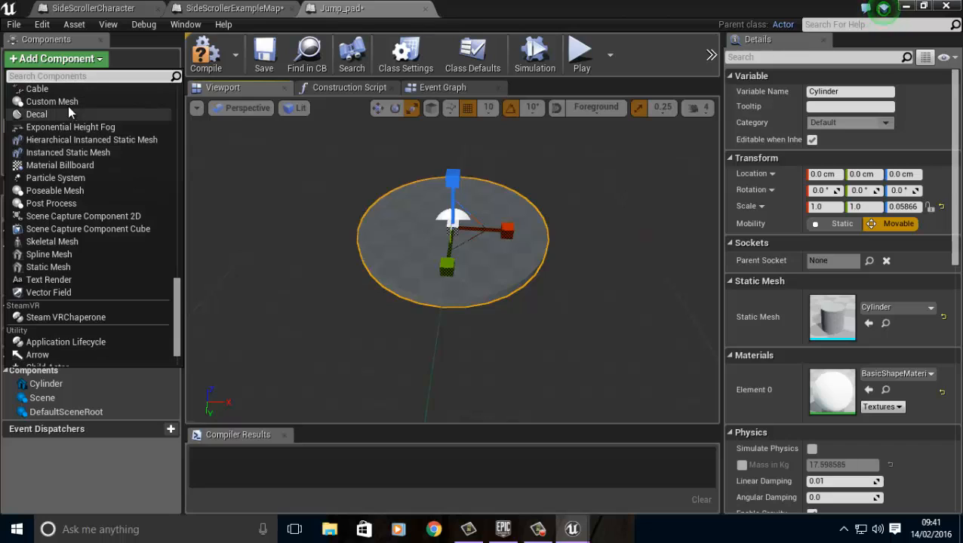
pyautogui.write('bo')
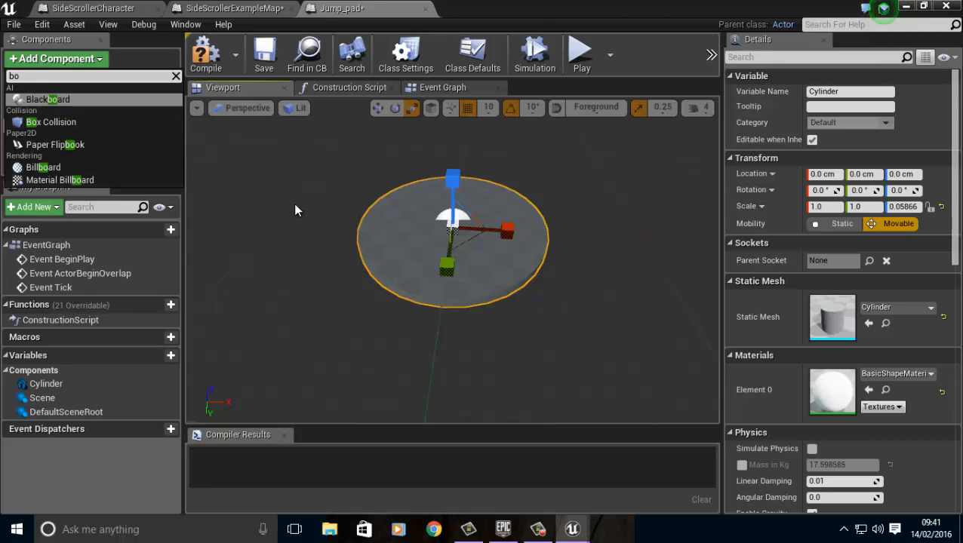
pyautogui.click(46, 122)
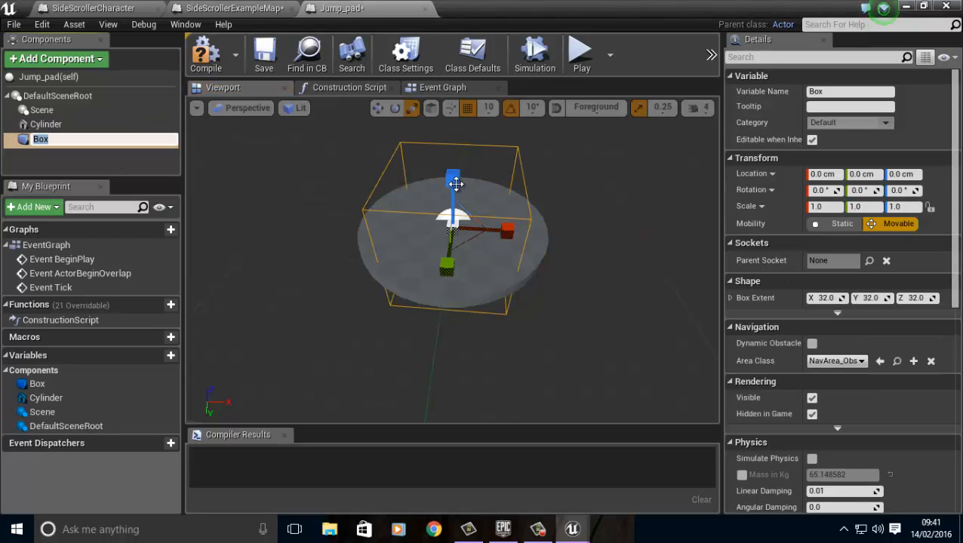
# - Scale the box collision to about 0.42 in Z so it sits lower over the disc
pyautogui.moveTo(457, 204); pyautogui.dragTo(461, 224)
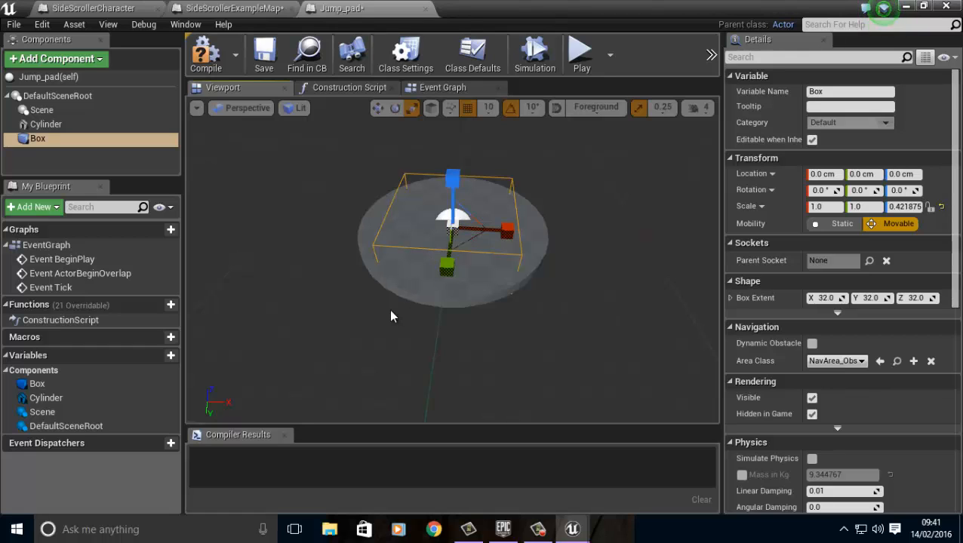
pyautogui.moveTo(390, 311); pyautogui.dragTo(262, 57, button='right')
pyautogui.press('f')
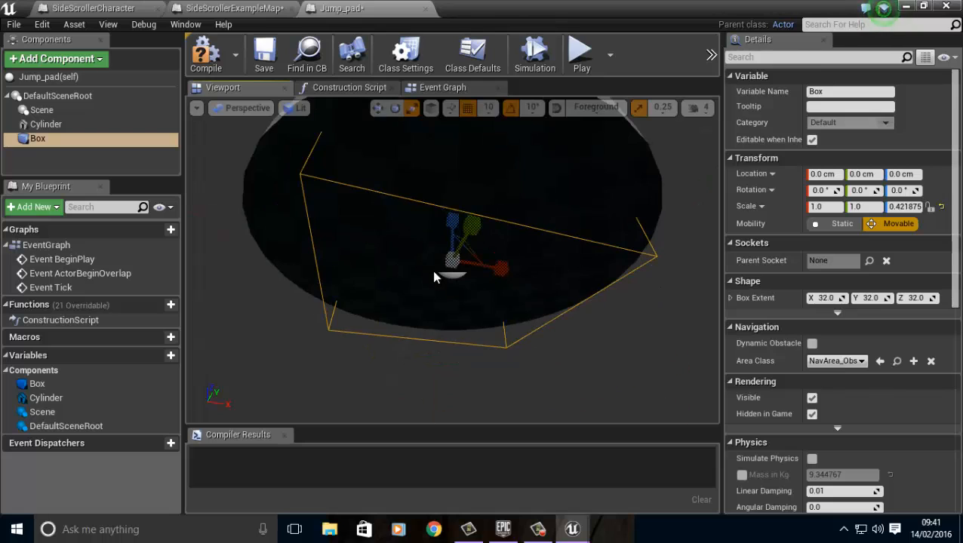
pyautogui.moveTo(428, 216); pyautogui.dragTo(725, 2, button='right')
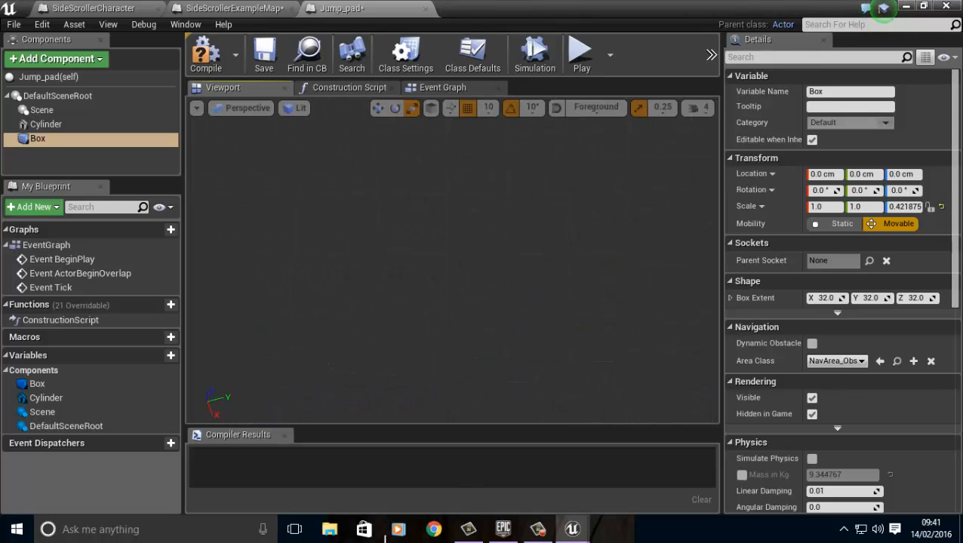
pyautogui.press('f')
pyautogui.scroll(3, 430, 277)
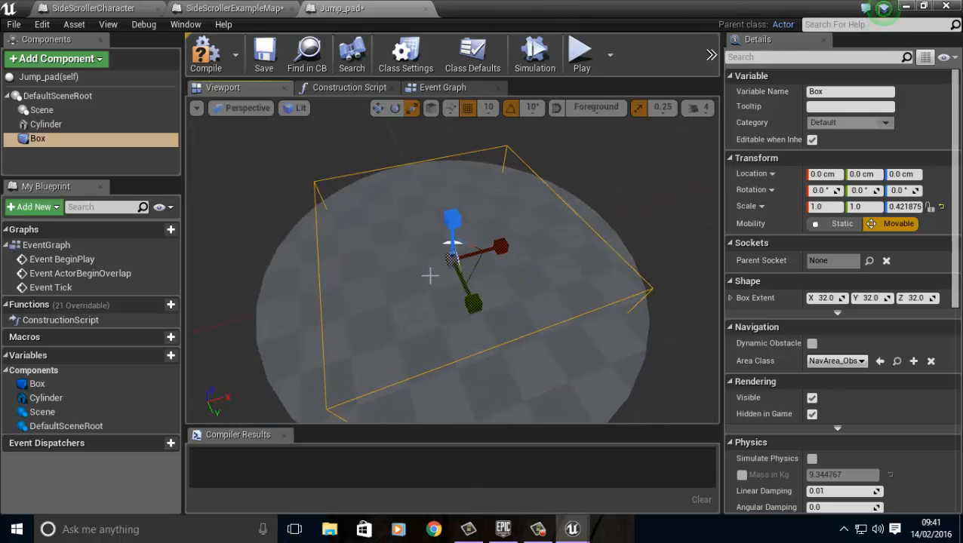
# - Set the cylinder's collision preset to OverlapOnlyPawn and compile the Jump_pad blueprint
pyautogui.scroll(-5, 430, 276)
pyautogui.moveTo(456, 316); pyautogui.dragTo(463, 310, button='right')
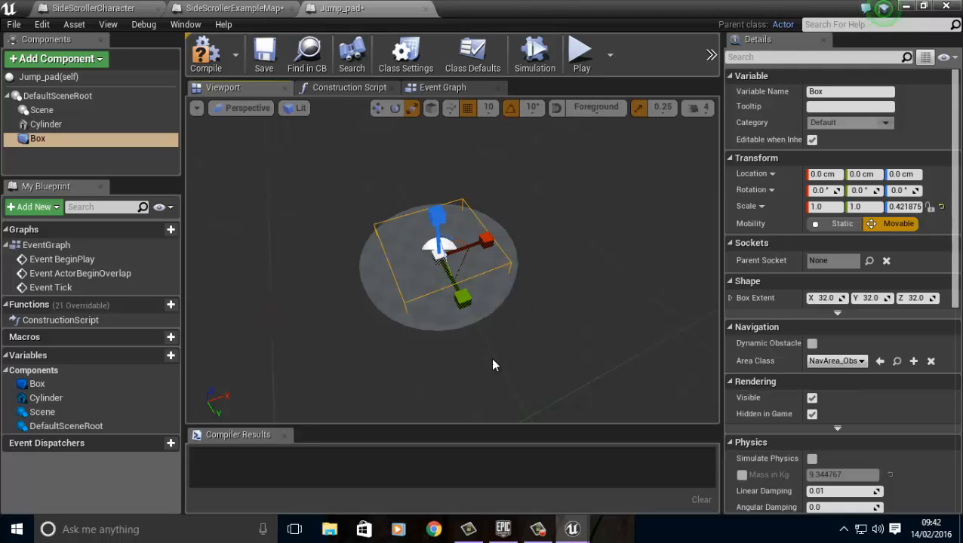
pyautogui.click(391, 317)
pyautogui.scroll(-2, 910, 328)
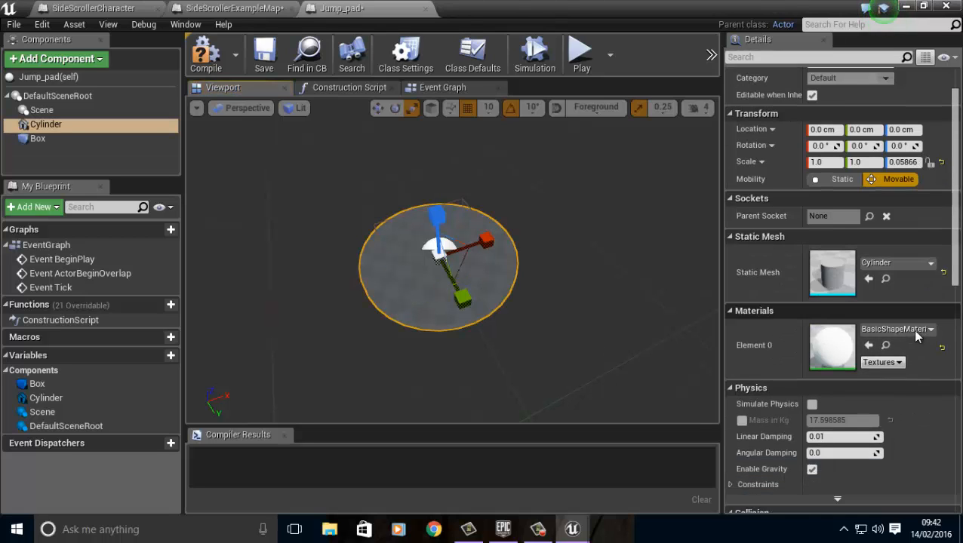
pyautogui.scroll(-2, 912, 330)
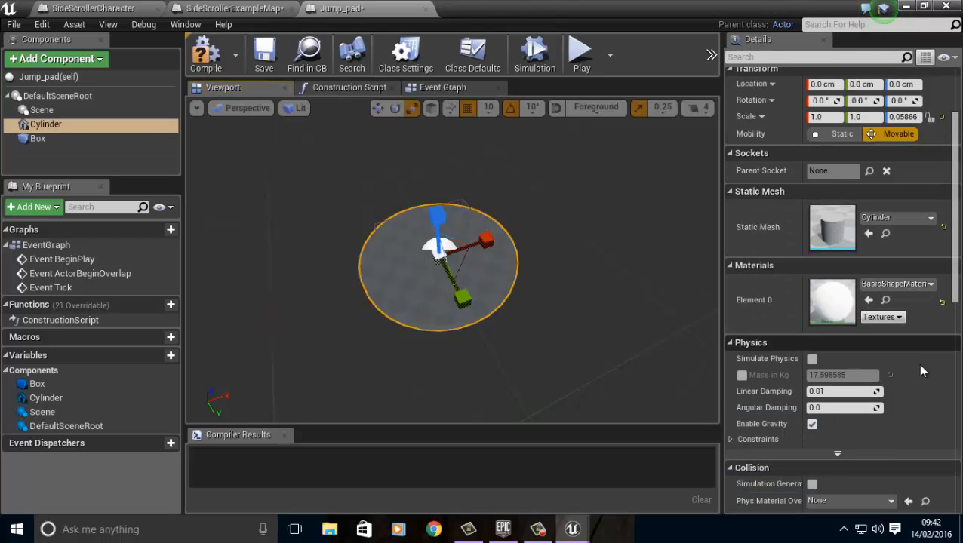
pyautogui.scroll(-12, 917, 364)
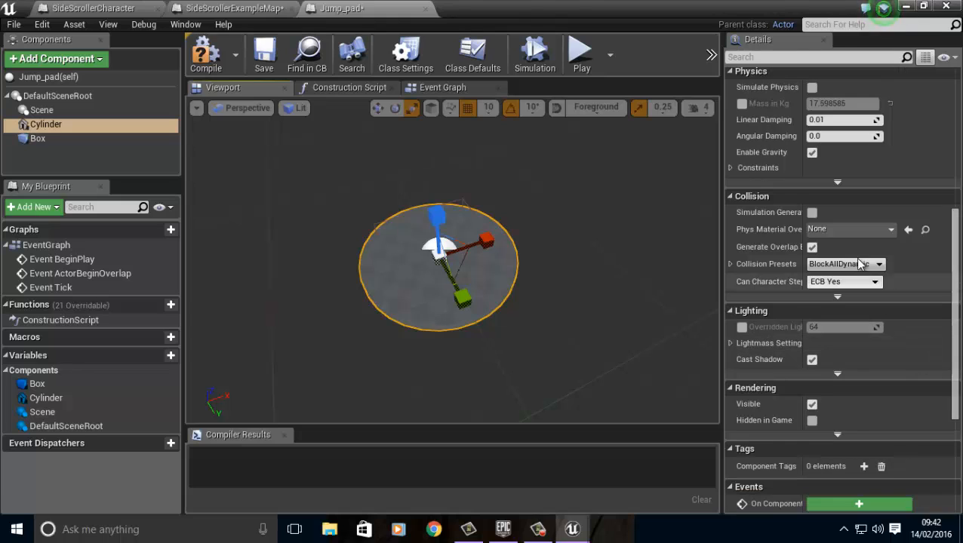
pyautogui.click(860, 264)
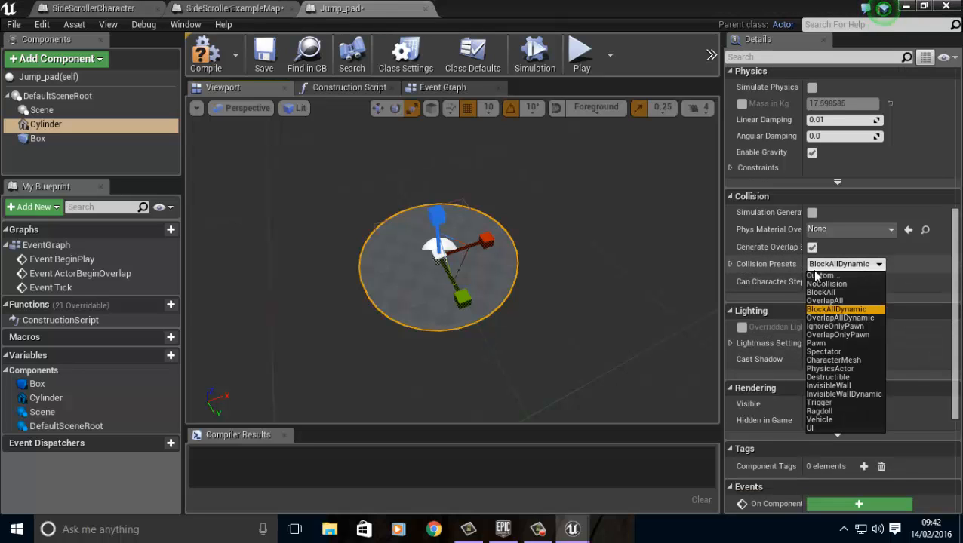
pyautogui.click(860, 334)
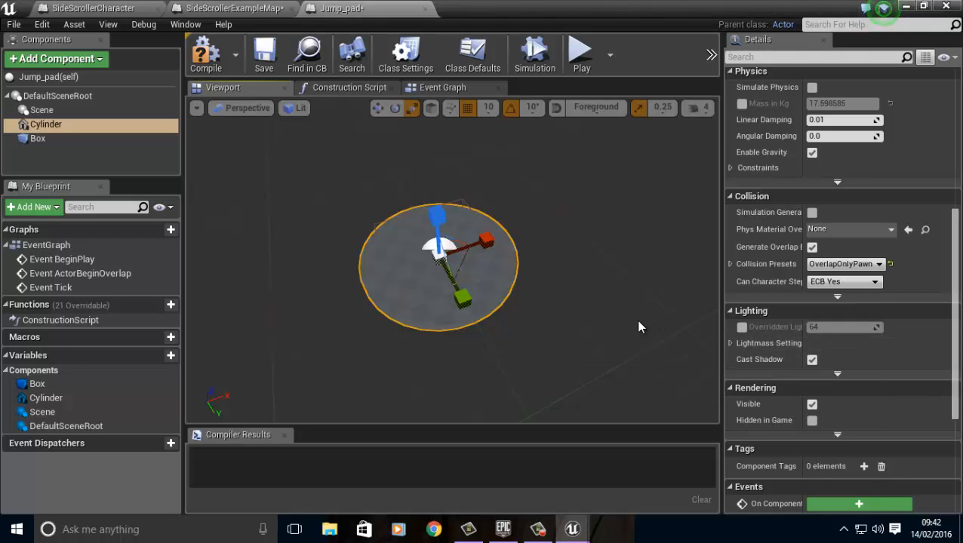
pyautogui.click(206, 57)
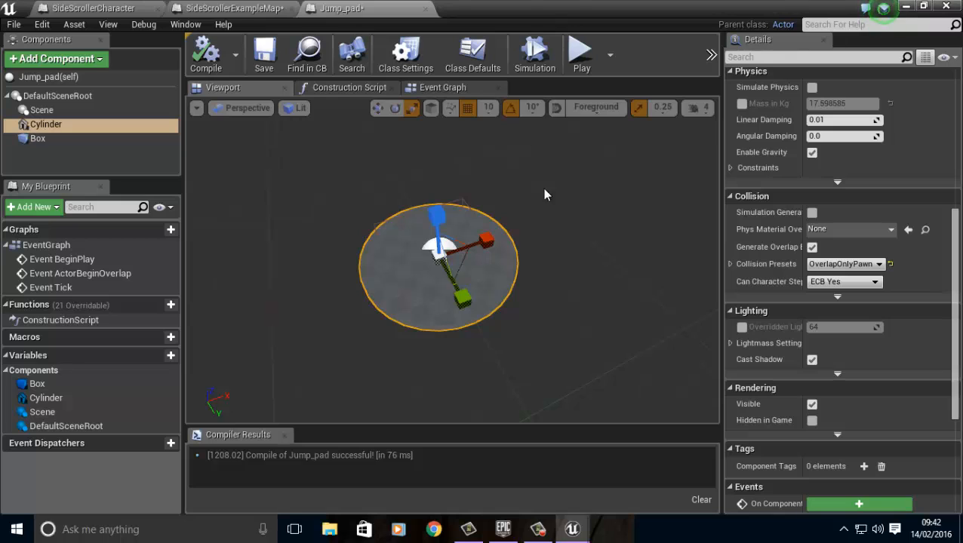
# - Look over the cylinder's available component events and save the Jump_pad blueprint
pyautogui.scroll(-3, 605, 256)
pyautogui.scroll(-3, 835, 450)
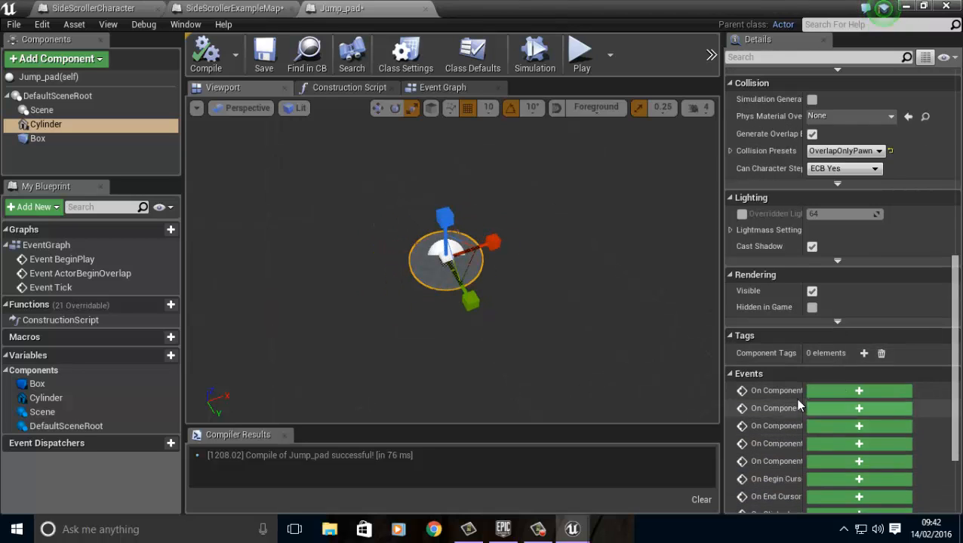
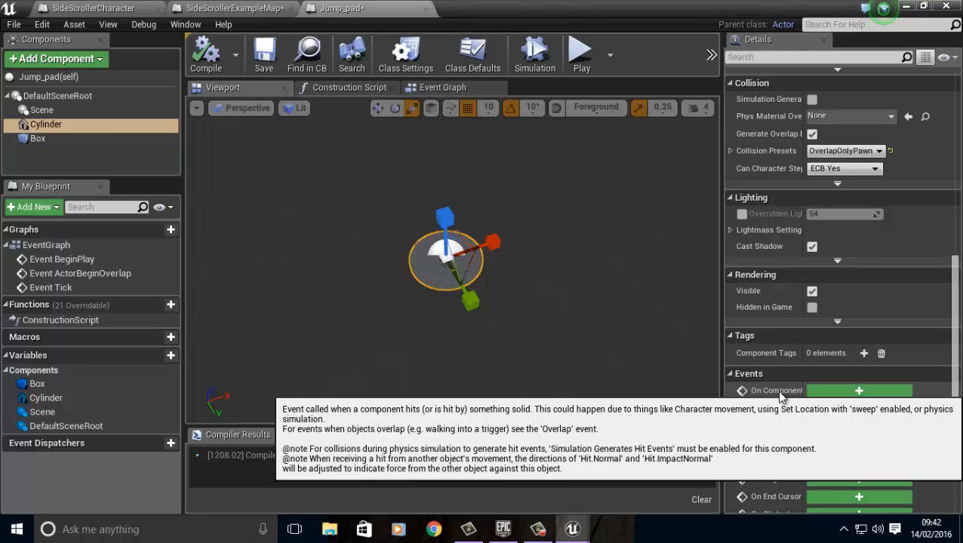
pyautogui.moveTo(458, 356); pyautogui.dragTo(463, 346, button='right')
pyautogui.scroll(5, 462, 347)
pyautogui.scroll(-2, 462, 347)
pyautogui.scroll(1, 463, 347)
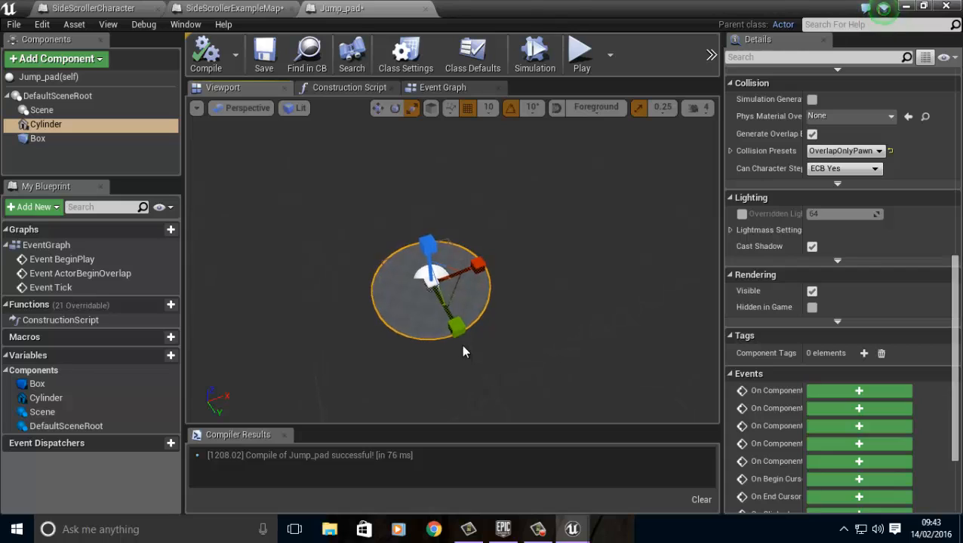
pyautogui.scroll(1, 460, 349)
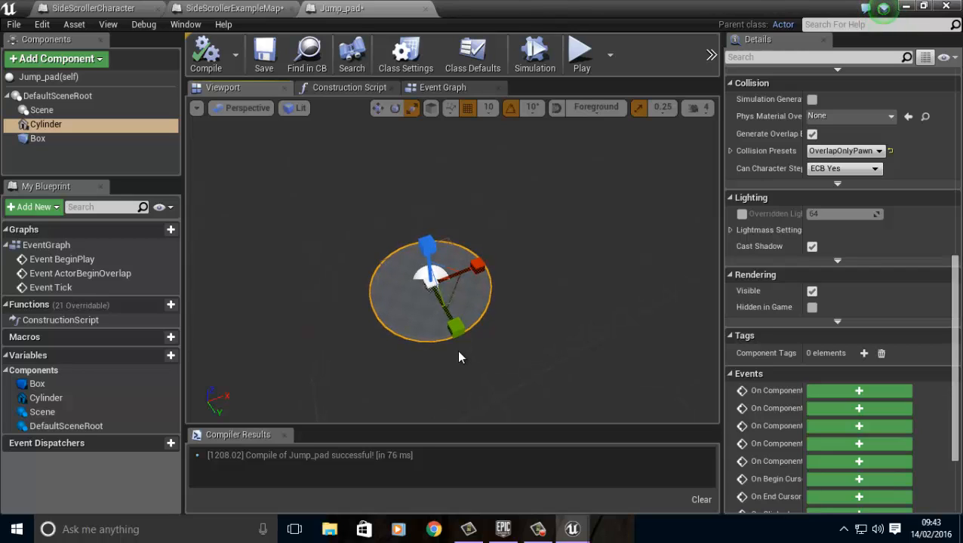
pyautogui.click(264, 53)
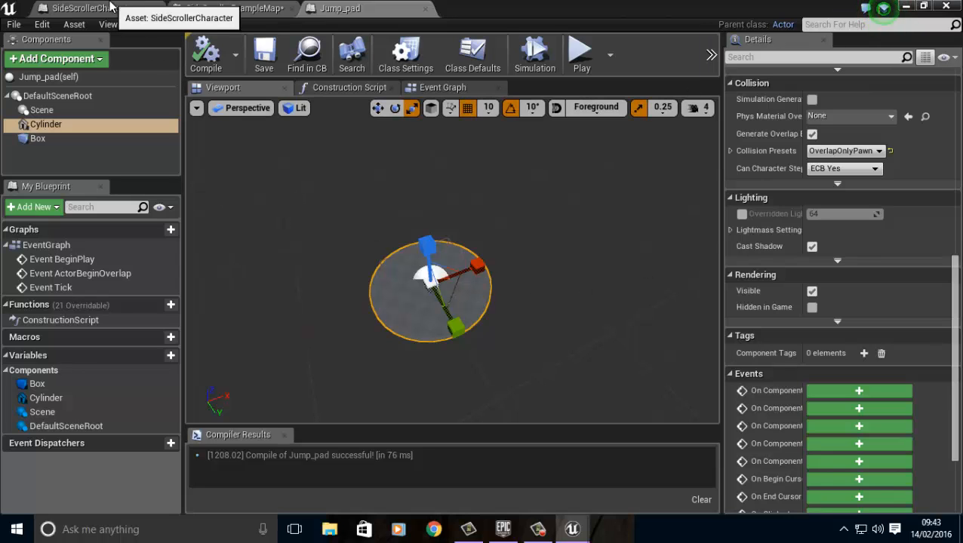
pyautogui.click(111, 7)
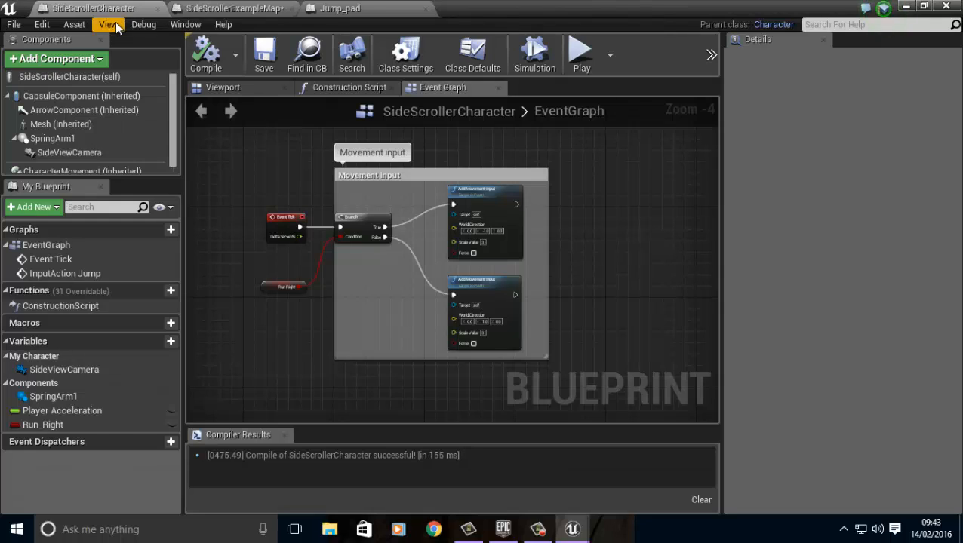
pyautogui.moveTo(283, 307); pyautogui.dragTo(280, 270, button='right')
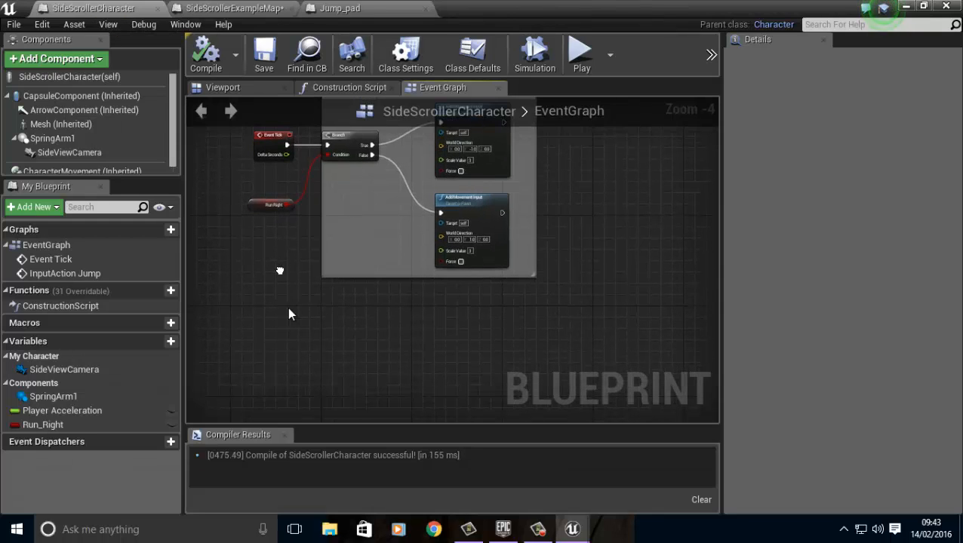
pyautogui.rightClick(311, 373)
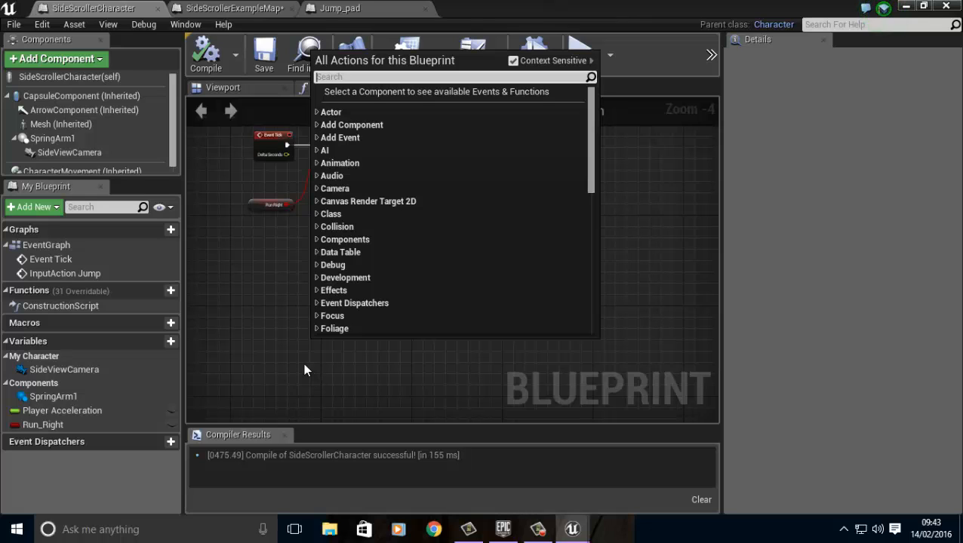
pyautogui.click(335, 6)
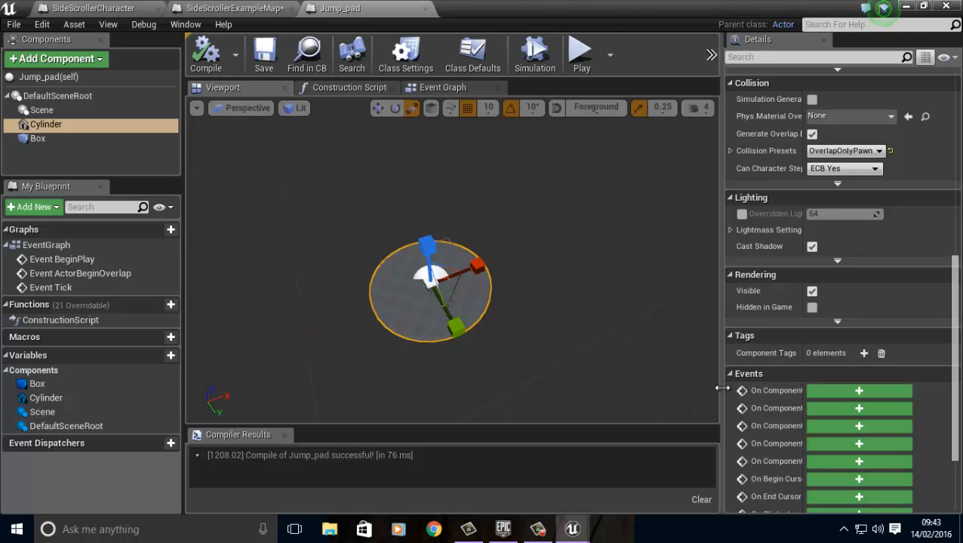
# - Add an On Component Begin Overlap event for the cylinder and place its node in free space below Event Tick
pyautogui.moveTo(720, 389); pyautogui.dragTo(619, 399)
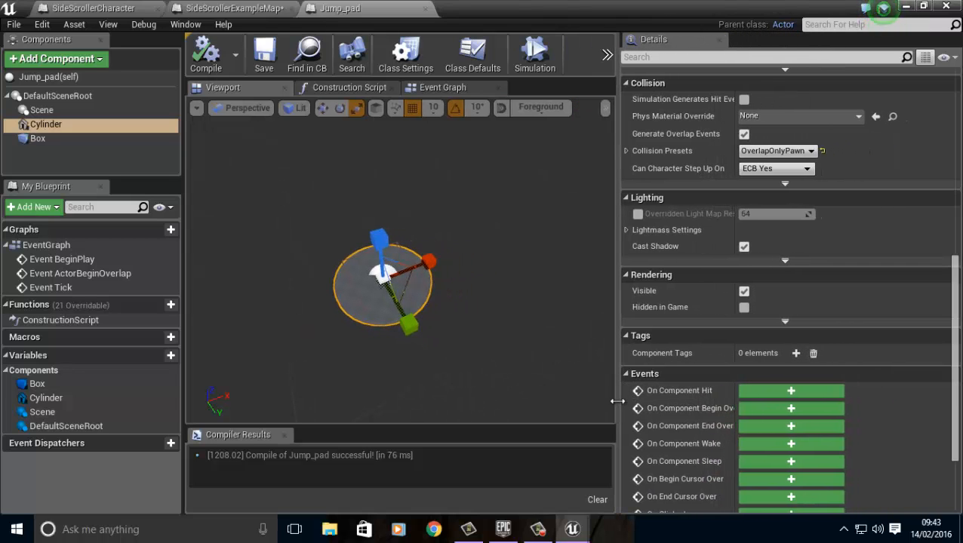
pyautogui.click(785, 408)
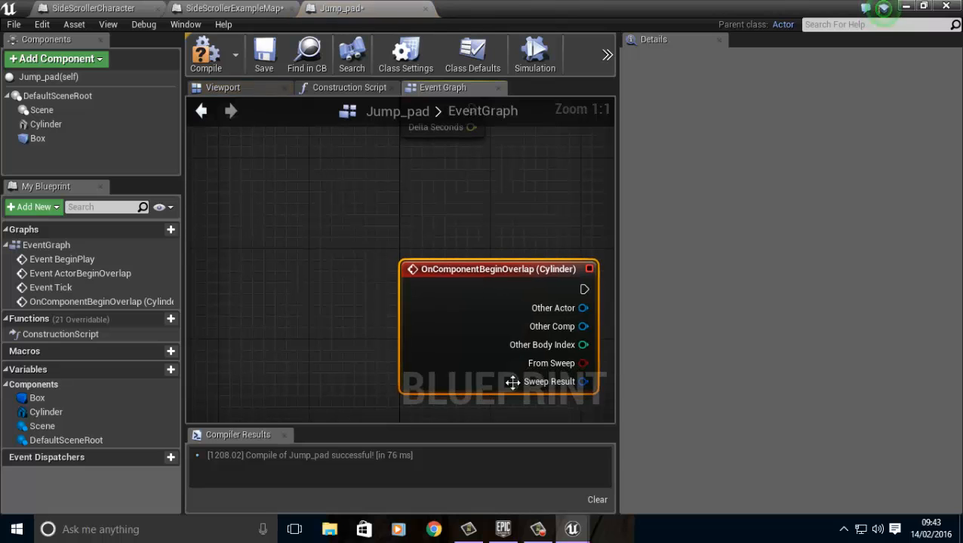
pyautogui.moveTo(478, 275); pyautogui.dragTo(360, 237)
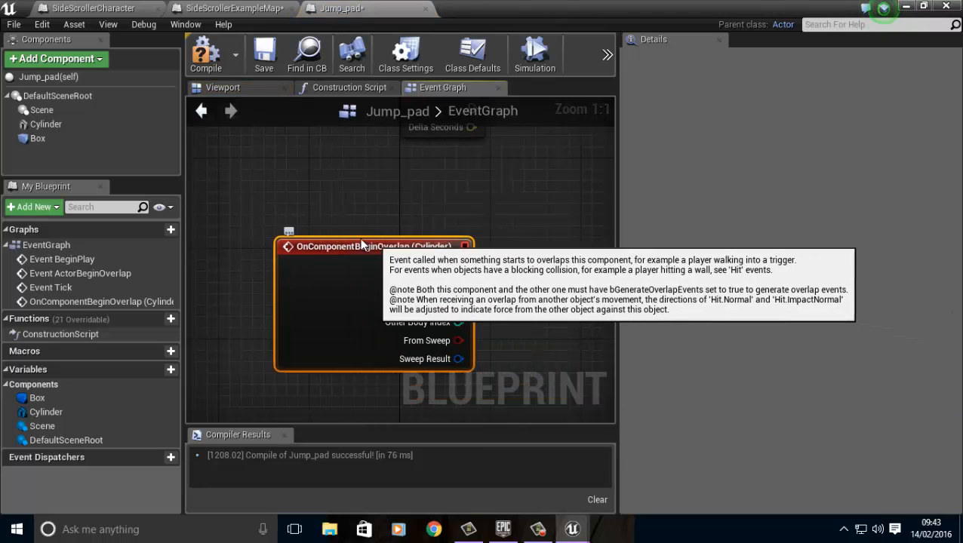
pyautogui.scroll(-1, 360, 238)
pyautogui.scroll(-1, 509, 329)
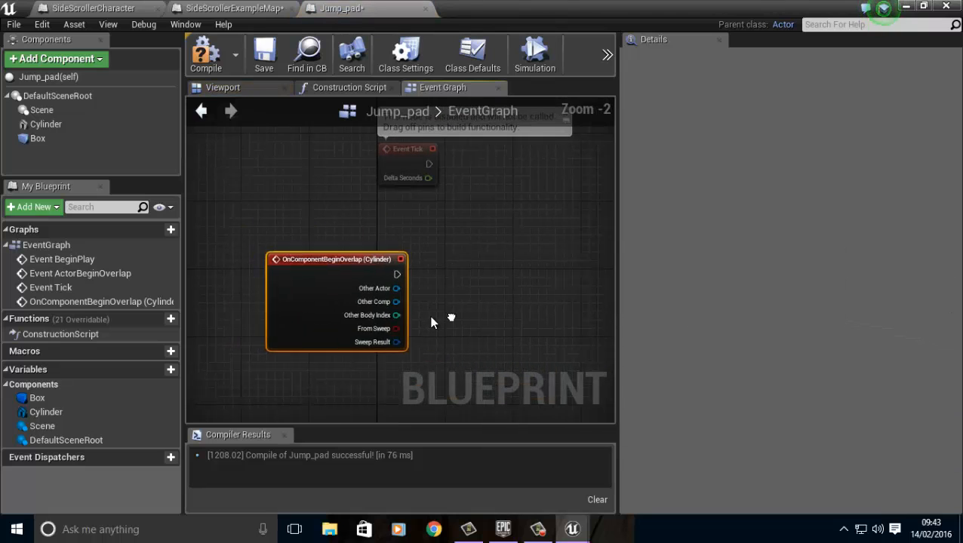
# - Run a Cast To SideScrollerCharacter node from the overlap event, with Other Actor wired to its Object input
pyautogui.moveTo(361, 273); pyautogui.dragTo(428, 286)
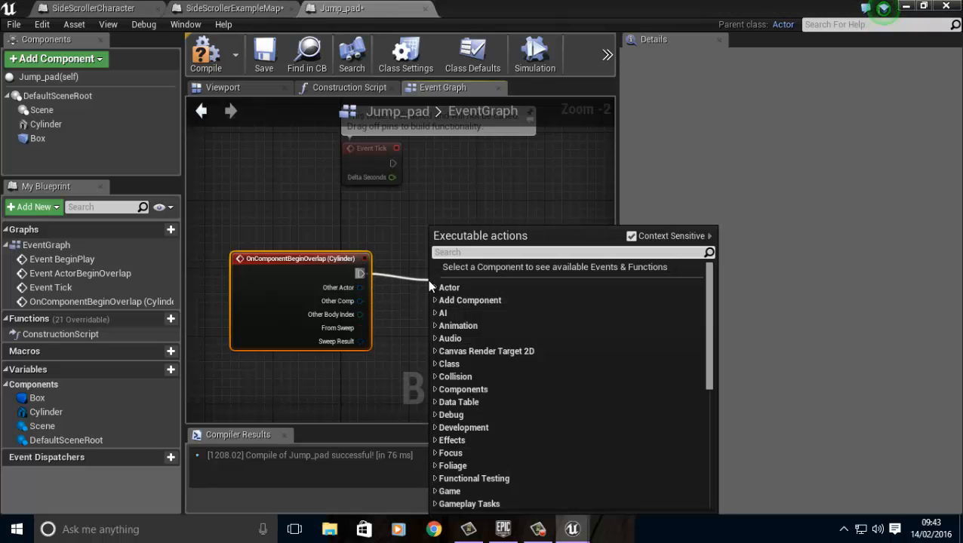
pyautogui.write('Cast')
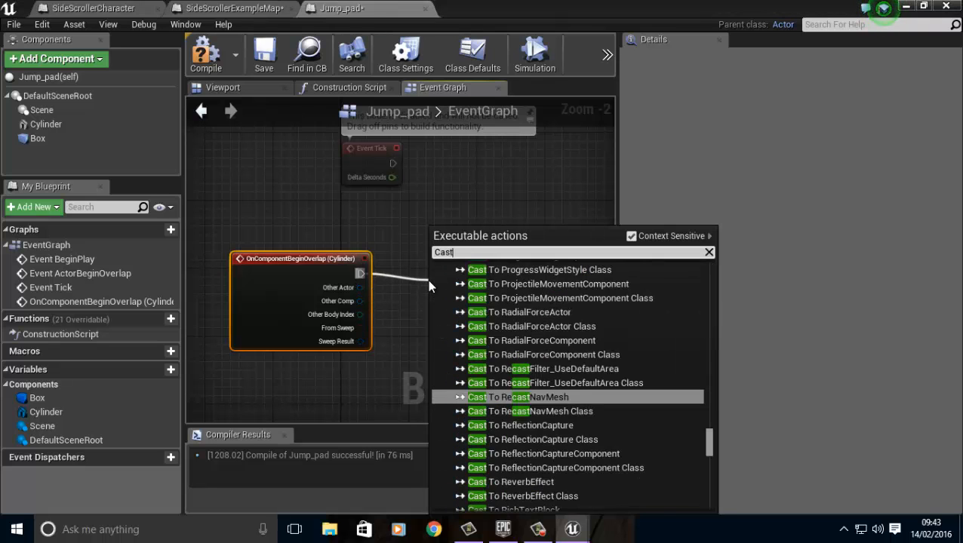
pyautogui.write(' TO Side')
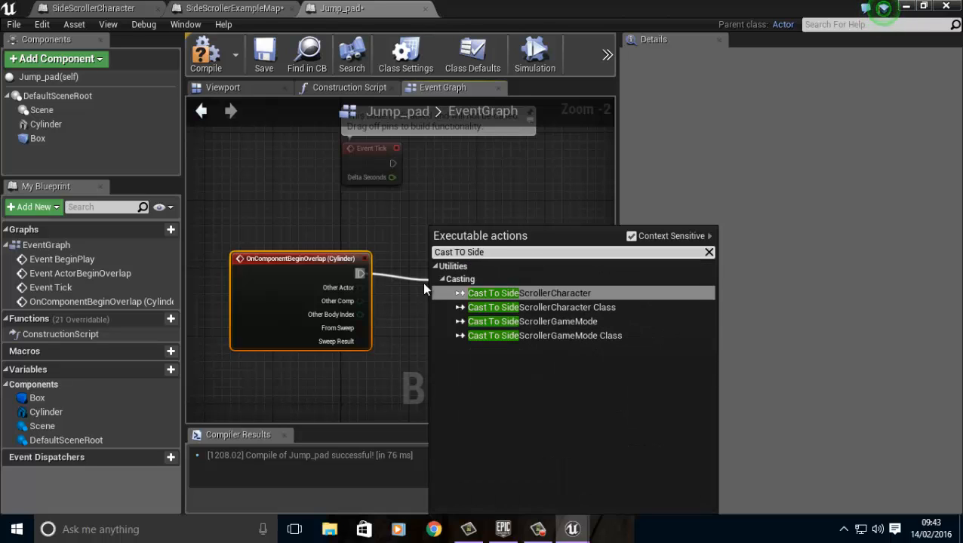
pyautogui.click(547, 293)
pyautogui.moveTo(488, 298); pyautogui.dragTo(505, 273)
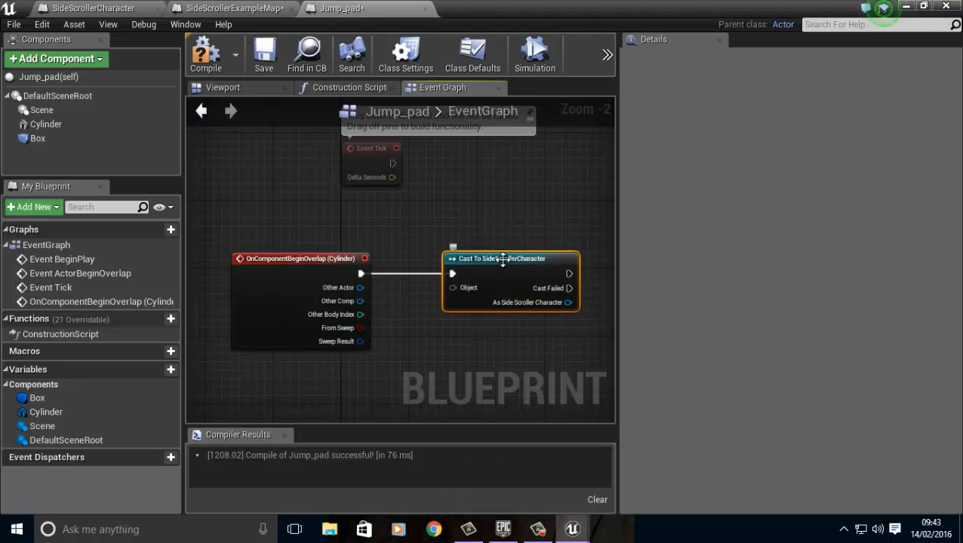
pyautogui.moveTo(363, 287); pyautogui.dragTo(453, 288)
# - Add a Jump node driven by the cast's As Side Scroller Character output and compile the blueprint
pyautogui.moveTo(462, 390); pyautogui.dragTo(324, 395, button='right')
pyautogui.moveTo(375, 319); pyautogui.dragTo(481, 329)
pyautogui.write('Jump')
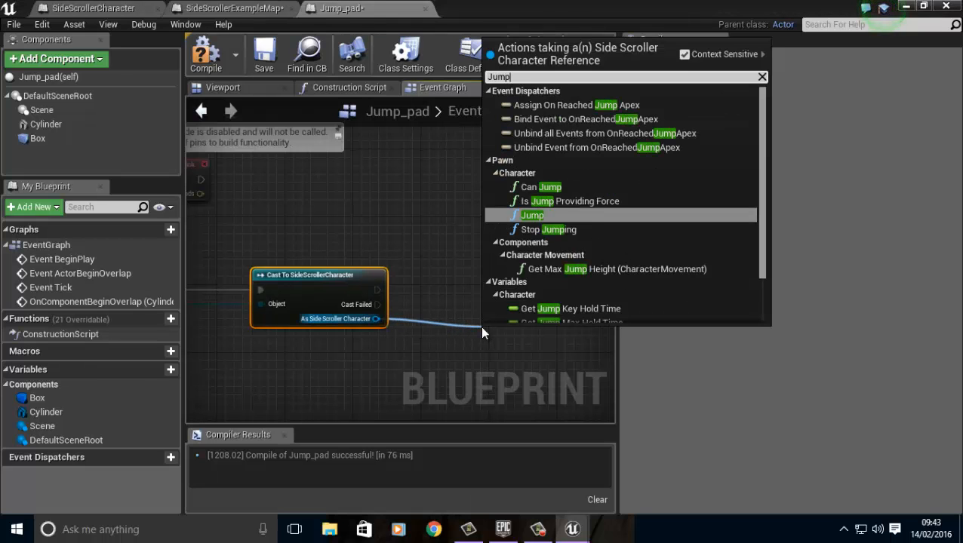
pyautogui.press('Return')
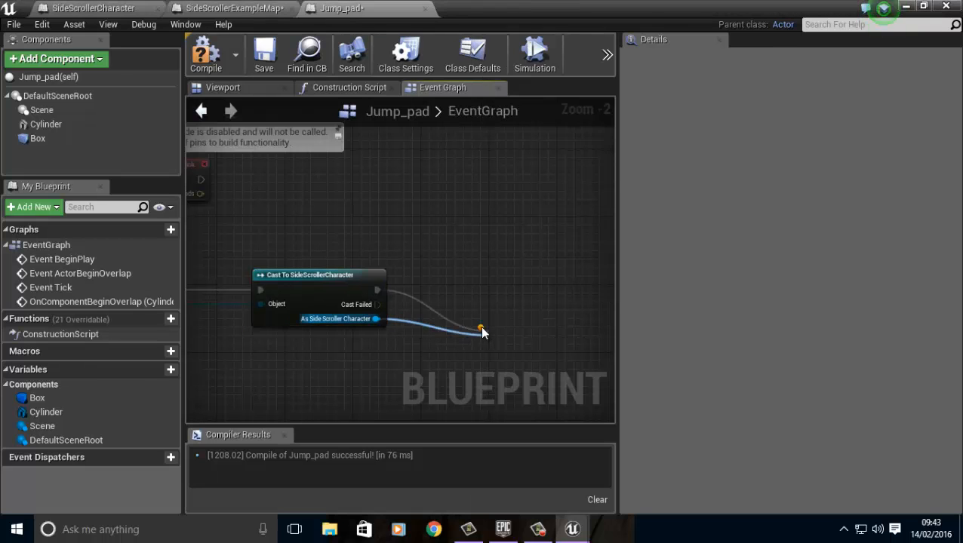
pyautogui.click(205, 53)
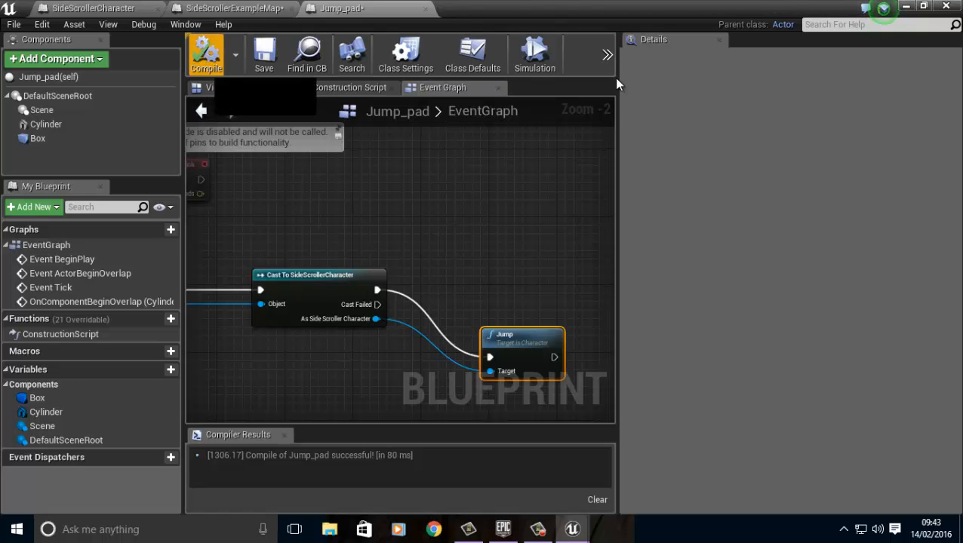
# - Return to the level editor and place a Jump_pad on the ramp at about X 1200, Y -3980, Z 590
pyautogui.click(903, 7)
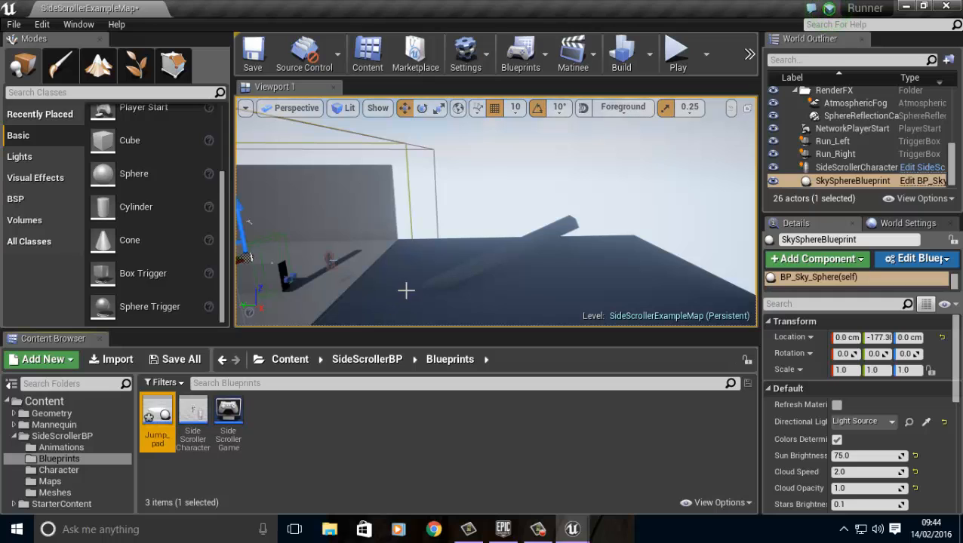
pyautogui.moveTo(407, 289); pyautogui.dragTo(447, 305, button='right')
pyautogui.moveTo(157, 413); pyautogui.dragTo(443, 272)
pyautogui.moveTo(504, 281); pyautogui.dragTo(464, 335, button='right')
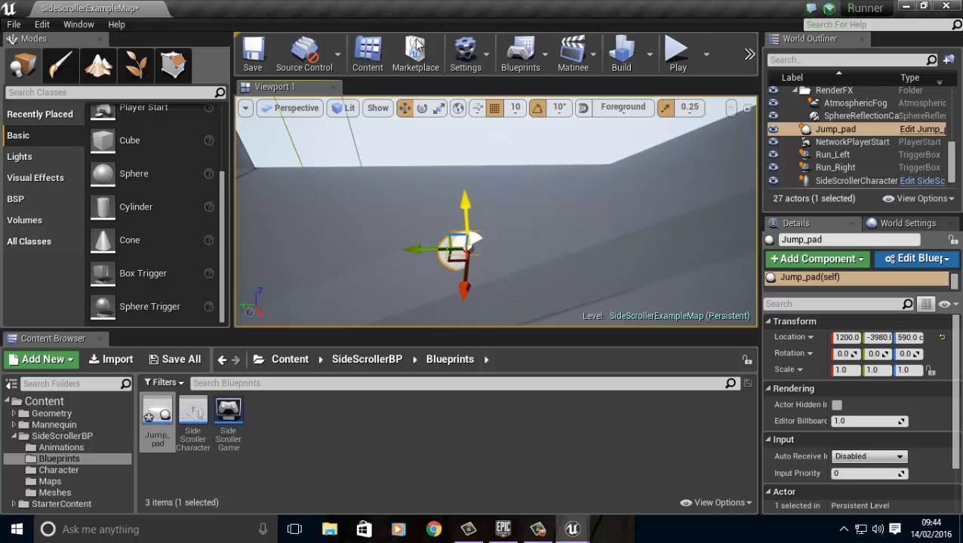
# - Turn off rotation snapping and tilt the jump pad about 24° around X to match the ramp, positioned at Y -3970
pyautogui.click(422, 107)
pyautogui.moveTo(530, 198); pyautogui.dragTo(446, 230)
pyautogui.click(538, 107)
pyautogui.press('w')
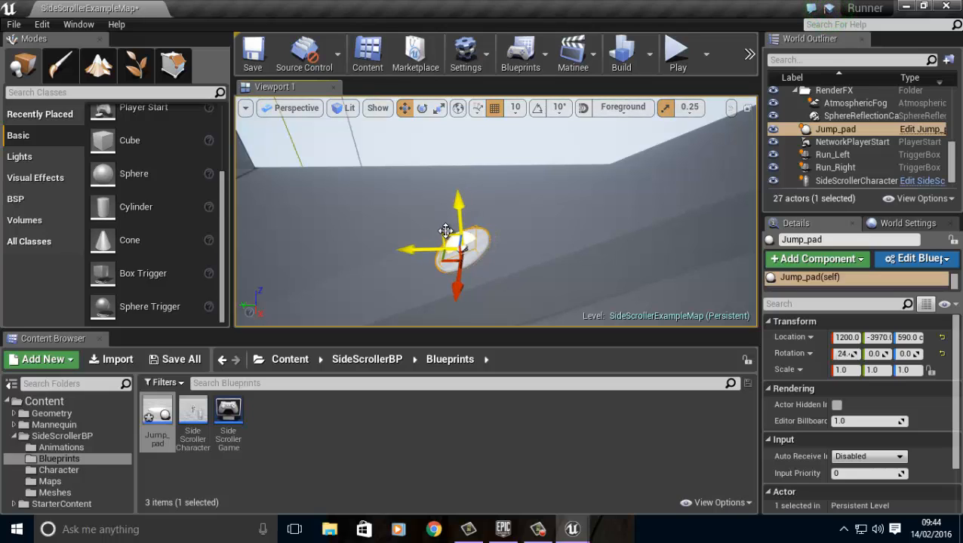
pyautogui.moveTo(407, 251); pyautogui.dragTo(408, 251)
# - Save the map and play-test how the character runs over the jump pad
pyautogui.click(253, 49)
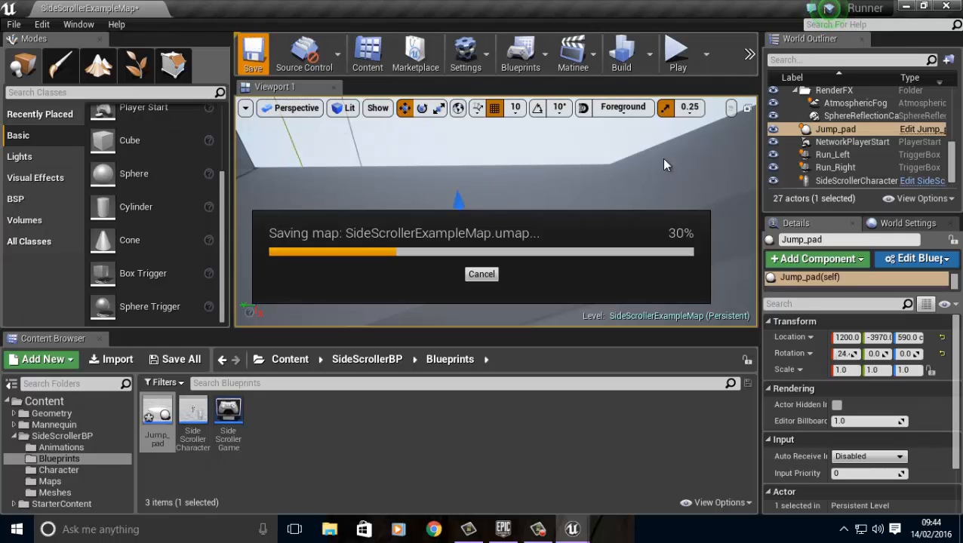
pyautogui.click(678, 51)
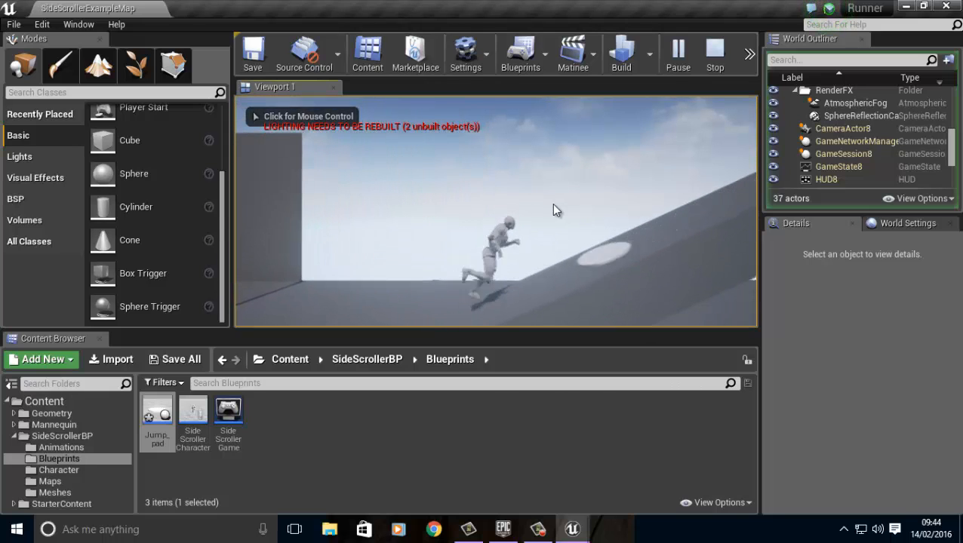
pyautogui.press('Escape')
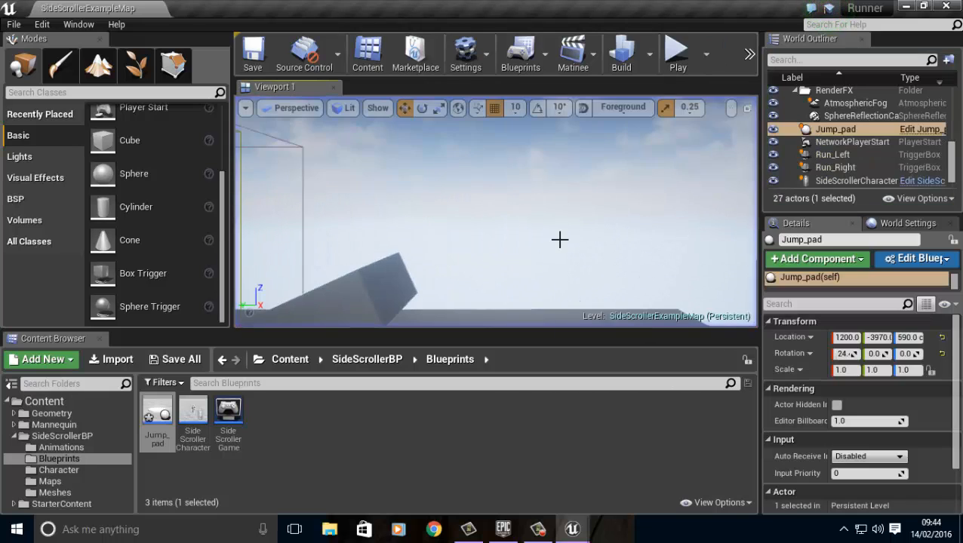
# - Move the jump pad up to the top end of the ramp, at about Y -4420 and Z 800
pyautogui.moveTo(559, 239)
pyautogui.mouseDown(button='right')
pyautogui.moveTo(359, 275)
pyautogui.moveTo(499, 308)
pyautogui.moveTo(563, 241)
pyautogui.mouseUp(button='right')
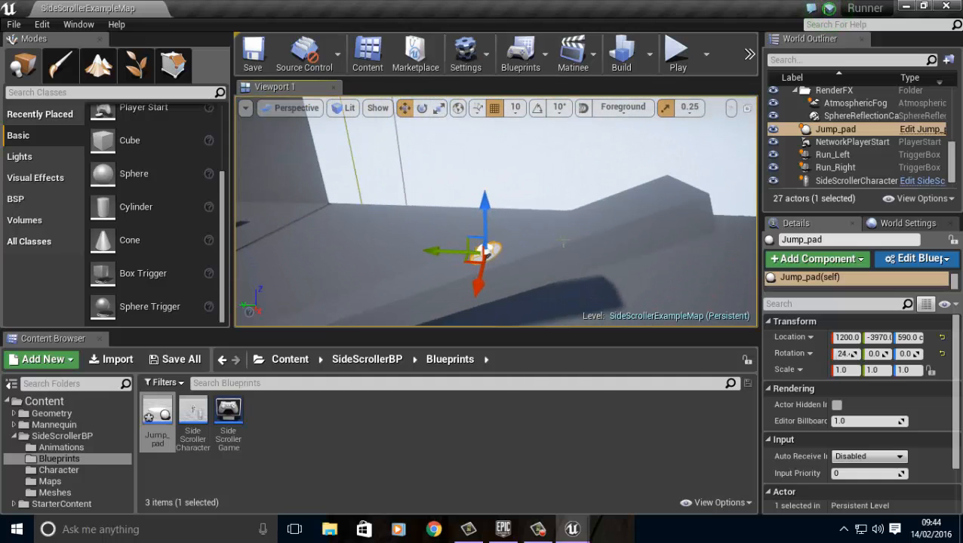
pyautogui.moveTo(484, 252); pyautogui.dragTo(642, 172)
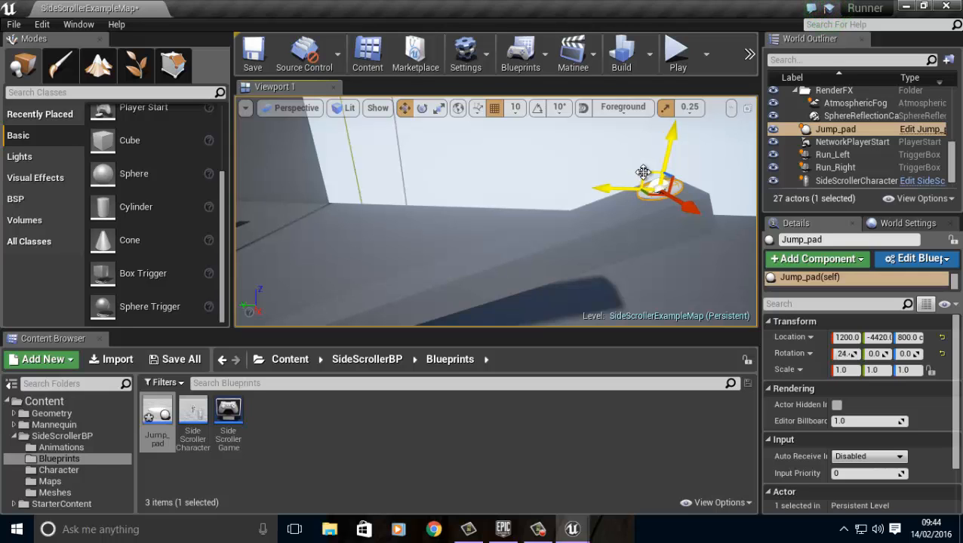
# - Play-test the character running over the jump pad at the top end of the ramp
pyautogui.moveTo(675, 204); pyautogui.dragTo(706, 239, button='right')
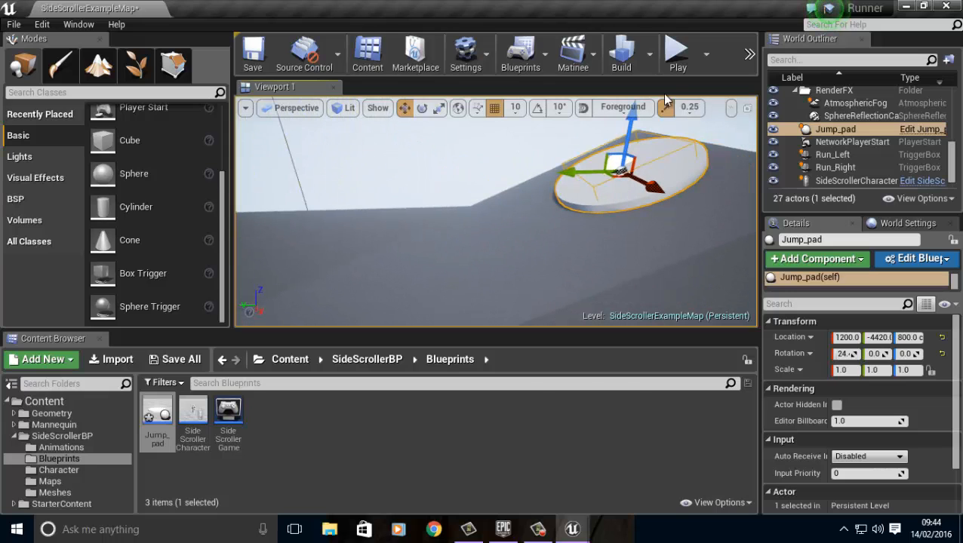
pyautogui.click(677, 54)
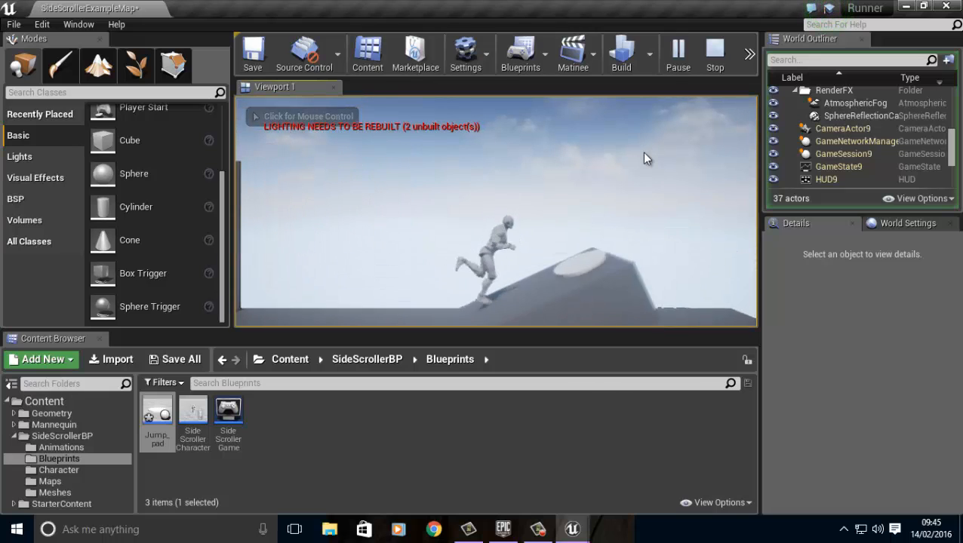
pyautogui.press('Escape')
pyautogui.press('f')
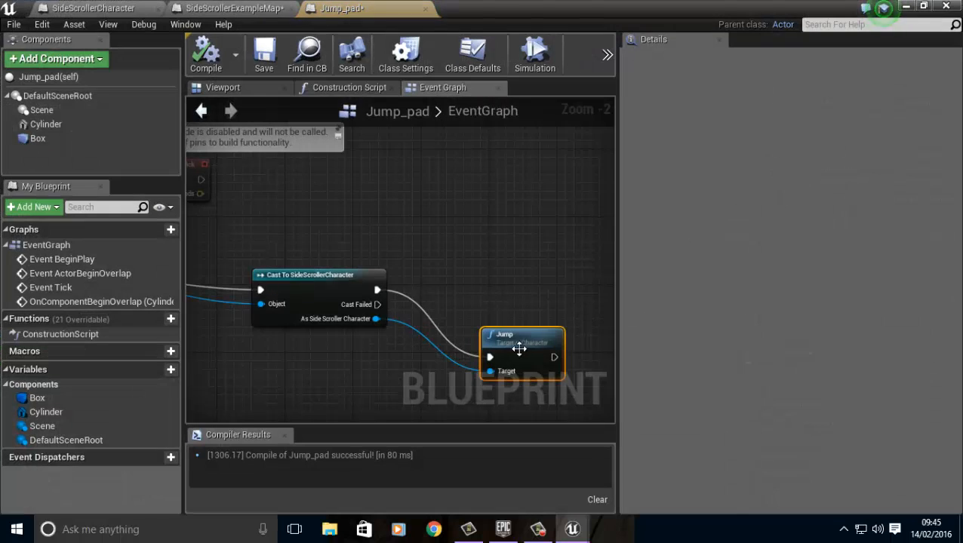
# - In the Jump_pad blueprint, select the Box component and add an On Component Begin Overlap event for it
pyautogui.moveTo(457, 299); pyautogui.dragTo(609, 349, button='right')
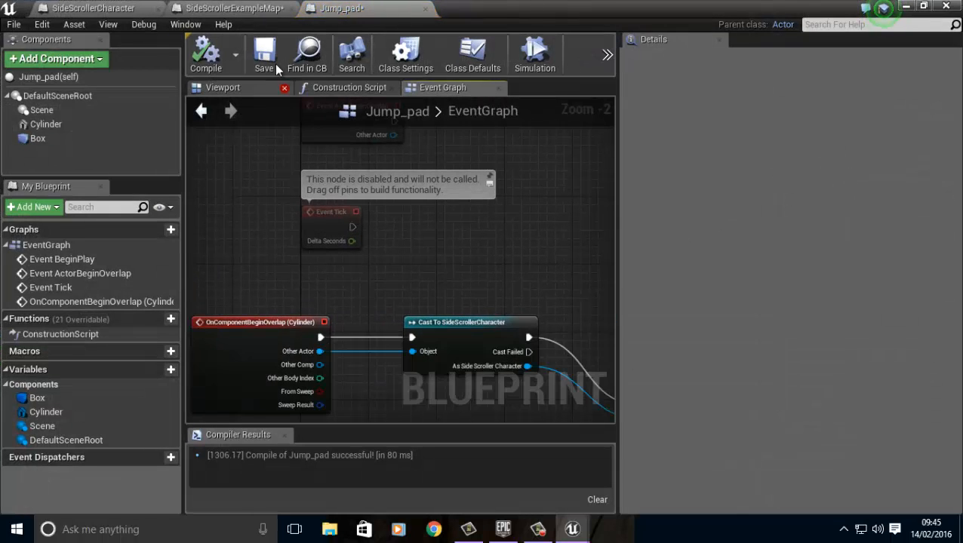
pyautogui.click(251, 89)
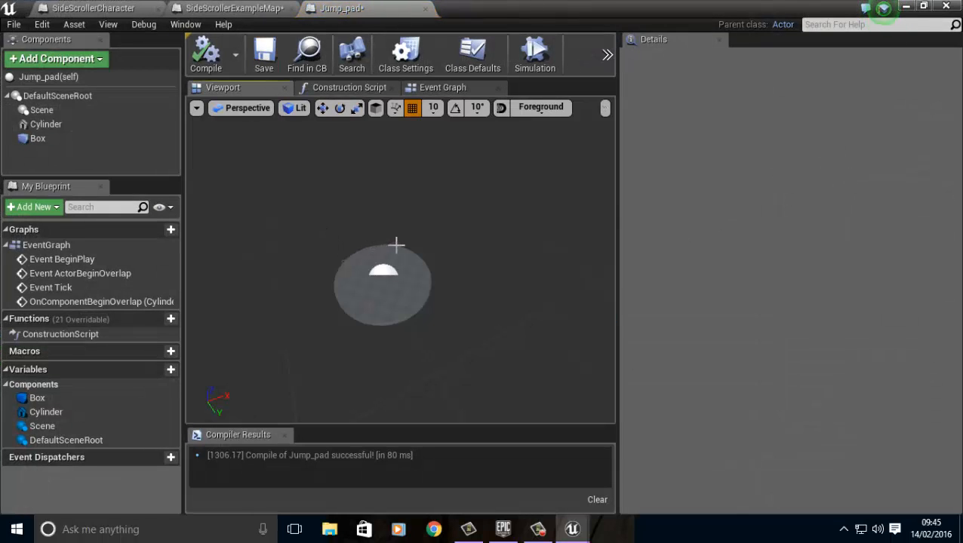
pyautogui.click(396, 246)
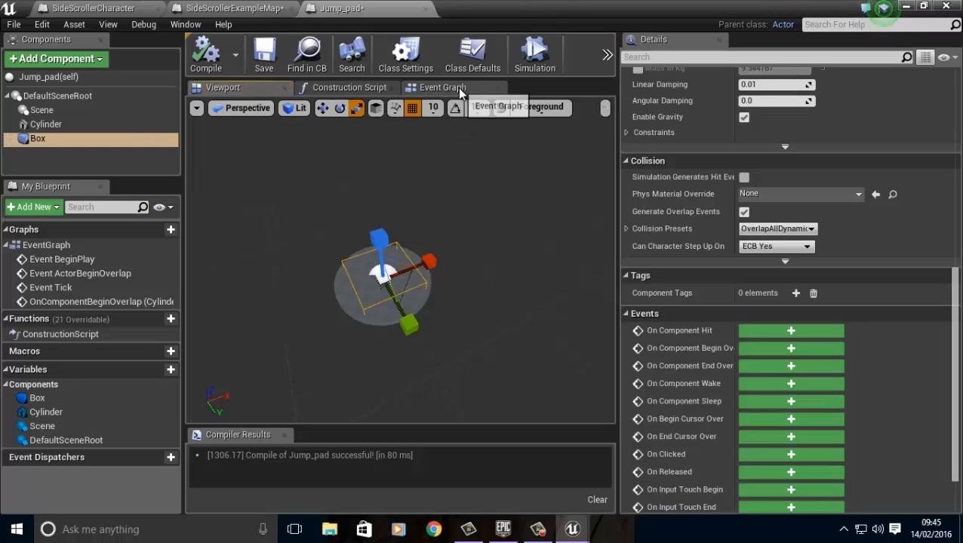
pyautogui.click(800, 349)
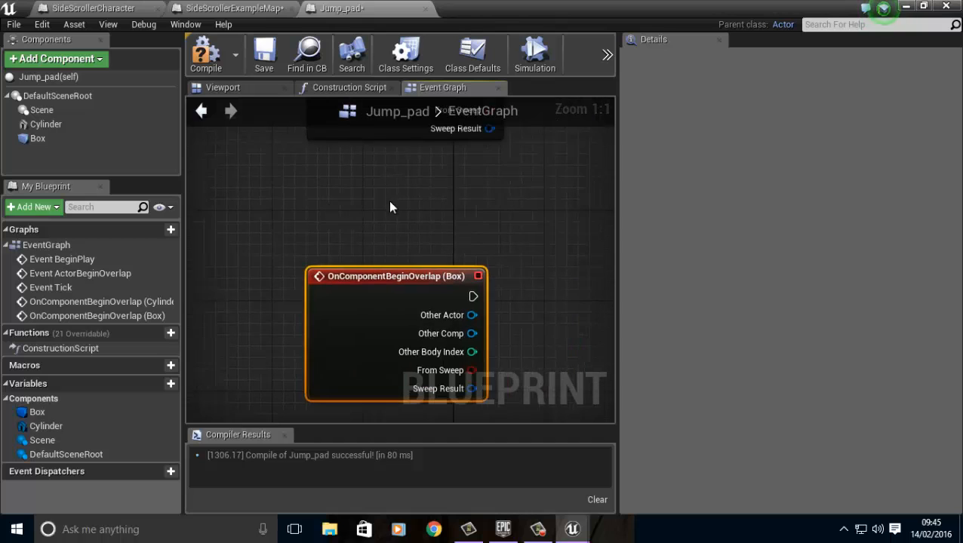
# - Replace the cylinder's overlap event with the Box one, wiring execution and Other Actor into Cast To SideScrollerCharacter, and compile the blueprint
pyautogui.scroll(-3, 390, 207)
pyautogui.moveTo(450, 227); pyautogui.dragTo(404, 257, button='right')
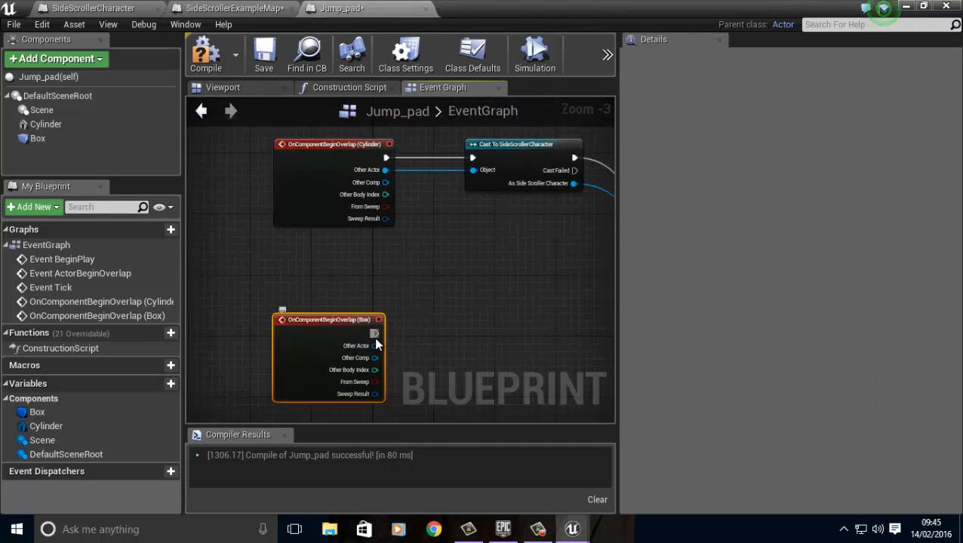
pyautogui.moveTo(375, 333); pyautogui.dragTo(473, 158)
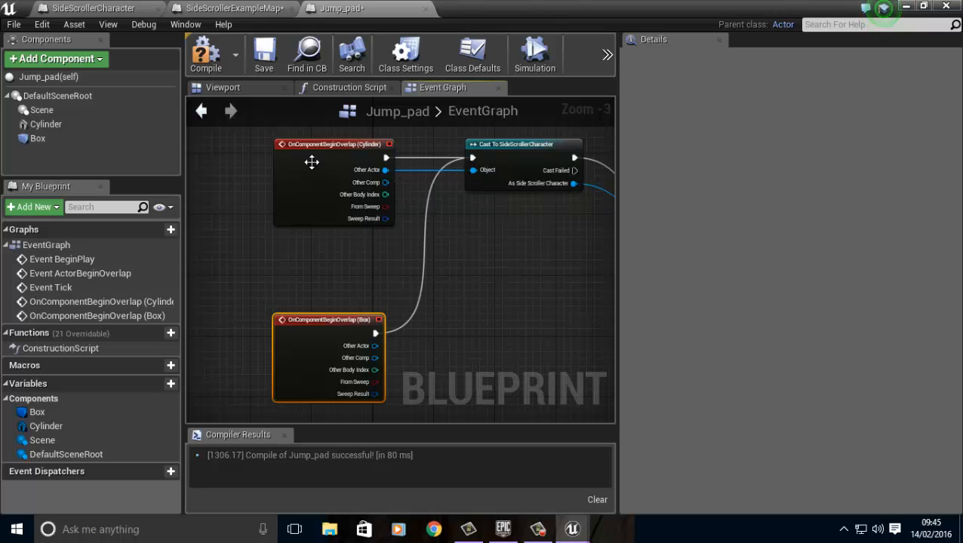
pyautogui.click(326, 223)
pyautogui.press('Delete')
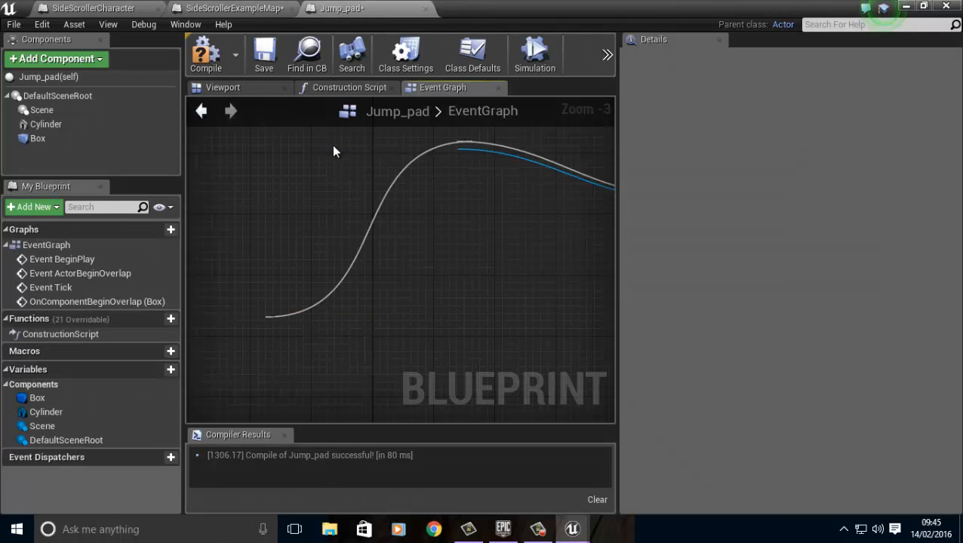
pyautogui.moveTo(329, 338); pyautogui.dragTo(474, 175)
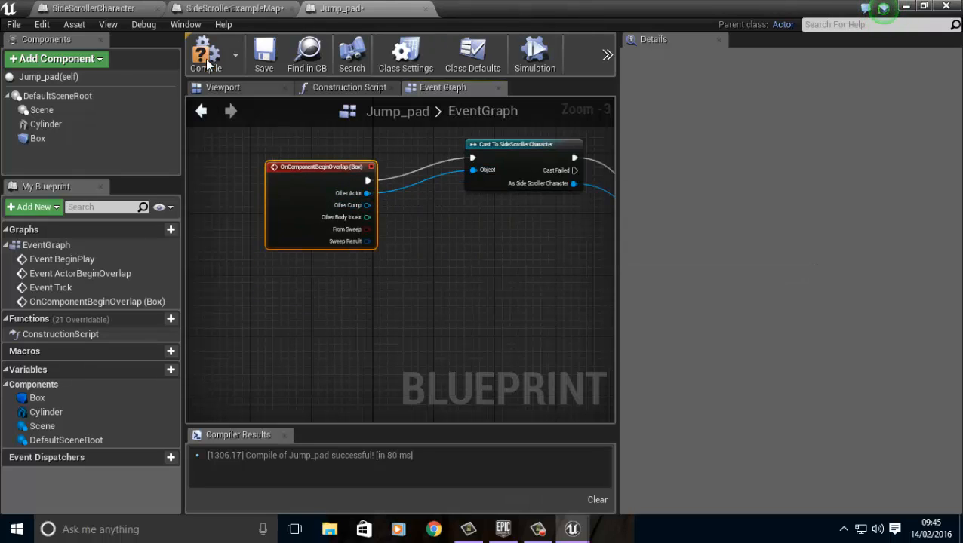
pyautogui.press('F7')
# - Return to the level editor and play-test the character's jump off the ramp with the Box-triggered jump pad
pyautogui.click(906, 7)
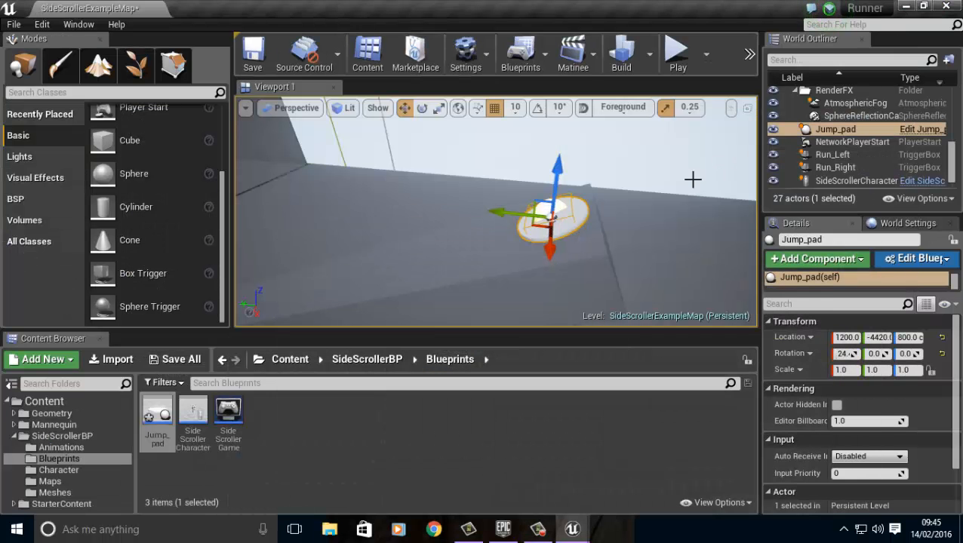
pyautogui.click(682, 61)
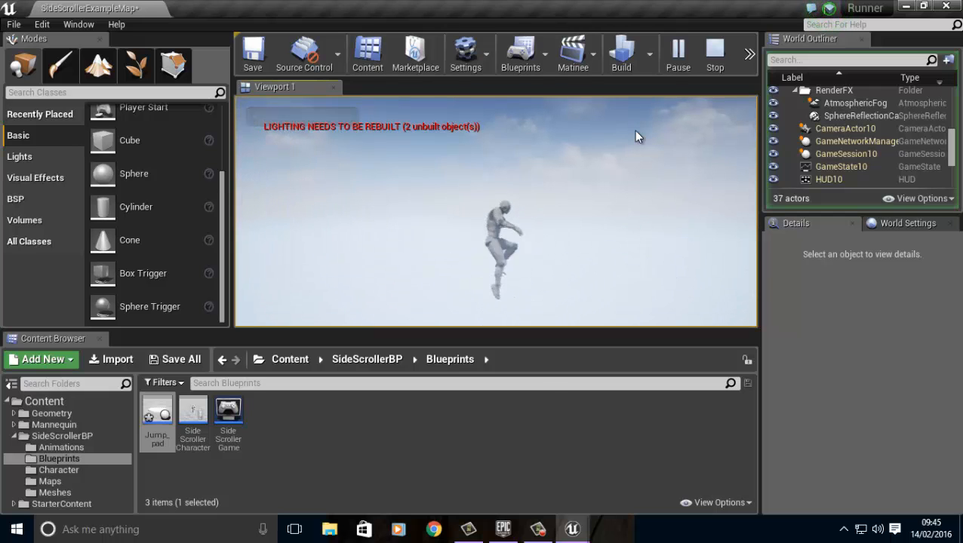
pyautogui.press('Escape')
pyautogui.moveTo(606, 178); pyautogui.dragTo(567, 241, button='right')
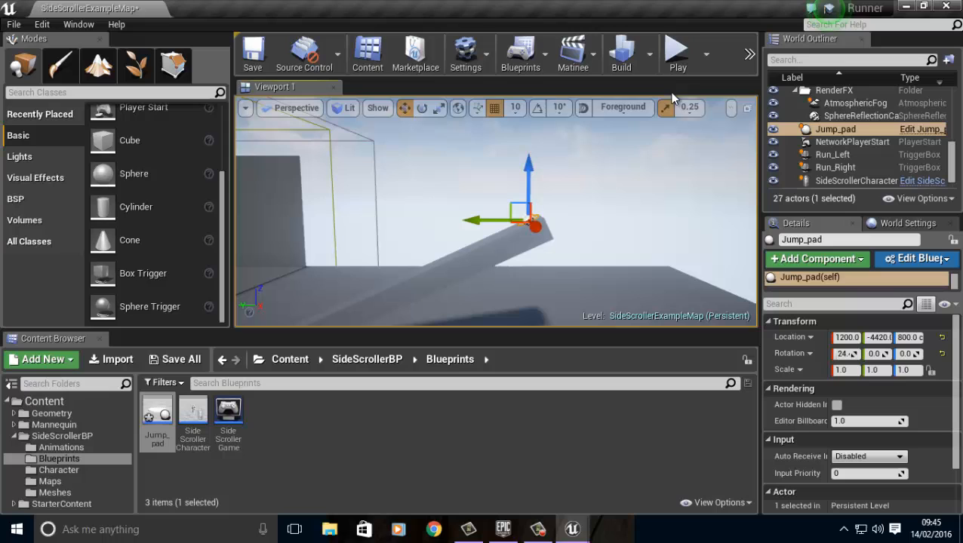
pyautogui.click(677, 53)
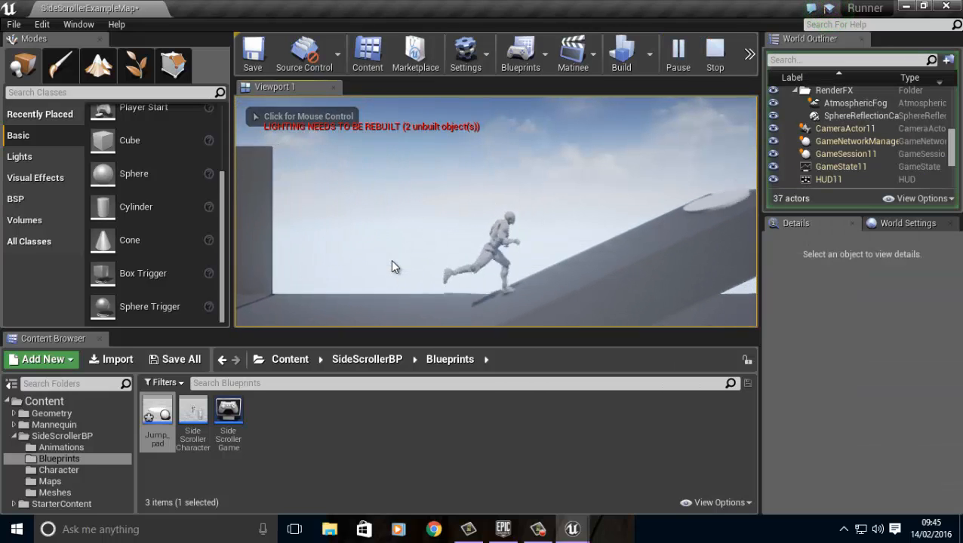
pyautogui.press('Escape')
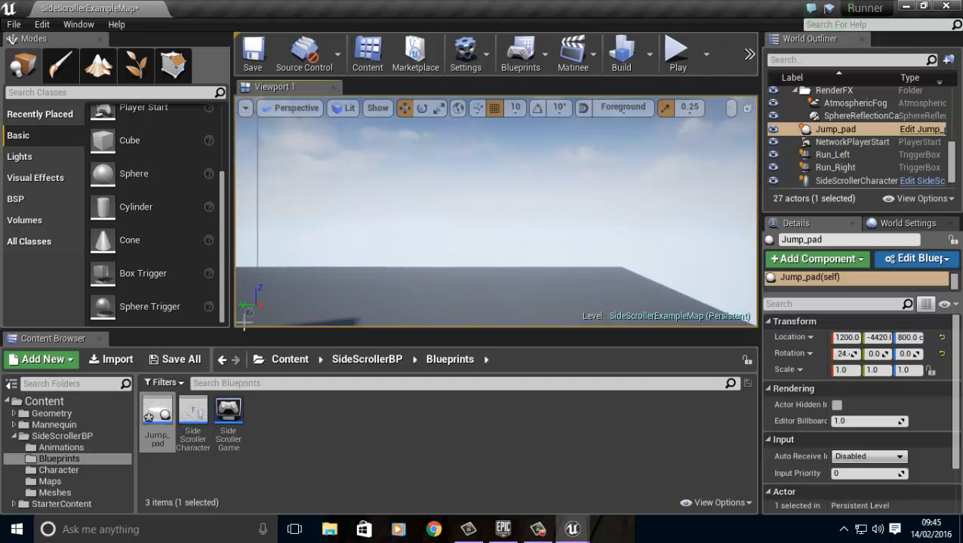
# - Place a basic Cube on the floor beyond the ramp's raised end, at about X 630, Y -5100, Z 110
pyautogui.moveTo(143, 145); pyautogui.dragTo(443, 294)
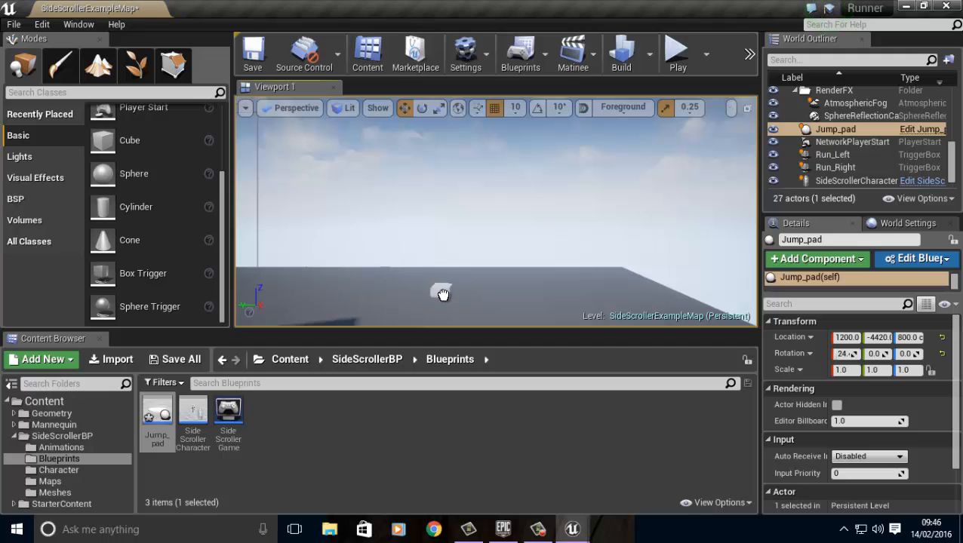
pyautogui.moveTo(483, 321); pyautogui.dragTo(483, 321)
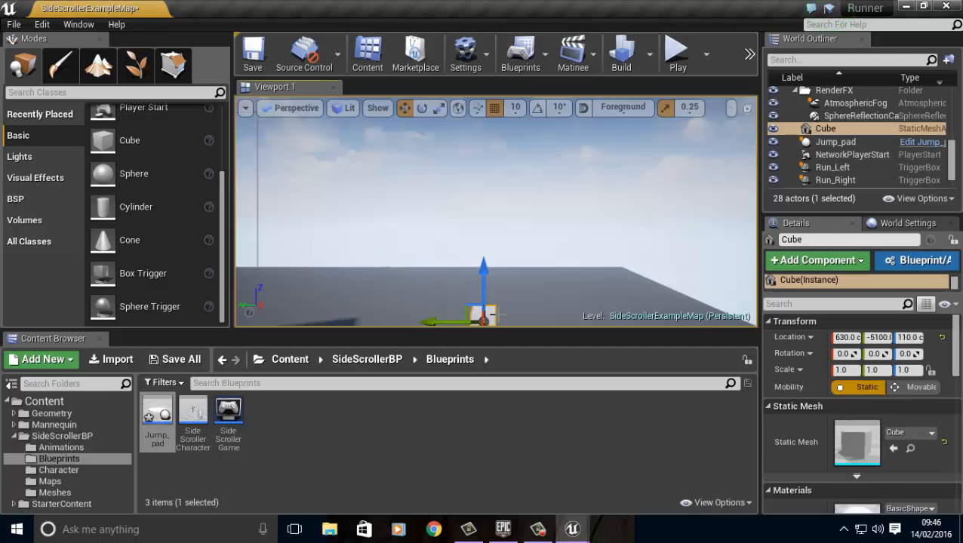
pyautogui.scroll(-3, 451, 316)
pyautogui.moveTo(452, 315); pyautogui.dragTo(374, 284, button='right')
# - Move the cube in line with the ramp and raise it off the floor, to about X 1220 and Z 410
pyautogui.moveTo(508, 302)
pyautogui.mouseDown()
pyautogui.moveTo(512, 333)
pyautogui.moveTo(517, 303)
pyautogui.mouseUp()
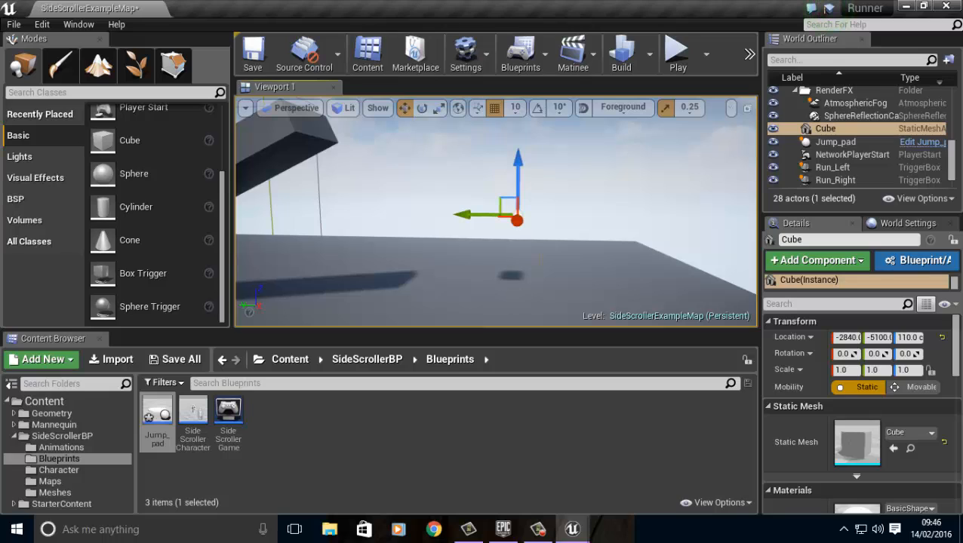
pyautogui.hotkey('ctrl', 'z')
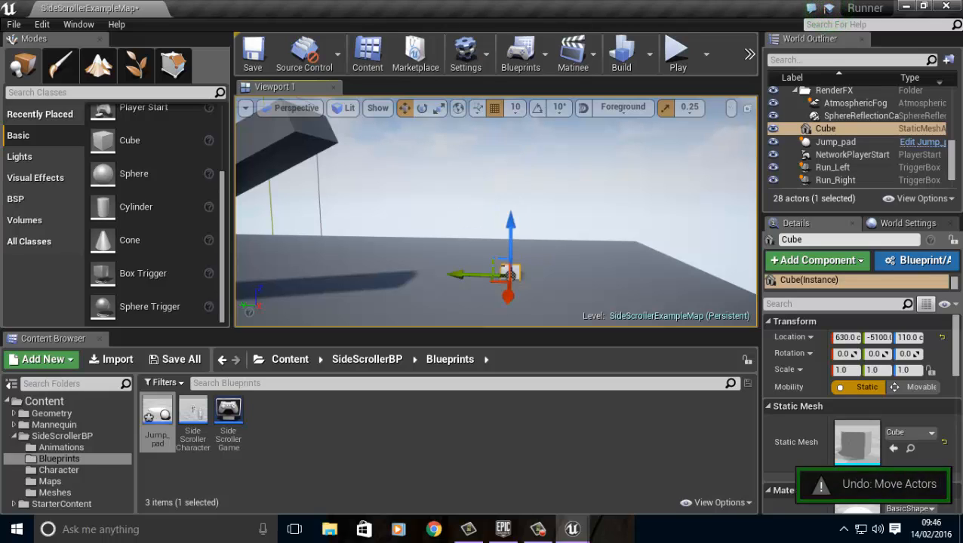
pyautogui.moveTo(511, 294)
pyautogui.mouseDown()
pyautogui.moveTo(504, 320)
pyautogui.moveTo(510, 312)
pyautogui.mouseUp()
pyautogui.moveTo(509, 258); pyautogui.dragTo(527, 184)
pyautogui.moveTo(337, 256); pyautogui.dragTo(342, 257, button='right')
pyautogui.moveTo(513, 230); pyautogui.dragTo(388, 240)
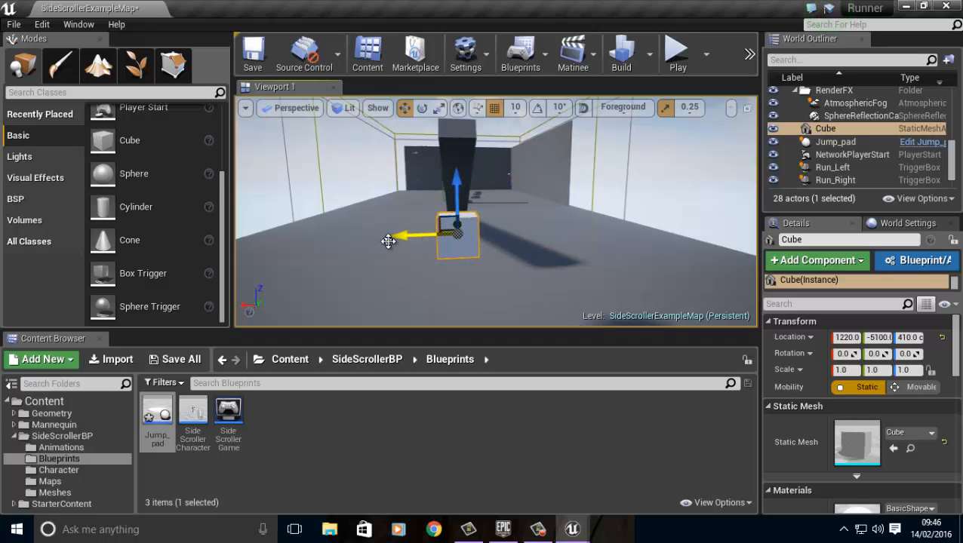
# - Align the cube with the ramp by giving it the ramp's exact X location, about 1206.6
pyautogui.moveTo(327, 260); pyautogui.dragTo(546, 261, button='right')
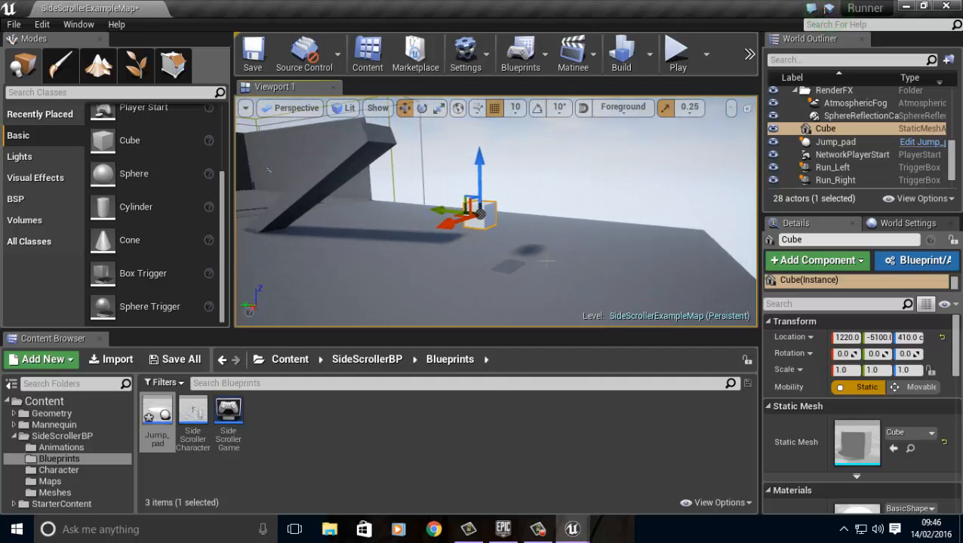
pyautogui.moveTo(459, 235); pyautogui.dragTo(429, 172, button='right')
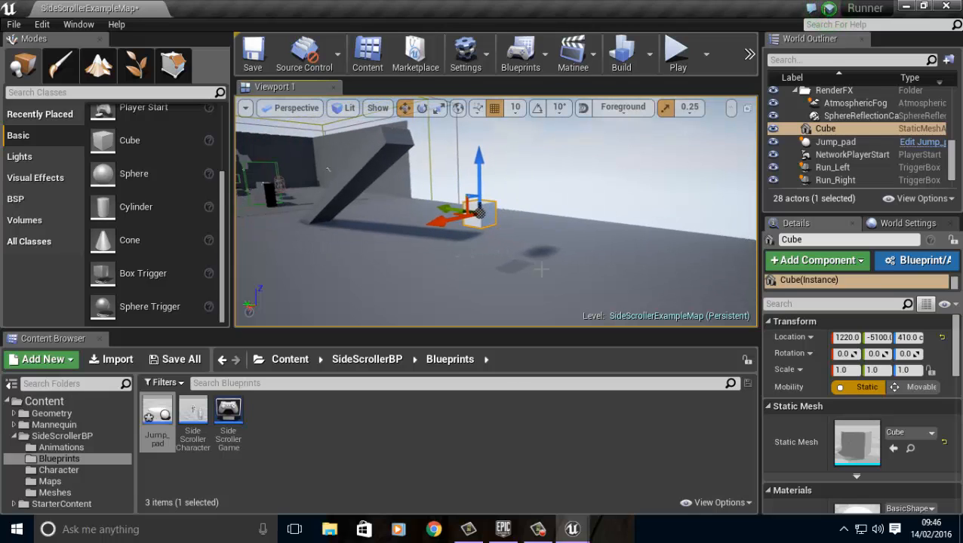
pyautogui.click(372, 165)
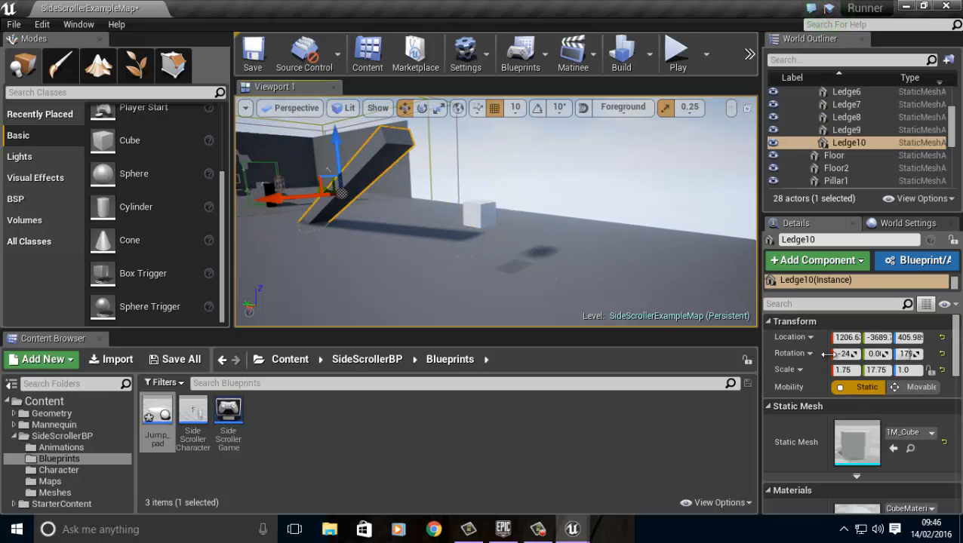
pyautogui.click(838, 339)
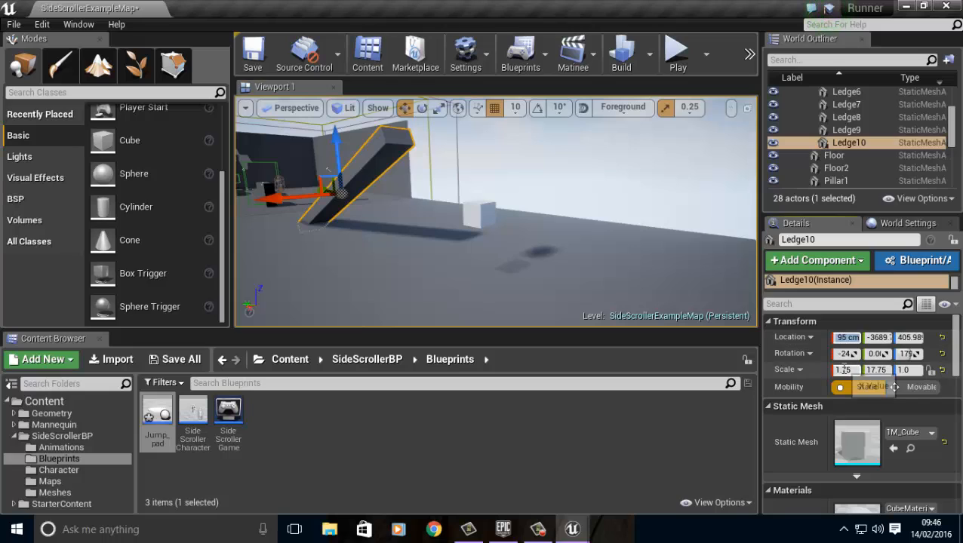
pyautogui.click(473, 216)
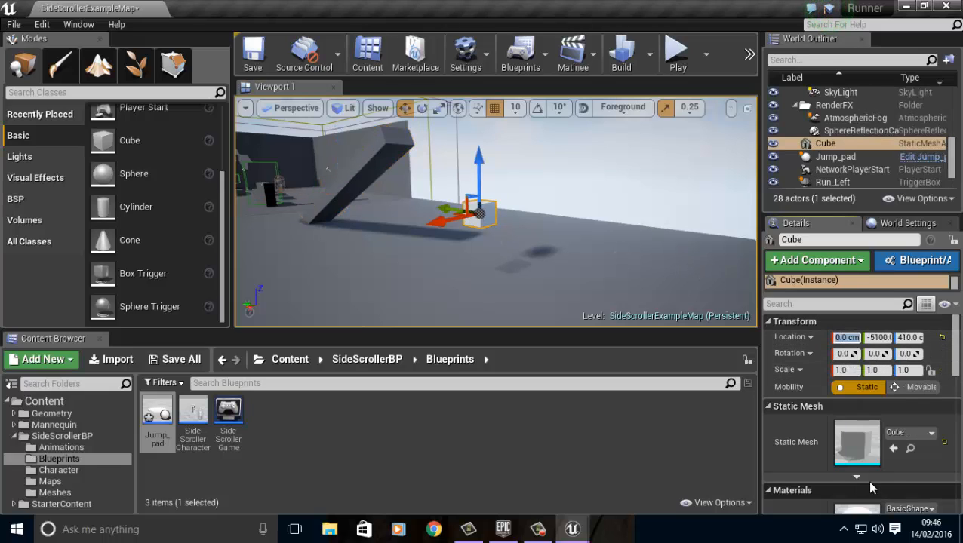
pyautogui.write('95')
pyautogui.press('Return')
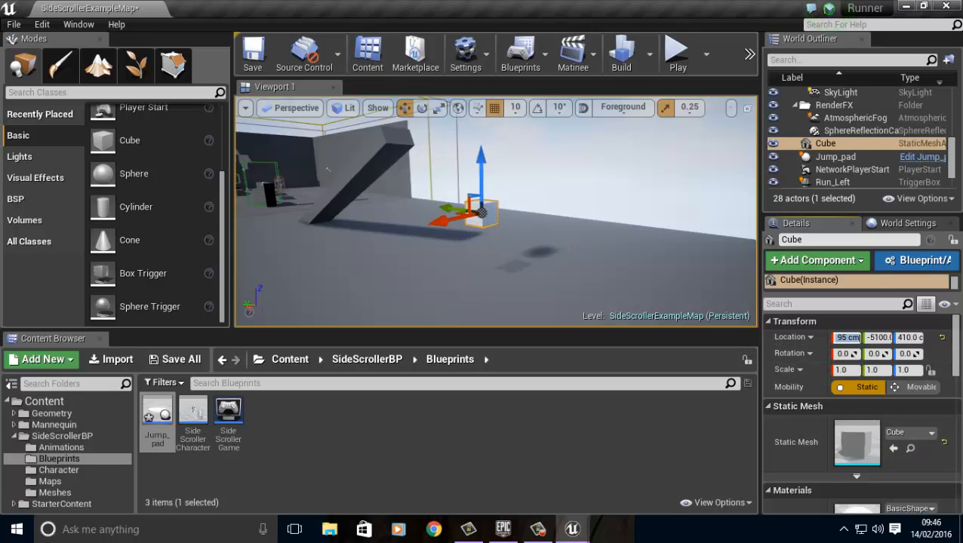
pyautogui.moveTo(560, 245); pyautogui.dragTo(550, 194, button='right')
pyautogui.press('w')
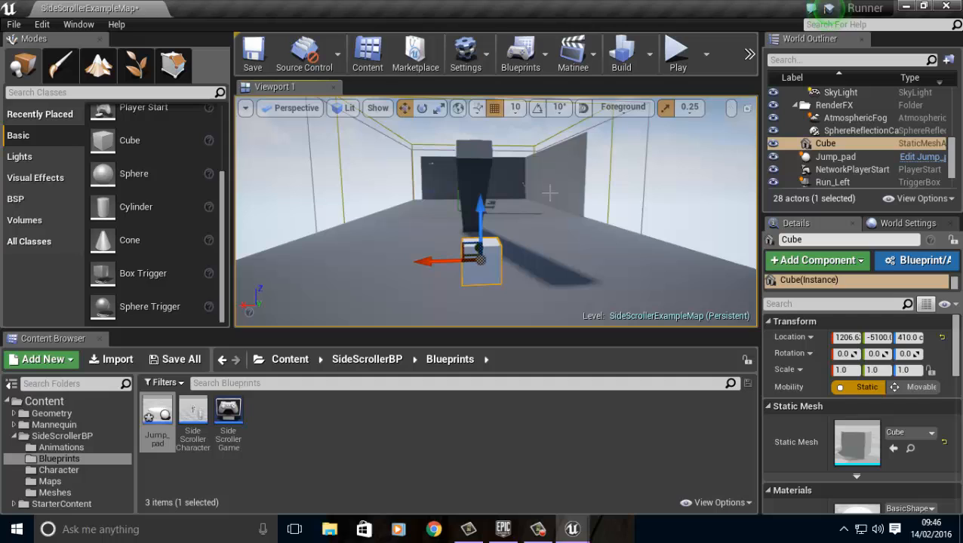
# - Scale the cube into a long platform, 2.0 in X and 20.0 in Y, keeping Z at 1.0
pyautogui.click(439, 107)
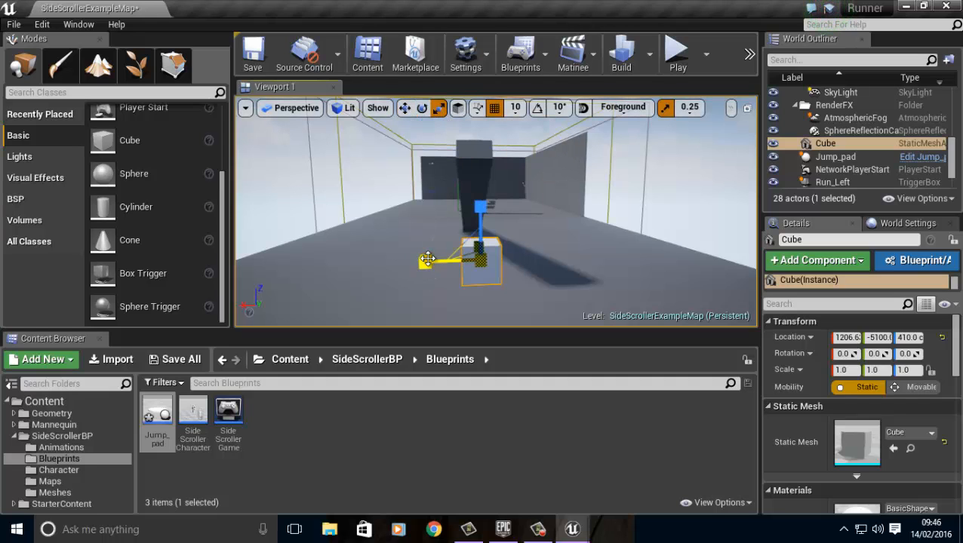
pyautogui.moveTo(427, 259); pyautogui.dragTo(348, 263)
pyautogui.moveTo(366, 267)
pyautogui.mouseDown(button='right')
pyautogui.moveTo(753, 268)
pyautogui.moveTo(380, 255)
pyautogui.mouseUp(button='right')
pyautogui.moveTo(376, 237); pyautogui.dragTo(33, 469)
pyautogui.moveTo(184, 491); pyautogui.dragTo(273, 518)
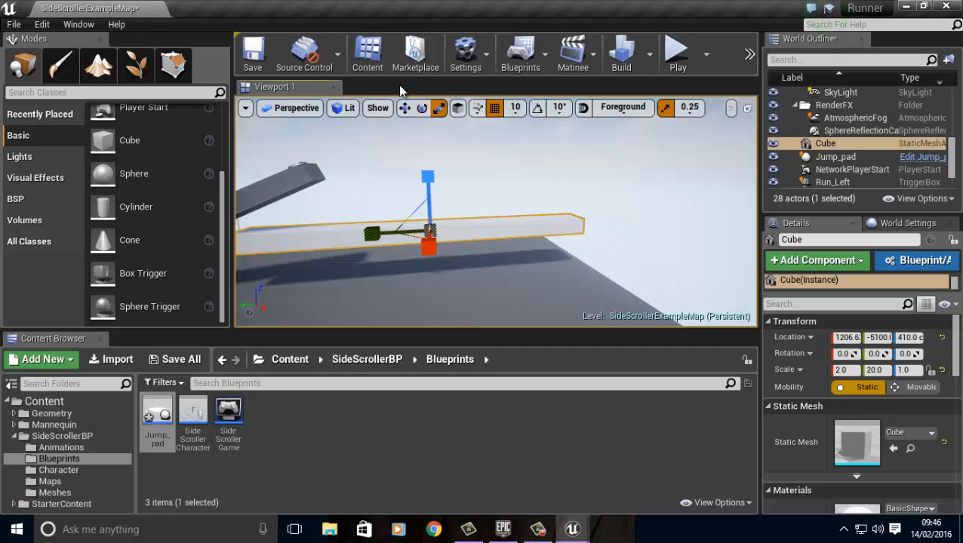
# - Move the platform cube along Y to -5930 and play-test the jump onto it
pyautogui.click(404, 107)
pyautogui.moveTo(408, 240); pyautogui.dragTo(510, 254)
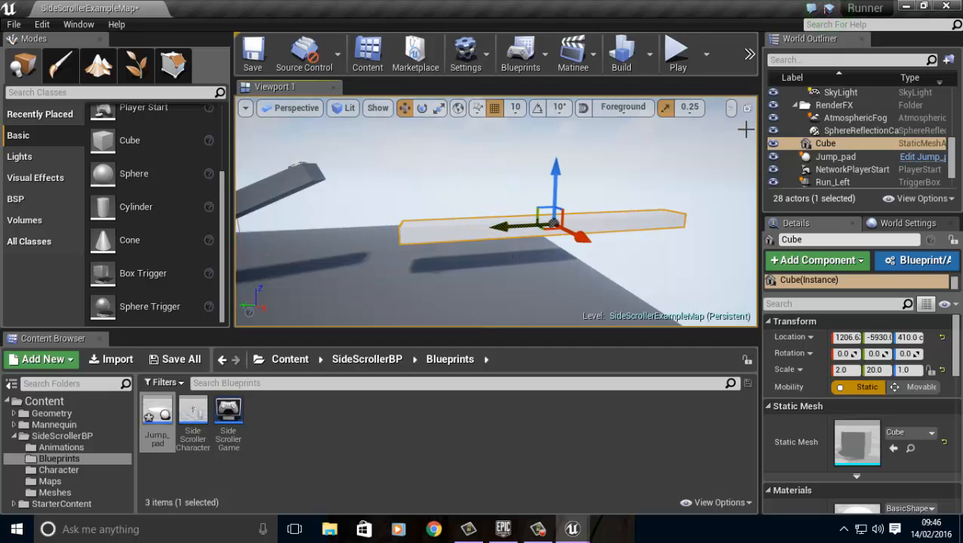
pyautogui.click(678, 54)
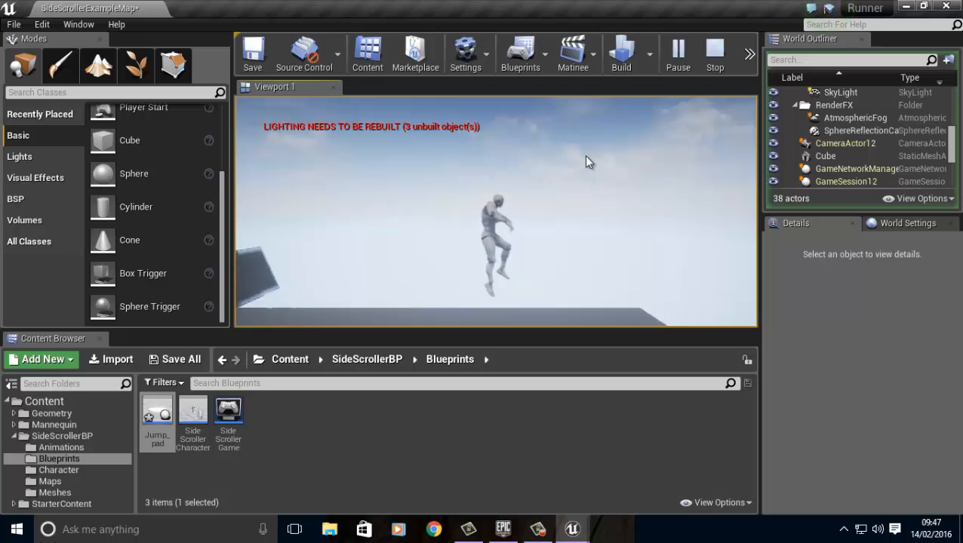
pyautogui.press('Escape')
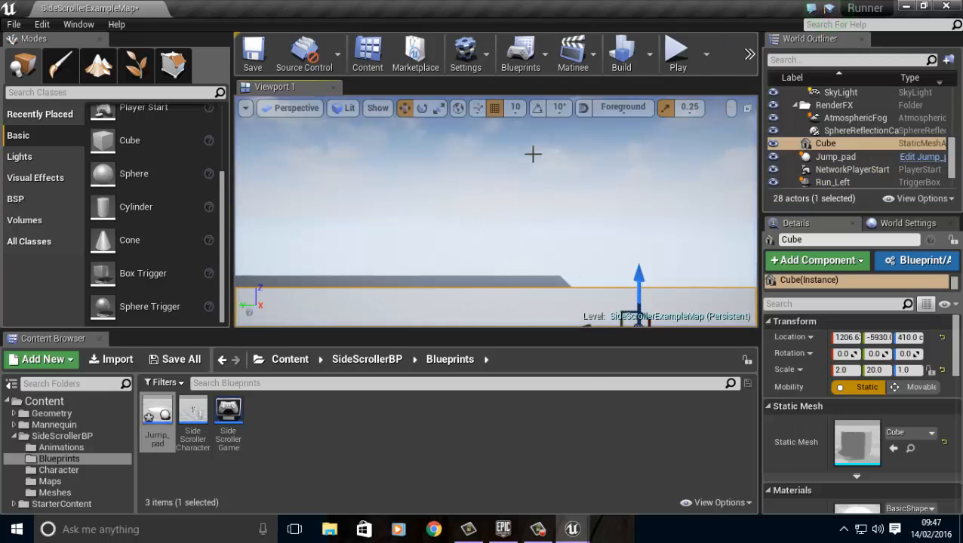
# - Shift the platform cube further along Y to -6000 and play-test the landing again
pyautogui.scroll(-4, 533, 154)
pyautogui.moveTo(539, 288); pyautogui.dragTo(561, 295)
pyautogui.click(677, 54)
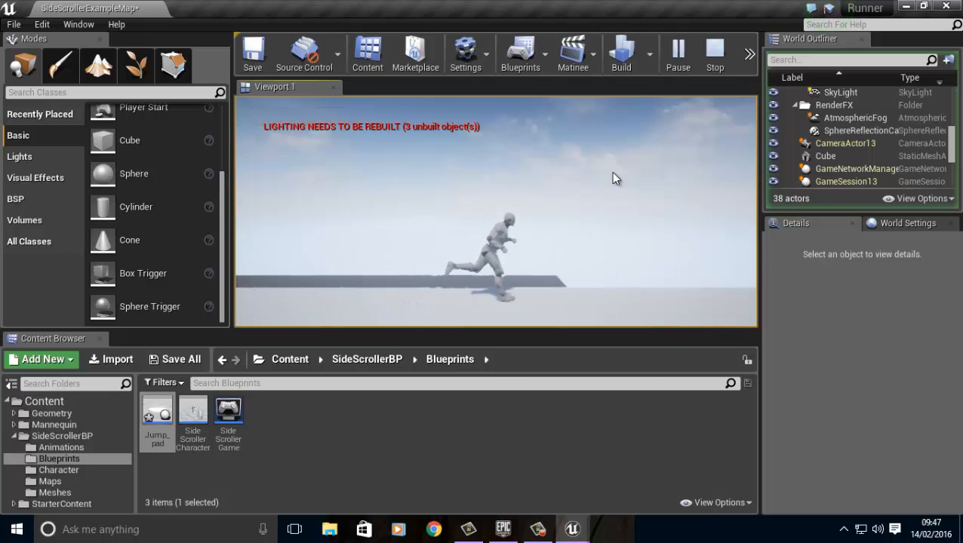
pyautogui.press('Escape')
# - Nudge the platform cube along Y to -6020 and run another play-test
pyautogui.moveTo(564, 251); pyautogui.dragTo(537, 260, button='right')
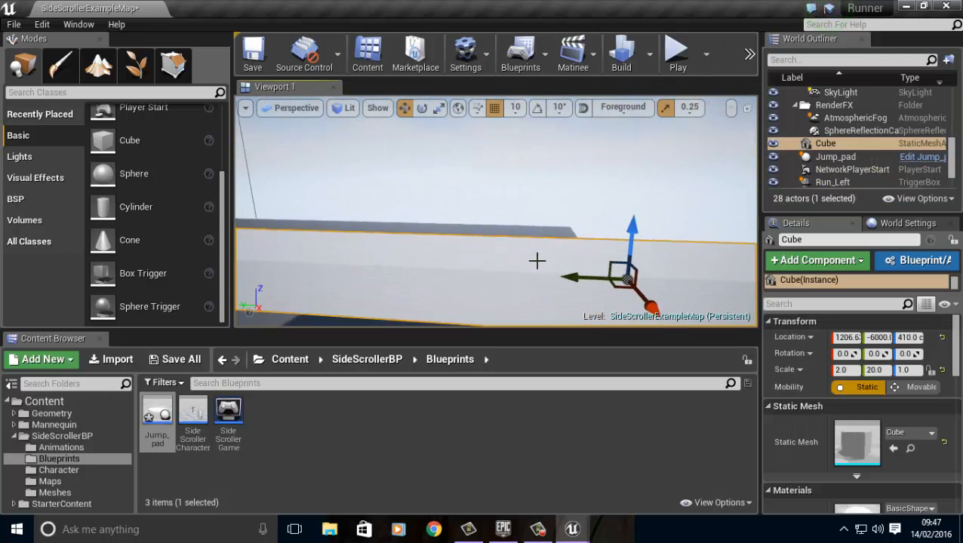
pyautogui.moveTo(569, 274); pyautogui.dragTo(578, 282)
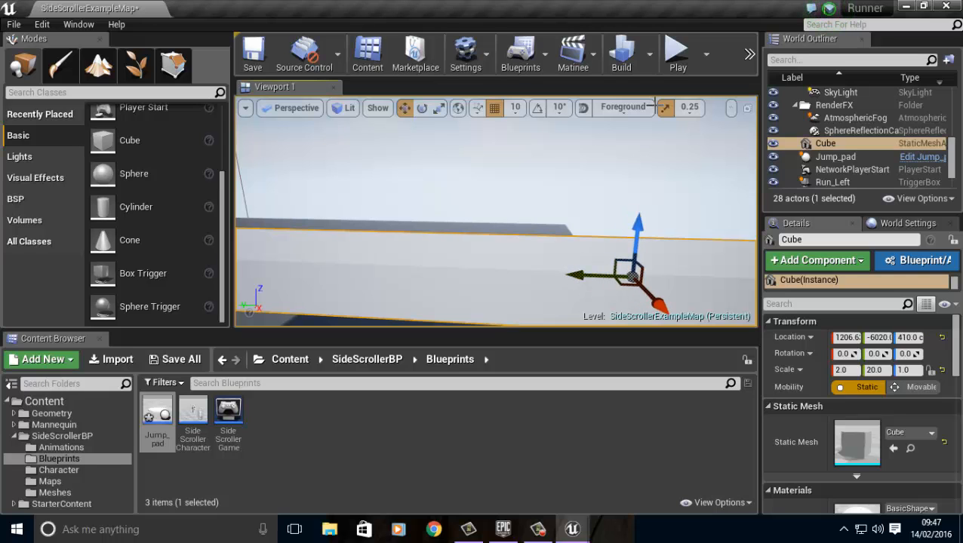
pyautogui.click(677, 52)
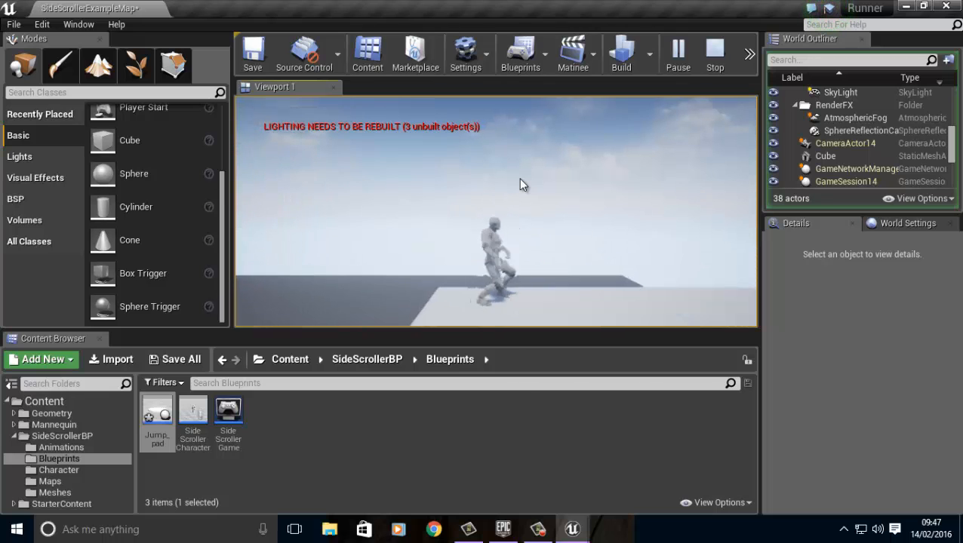
pyautogui.press('Escape')
# - Open the placed Jump_pad's blueprint and move its Jump node closer in line with the Cast To SideScrollerCharacter node
pyautogui.moveTo(473, 259); pyautogui.dragTo(358, 364, button='right')
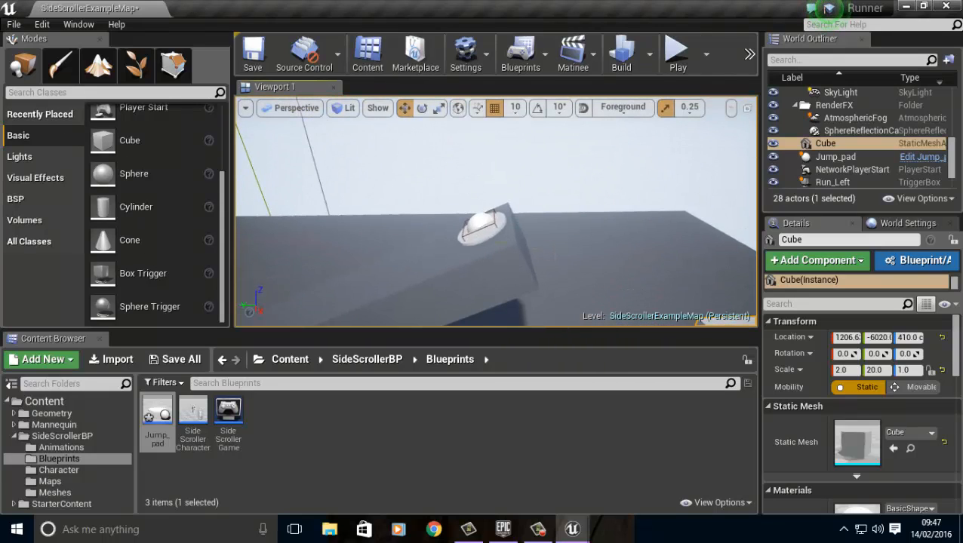
pyautogui.click(493, 223)
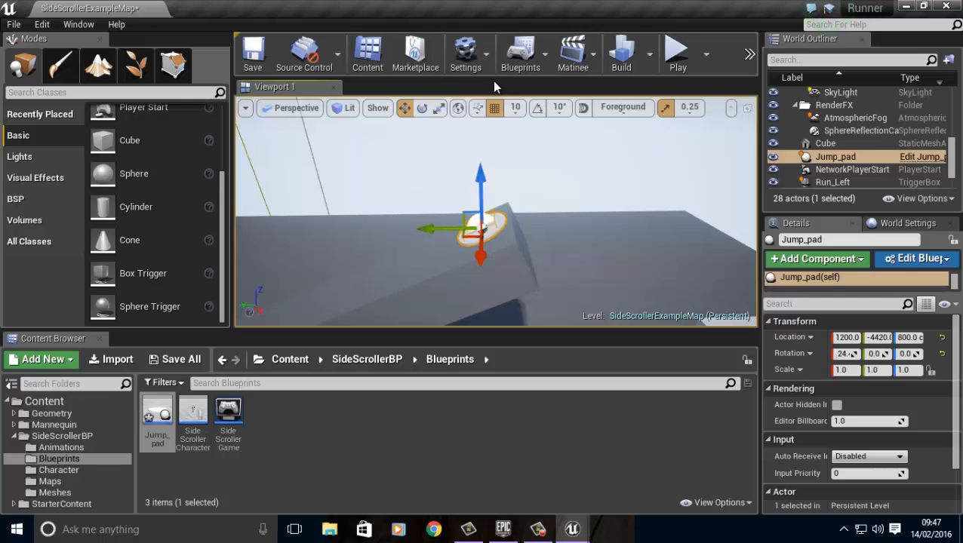
pyautogui.click(920, 157)
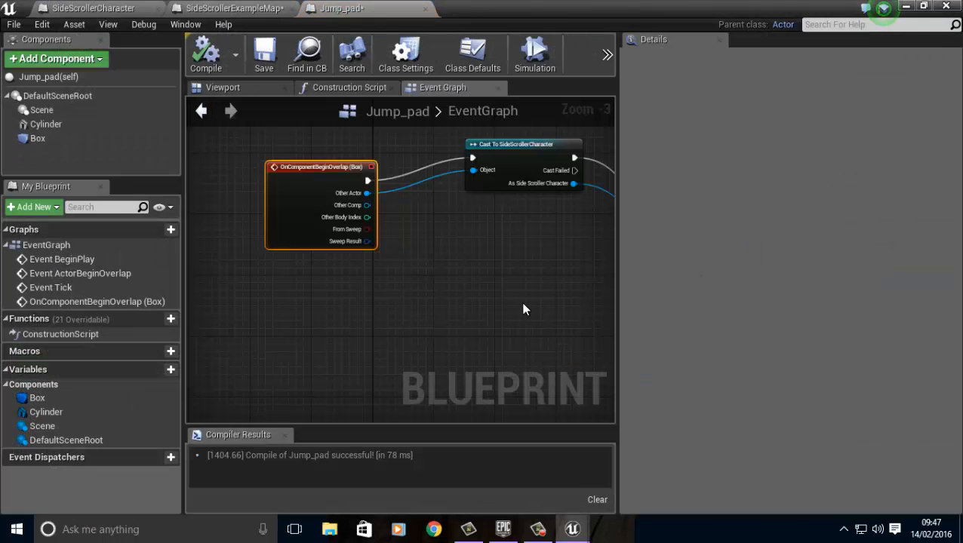
pyautogui.moveTo(481, 298); pyautogui.dragTo(324, 342, button='right')
pyautogui.moveTo(467, 333); pyautogui.dragTo(427, 333, button='right')
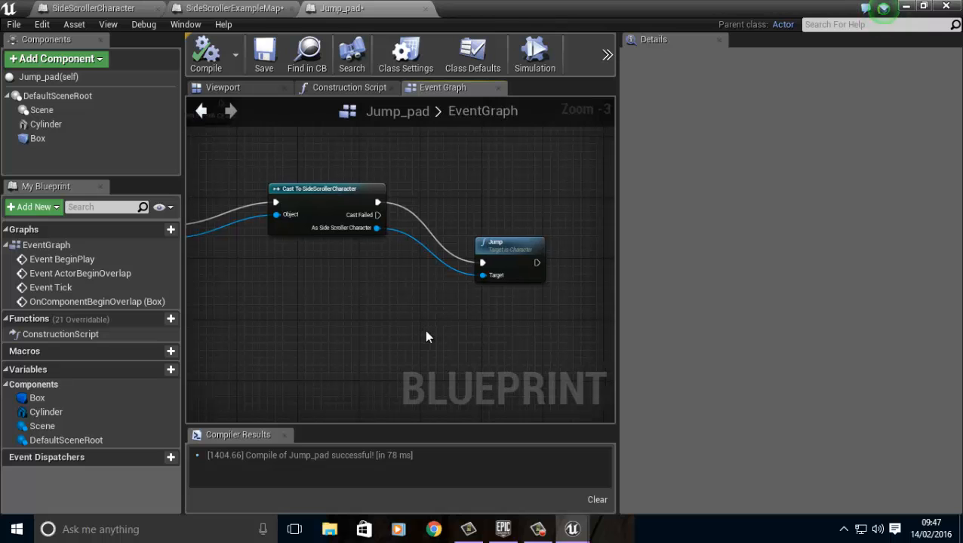
pyautogui.moveTo(488, 252); pyautogui.dragTo(518, 214)
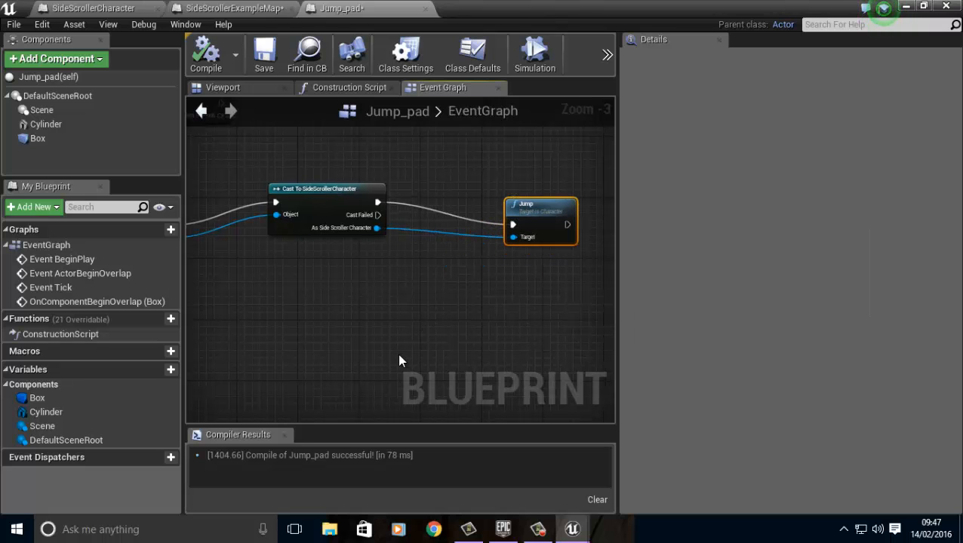
# - Examine the Jump group in the SideScrollerCharacter event graph, including its Jump function node
pyautogui.click(91, 8)
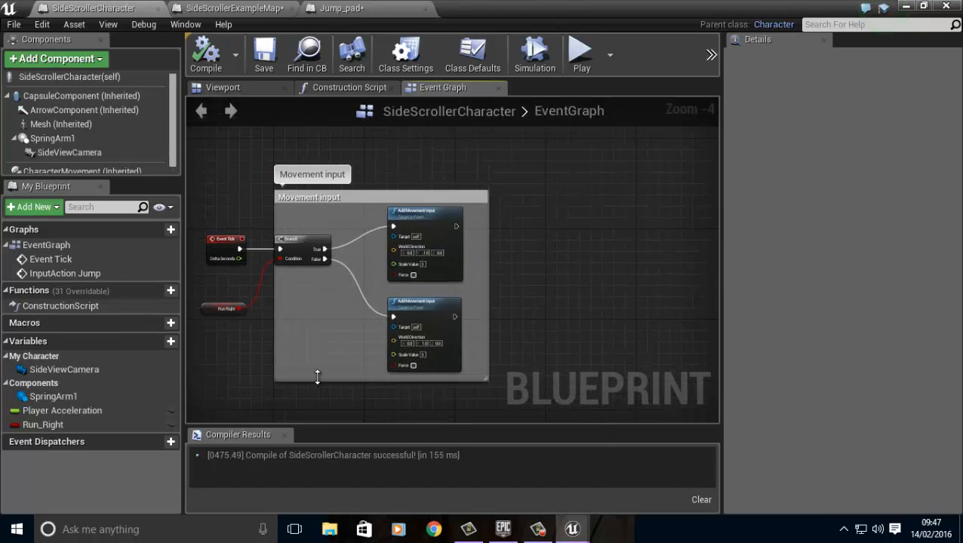
pyautogui.scroll(-3, 318, 381)
pyautogui.moveTo(356, 382); pyautogui.dragTo(537, 226, button='right')
pyautogui.scroll(5, 456, 320)
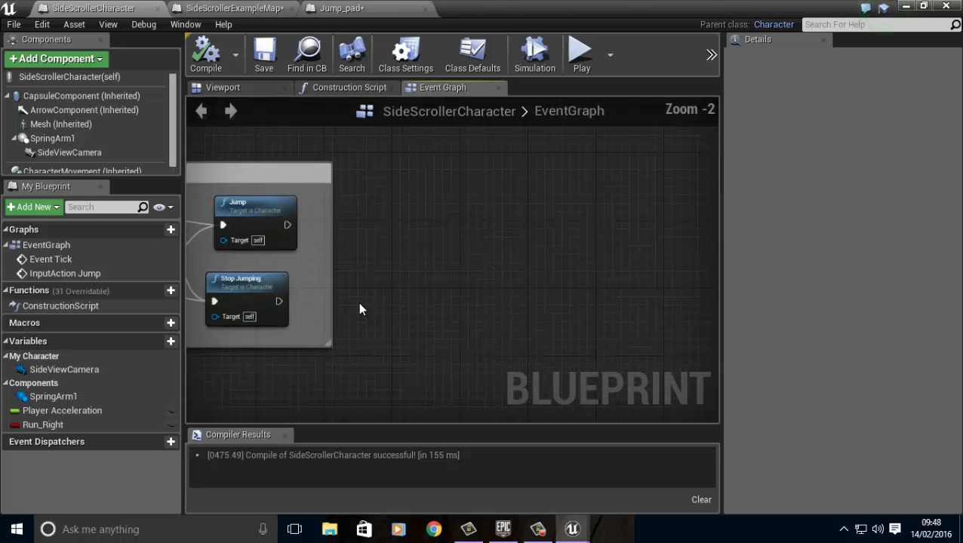
pyautogui.moveTo(360, 309); pyautogui.dragTo(588, 313, button='right')
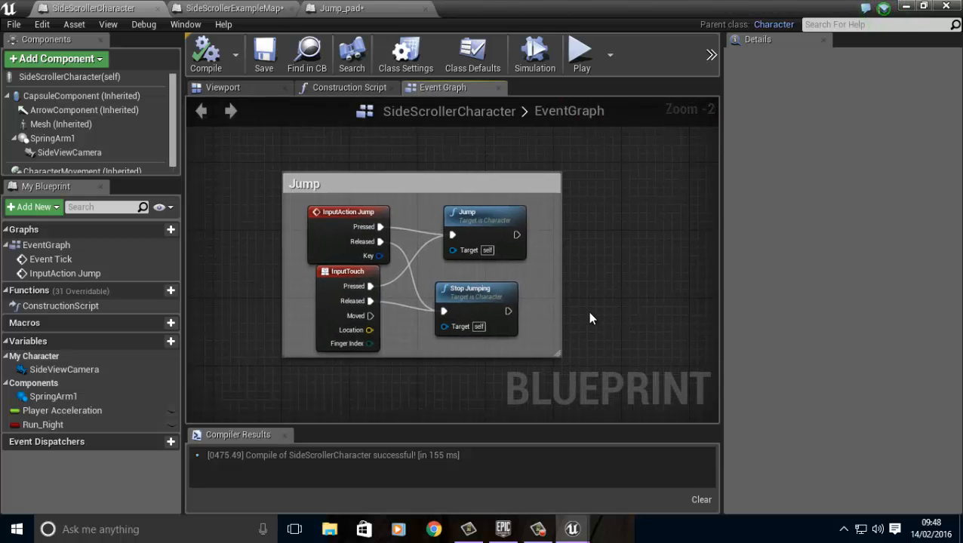
pyautogui.click(524, 235)
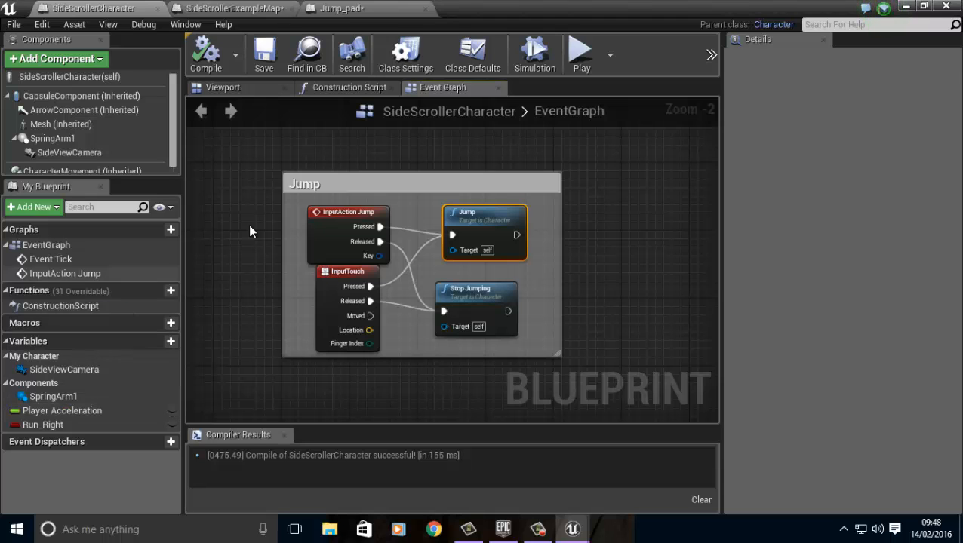
pyautogui.moveTo(584, 264); pyautogui.dragTo(445, 294, button='right')
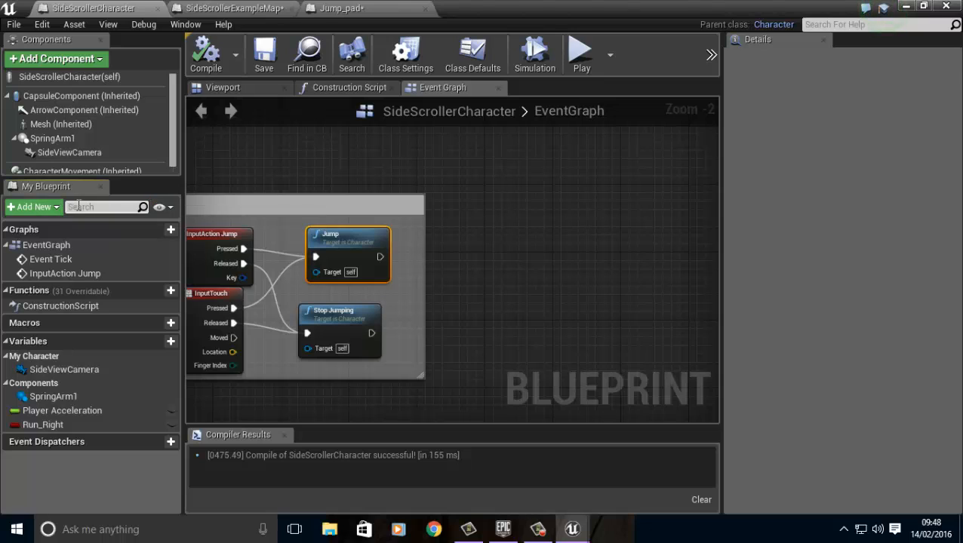
# - Search the SideScrollerCharacter blueprint for "Jump" and locate the InputAction Jump event in the graph
pyautogui.write('Jump')
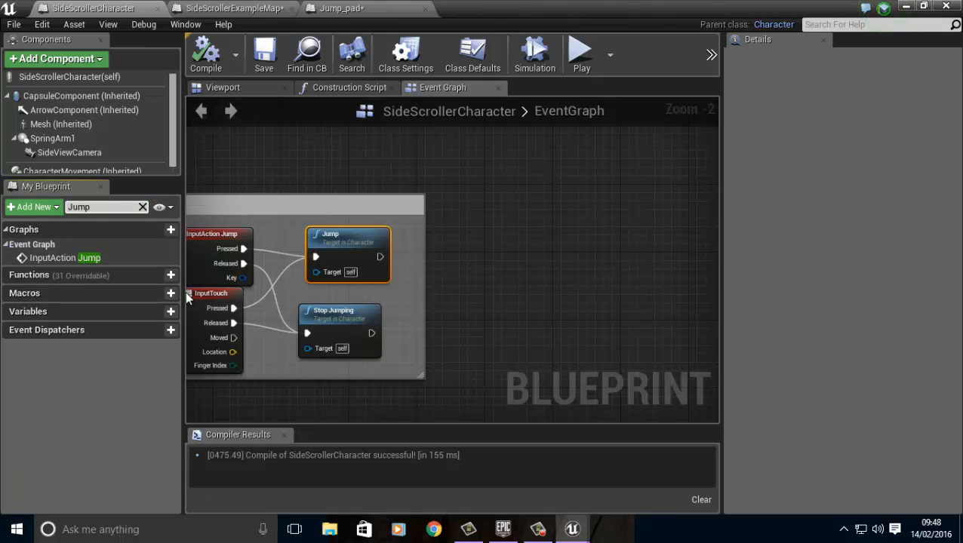
pyautogui.click(43, 260)
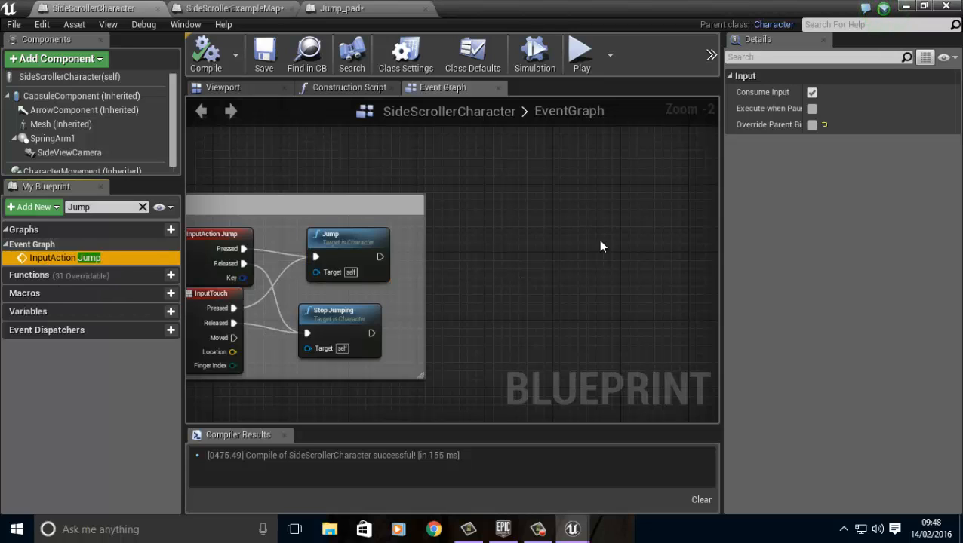
pyautogui.doubleClick(43, 260)
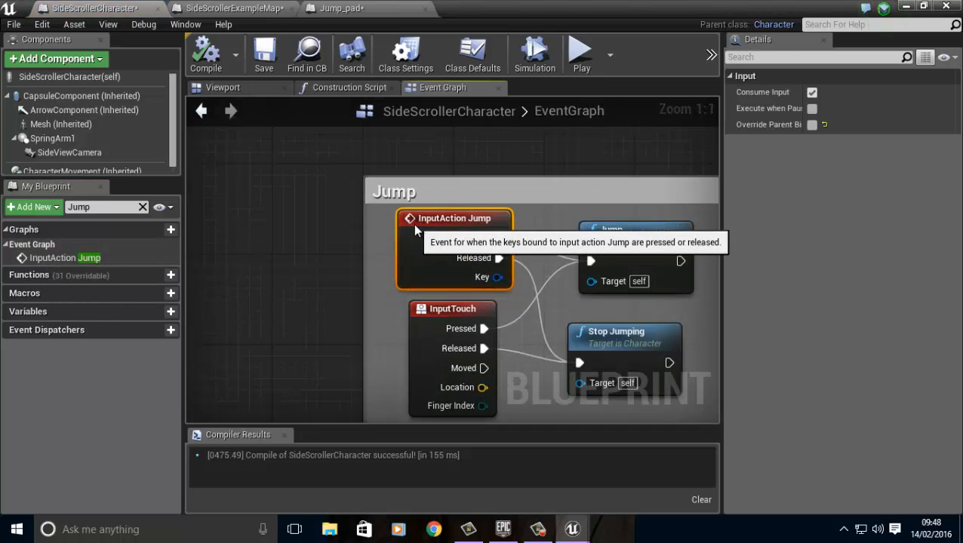
pyautogui.click(311, 315)
pyautogui.moveTo(313, 324); pyautogui.dragTo(224, 322, button='right')
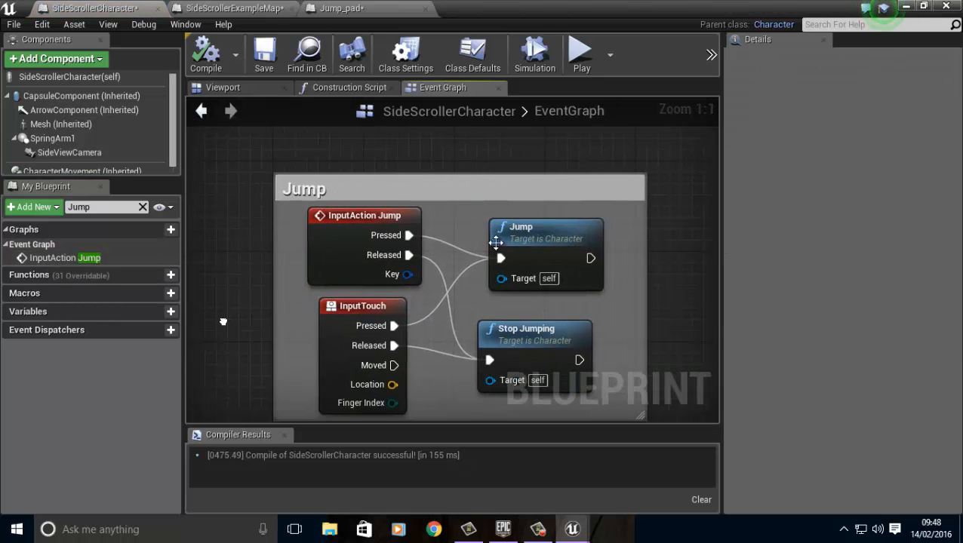
# - Check the overridable functions of the SideScrollerCharacter blueprint for jump-related entries
pyautogui.click(537, 236)
pyautogui.click(26, 277)
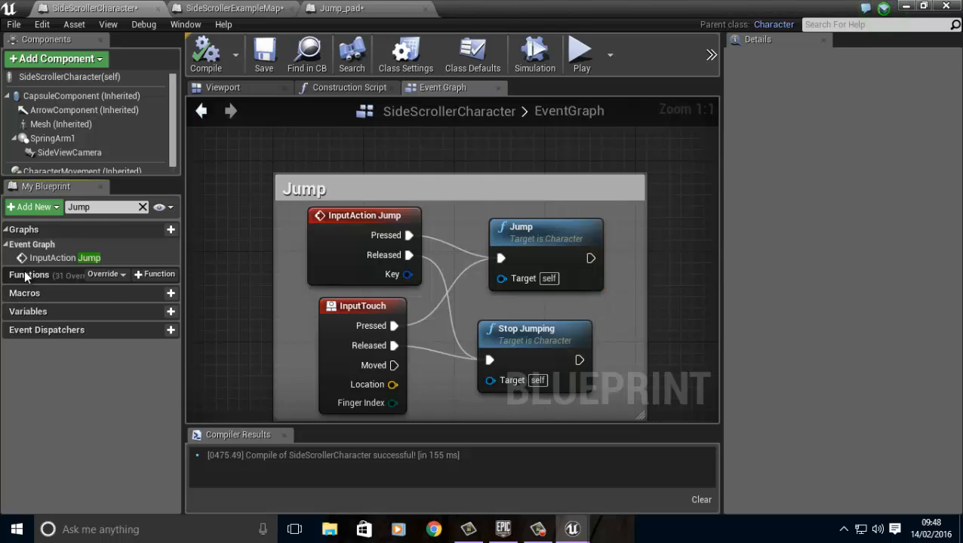
pyautogui.click(120, 275)
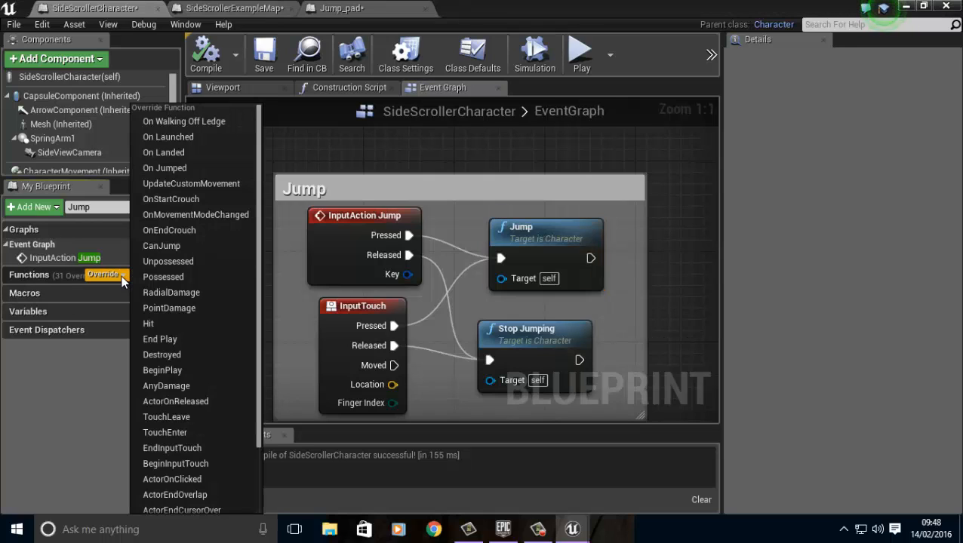
pyautogui.click(90, 406)
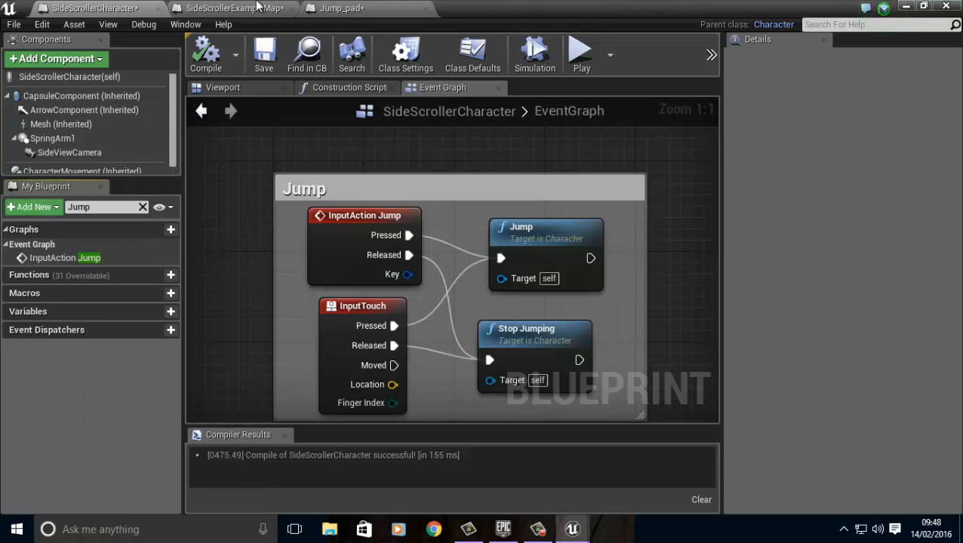
# - Return to the Jump_pad blueprint and review its Jump node's available actions and the overlap event chain
pyautogui.click(341, 8)
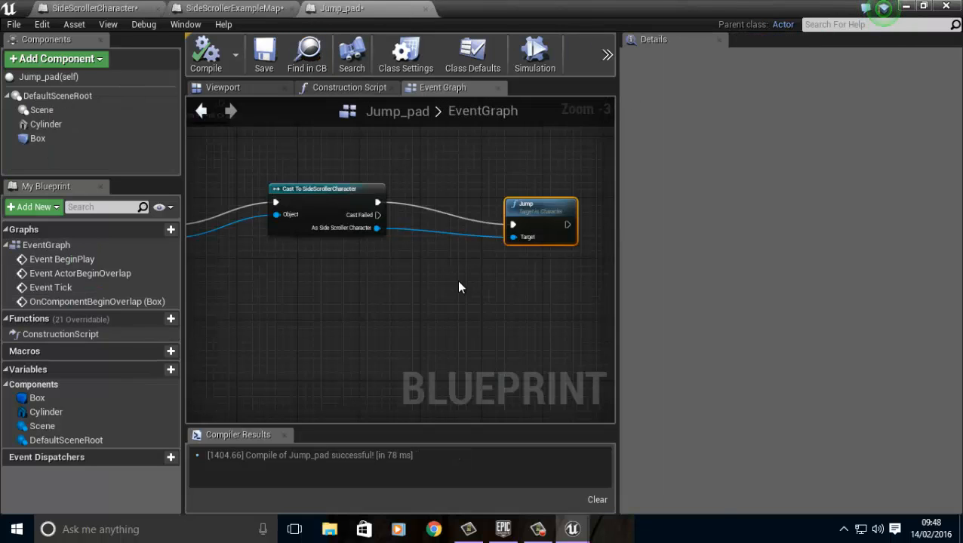
pyautogui.moveTo(458, 283); pyautogui.dragTo(309, 338, button='right')
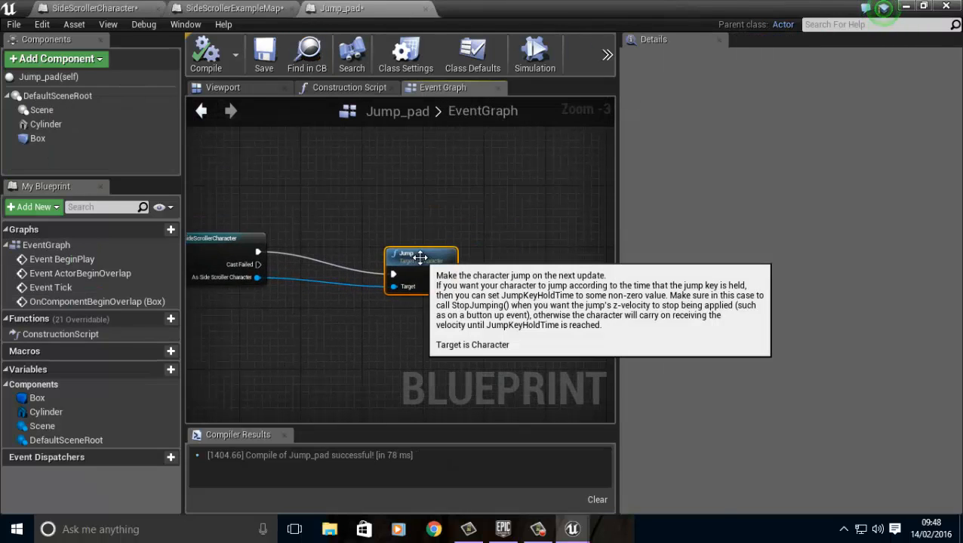
pyautogui.rightClick(420, 258)
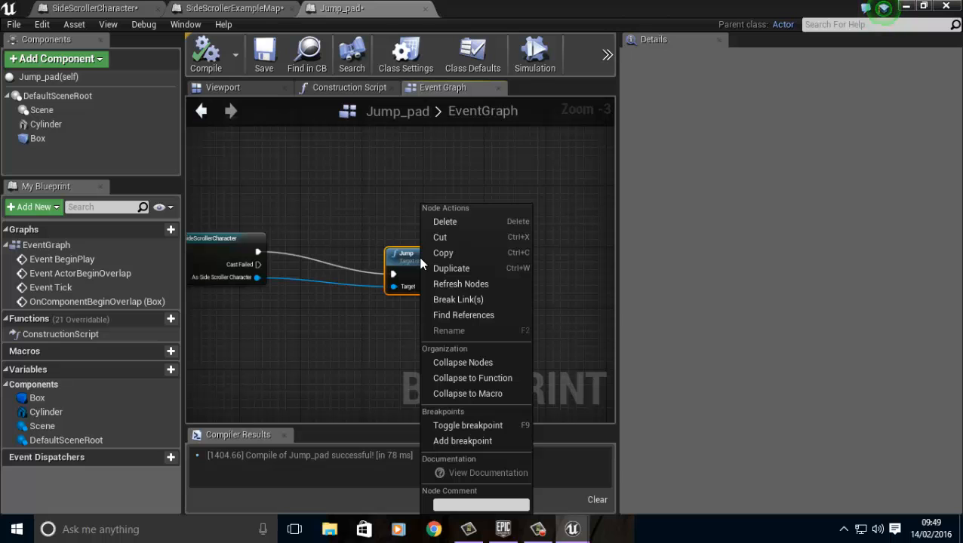
pyautogui.click(363, 344)
pyautogui.scroll(-2, 366, 351)
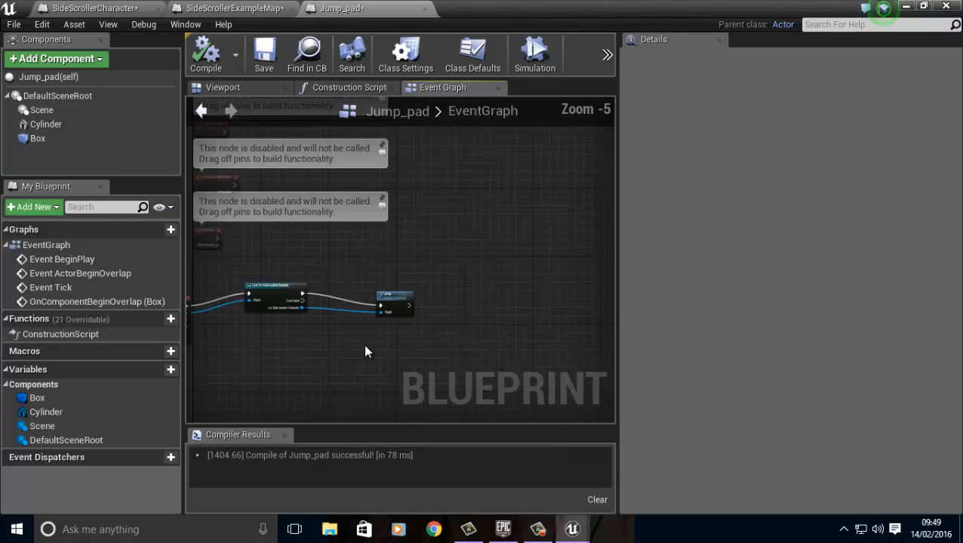
pyautogui.moveTo(365, 351); pyautogui.dragTo(502, 349, button='right')
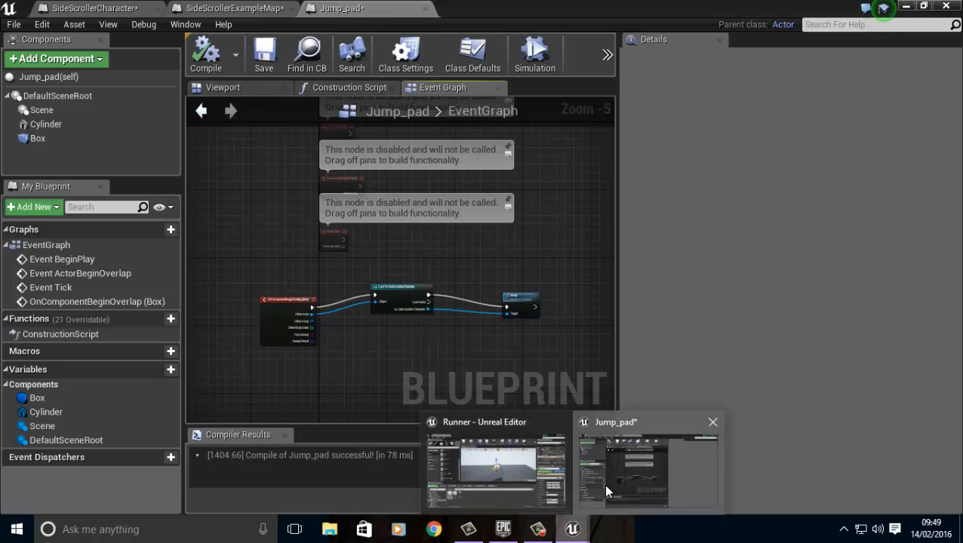
# - Inspect the ramp and jump pad in the level, and return to the Jump node in the Jump_pad blueprint
pyautogui.click(909, 8)
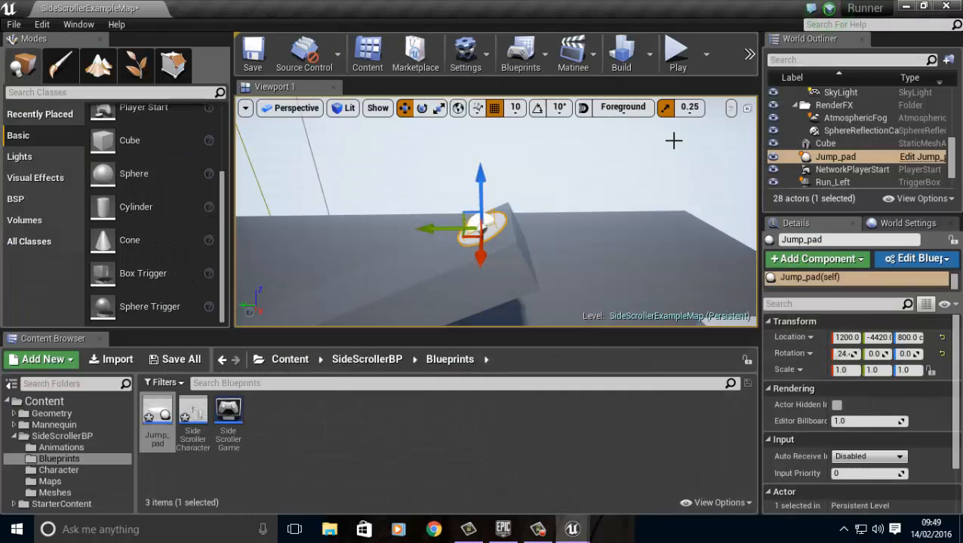
pyautogui.moveTo(517, 249); pyautogui.dragTo(360, 262, button='right')
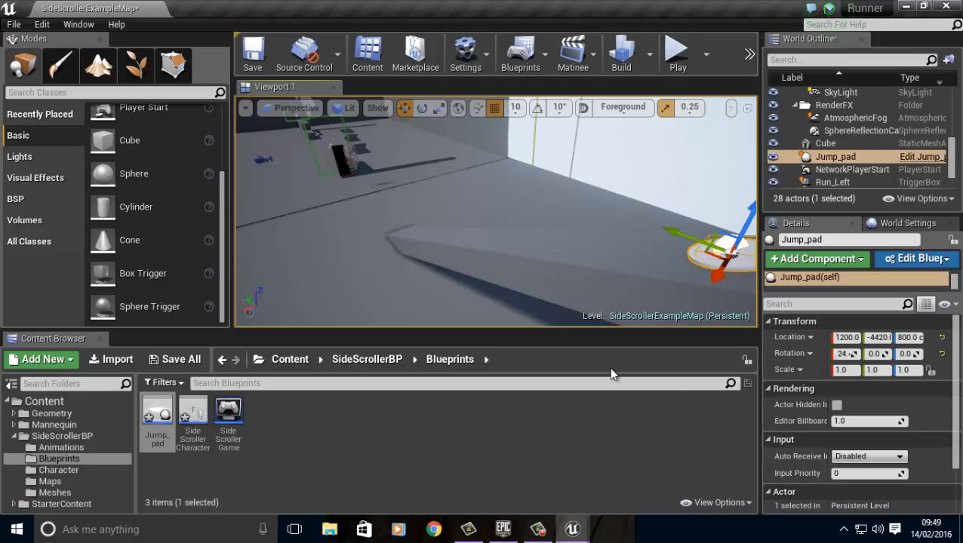
pyautogui.moveTo(572, 529)
pyautogui.click(604, 464)
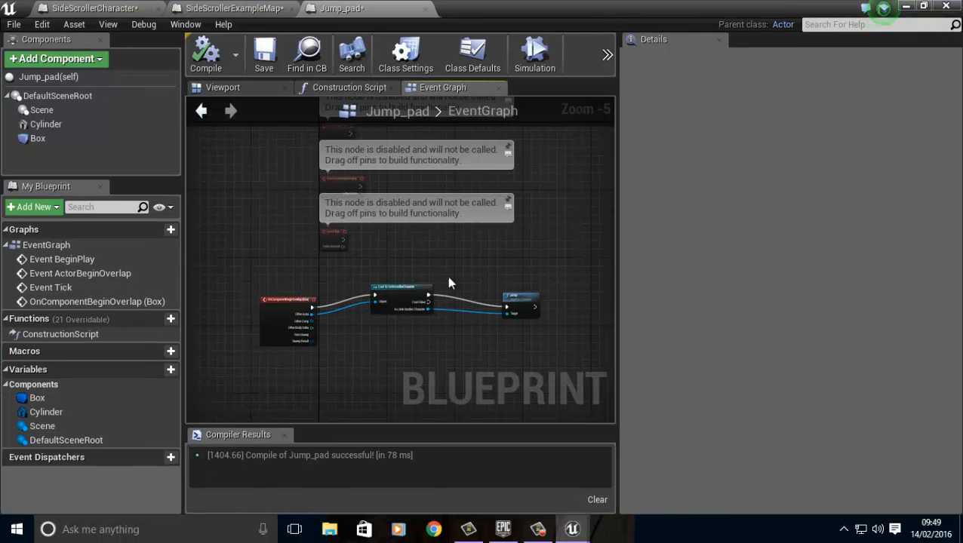
pyautogui.click(518, 300)
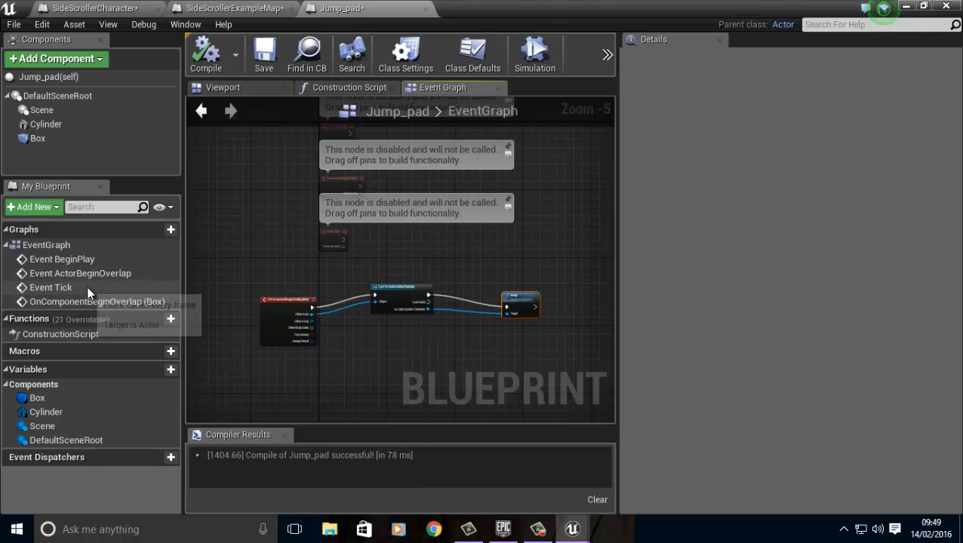
# - Review the available actions of the Jump node and bring its connection to the Cast To SideScrollerCharacter node into closer view
pyautogui.rightClick(521, 299)
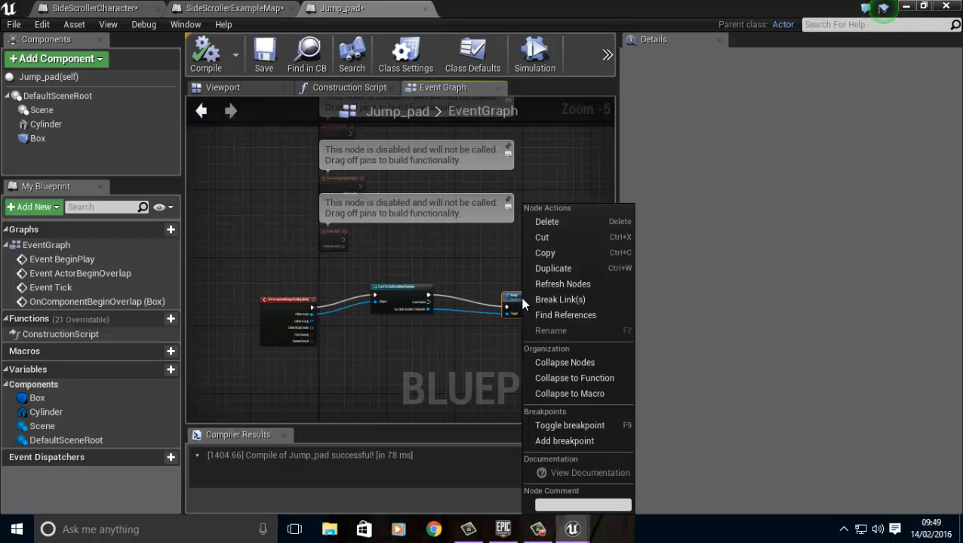
pyautogui.click(453, 375)
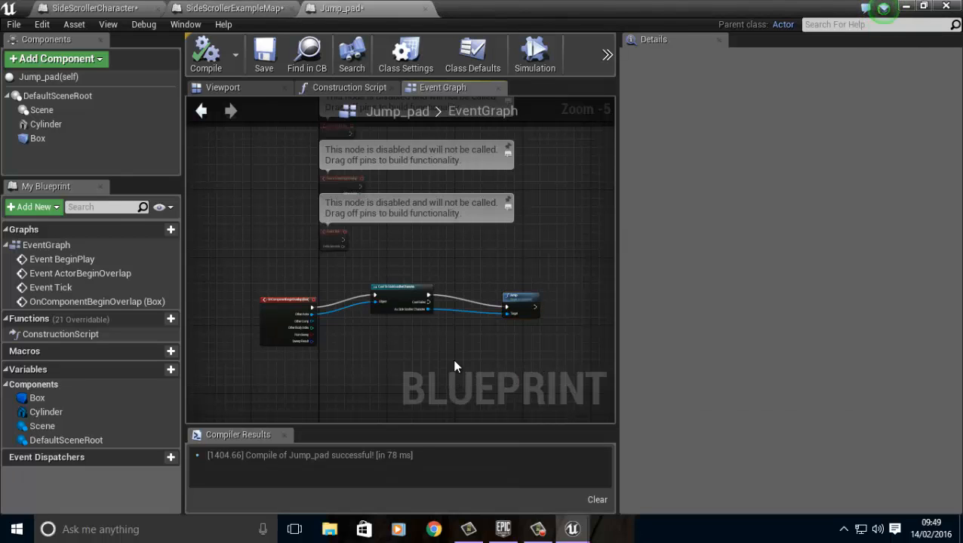
pyautogui.scroll(4, 486, 356)
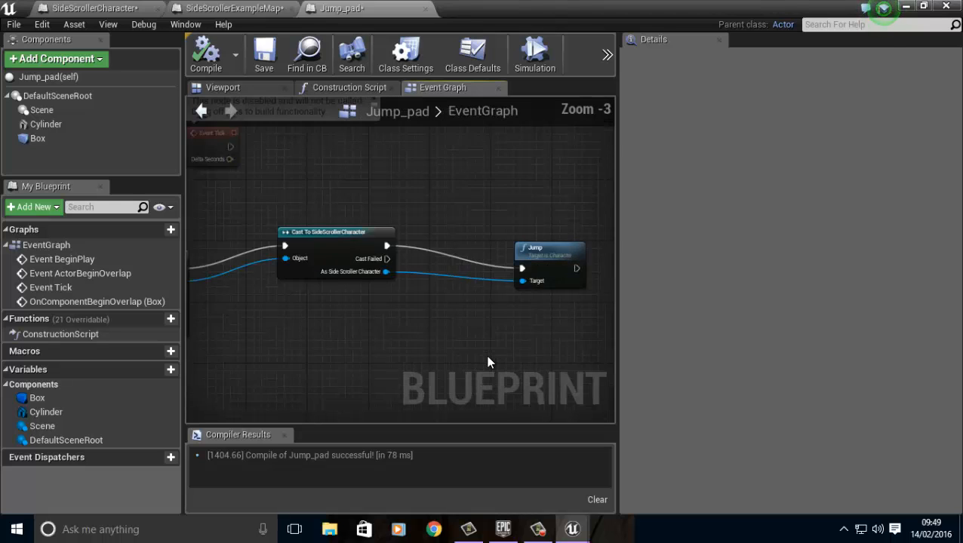
pyautogui.moveTo(510, 343); pyautogui.dragTo(434, 373, button='right')
# - Break the Jump node's Target link, and reconnect As Side Scroller Character to its Target
pyautogui.rightClick(457, 284)
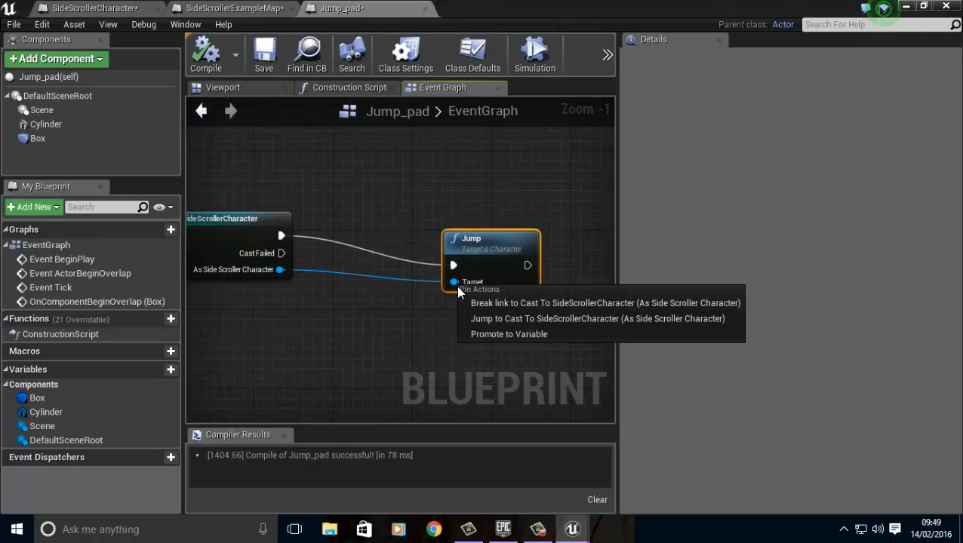
pyautogui.click(473, 300)
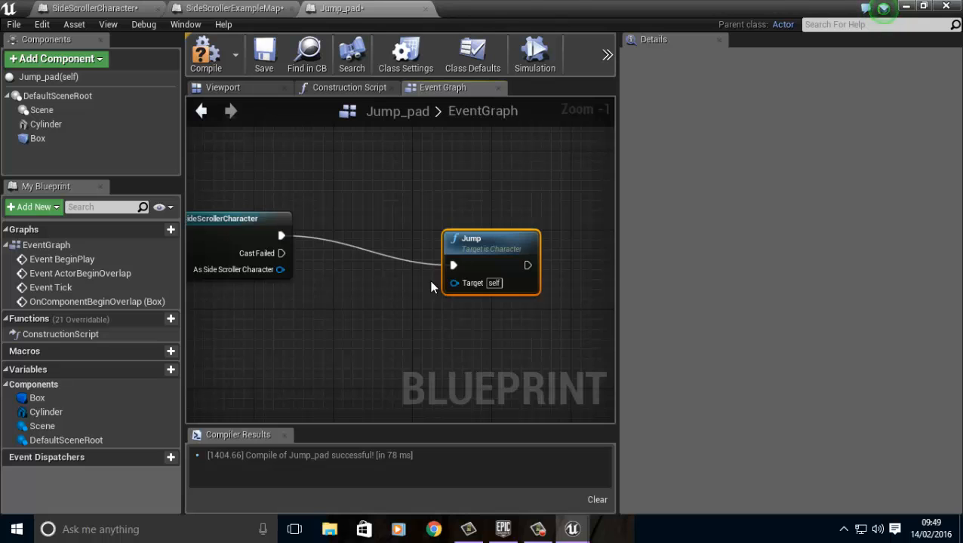
pyautogui.moveTo(280, 270); pyautogui.dragTo(454, 282)
# - Examine the Jump_pad blueprint's construction script for jump-related nodes, and return to the event graph
pyautogui.moveTo(350, 347); pyautogui.dragTo(378, 369, button='right')
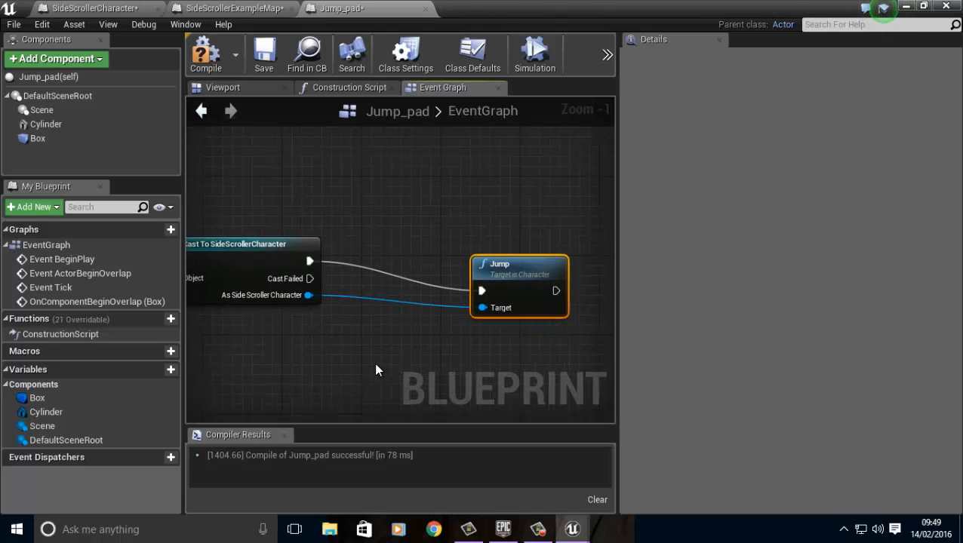
pyautogui.click(370, 91)
pyautogui.click(462, 90)
pyautogui.moveTo(443, 298); pyautogui.dragTo(418, 289, button='right')
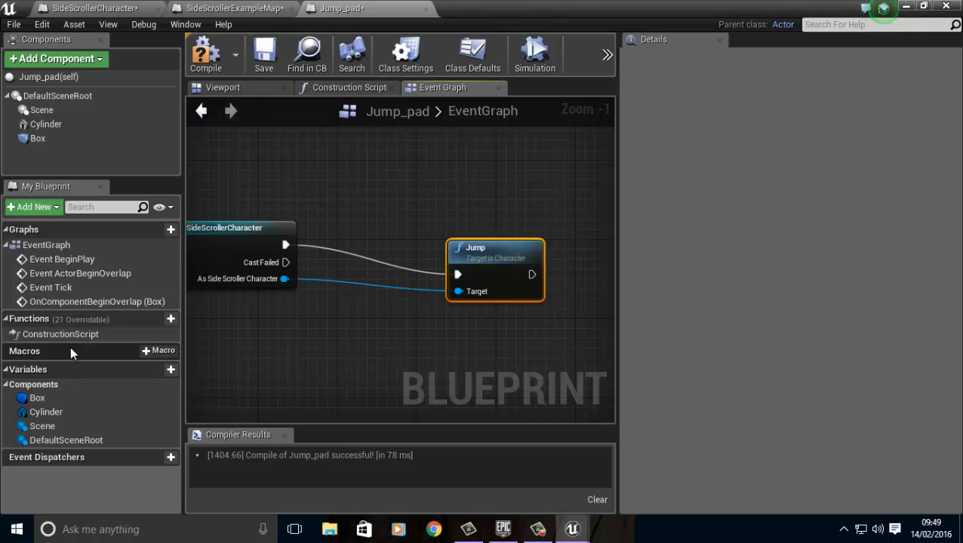
pyautogui.click(363, 86)
pyautogui.scroll(-6, 398, 237)
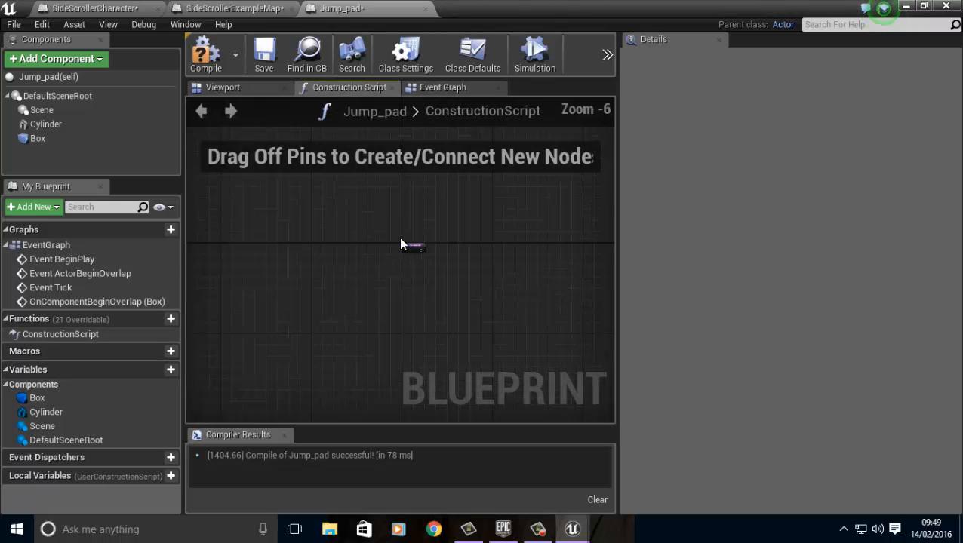
pyautogui.scroll(1, 398, 237)
pyautogui.click(448, 87)
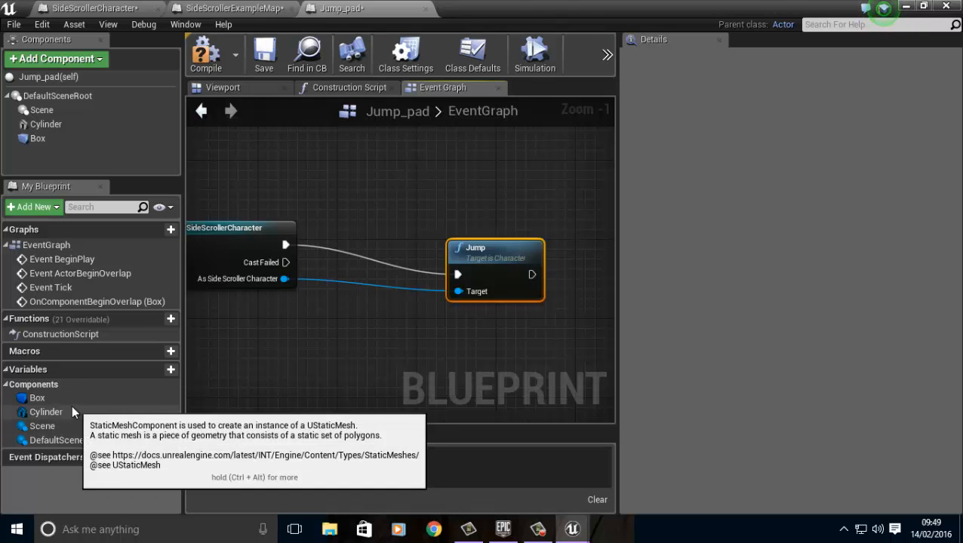
# - Show the inherited variables in the Jump_pad blueprint's member list
pyautogui.click(31, 334)
pyautogui.click(114, 347)
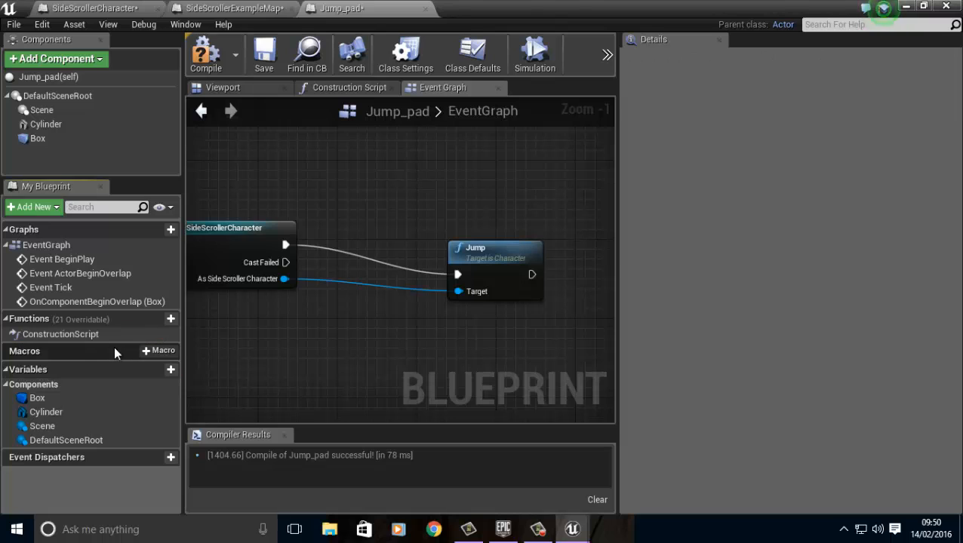
pyautogui.click(42, 243)
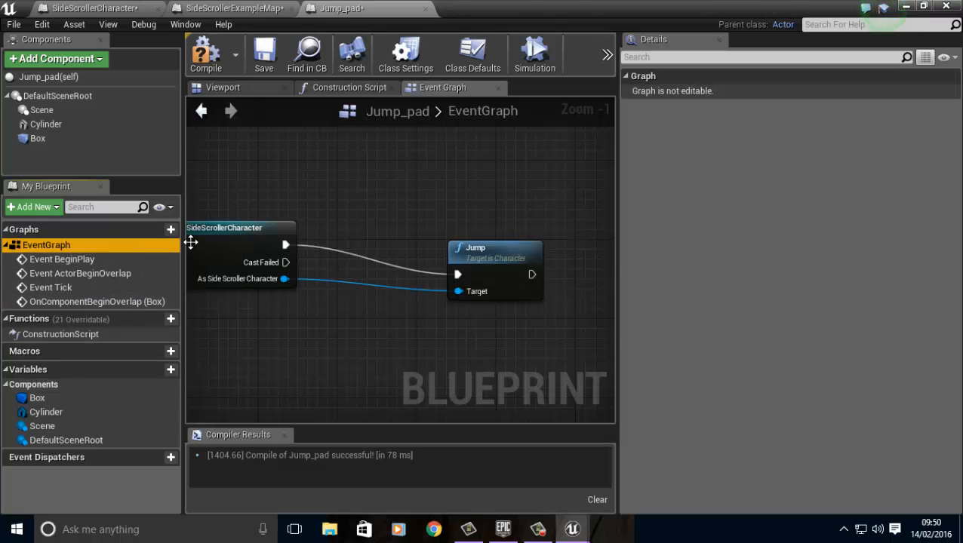
pyautogui.click(38, 229)
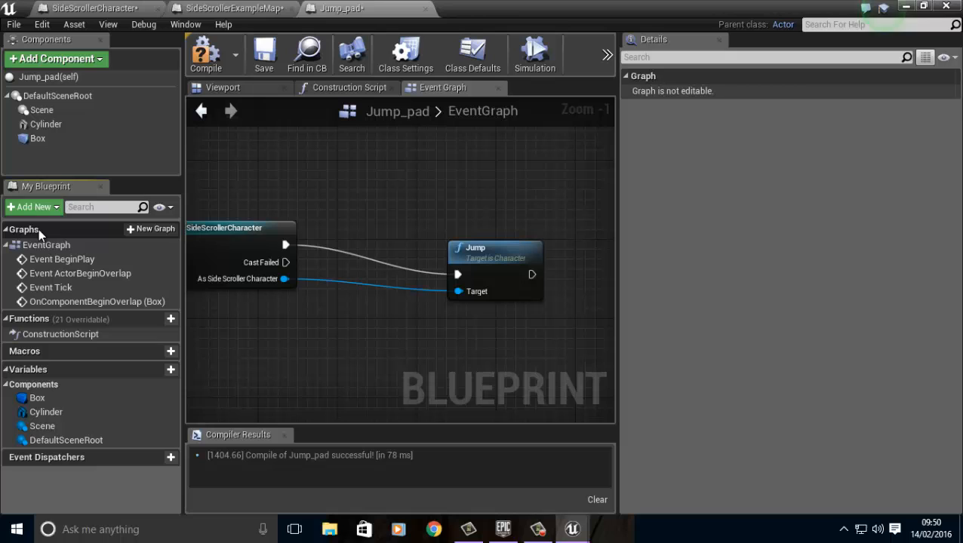
pyautogui.click(160, 207)
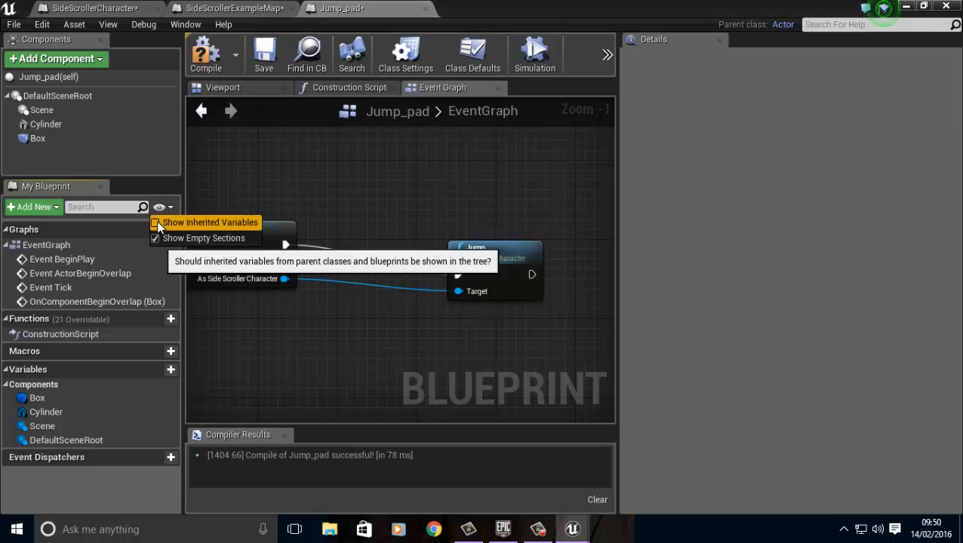
pyautogui.click(156, 222)
pyautogui.scroll(-2, 139, 402)
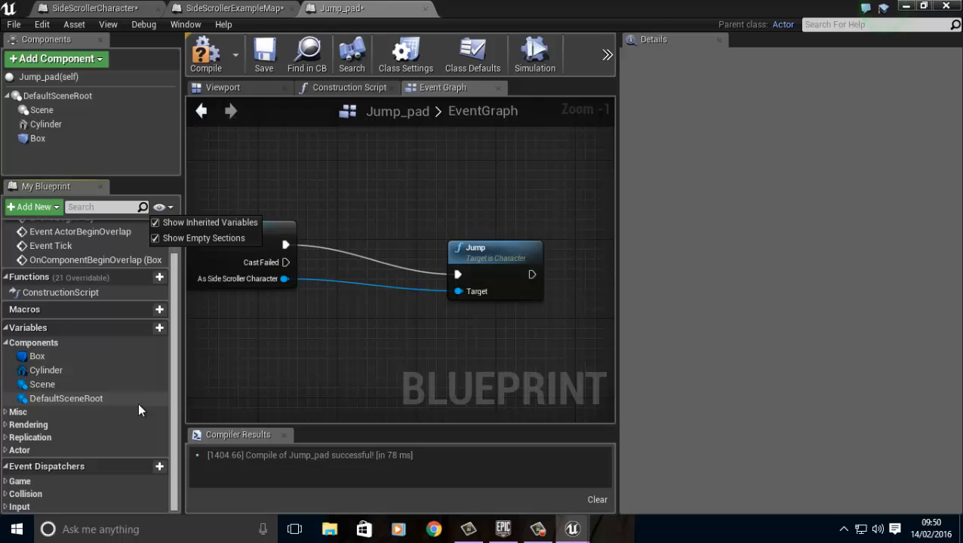
# - Check the inherited Actor variables of Jump_pad and try filtering the blueprint's members by "J"
pyautogui.click(23, 450)
pyautogui.click(23, 450)
pyautogui.click(22, 450)
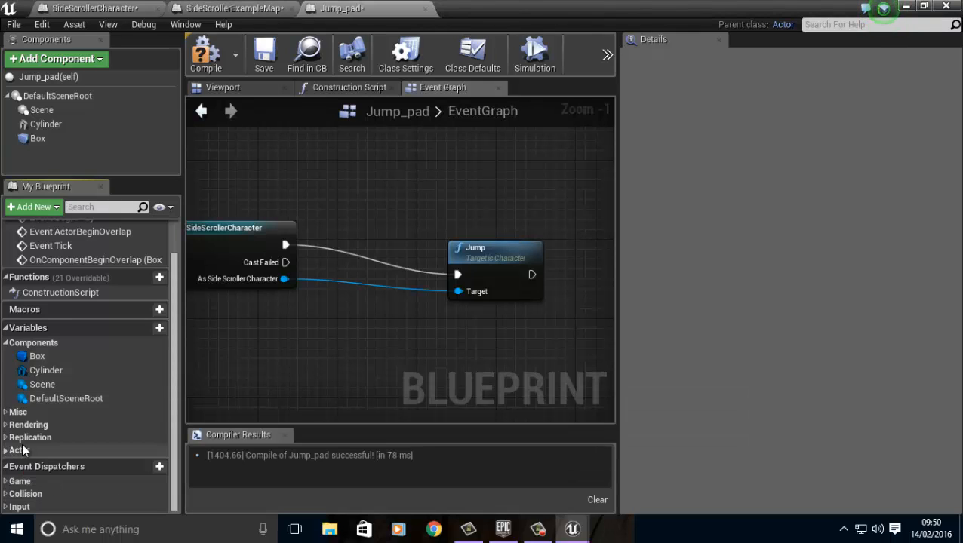
pyautogui.click(113, 208)
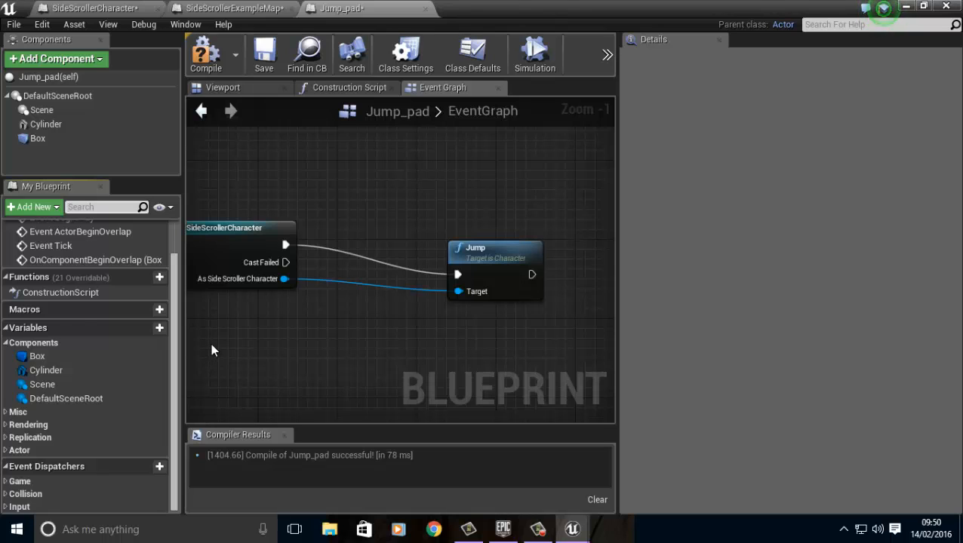
pyautogui.write('J')
pyautogui.press('Escape')
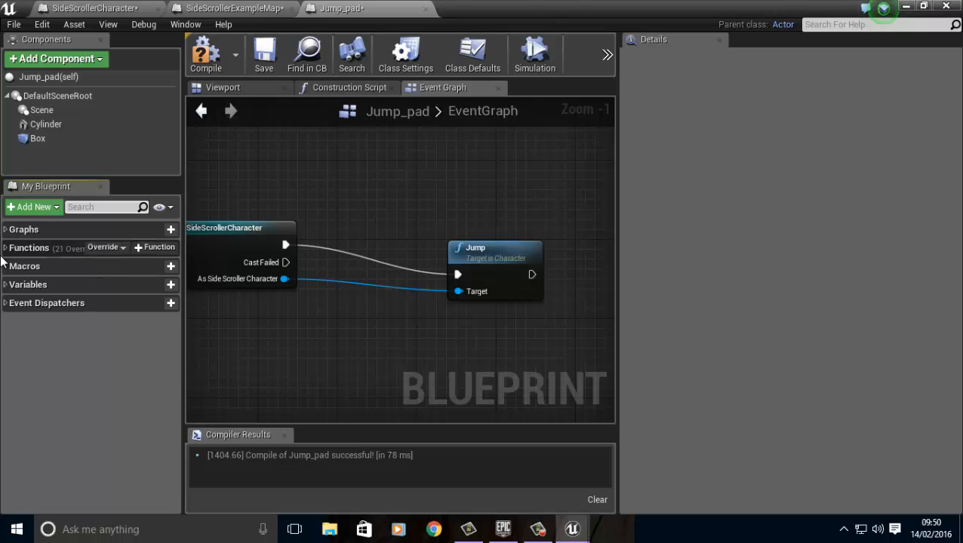
# - Examine Jump_pad's overridable functions and its Components, Misc, Rendering, Replication and Actor variables for jump settings
pyautogui.click(5, 248)
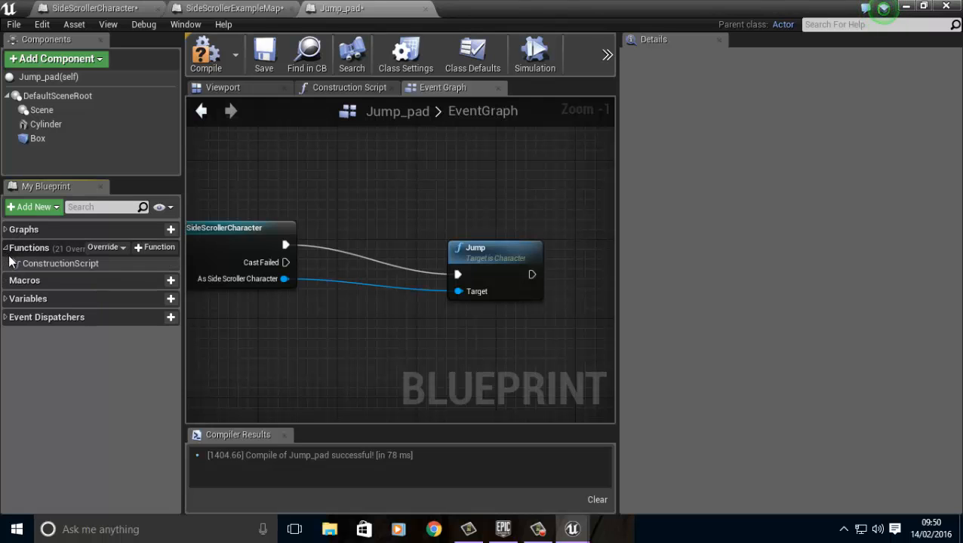
pyautogui.click(115, 248)
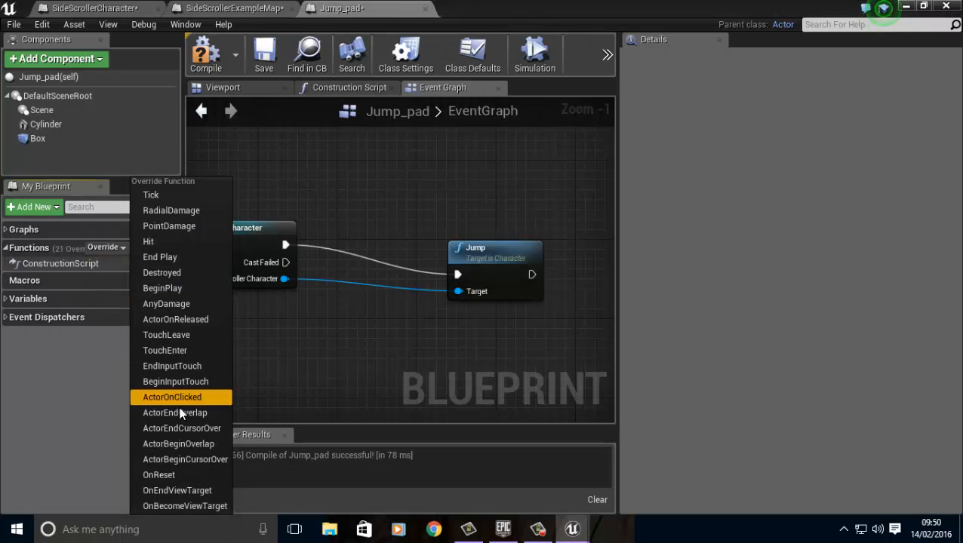
pyautogui.click(7, 300)
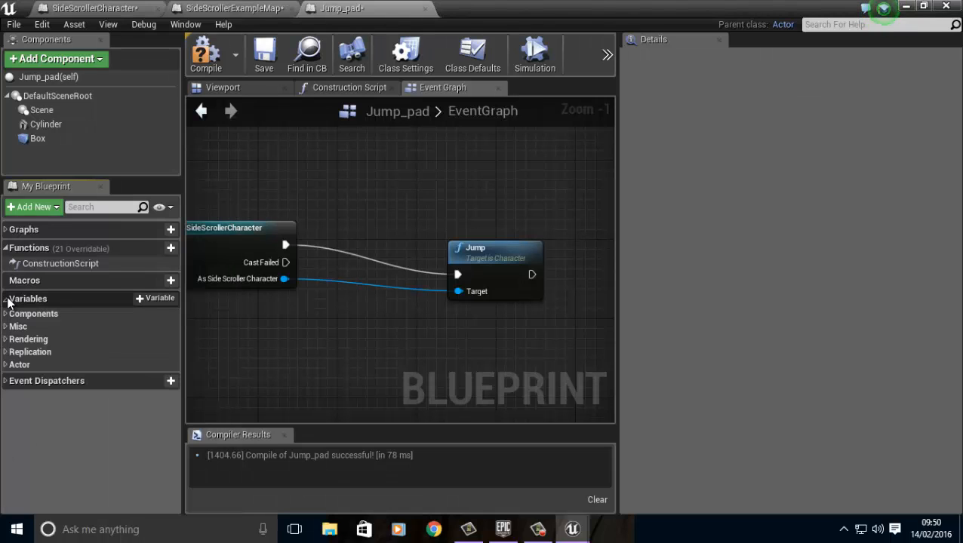
pyautogui.click(6, 314)
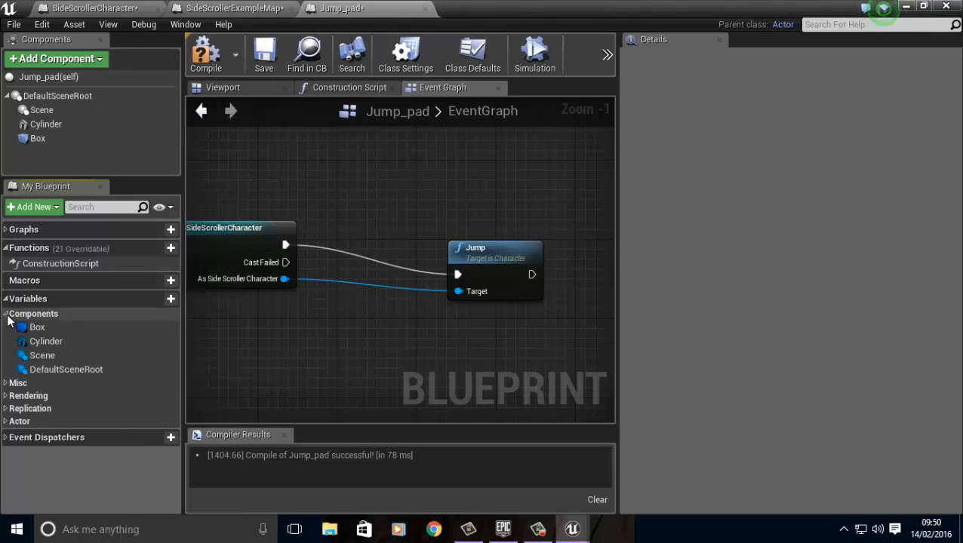
pyautogui.click(6, 314)
pyautogui.click(6, 326)
pyautogui.click(6, 327)
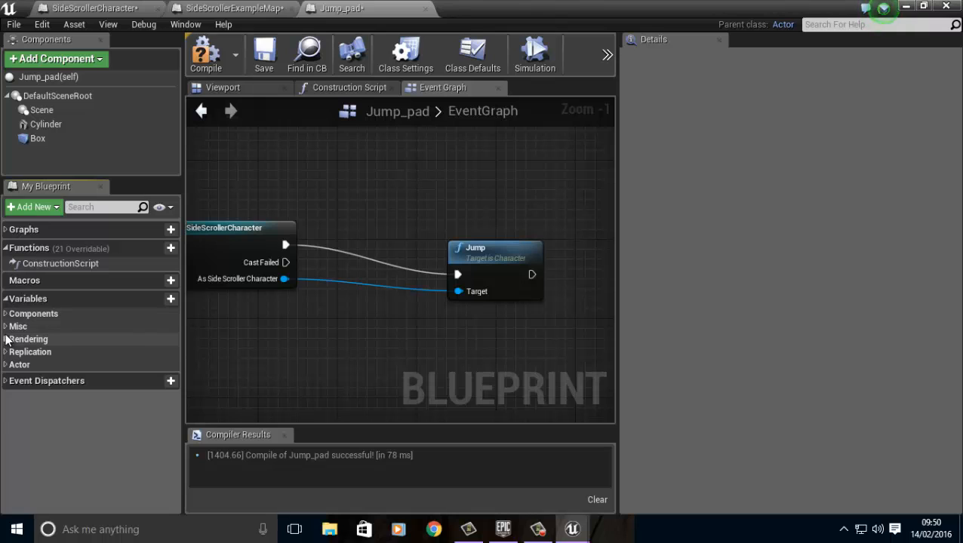
pyautogui.click(6, 340)
pyautogui.click(6, 340)
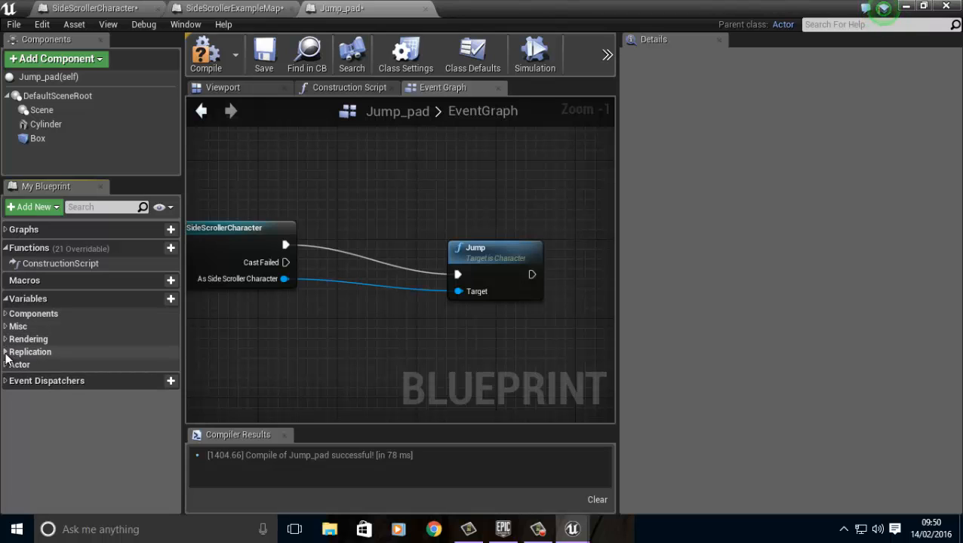
pyautogui.click(6, 352)
pyautogui.click(6, 352)
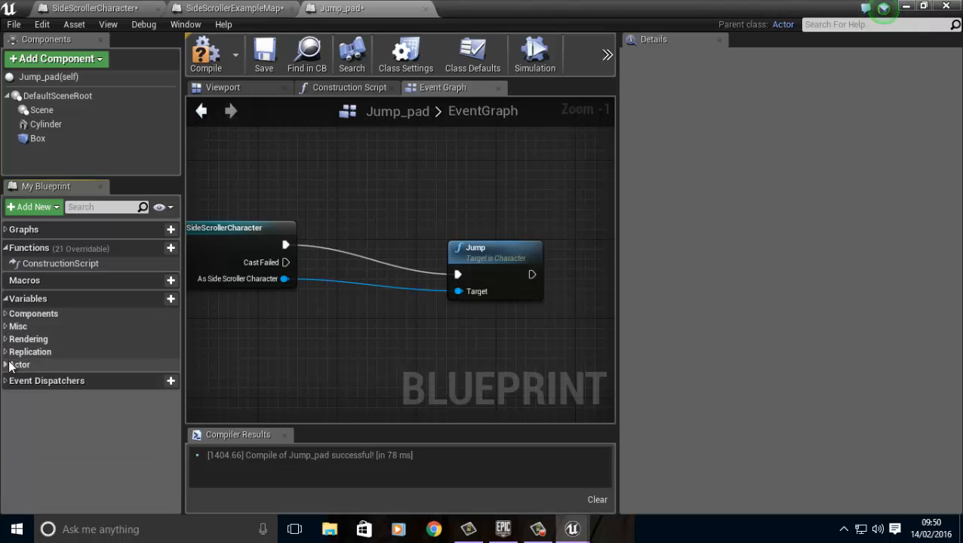
pyautogui.click(5, 365)
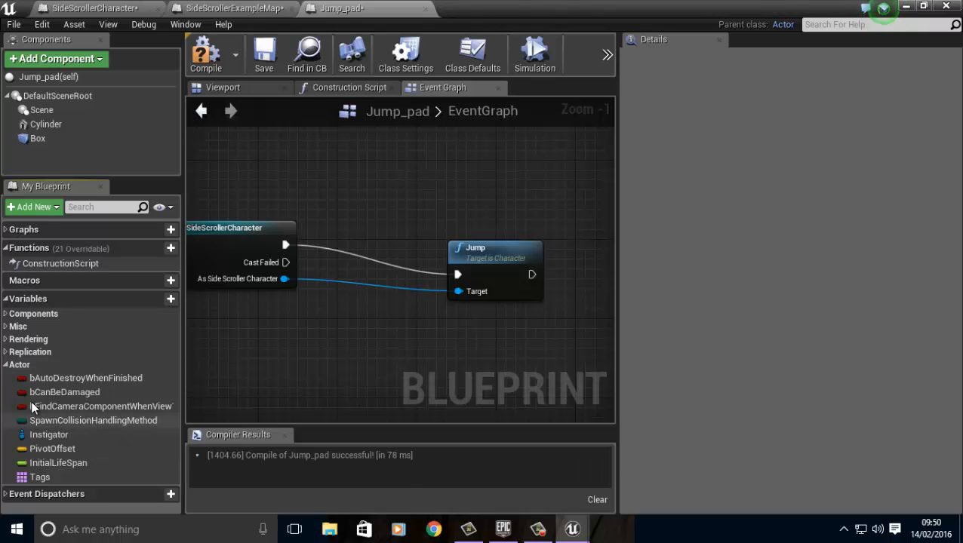
pyautogui.click(6, 364)
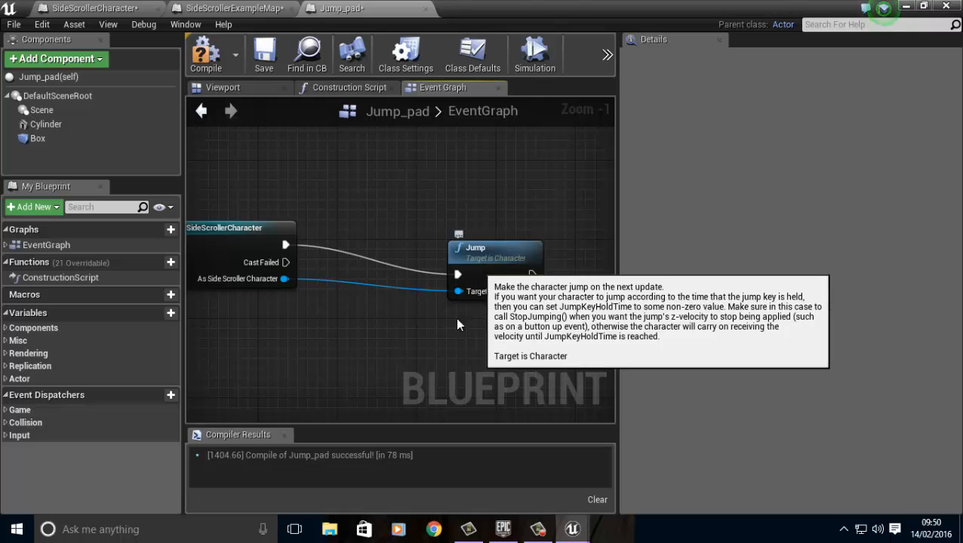
# - Search the actions available for the Jump_pad event graph for "Jump"
pyautogui.rightClick(369, 334)
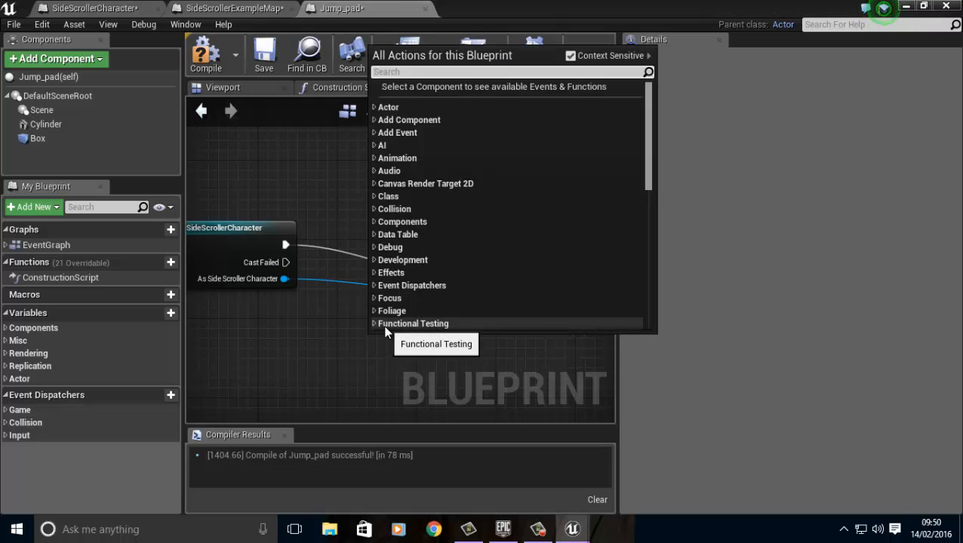
pyautogui.write('Jumpk')
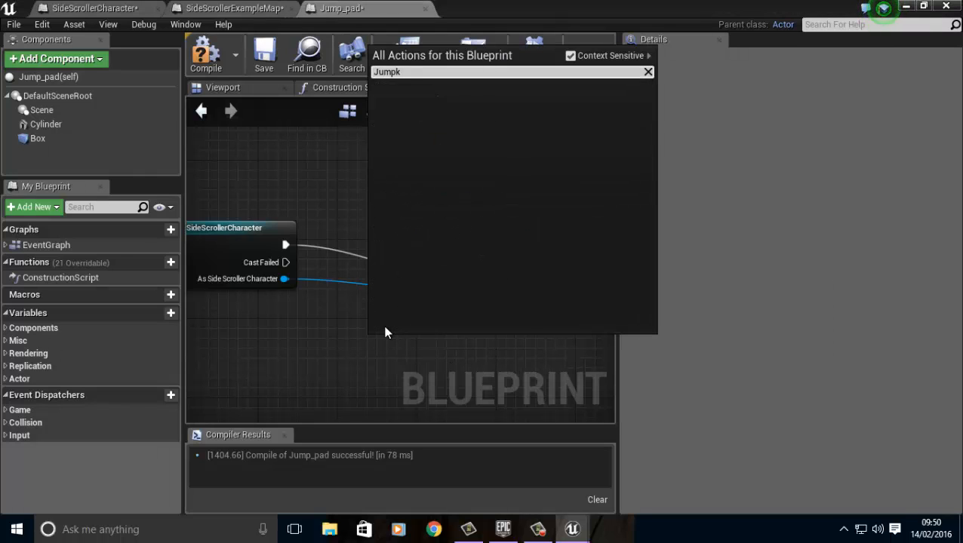
pyautogui.press('BackSpace')
pyautogui.press('Return')
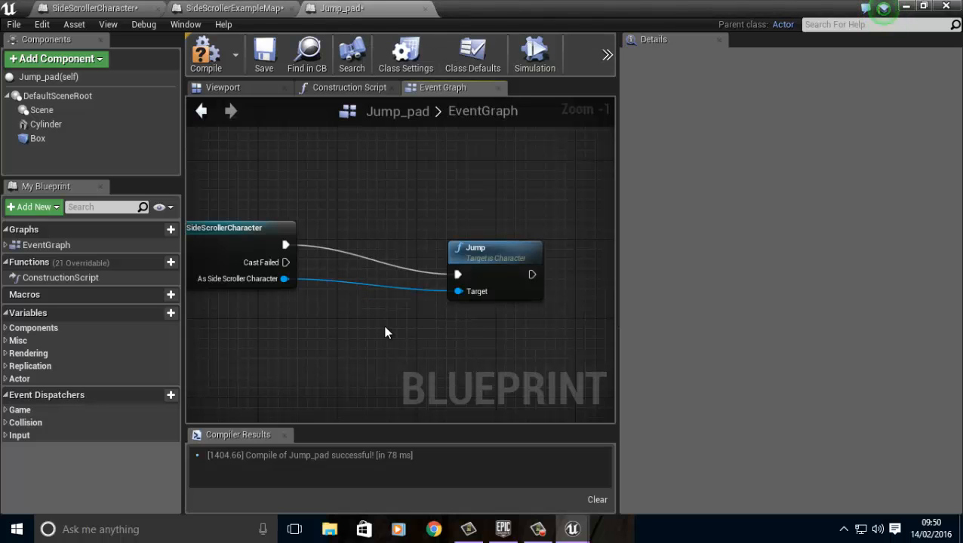
pyautogui.rightClick(393, 332)
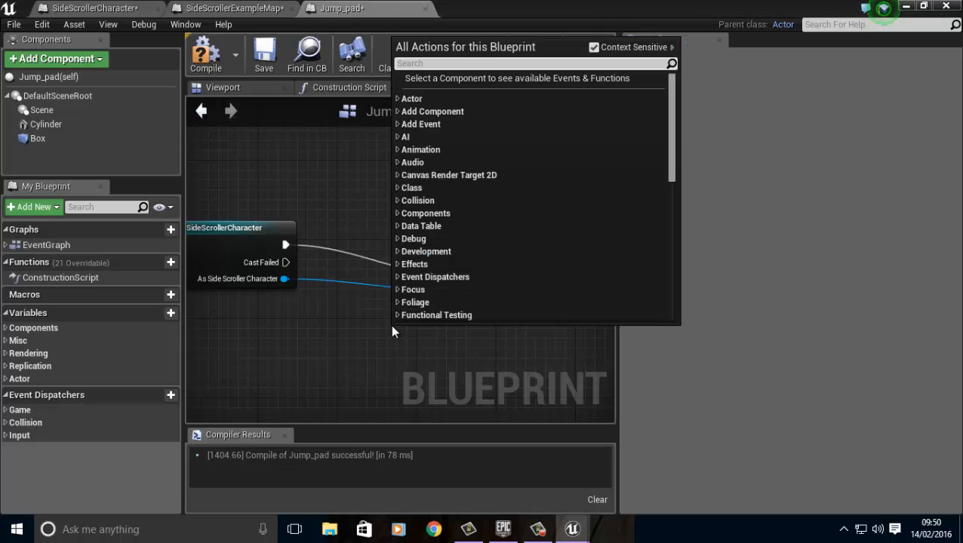
pyautogui.write('Jump')
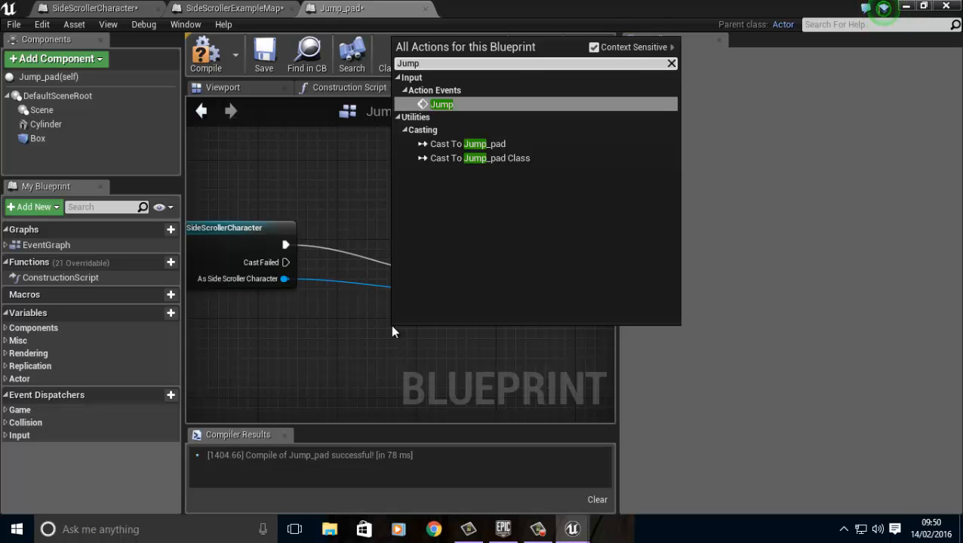
pyautogui.press('Return')
# - Show an empty comment bubble on the Jump node in the event graph
pyautogui.click(498, 248)
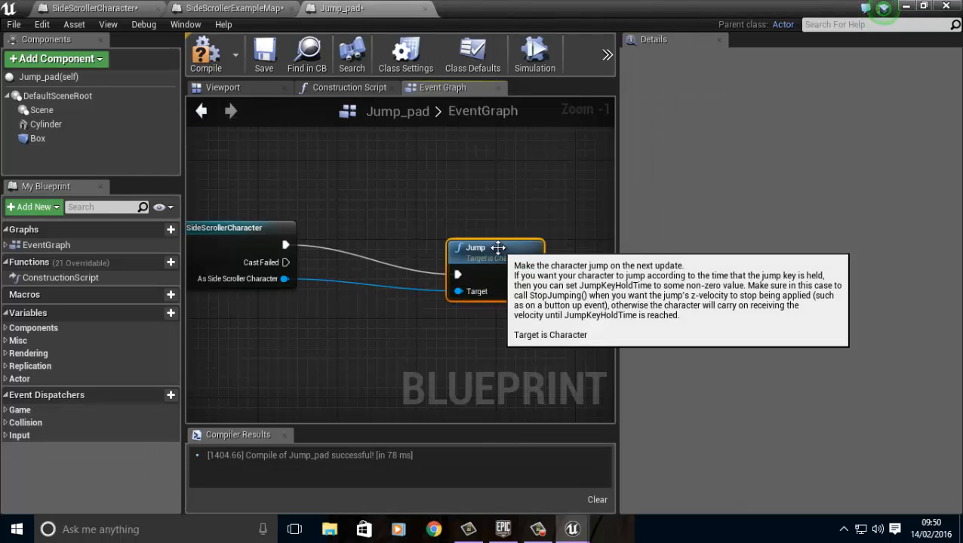
pyautogui.rightClick(499, 251)
pyautogui.click(480, 251)
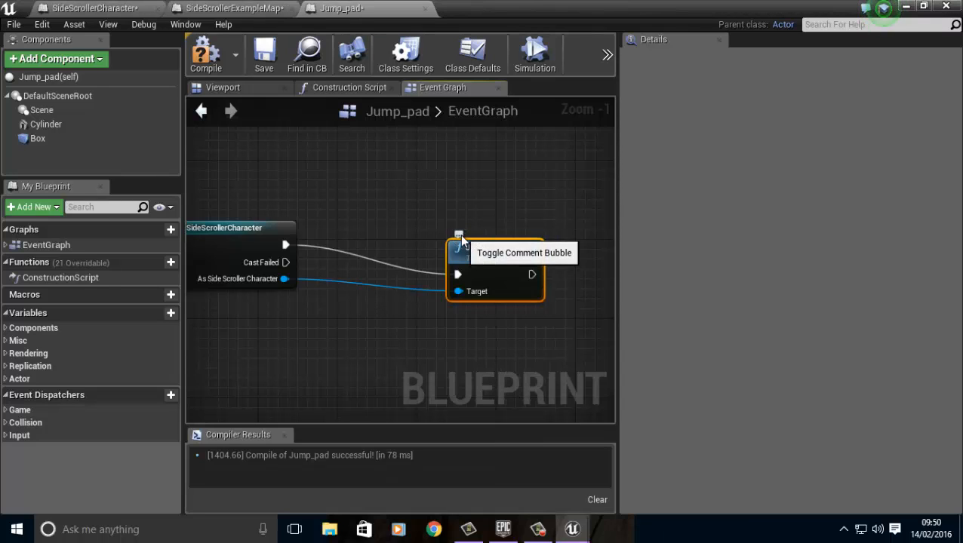
pyautogui.click(458, 235)
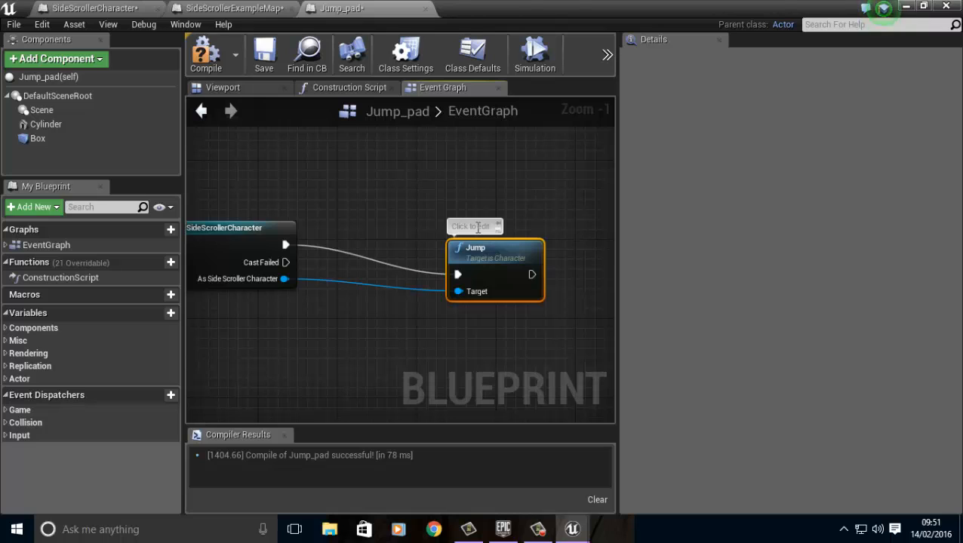
pyautogui.rightClick(478, 227)
pyautogui.click(363, 338)
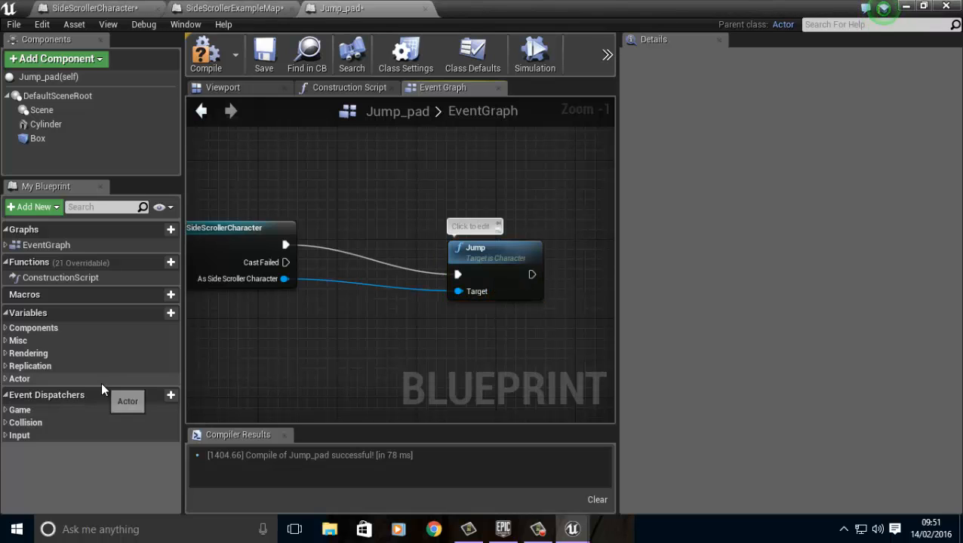
# - Examine Jump_pad's Collision, Input and Game event dispatchers and its Actor variables for jump settings
pyautogui.click(6, 425)
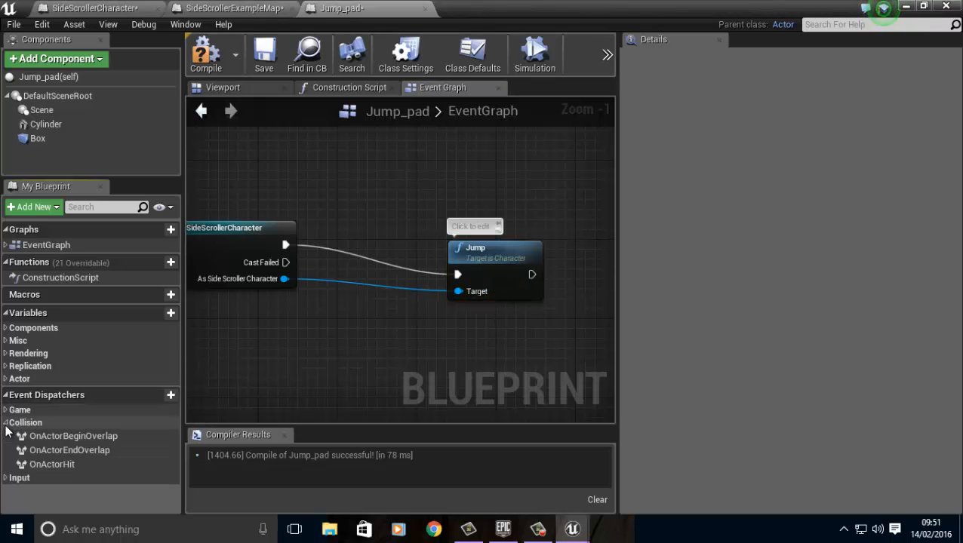
pyautogui.click(6, 423)
pyautogui.click(6, 435)
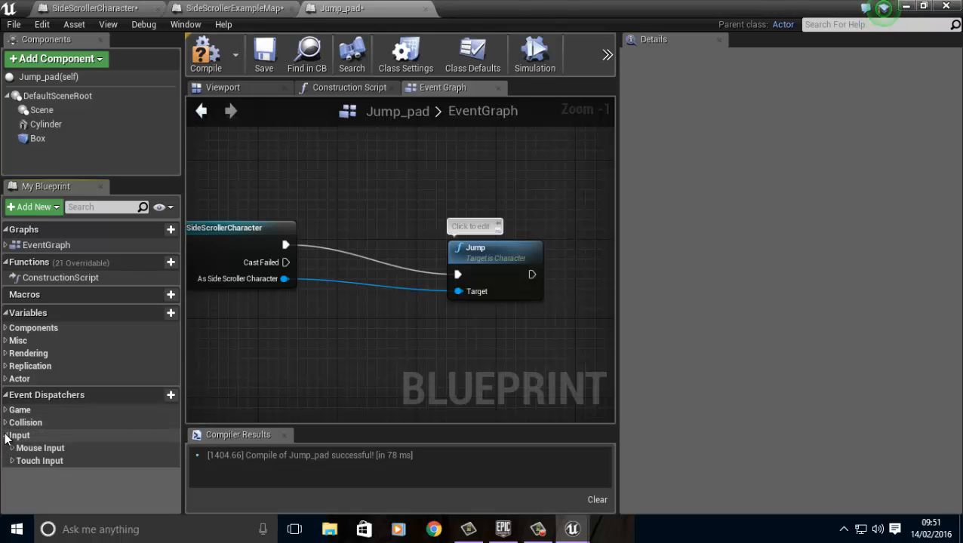
pyautogui.click(12, 460)
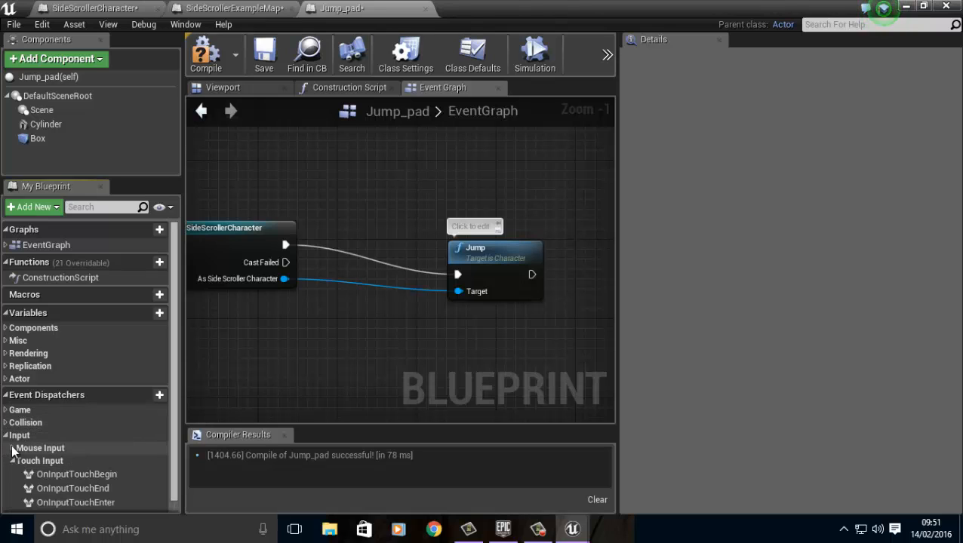
pyautogui.click(6, 435)
pyautogui.click(6, 411)
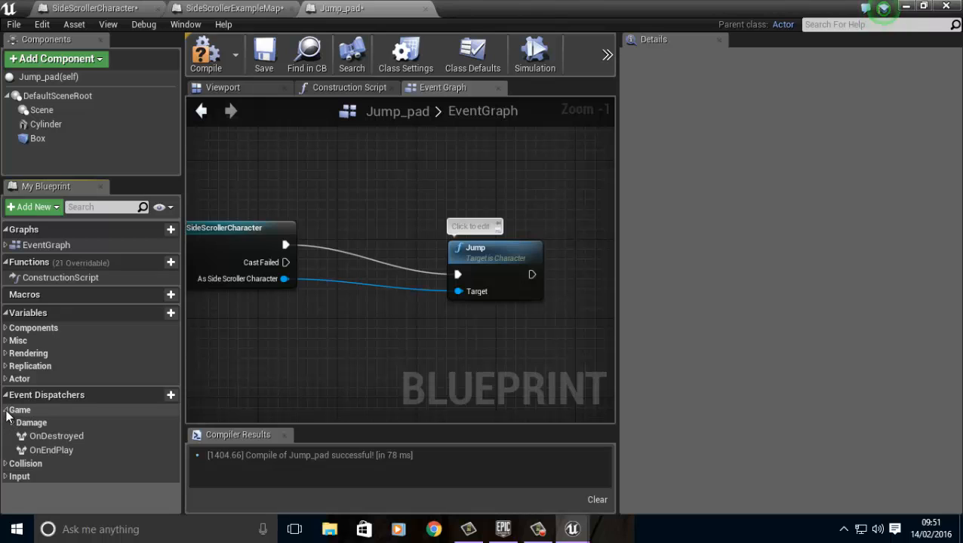
pyautogui.click(6, 410)
pyautogui.click(5, 379)
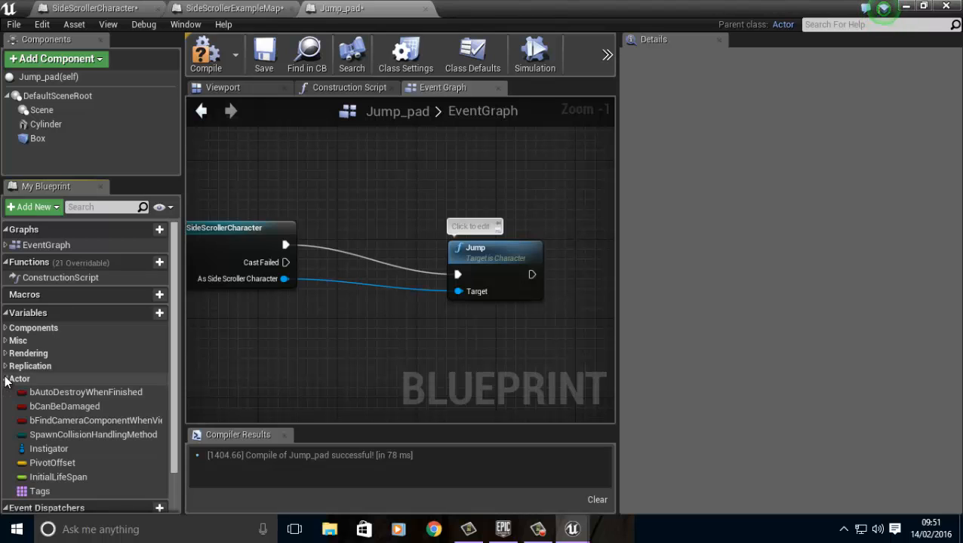
pyautogui.scroll(-3, 103, 465)
pyautogui.scroll(3, 106, 464)
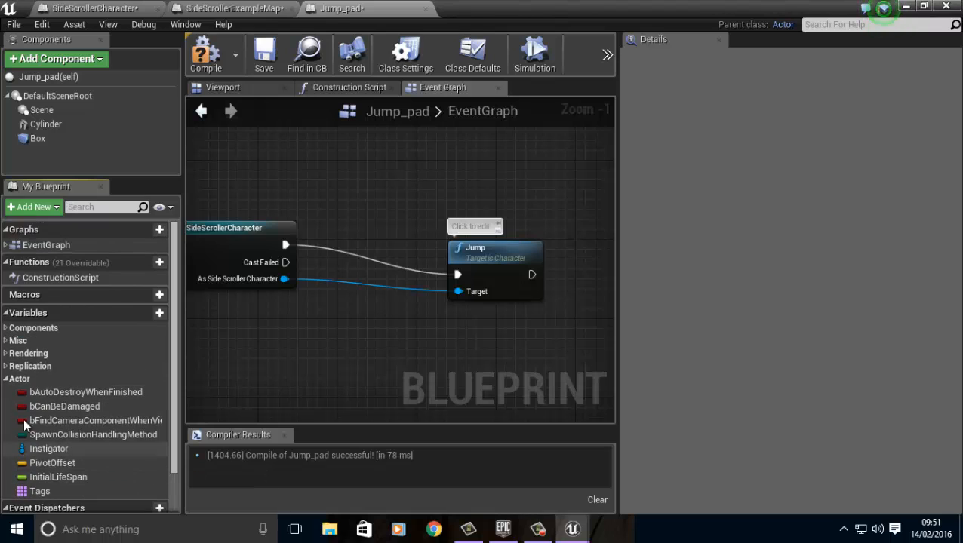
pyautogui.click(6, 379)
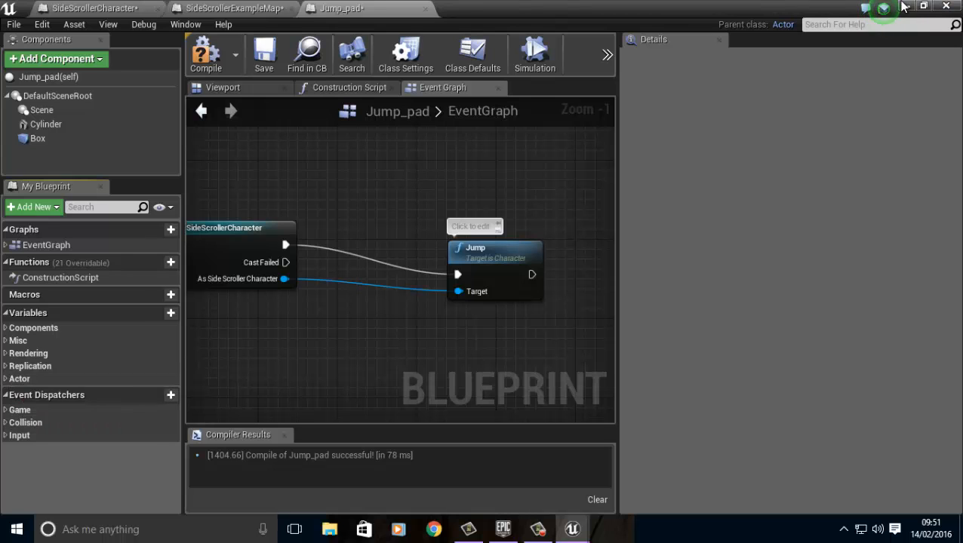
# - View the jump pad on its ramp in the level viewport, then return to the Jump_pad blueprint
pyautogui.click(903, 6)
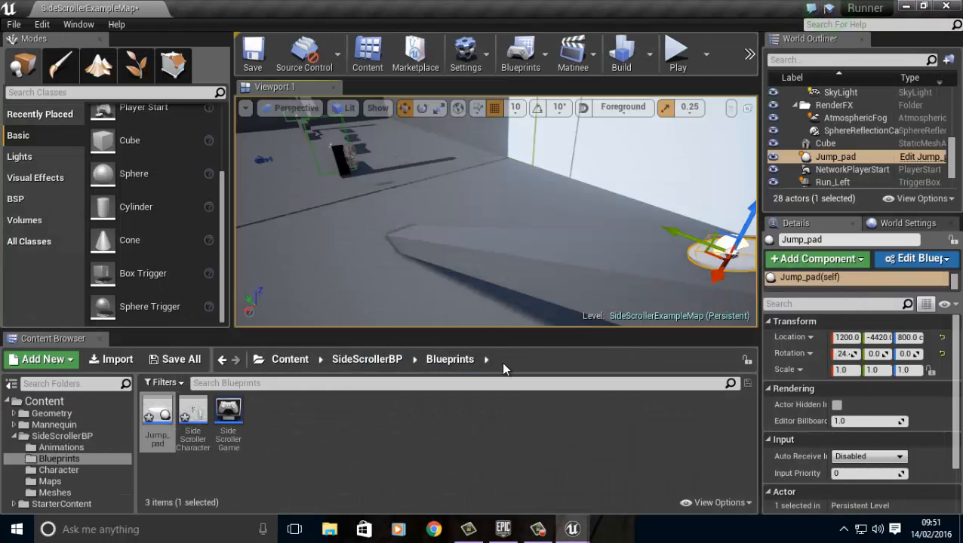
pyautogui.moveTo(423, 198); pyautogui.dragTo(683, 196, button='right')
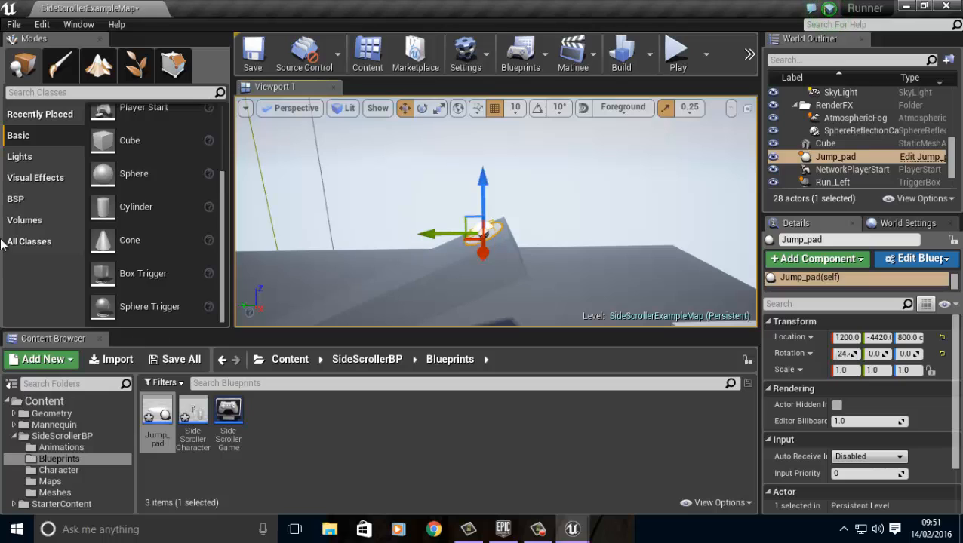
pyautogui.click(543, 534)
pyautogui.click(895, 467)
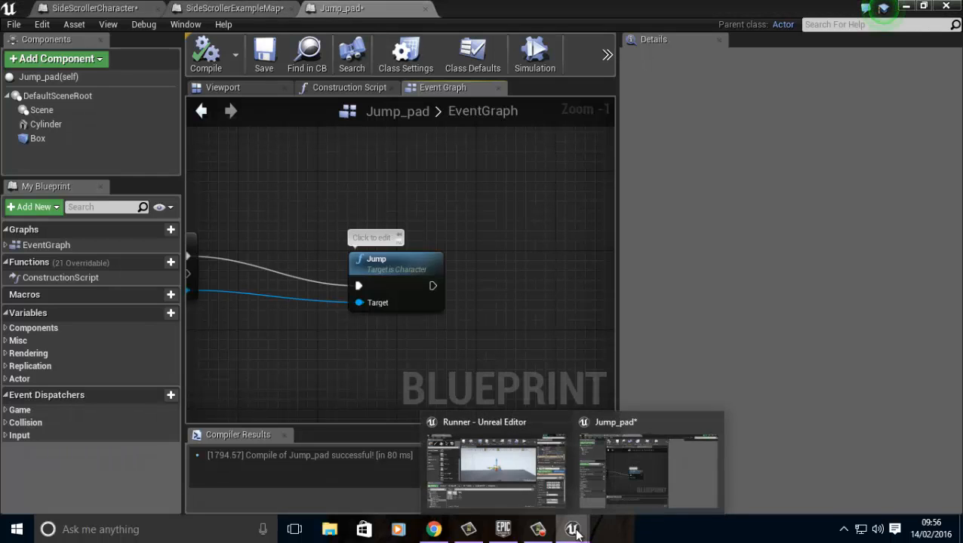
pyautogui.rightClick(388, 361)
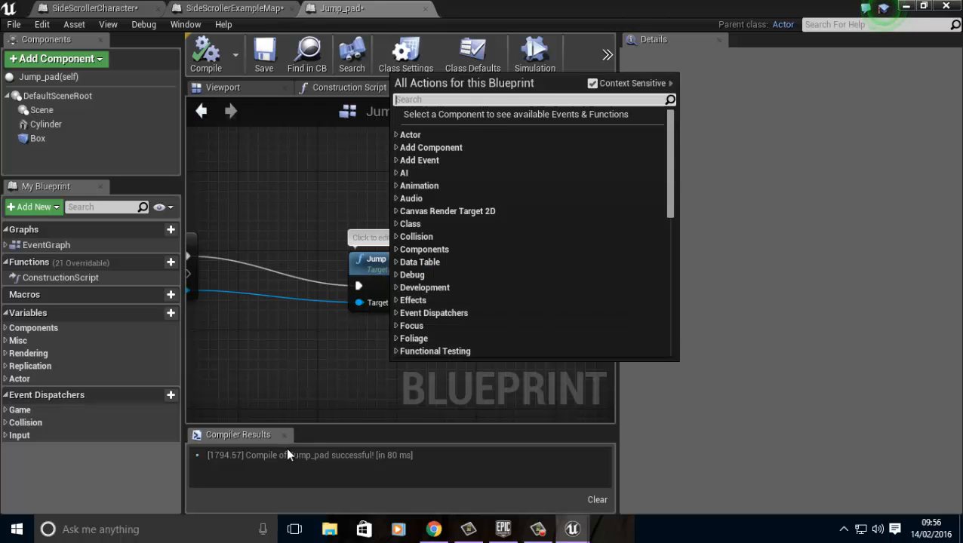
pyautogui.write('Max')
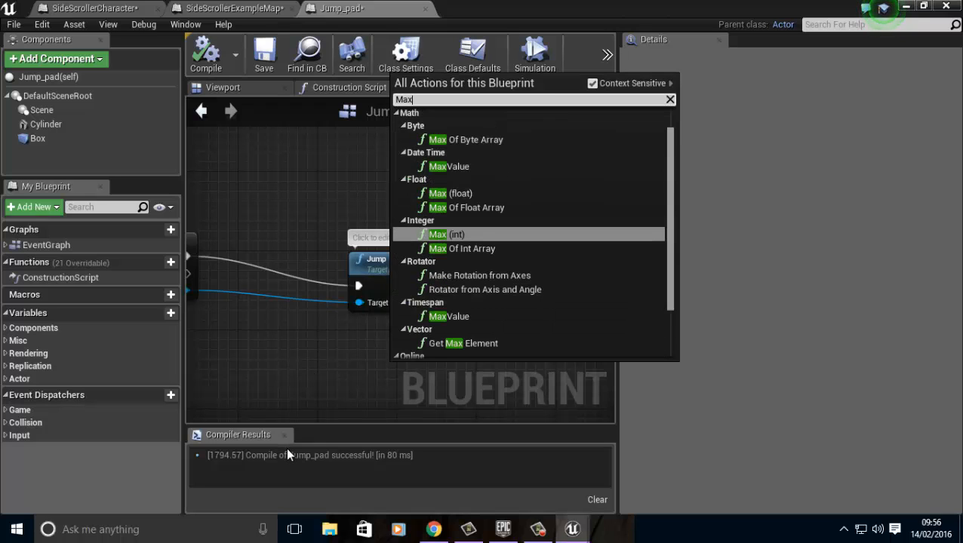
pyautogui.press('BackSpace')
pyautogui.press('BackSpace')
pyautogui.press('BackSpace')
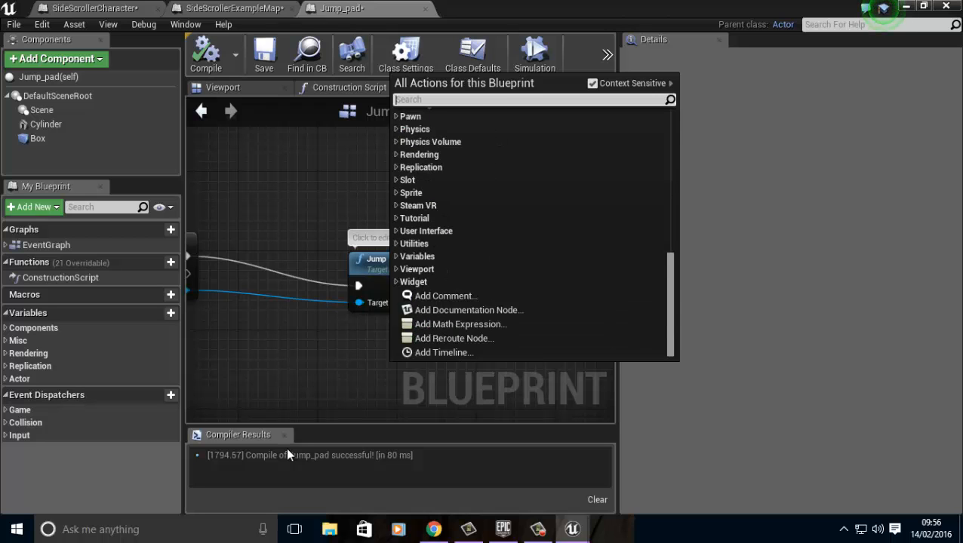
pyautogui.click(387, 385)
# - Add a Set Jump Max Hold Time node from the Jump node's execution output
pyautogui.moveTo(449, 376); pyautogui.dragTo(370, 372, button='right')
pyautogui.moveTo(371, 301); pyautogui.dragTo(420, 248)
pyautogui.moveTo(442, 207); pyautogui.dragTo(442, 207)
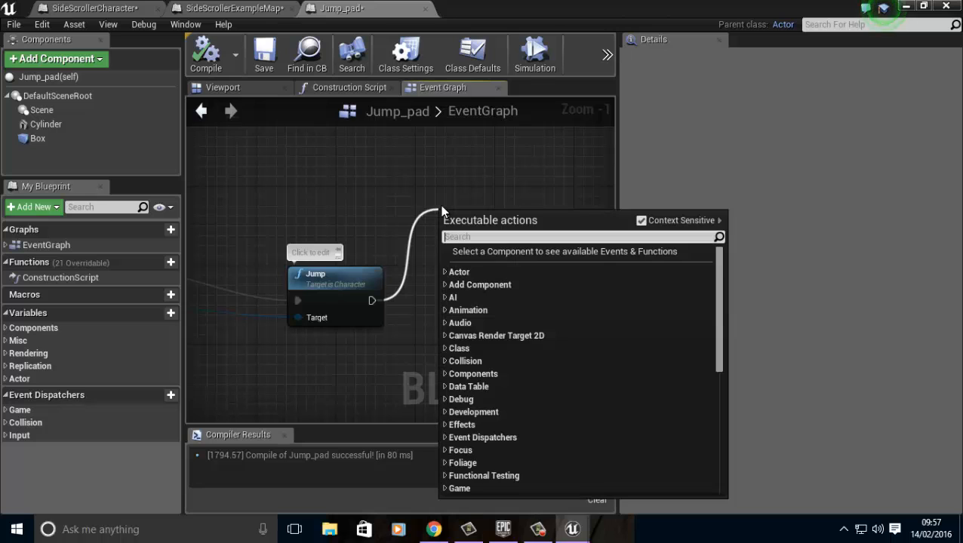
pyautogui.write('Max')
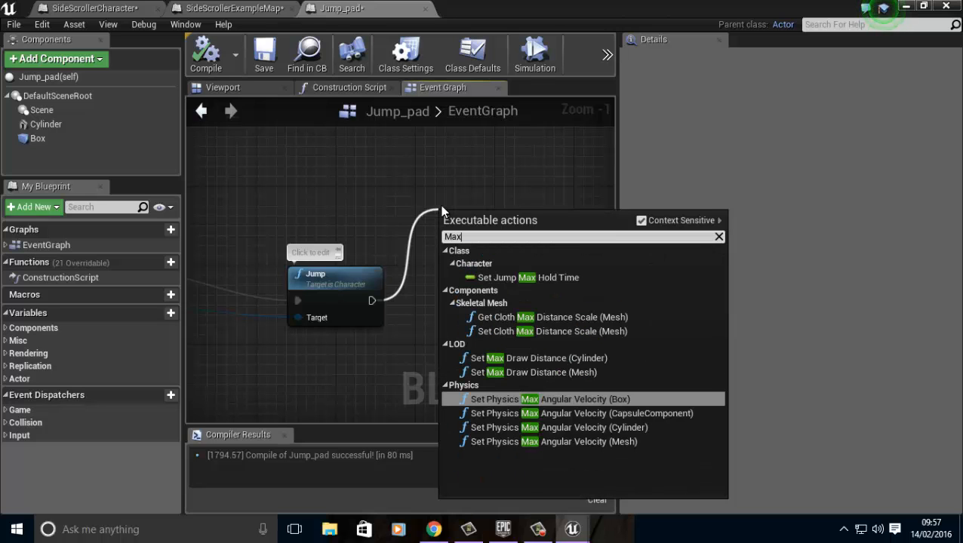
pyautogui.click(572, 278)
pyautogui.moveTo(463, 335); pyautogui.dragTo(499, 334, button='right')
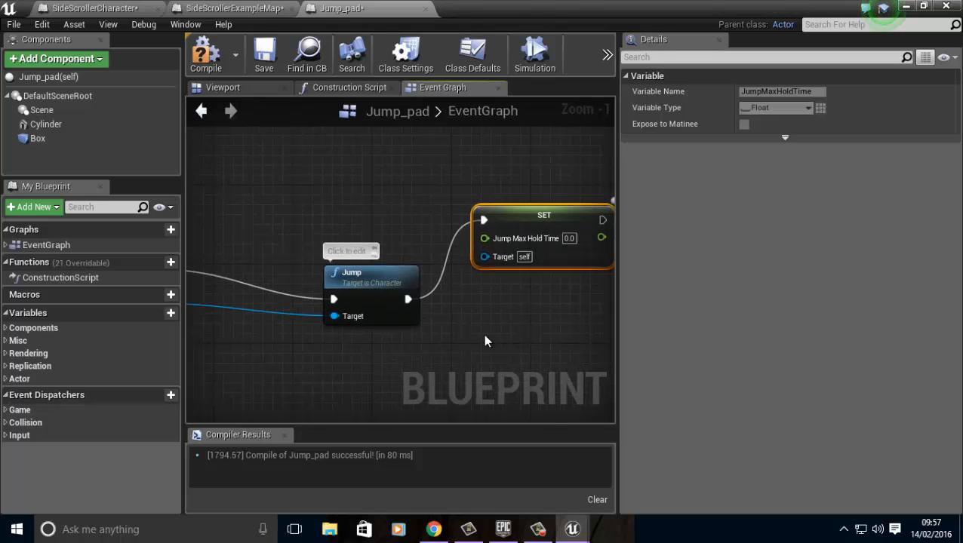
# - Reroute the SideScrollerCharacter cast's execution output from Jump to the Set Jump Max Hold Time node
pyautogui.scroll(-1, 476, 333)
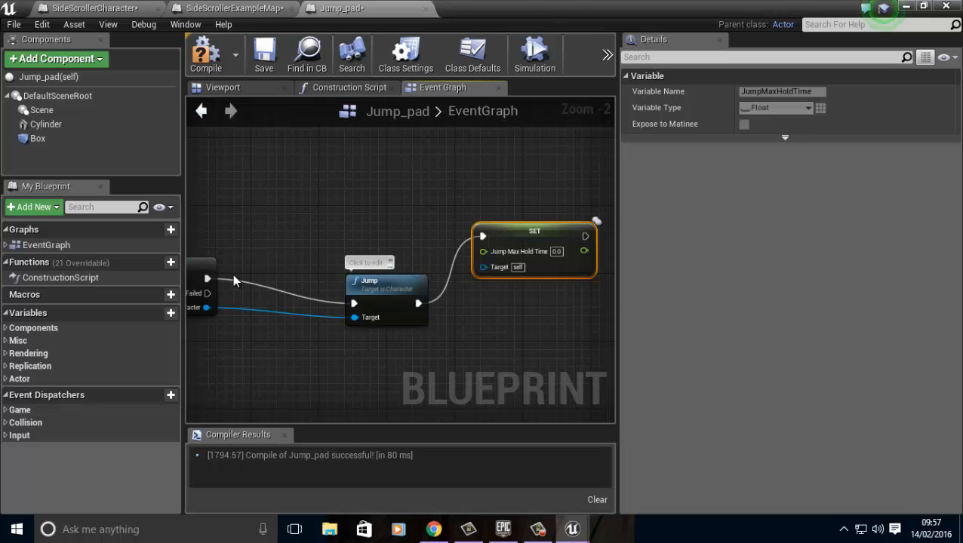
pyautogui.moveTo(207, 277); pyautogui.dragTo(486, 232)
pyautogui.click(438, 368)
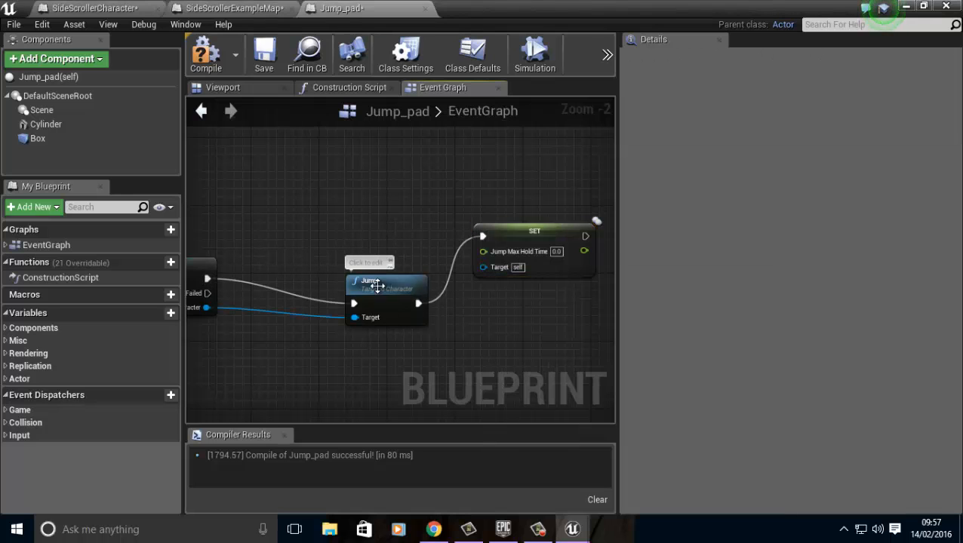
pyautogui.moveTo(215, 278); pyautogui.dragTo(483, 235)
pyautogui.moveTo(394, 324); pyautogui.dragTo(374, 327, button='right')
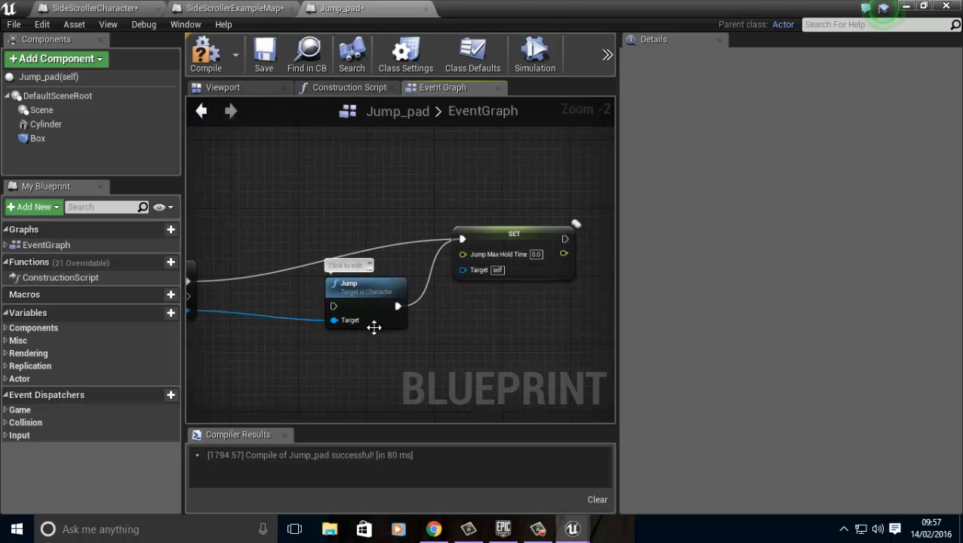
# - Place the Set Jump Max Hold Time node between the cast and Jump, connecting its execution output into Jump and breaking Jump's link back to it
pyautogui.moveTo(498, 243); pyautogui.dragTo(285, 227)
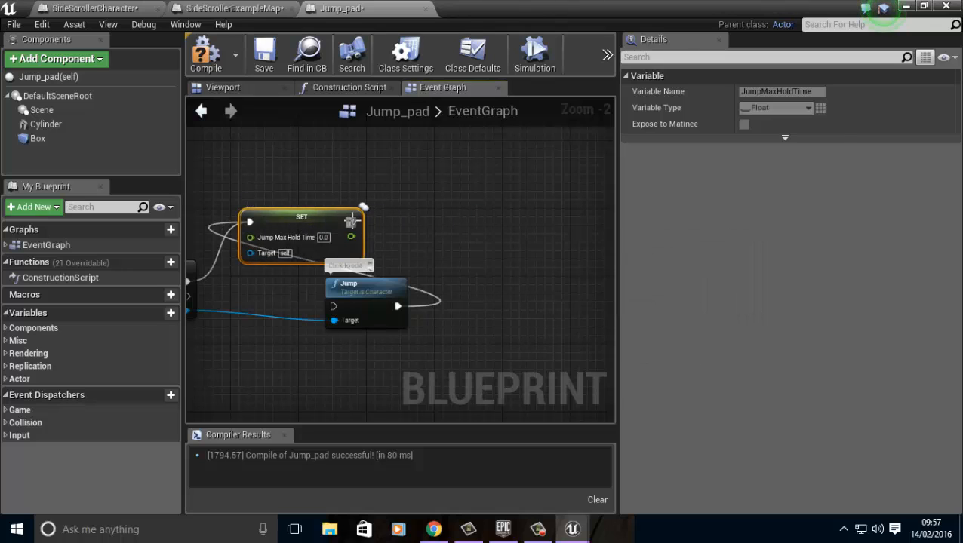
pyautogui.moveTo(352, 222); pyautogui.dragTo(334, 305)
pyautogui.moveTo(342, 384); pyautogui.dragTo(364, 388, button='right')
pyautogui.click(423, 312)
pyautogui.rightClick(423, 312)
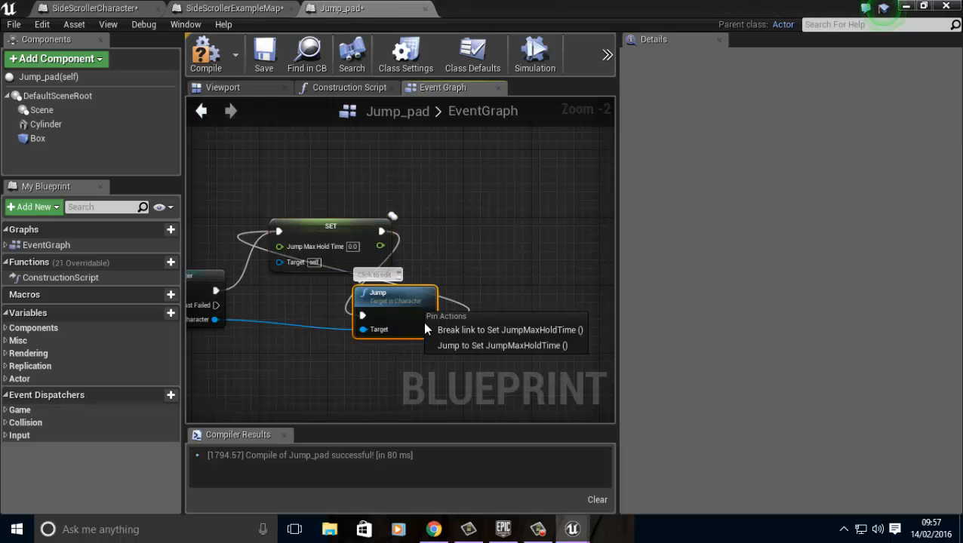
pyautogui.click(483, 334)
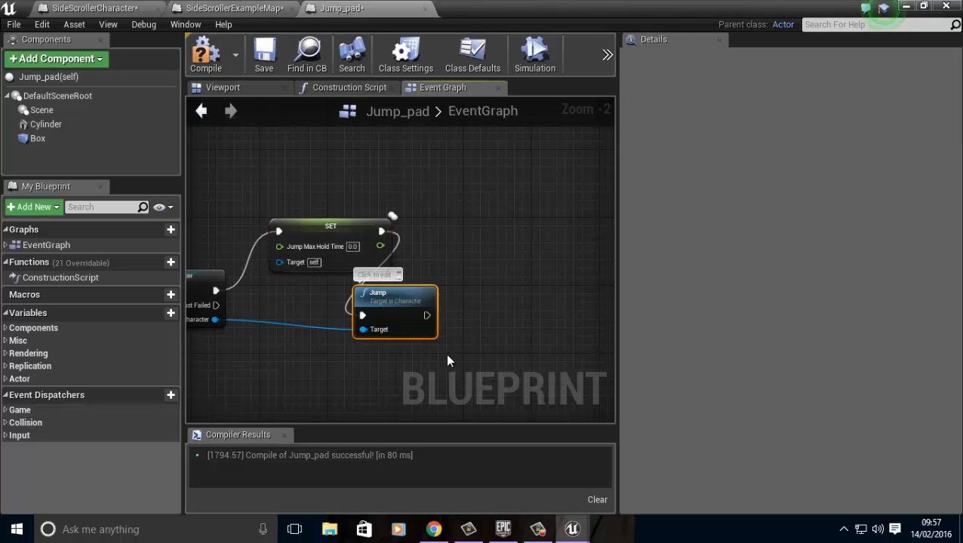
pyautogui.moveTo(415, 299); pyautogui.dragTo(552, 283)
pyautogui.moveTo(324, 230); pyautogui.dragTo(332, 264)
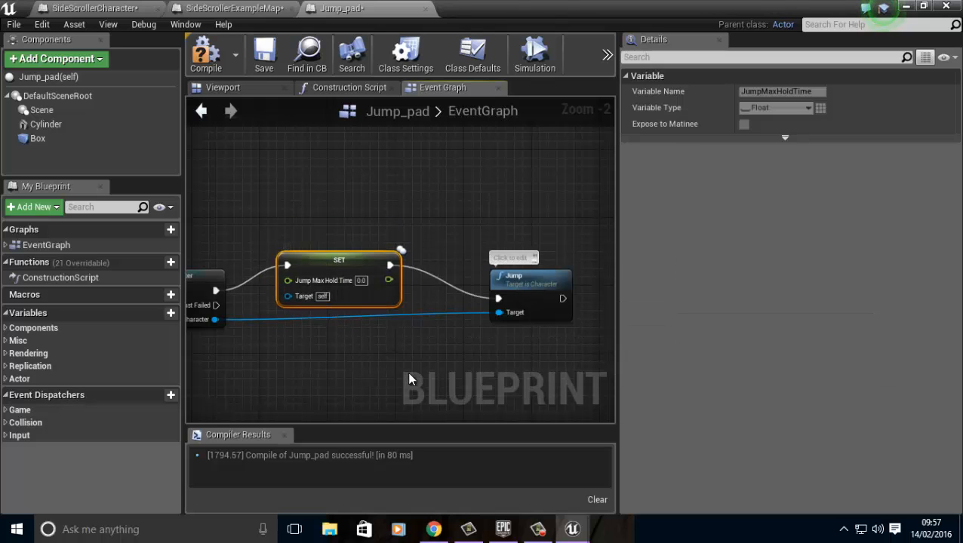
# - Set the Jump Max Hold Time value to 2 on the Set node
pyautogui.moveTo(411, 370); pyautogui.dragTo(416, 373, button='right')
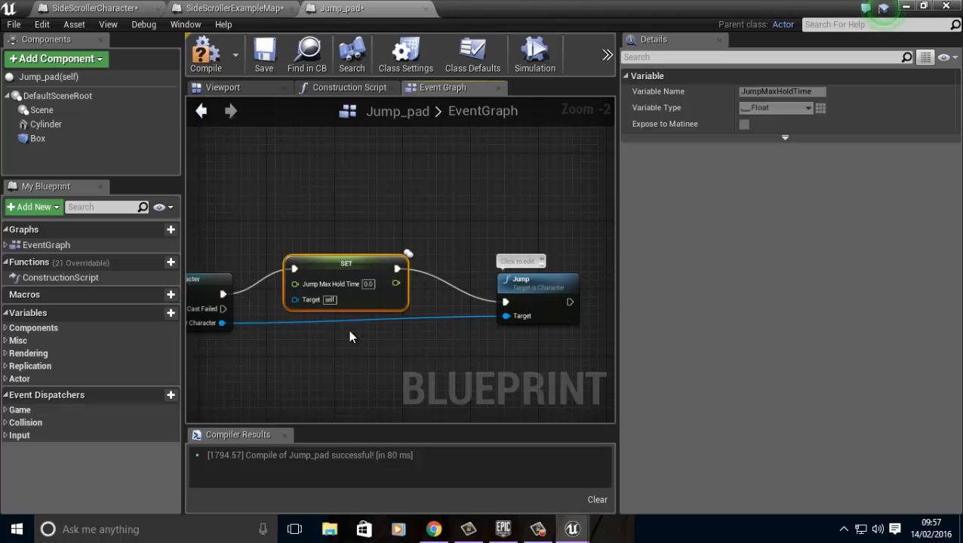
pyautogui.moveTo(349, 337); pyautogui.dragTo(397, 338, button='right')
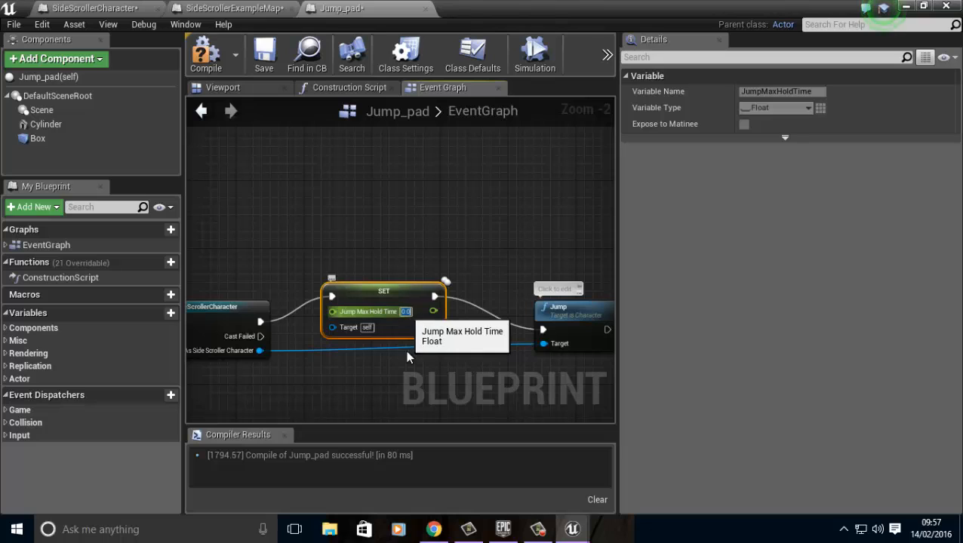
pyautogui.write('2')
pyautogui.press('Return')
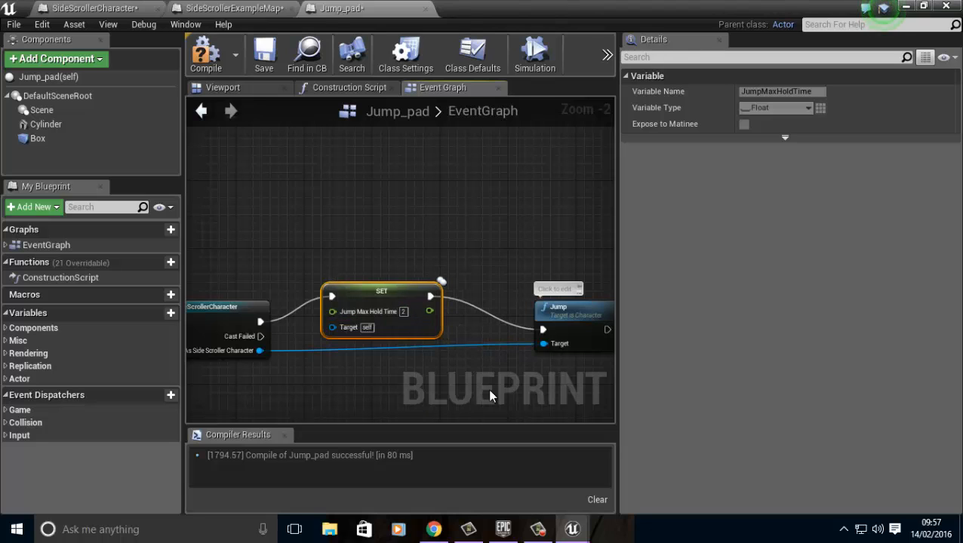
# - Add a Delay node after Jump with a duration of 1
pyautogui.moveTo(490, 391); pyautogui.dragTo(356, 370, button='right')
pyautogui.moveTo(457, 379); pyautogui.dragTo(392, 364, button='right')
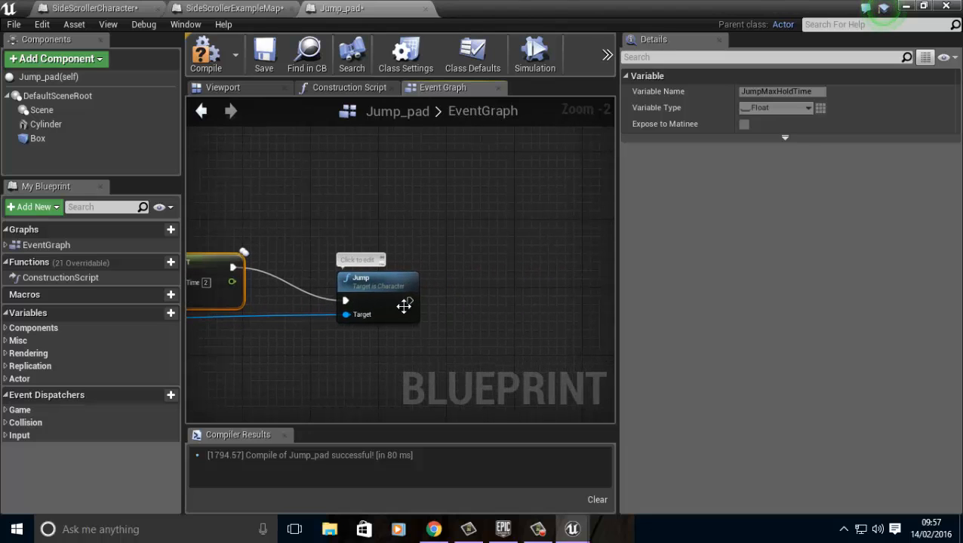
pyautogui.moveTo(408, 302); pyautogui.dragTo(461, 298)
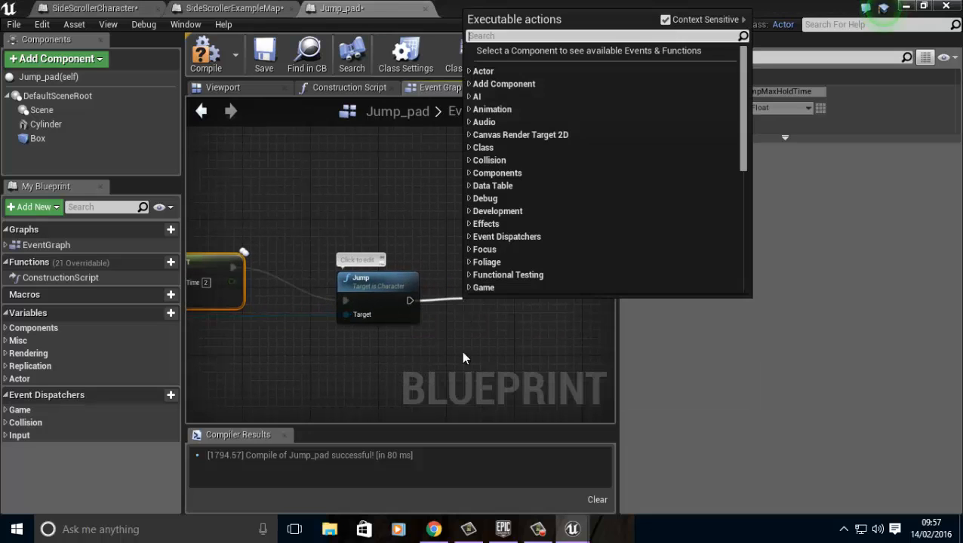
pyautogui.write('delay')
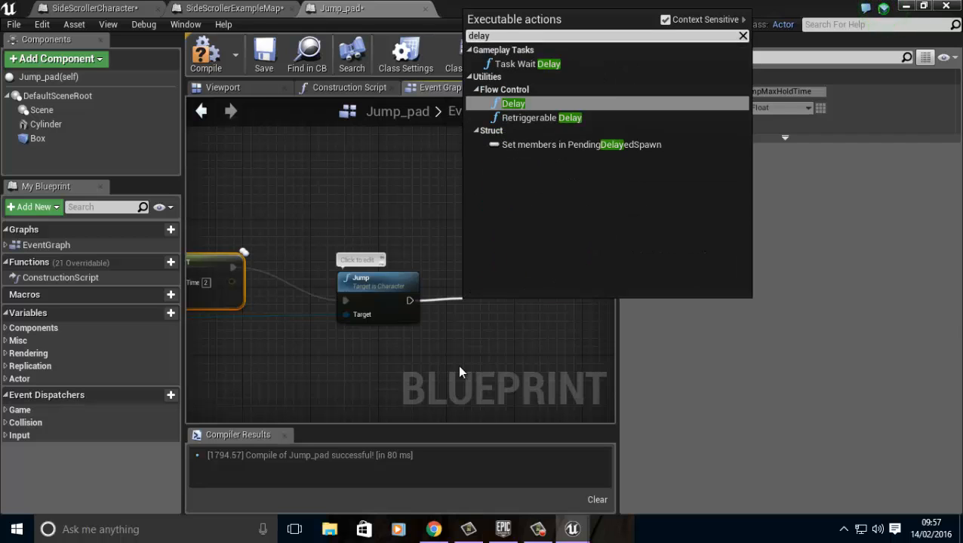
pyautogui.press('Return')
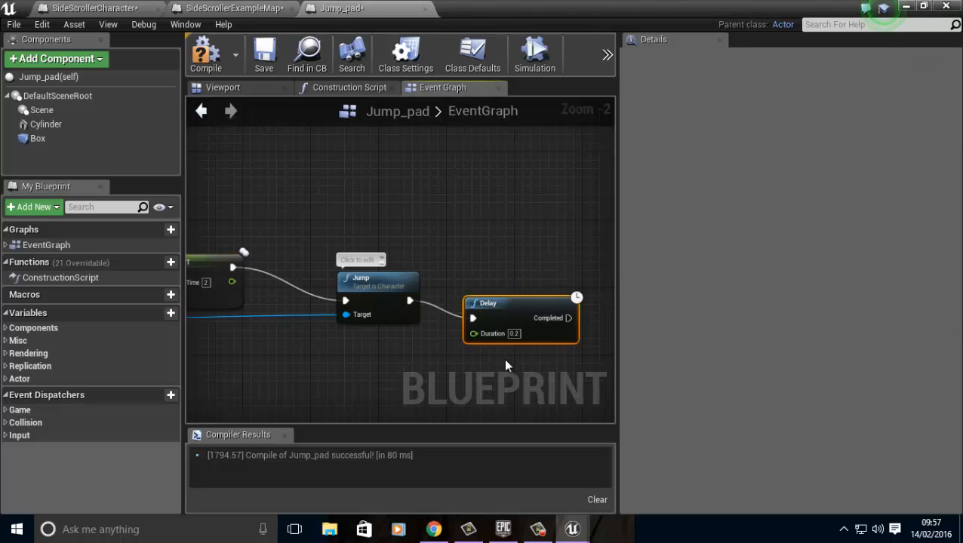
pyautogui.click(502, 329)
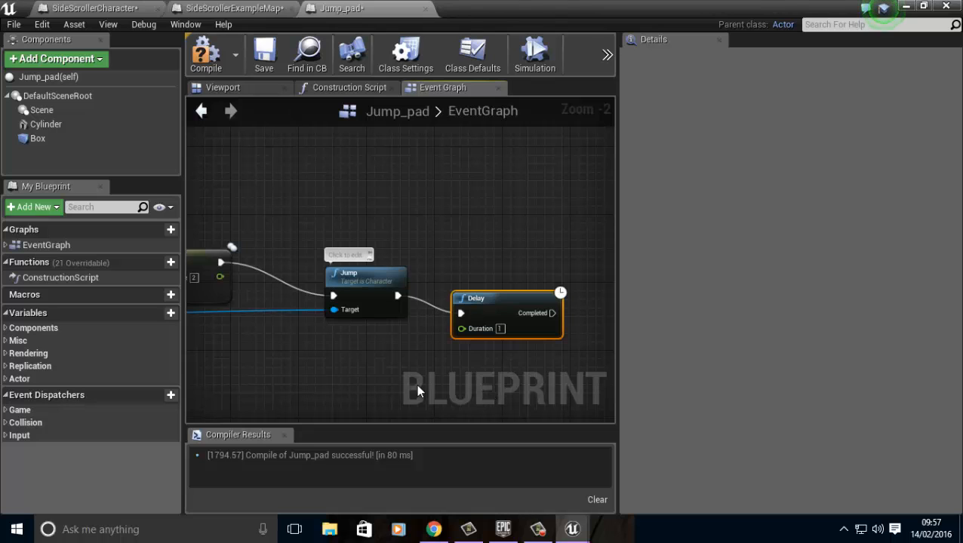
pyautogui.moveTo(417, 387); pyautogui.dragTo(346, 382, button='right')
pyautogui.moveTo(481, 309); pyautogui.dragTo(521, 302)
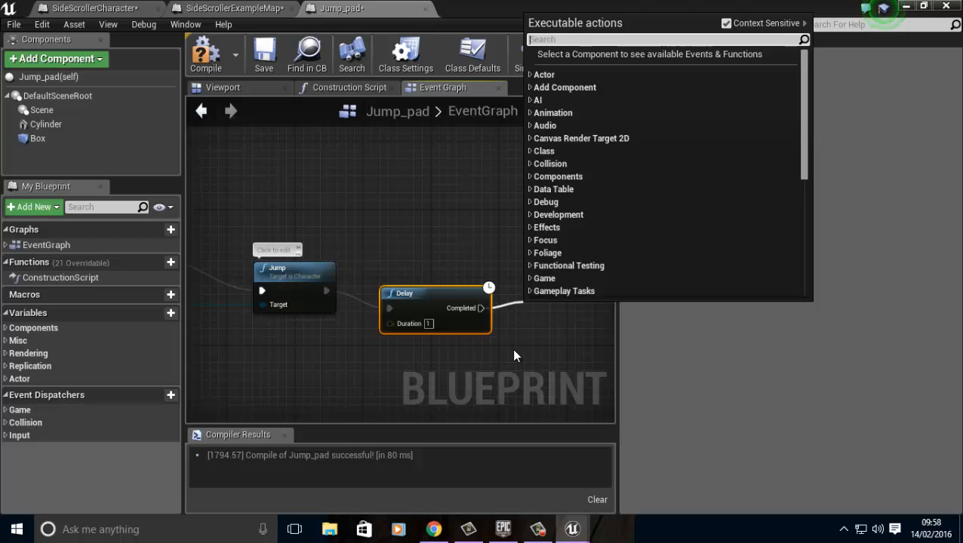
pyautogui.write('Max')
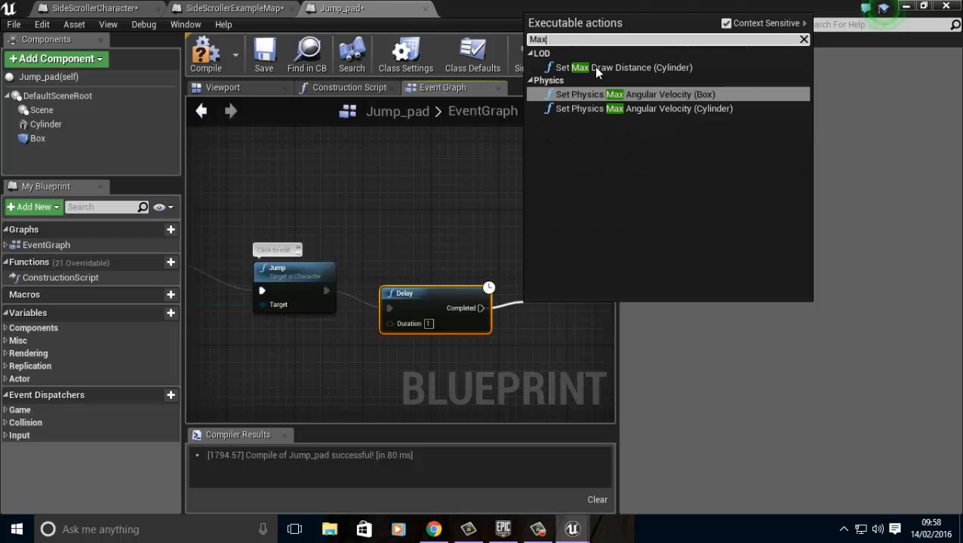
pyautogui.press('BackSpace')
pyautogui.press('BackSpace')
pyautogui.press('BackSpace')
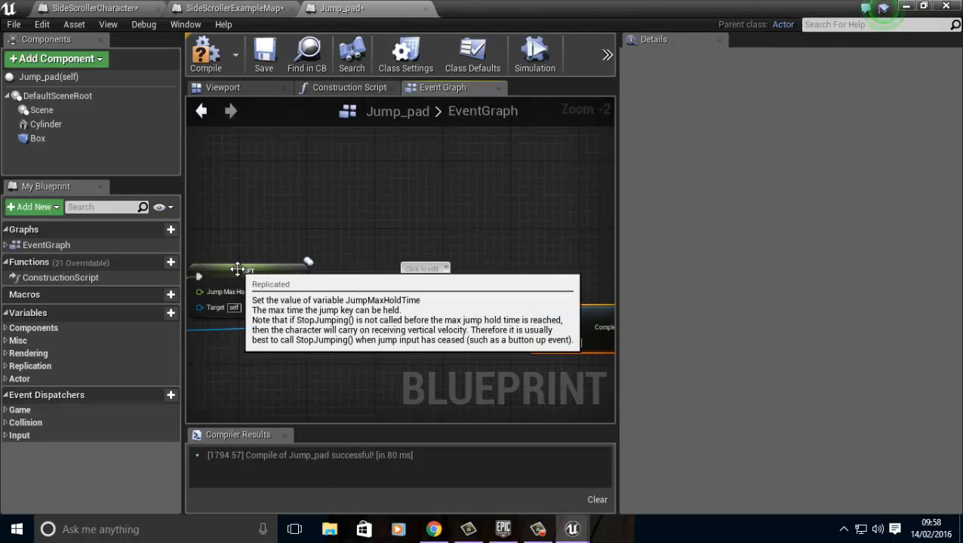
# - Duplicate the Set Jump Max Hold Time node, connect the copy to the Delay's Completed output and set its value to 0
pyautogui.click(239, 269)
pyautogui.hotkey('ctrl', 'w')
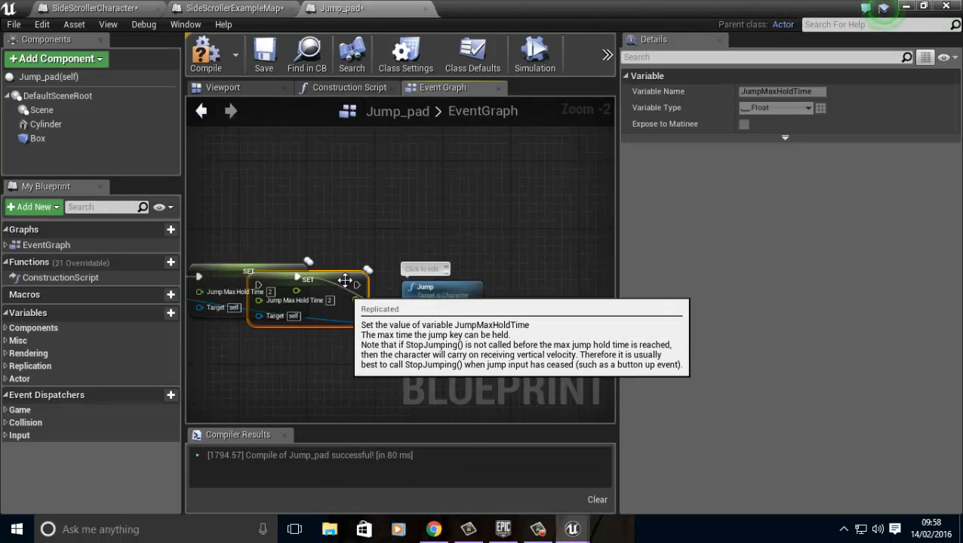
pyautogui.moveTo(338, 281); pyautogui.dragTo(499, 178)
pyautogui.moveTo(508, 392); pyautogui.dragTo(330, 375, button='right')
pyautogui.moveTo(295, 158); pyautogui.dragTo(497, 301)
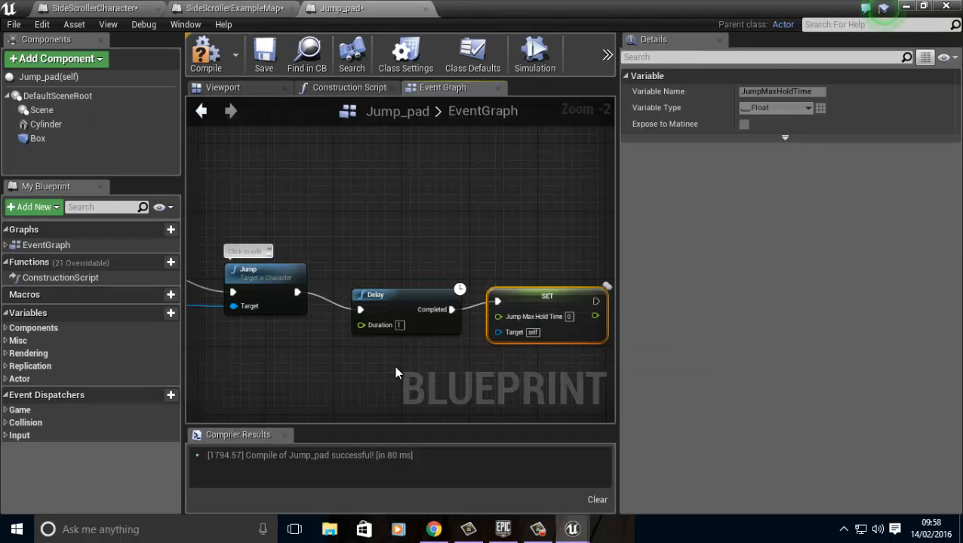
pyautogui.moveTo(395, 368); pyautogui.dragTo(384, 318, button='right')
pyautogui.scroll(-1, 355, 290)
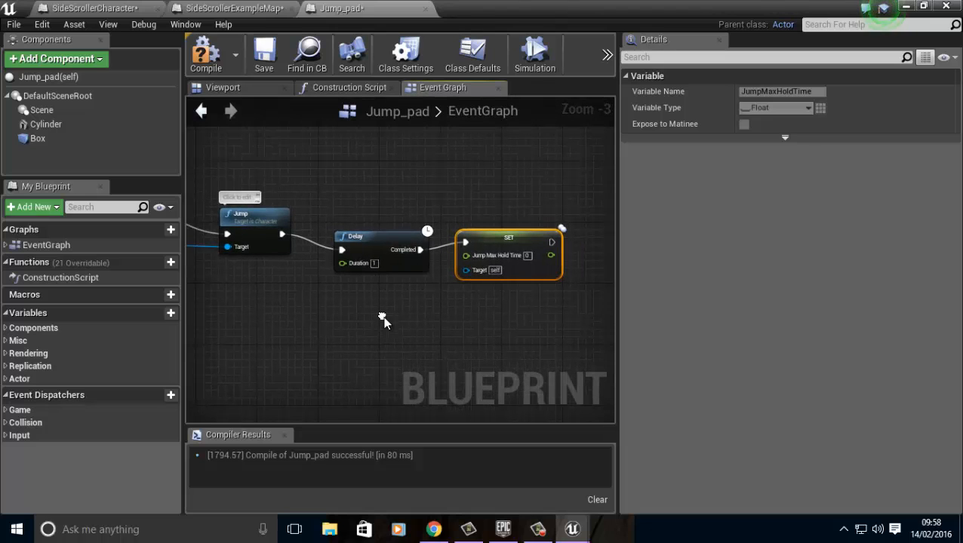
# - Connect the SideScrollerCharacter cast's output to the Target of the Set node after the Delay, compiling Jump_pad before and after
pyautogui.click(206, 55)
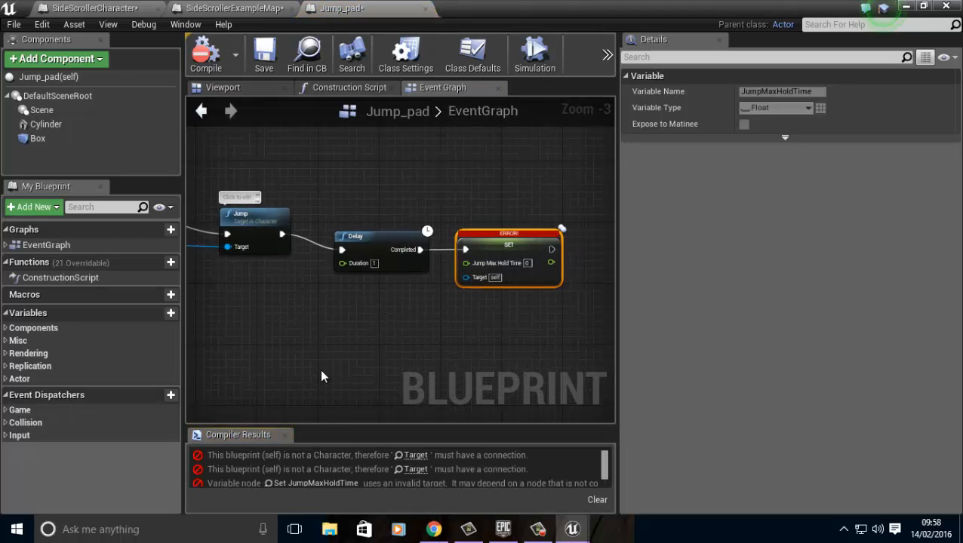
pyautogui.scroll(-1, 399, 308)
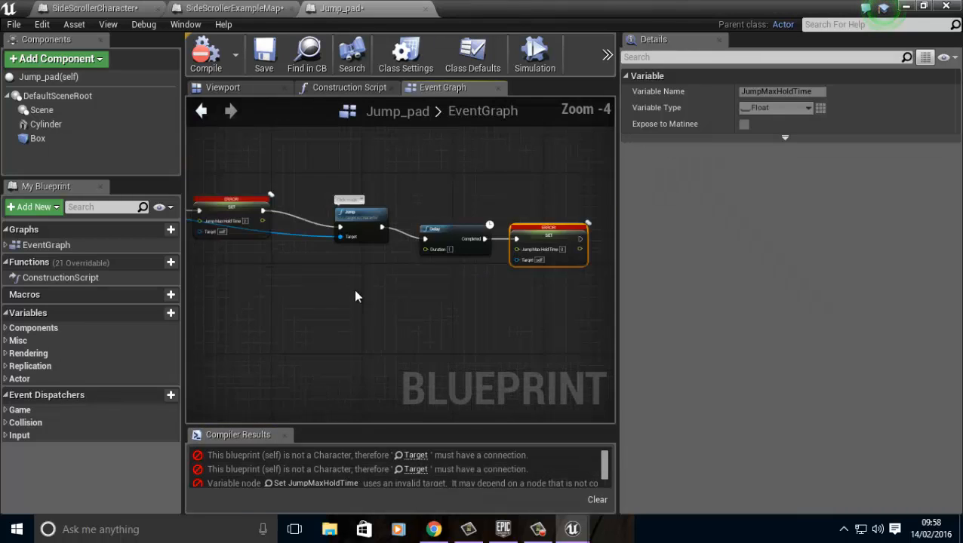
pyautogui.scroll(-1, 355, 293)
pyautogui.moveTo(354, 292); pyautogui.dragTo(391, 286, button='right')
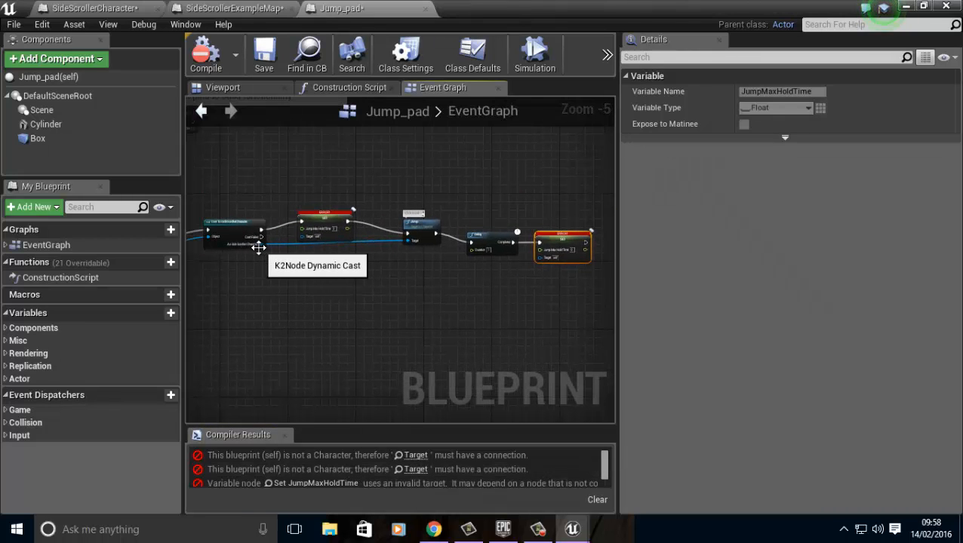
pyautogui.keyDown('ctrl'); pyautogui.moveTo(261, 245); pyautogui.dragTo(538, 259); pyautogui.keyUp('ctrl')
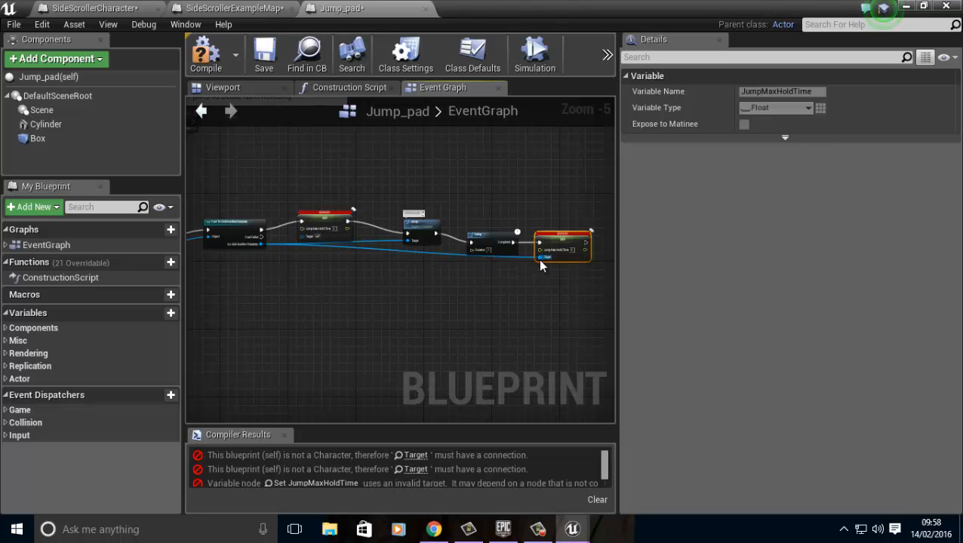
pyautogui.click(215, 66)
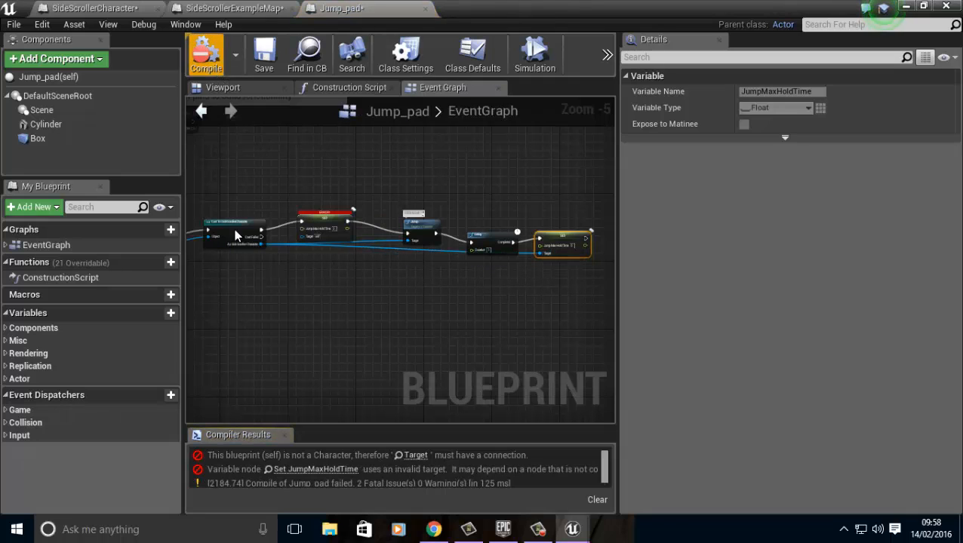
# - Connect the cast's As Side Scroller Character output to the Target of the Set node before Jump and recompile Jump_pad
pyautogui.click(415, 455)
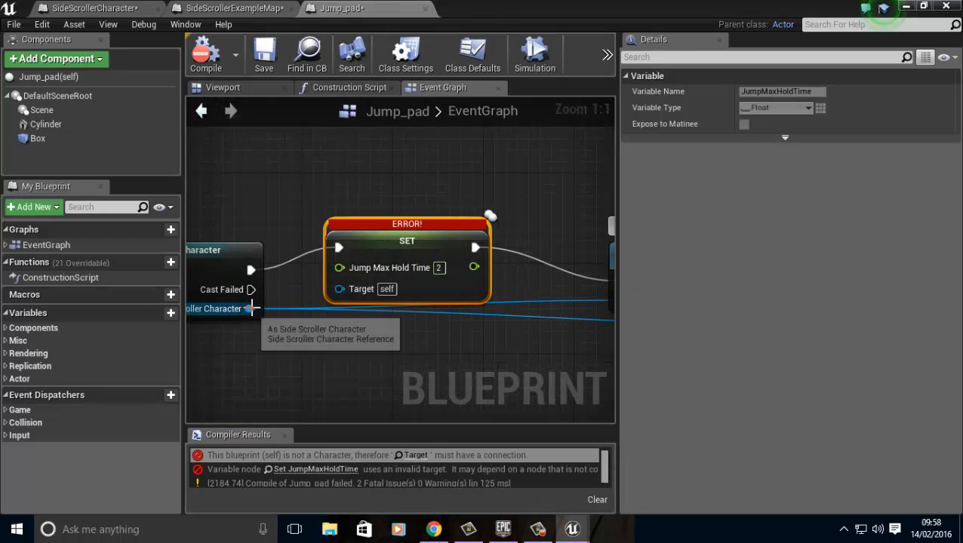
pyautogui.moveTo(249, 309); pyautogui.dragTo(346, 288)
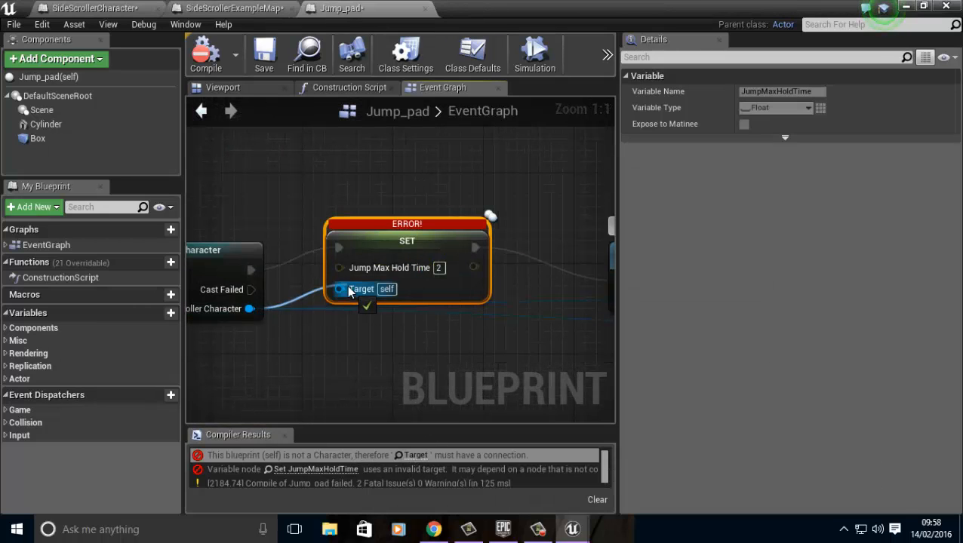
pyautogui.click(205, 53)
# - Return to the level editor, play-test the jump pad launch twice and save the level
pyautogui.click(907, 8)
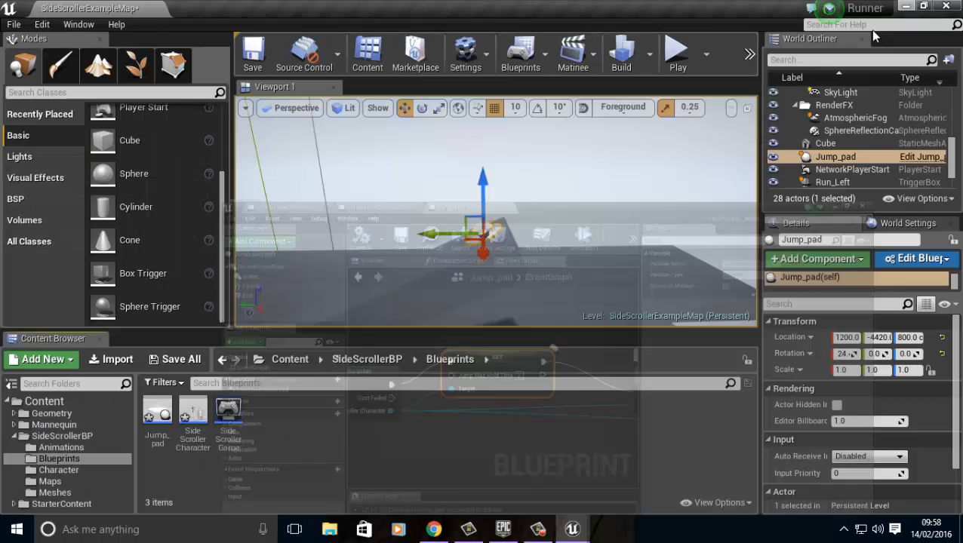
pyautogui.click(677, 45)
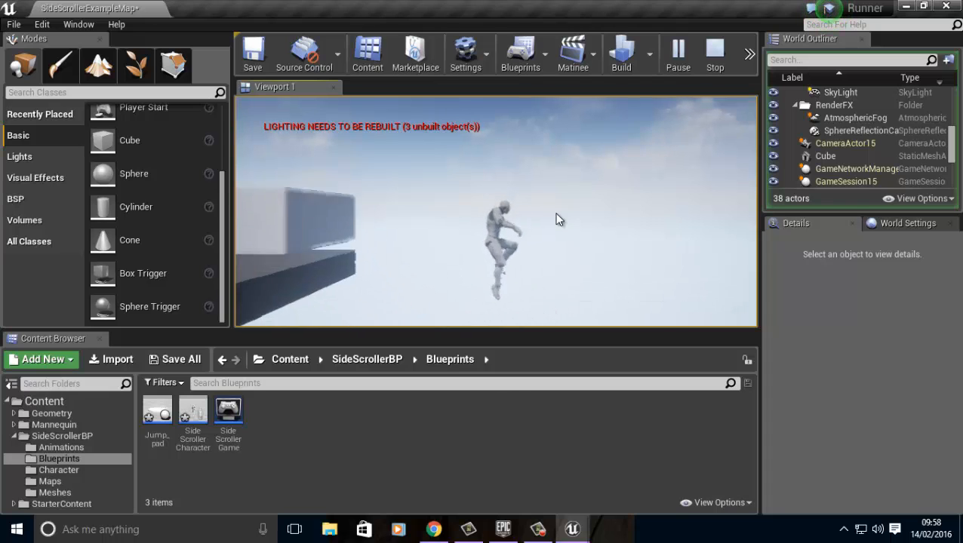
pyautogui.press('Escape')
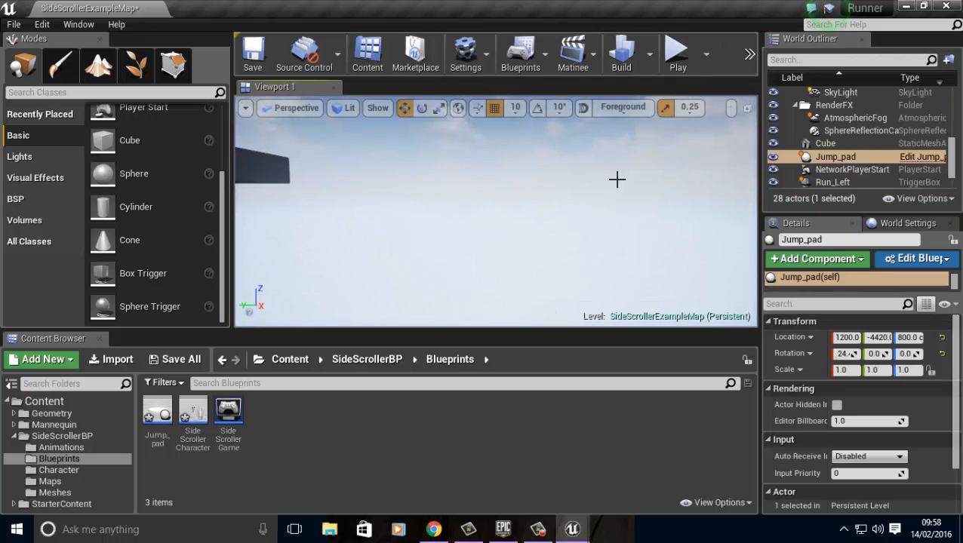
pyautogui.click(678, 55)
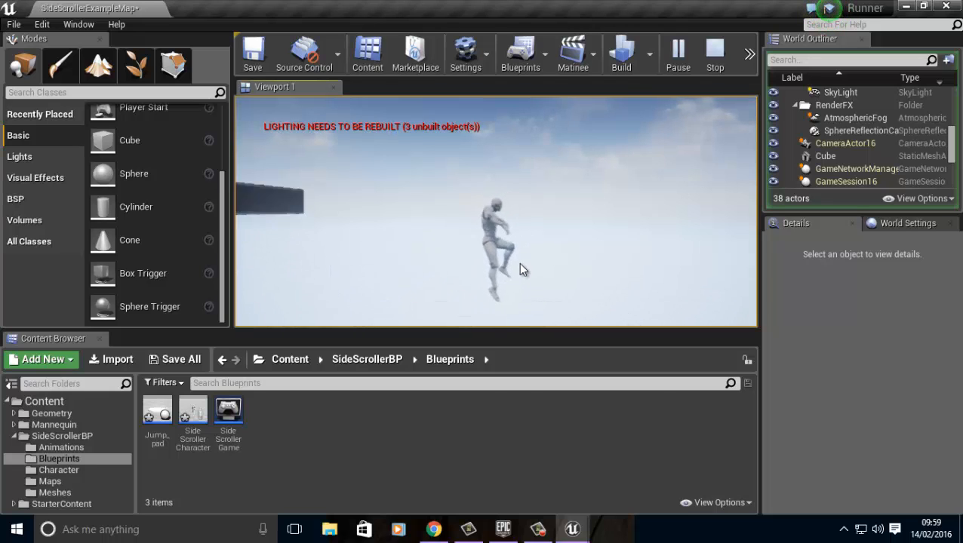
pyautogui.press('Escape')
pyautogui.moveTo(538, 239); pyautogui.dragTo(490, 330, button='right')
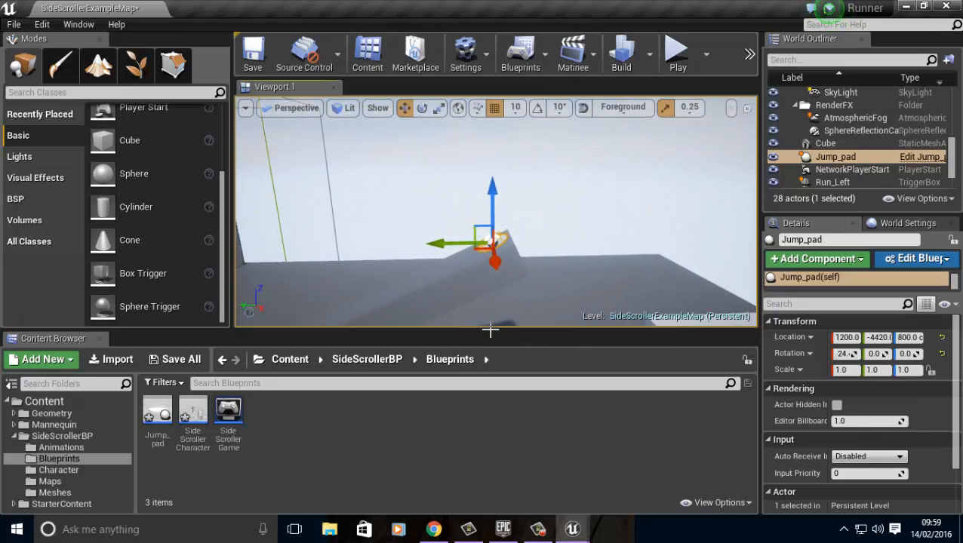
pyautogui.hotkey('ctrl', 's')
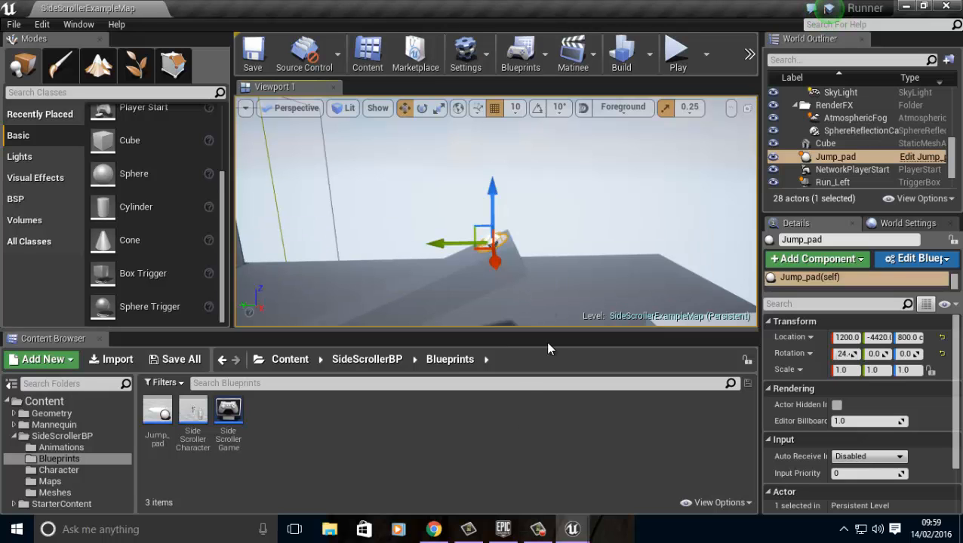
# - Raise the landing platform cube beyond the jump ramp to a Z location of 490
pyautogui.moveTo(546, 342); pyautogui.dragTo(491, 340, button='right')
pyautogui.moveTo(316, 230); pyautogui.dragTo(268, 252, button='right')
pyautogui.moveTo(345, 246); pyautogui.dragTo(513, 222, button='right')
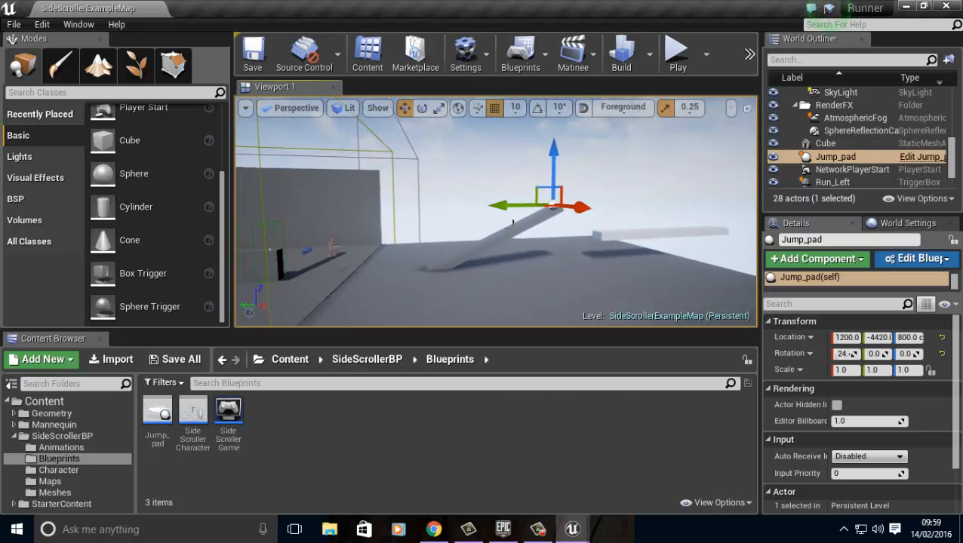
pyautogui.click(635, 233)
pyautogui.moveTo(668, 179); pyautogui.dragTo(667, 172)
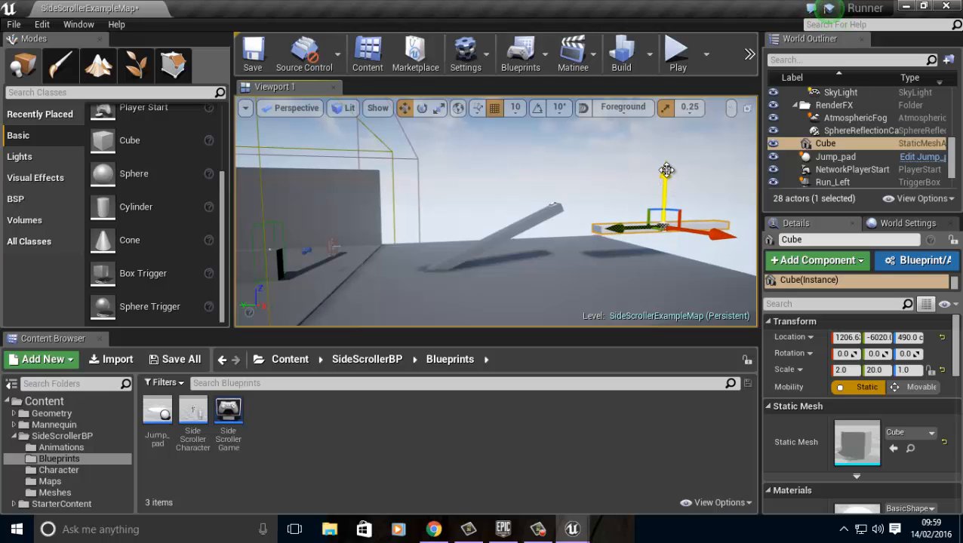
# - Move the Run_Left trigger box onto the far end of the landing platform, at about Y -6940 and Z 760
pyautogui.moveTo(446, 284); pyautogui.dragTo(329, 238, button='right')
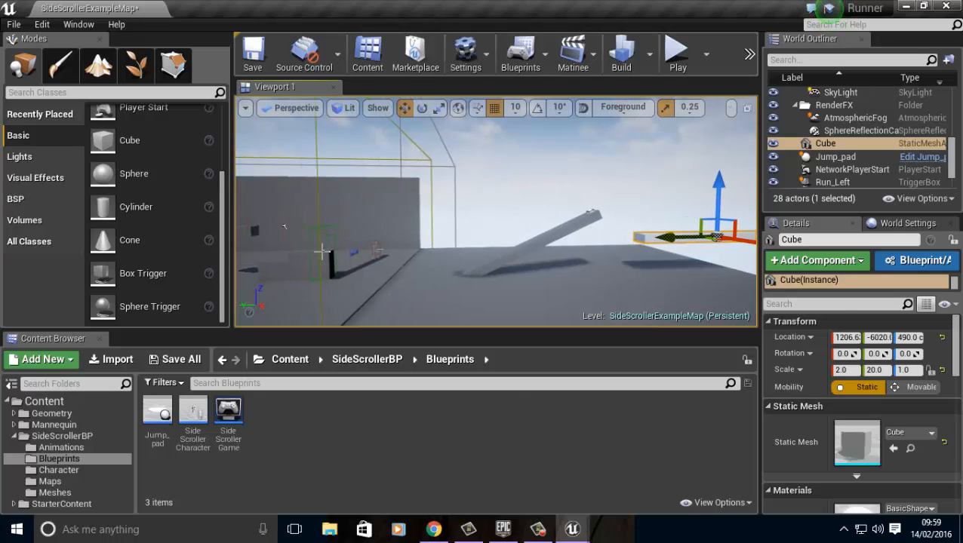
pyautogui.click(284, 226)
pyautogui.click(283, 225)
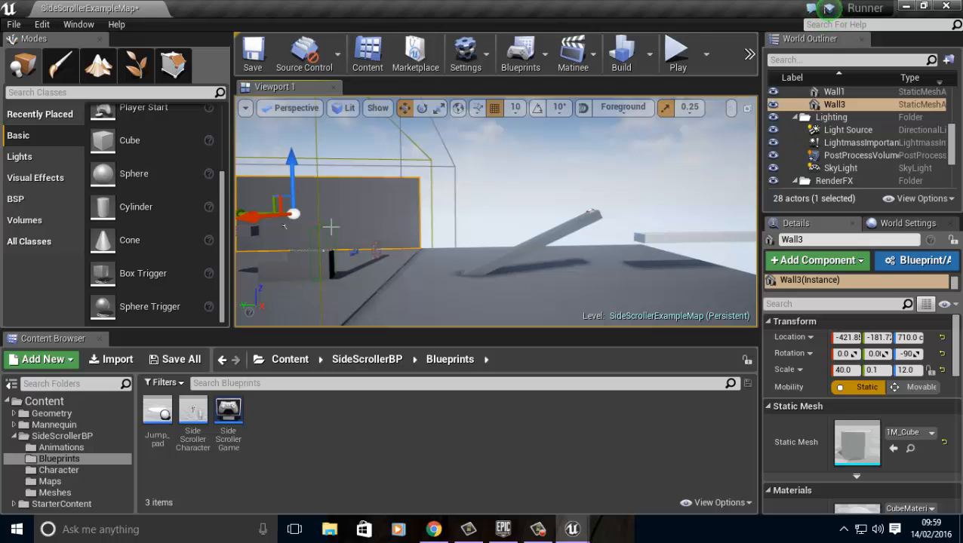
pyautogui.click(284, 226)
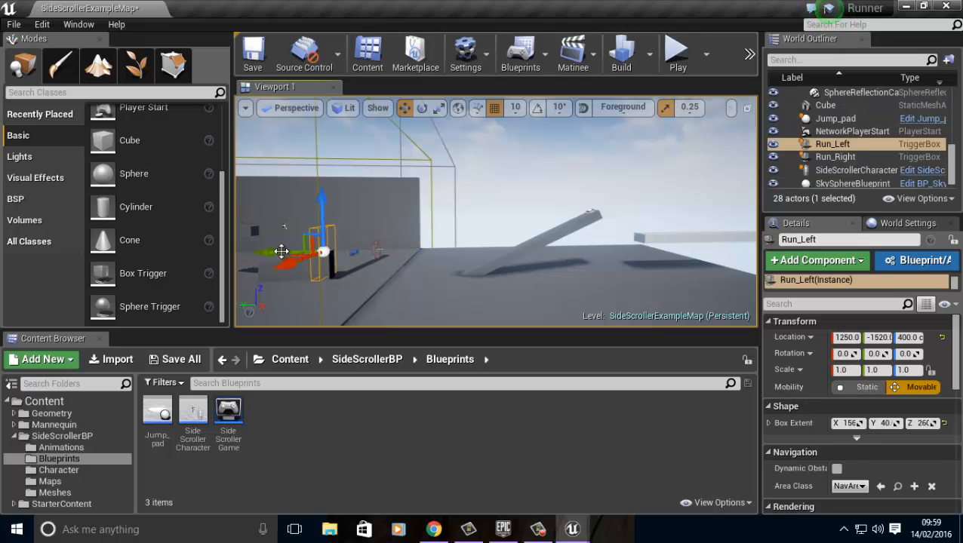
pyautogui.moveTo(303, 237); pyautogui.dragTo(727, 194)
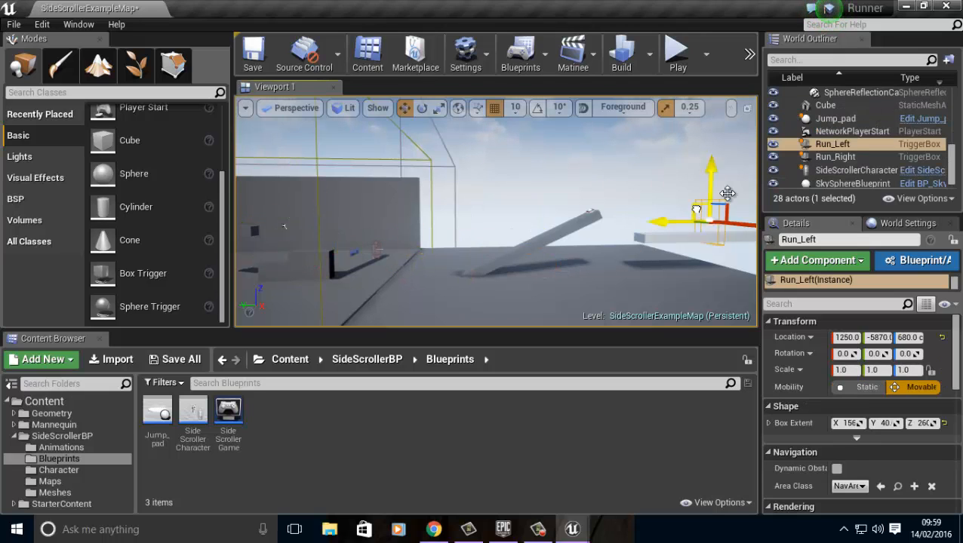
pyautogui.moveTo(682, 273); pyautogui.dragTo(667, 270, button='right')
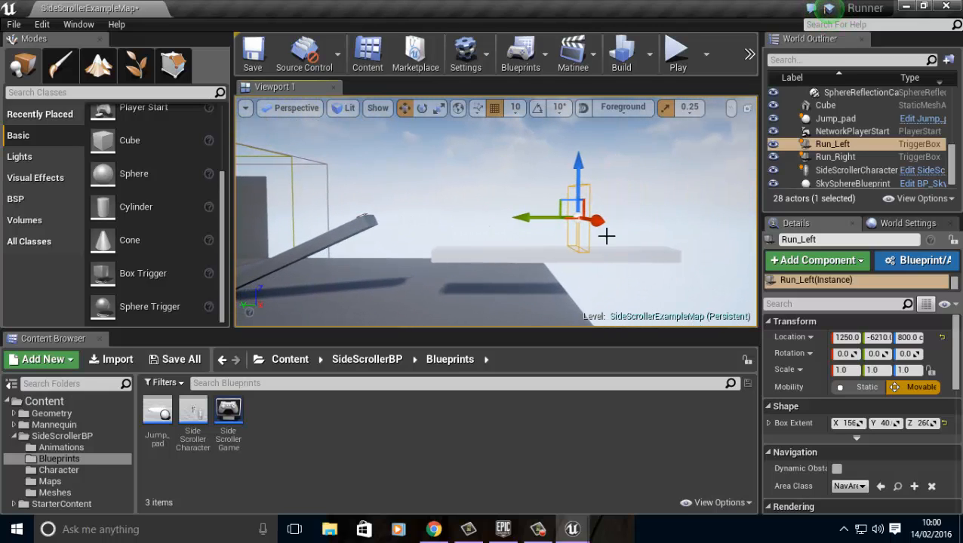
pyautogui.moveTo(531, 218); pyautogui.dragTo(616, 254)
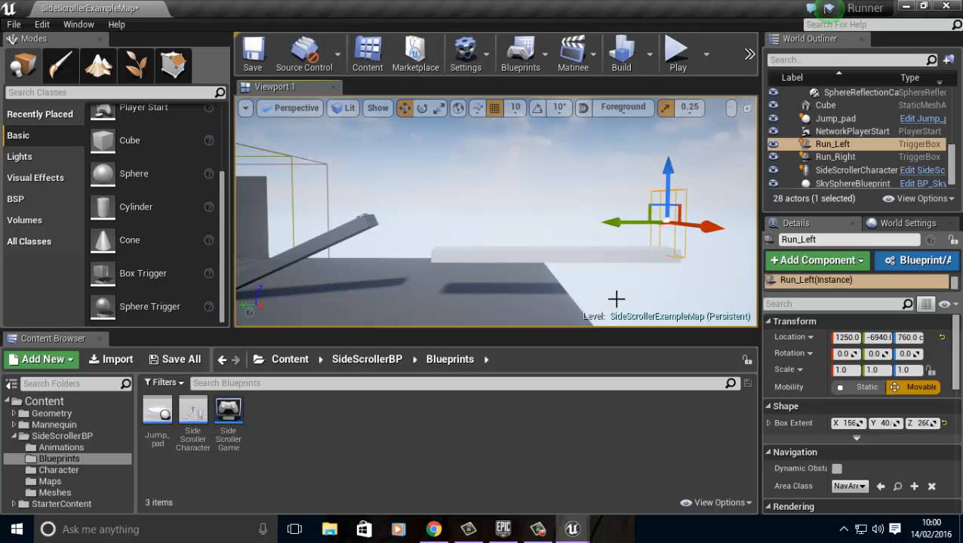
# - Move the Run_Right trigger box below the jump ramp at about Y -4030, Z 220, and scale its height to a Z extent of about 217
pyautogui.moveTo(615, 299); pyautogui.dragTo(428, 278, button='right')
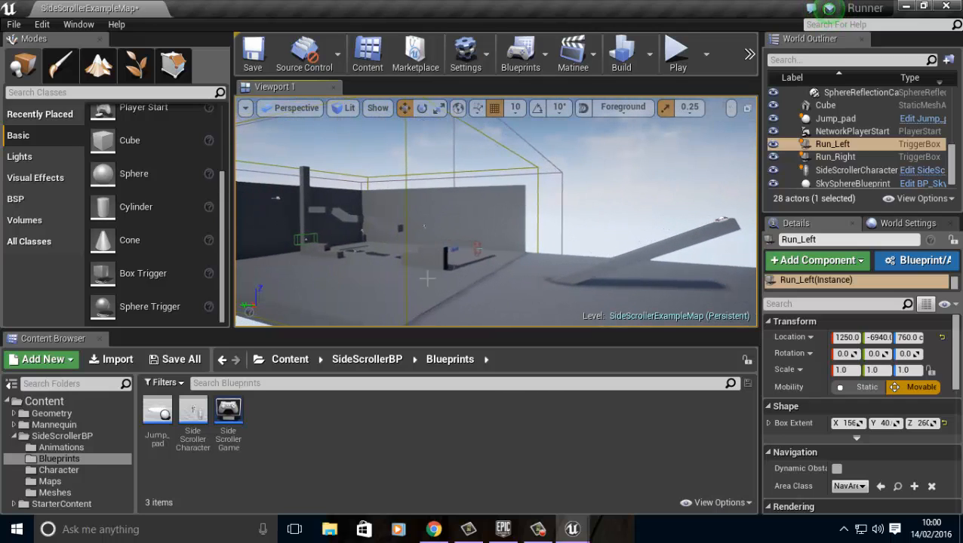
pyautogui.click(298, 235)
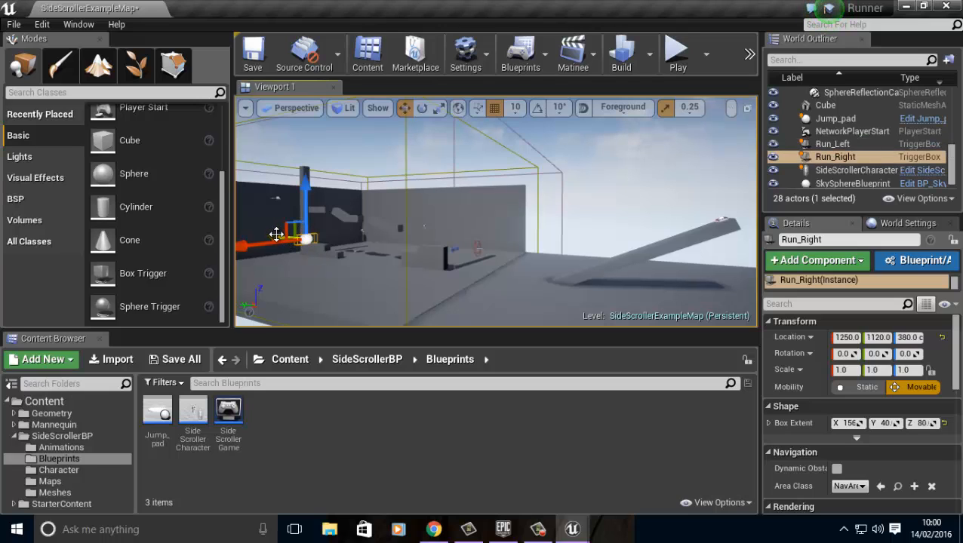
pyautogui.moveTo(276, 235); pyautogui.dragTo(560, 303)
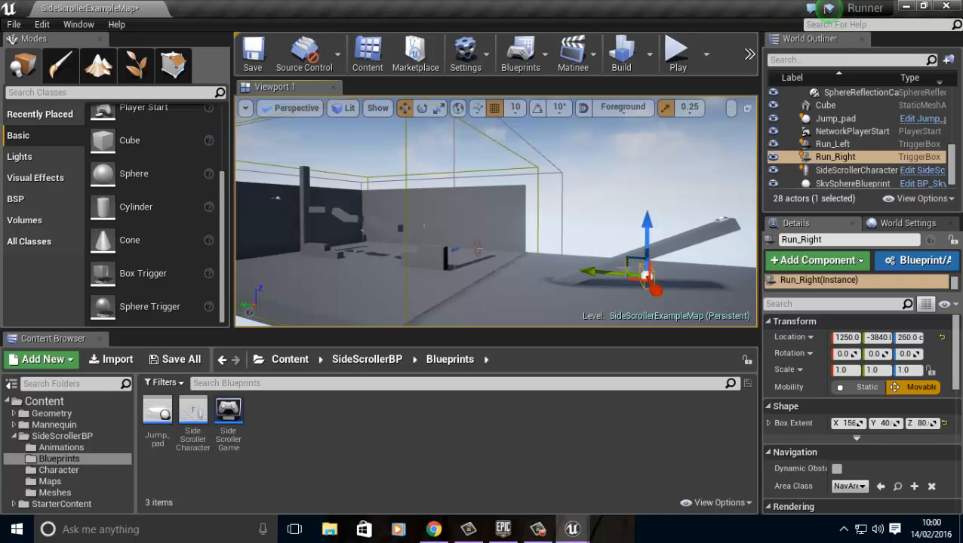
pyautogui.press('f')
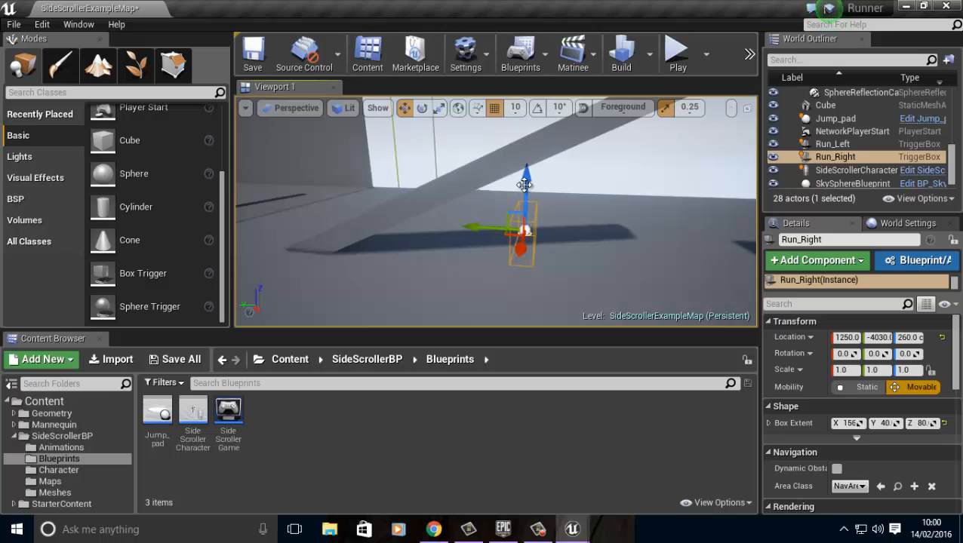
pyautogui.moveTo(531, 189)
pyautogui.mouseDown()
pyautogui.moveTo(535, 215)
pyautogui.moveTo(536, 194)
pyautogui.mouseUp()
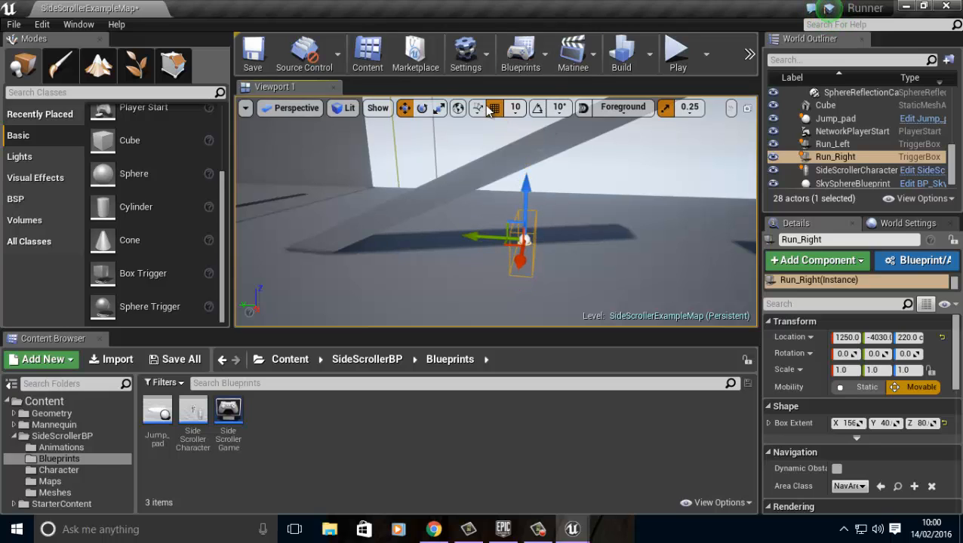
pyautogui.click(440, 108)
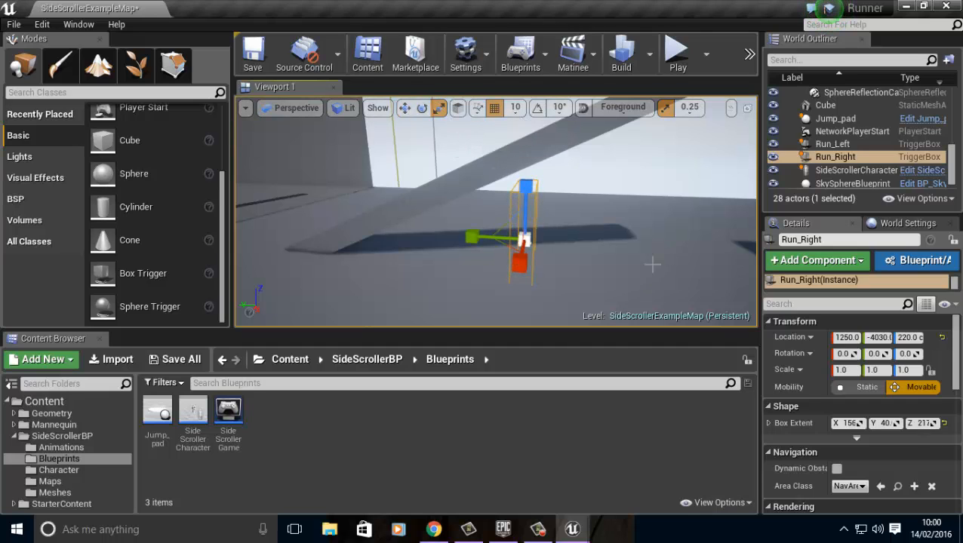
# - Duplicate the landing platform cube and place the copy lower, past the floor's edge, at about Y -7160 and Z -260
pyautogui.moveTo(638, 257); pyautogui.dragTo(697, 208, button='right')
pyautogui.moveTo(430, 202); pyautogui.dragTo(461, 201, button='right')
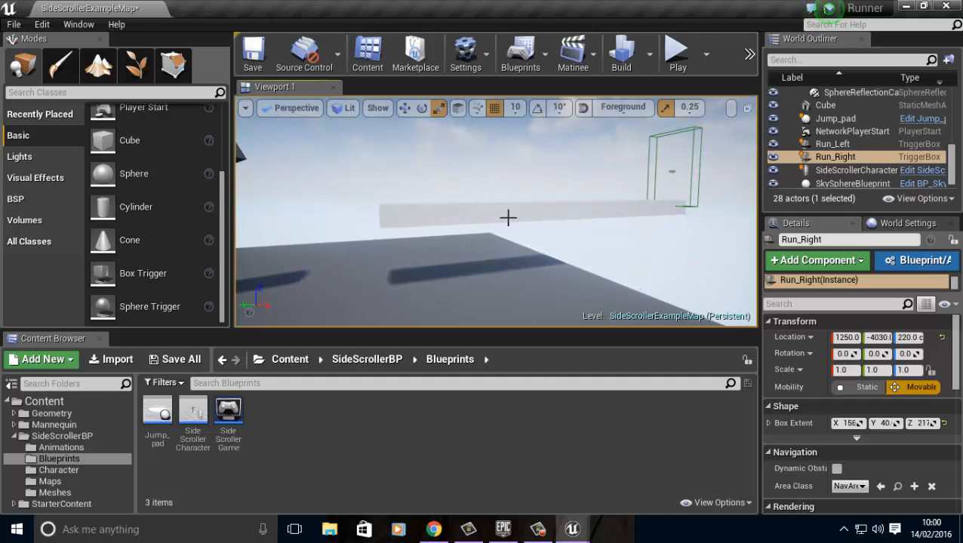
pyautogui.moveTo(417, 286); pyautogui.dragTo(266, 290, button='right')
pyautogui.moveTo(522, 280); pyautogui.dragTo(461, 156, button='right')
pyautogui.click(438, 172)
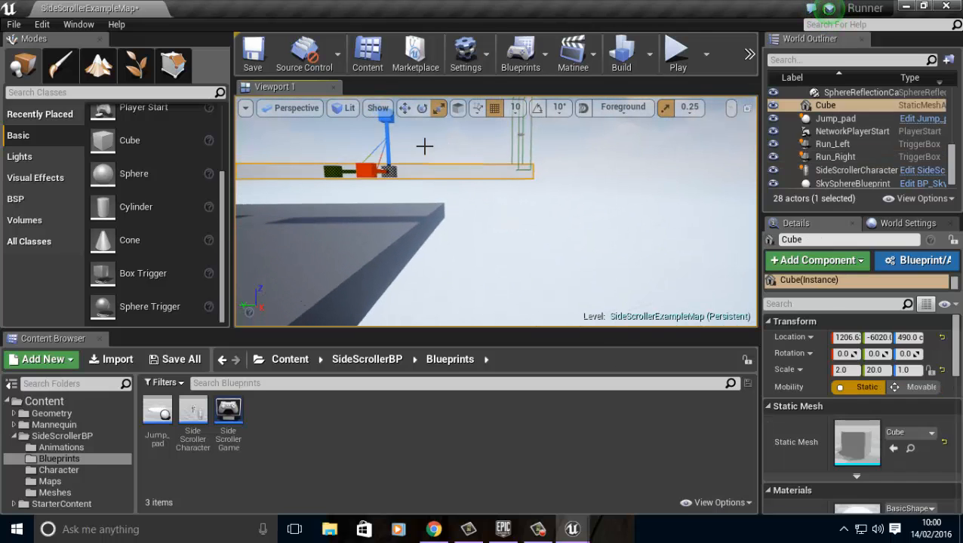
pyautogui.click(406, 109)
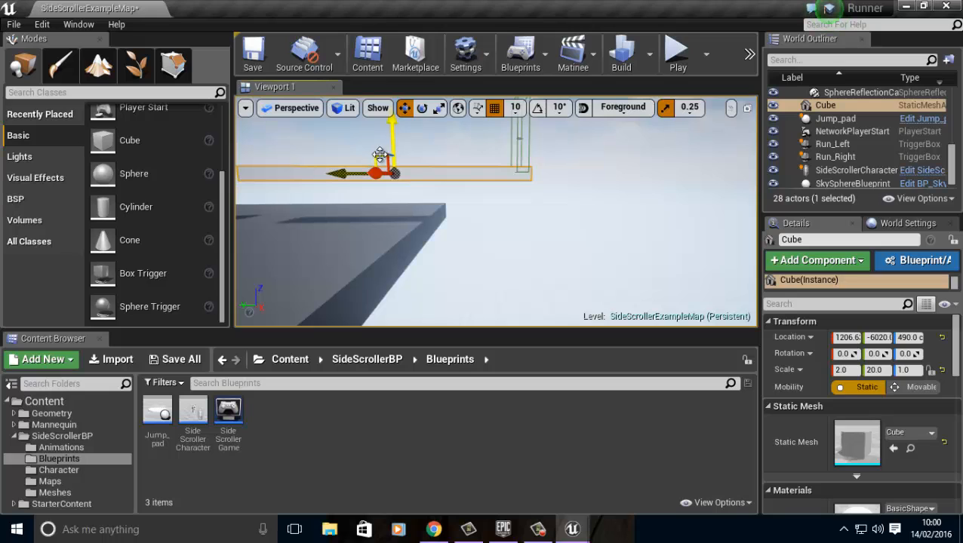
pyautogui.keyDown('alt'); pyautogui.moveTo(379, 155); pyautogui.dragTo(532, 257); pyautogui.keyUp('alt')
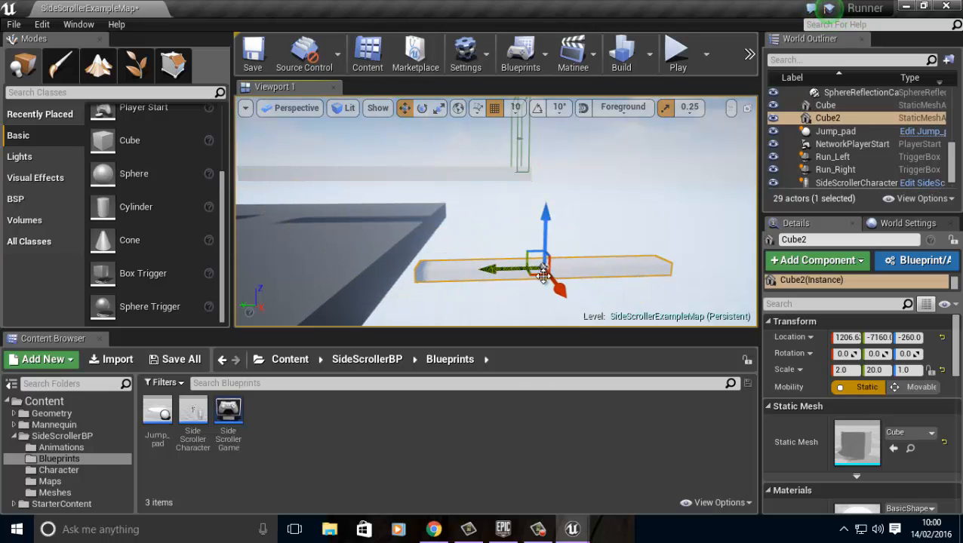
pyautogui.moveTo(617, 228); pyautogui.dragTo(422, 196, button='right')
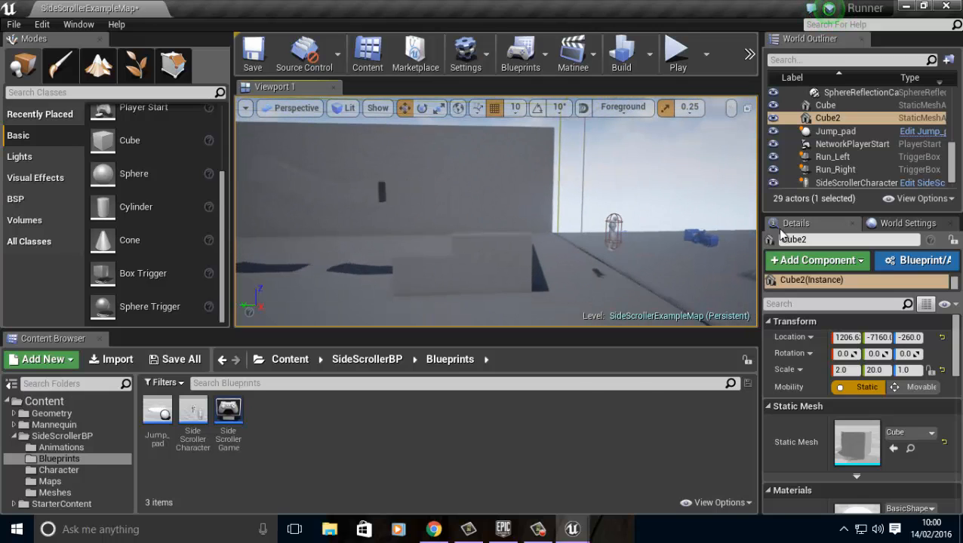
# - Move the side-scroller character along Y to about -1780
pyautogui.click(613, 227)
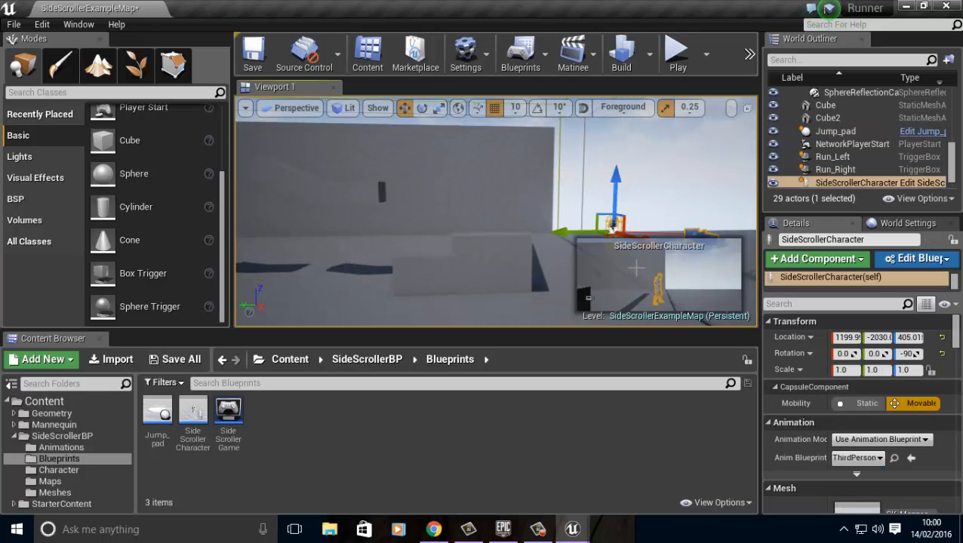
pyautogui.moveTo(571, 230); pyautogui.dragTo(525, 228)
pyautogui.moveTo(520, 206); pyautogui.dragTo(430, 210, button='right')
# - Search all placeable classes for "poi" and place a Target Point in the walled start area of the level
pyautogui.scroll(3, 142, 228)
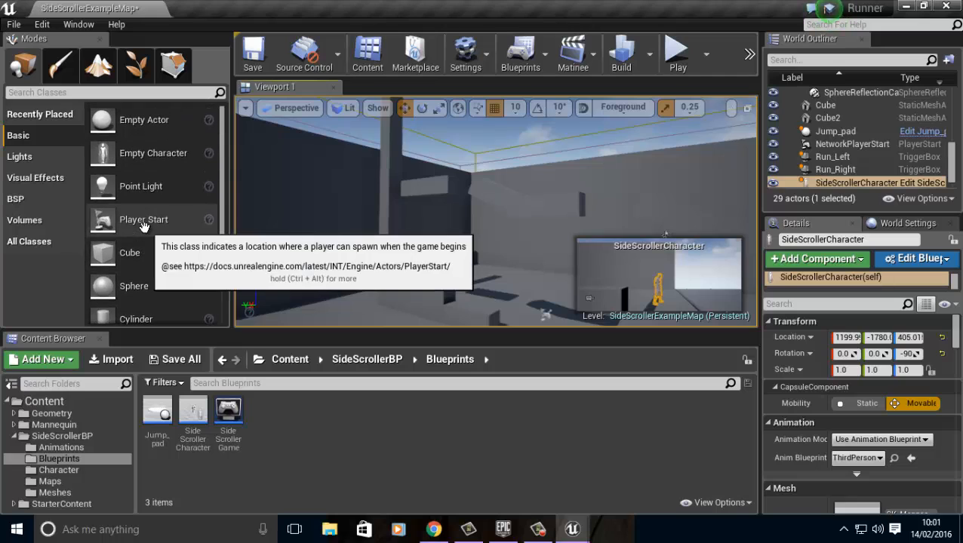
pyautogui.scroll(-3, 143, 226)
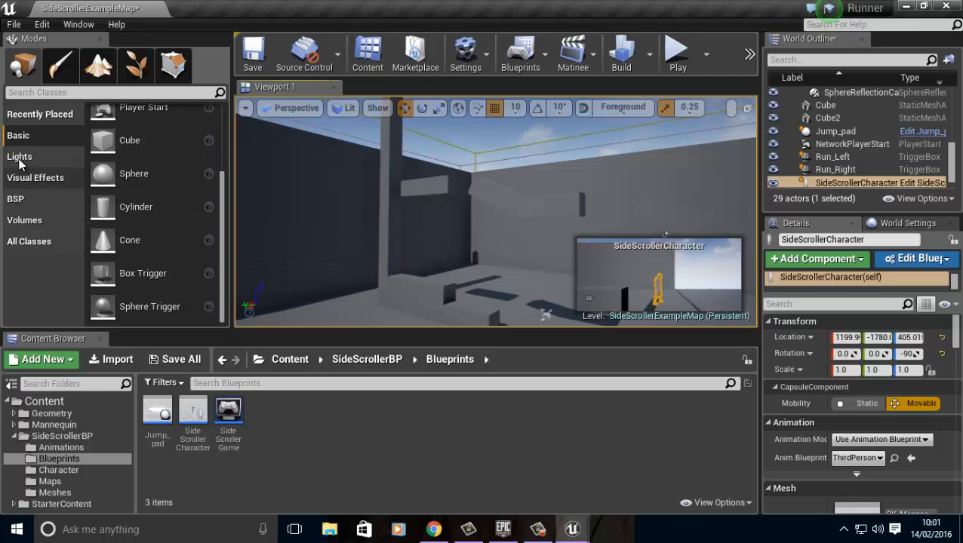
pyautogui.click(33, 243)
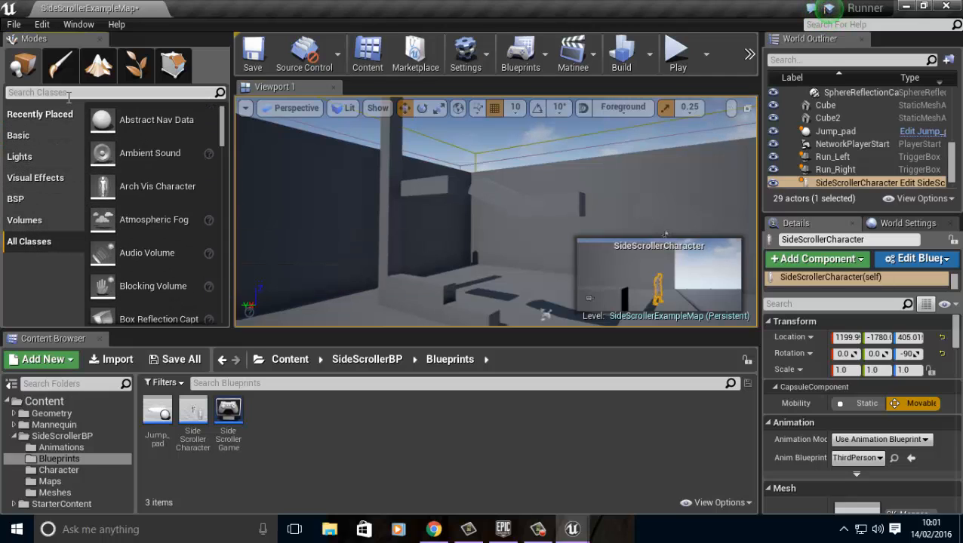
pyautogui.write('ppo')
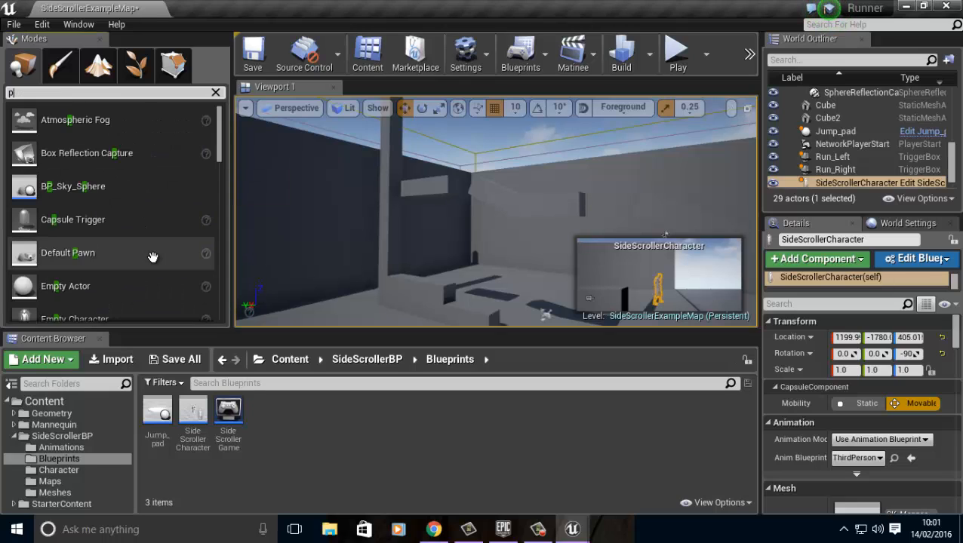
pyautogui.press('BackSpace')
pyautogui.press('BackSpace')
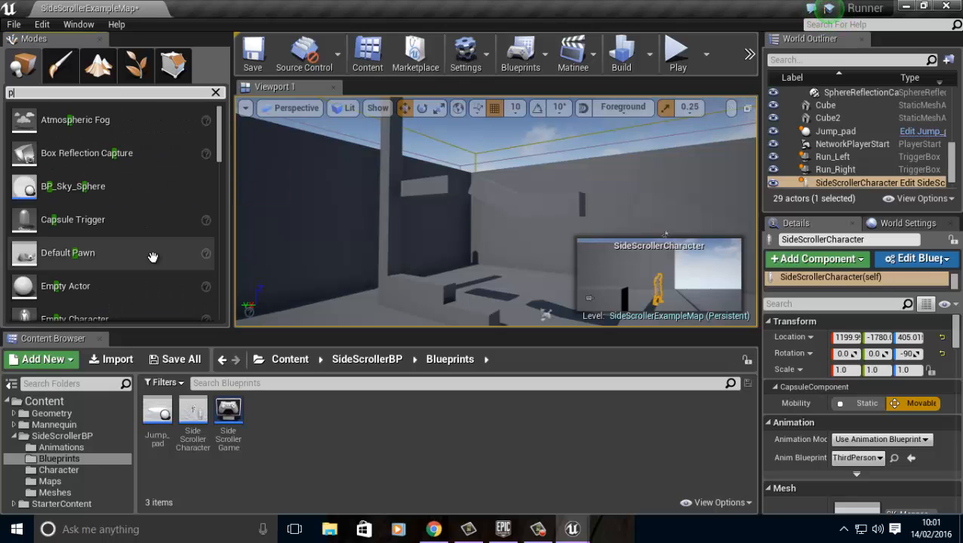
pyautogui.write('oi')
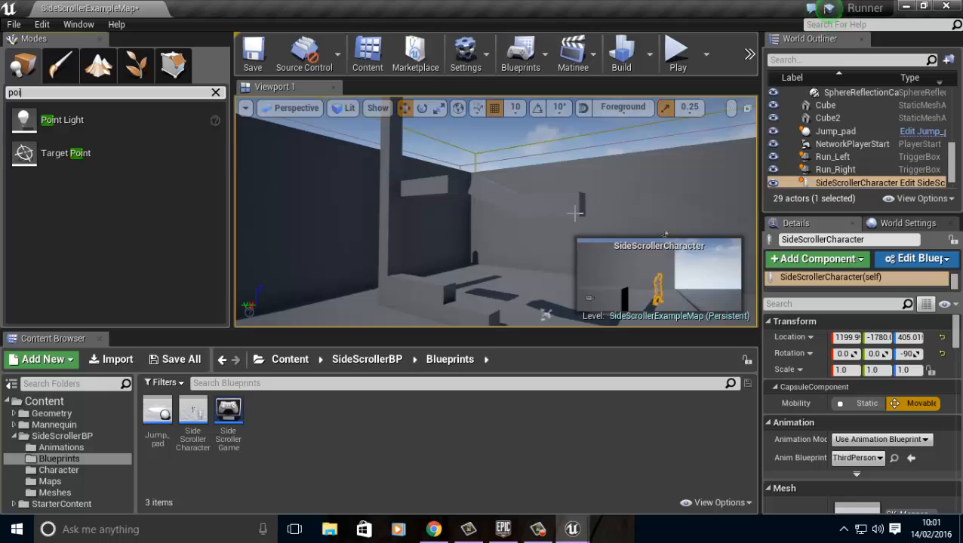
pyautogui.moveTo(26, 157); pyautogui.dragTo(416, 275)
# - Move the target point above the ledge in the start area, at about X 1200, Y 950, Z 430
pyautogui.moveTo(438, 320); pyautogui.dragTo(445, 262, button='right')
pyautogui.press('w')
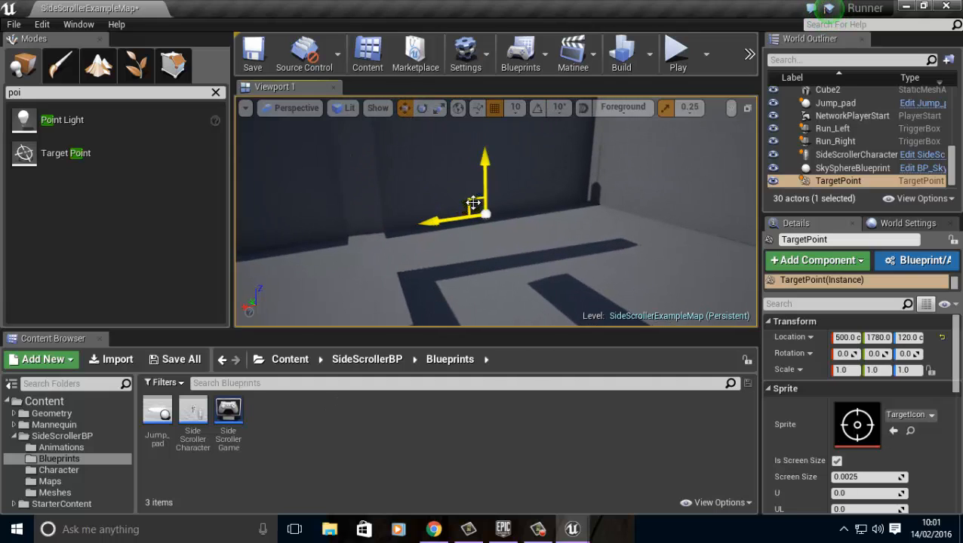
pyautogui.moveTo(473, 203); pyautogui.dragTo(328, 154)
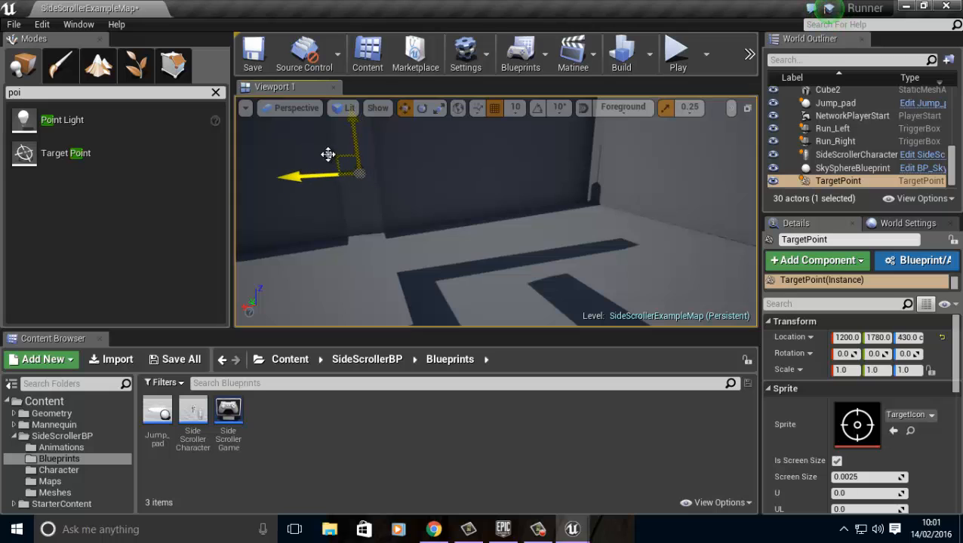
pyautogui.moveTo(300, 226); pyautogui.dragTo(452, 206, button='right')
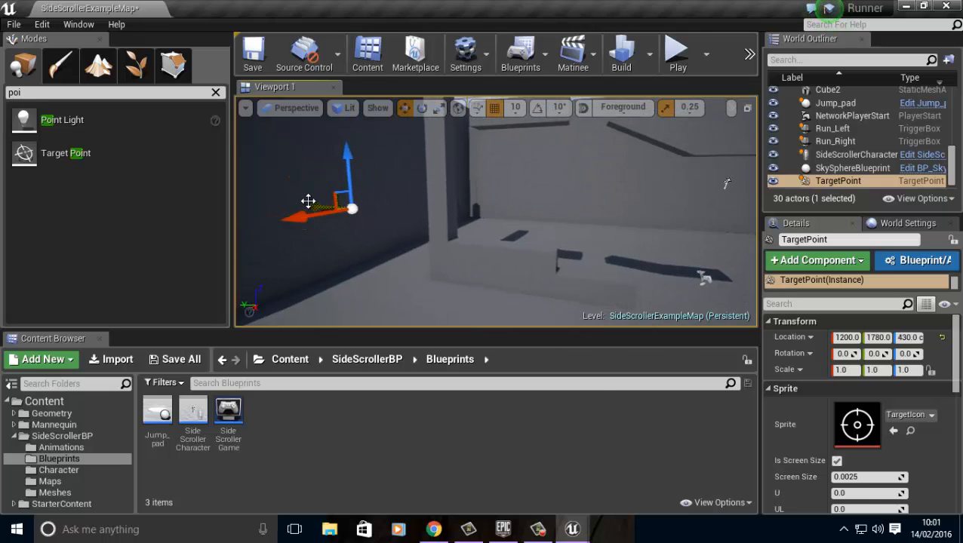
pyautogui.moveTo(376, 246); pyautogui.dragTo(446, 289)
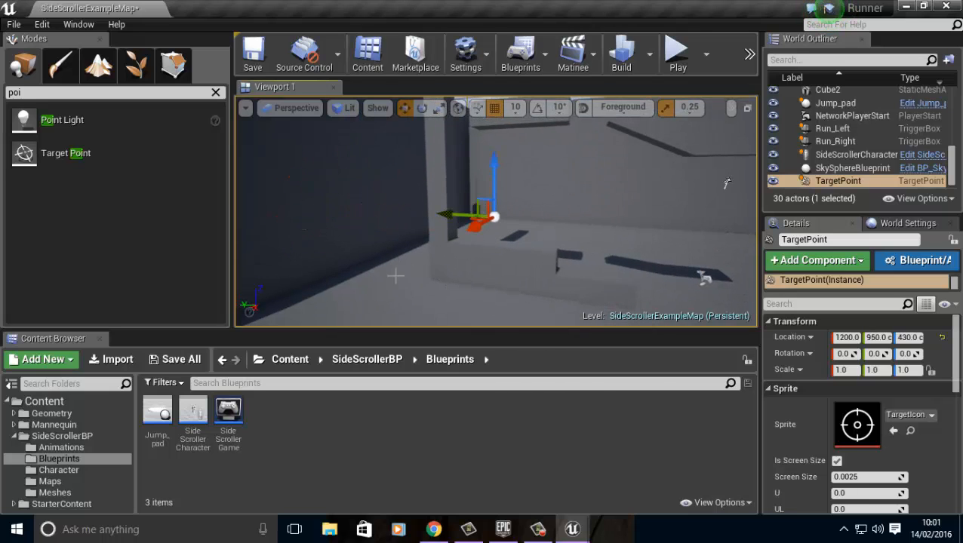
# - Copy the X location of the ledge beneath the target point and apply it to the target point
pyautogui.moveTo(395, 277); pyautogui.dragTo(170, 316, button='right')
pyautogui.moveTo(431, 289); pyautogui.dragTo(448, 289, button='right')
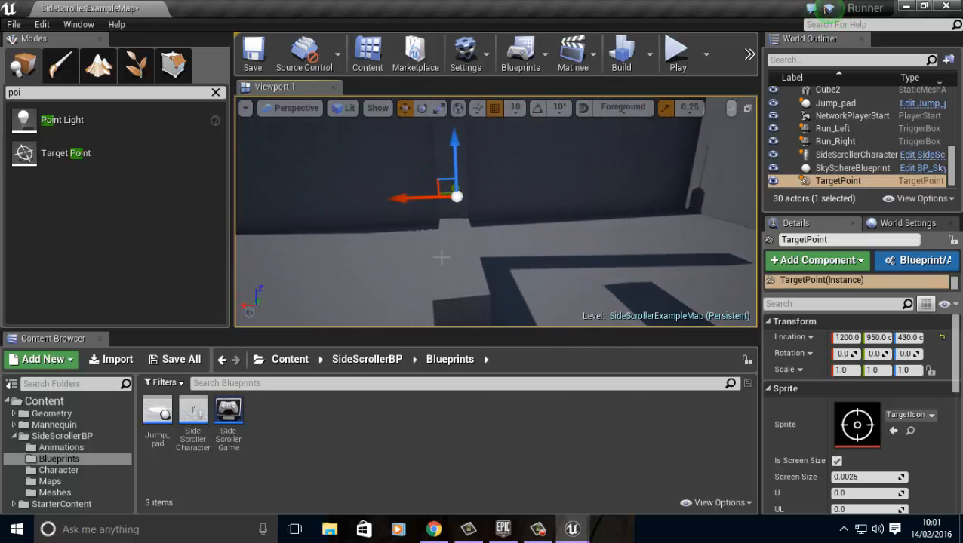
pyautogui.moveTo(497, 214); pyautogui.dragTo(509, 240, button='right')
pyautogui.click(497, 240)
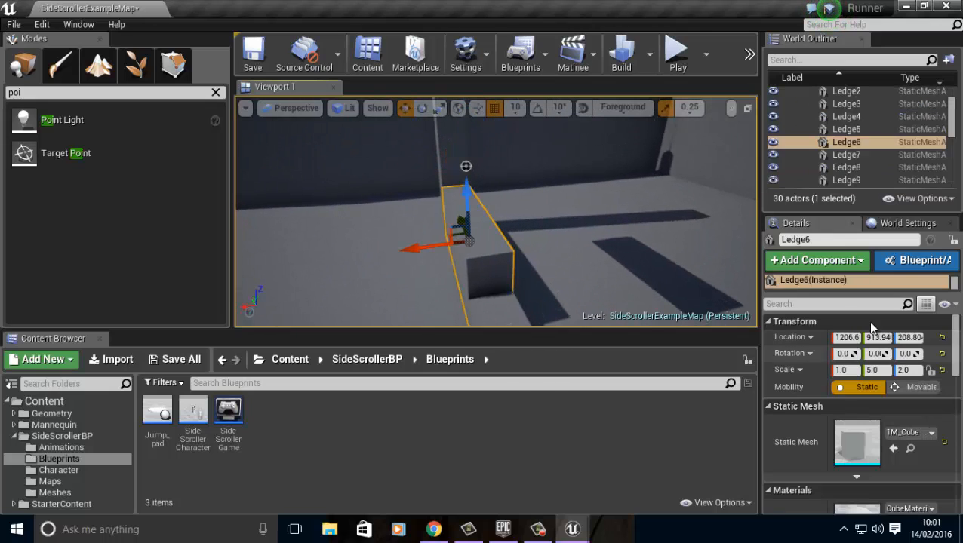
pyautogui.click(838, 337)
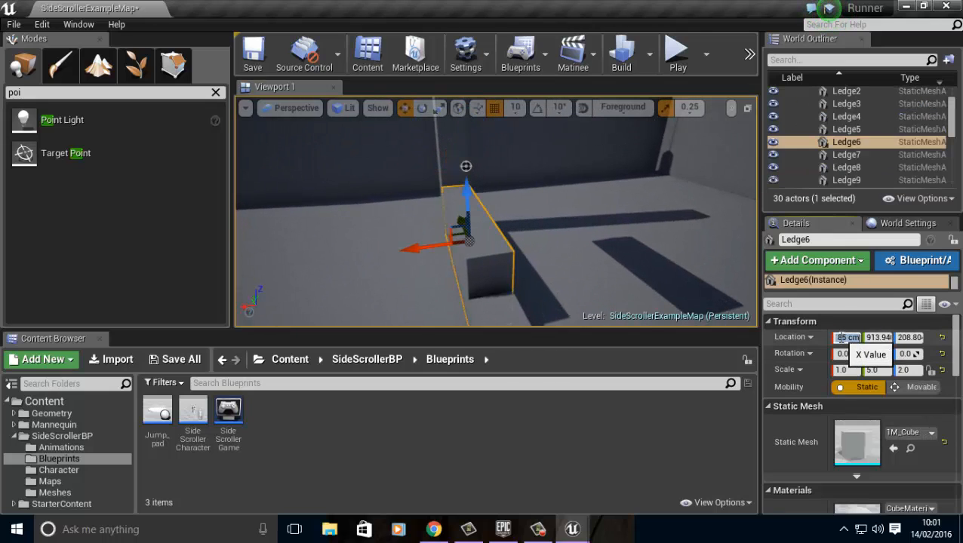
pyautogui.click(466, 167)
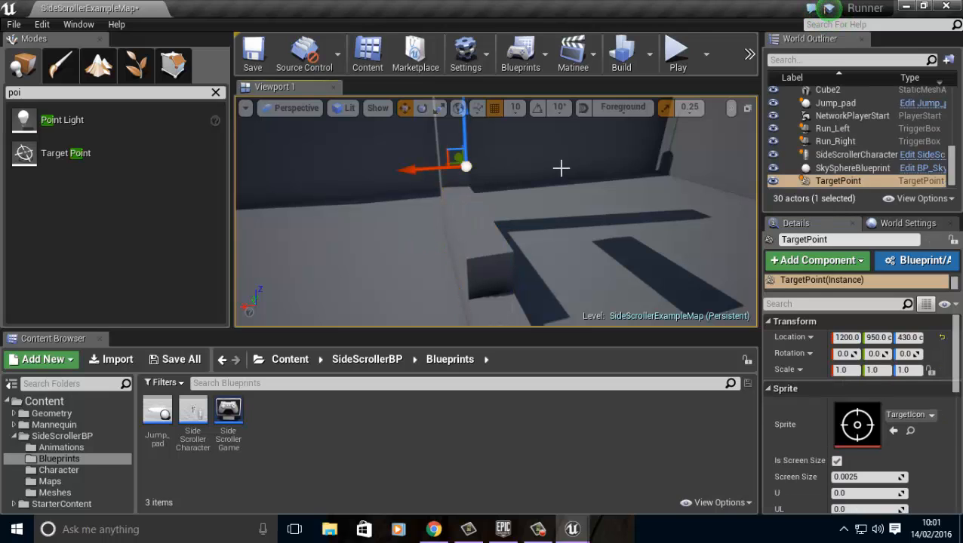
pyautogui.click(846, 337)
pyautogui.write('0')
pyautogui.press('Return')
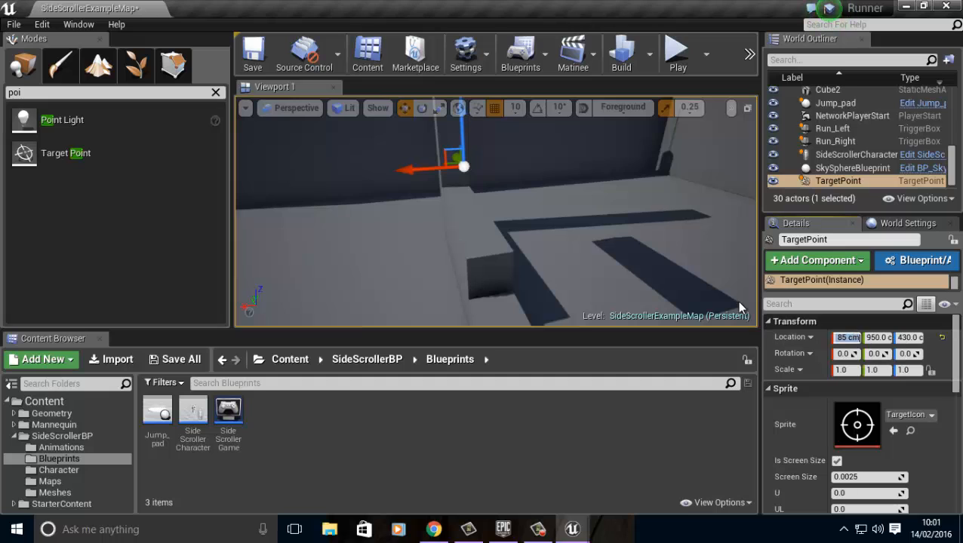
# - Shift the target point along Y to 880 and rename it Respawn
pyautogui.moveTo(632, 271); pyautogui.dragTo(529, 235, button='right')
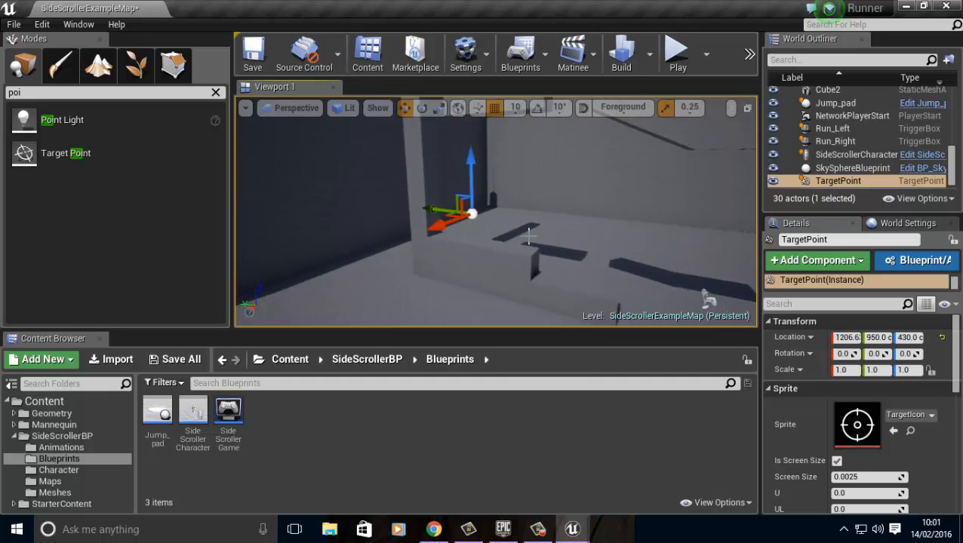
pyautogui.moveTo(436, 208); pyautogui.dragTo(476, 217)
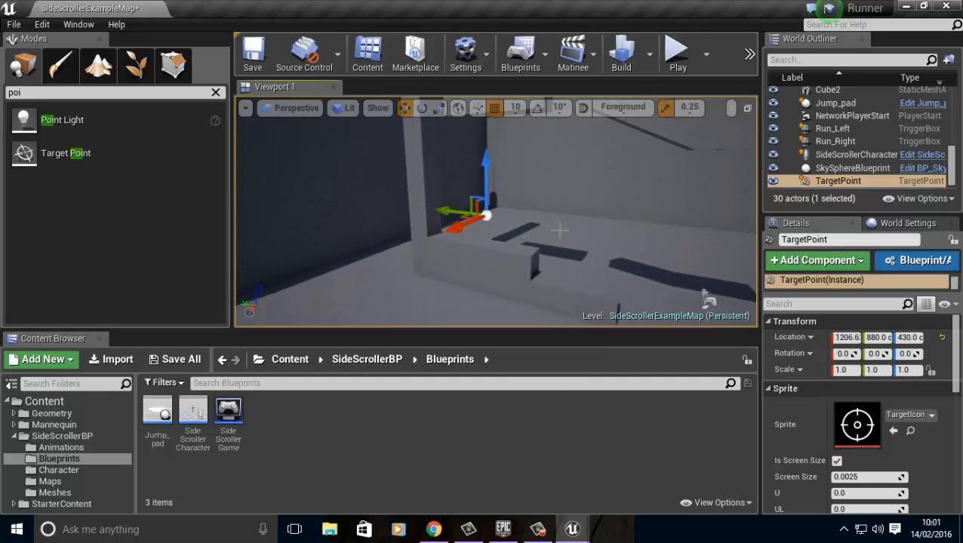
pyautogui.moveTo(558, 230); pyautogui.dragTo(769, 205, button='right')
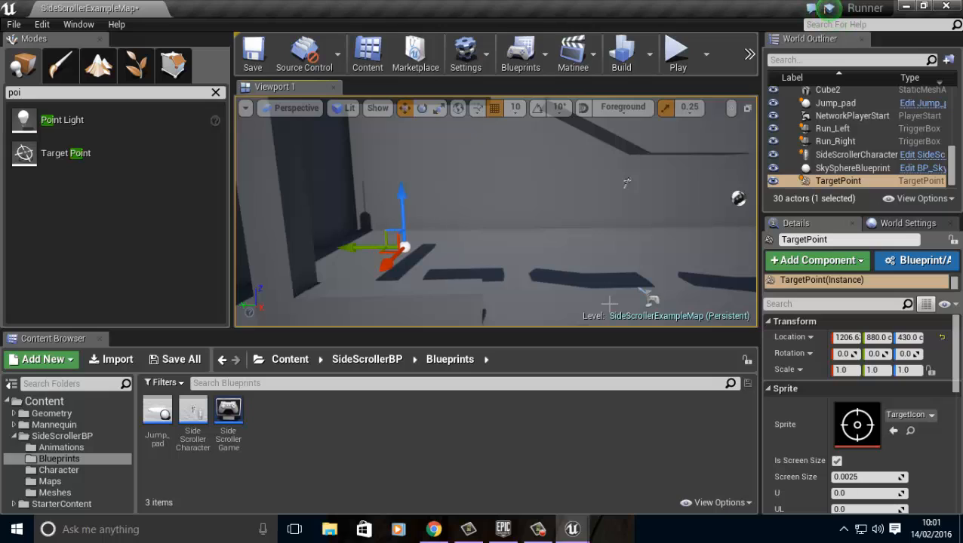
pyautogui.press('F2')
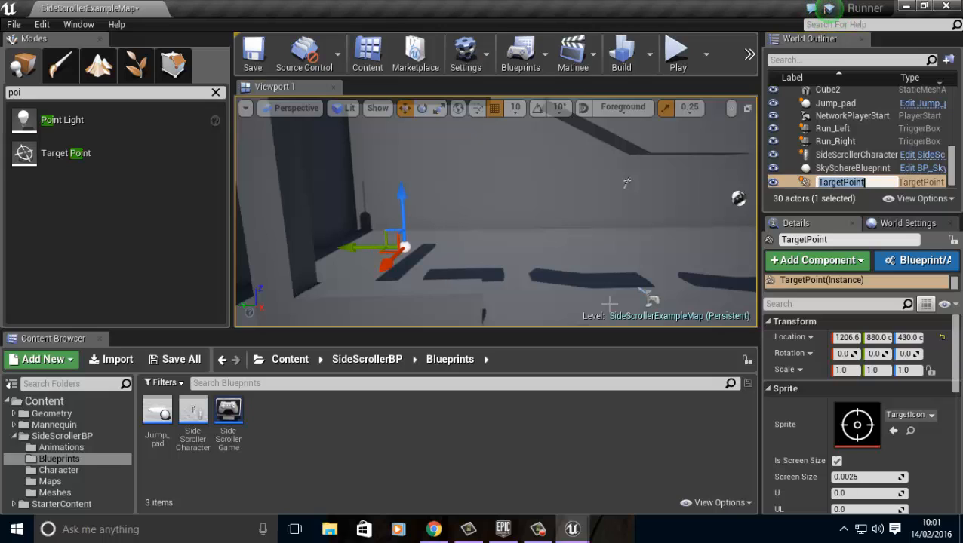
pyautogui.press('Return')
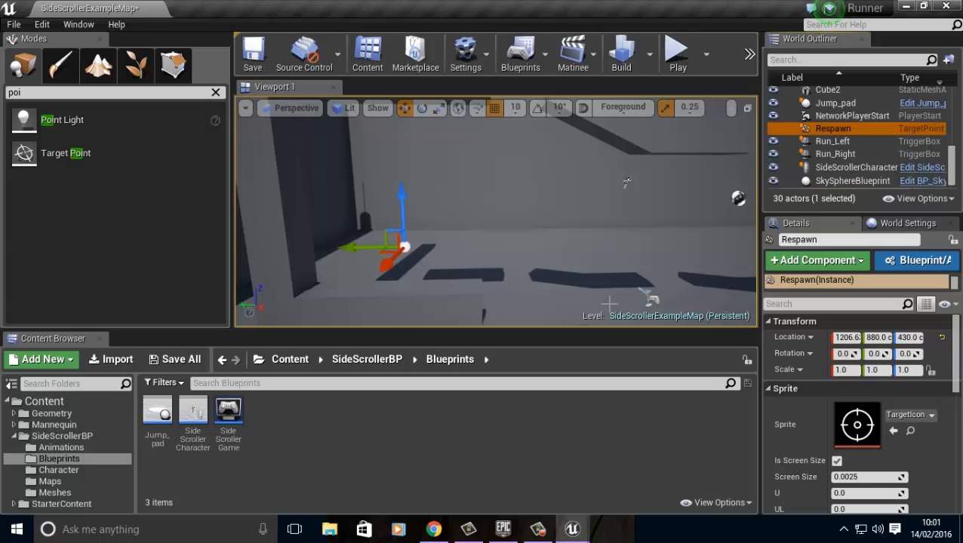
# - Search the classes for "box" and place a Box Trigger on the lower platform's far end, at about Y -8070, Z -210
pyautogui.moveTo(504, 252); pyautogui.dragTo(644, 272, button='right')
pyautogui.press('w')
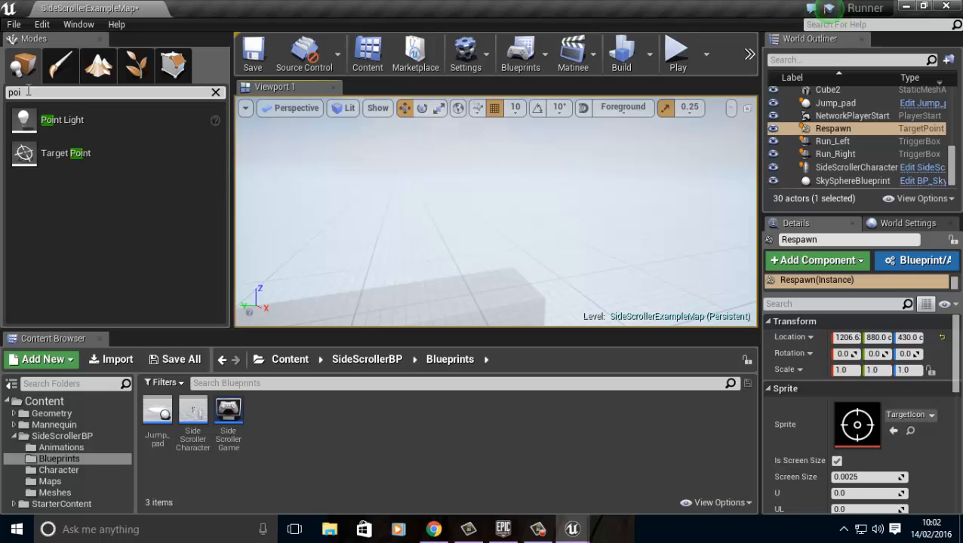
pyautogui.write('box')
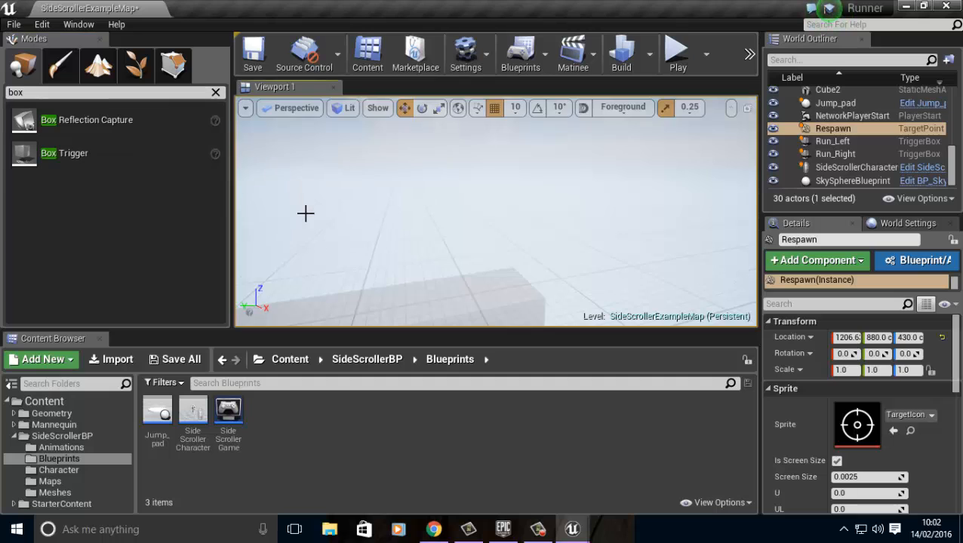
pyautogui.click(20, 159)
pyautogui.moveTo(19, 160); pyautogui.dragTo(494, 252)
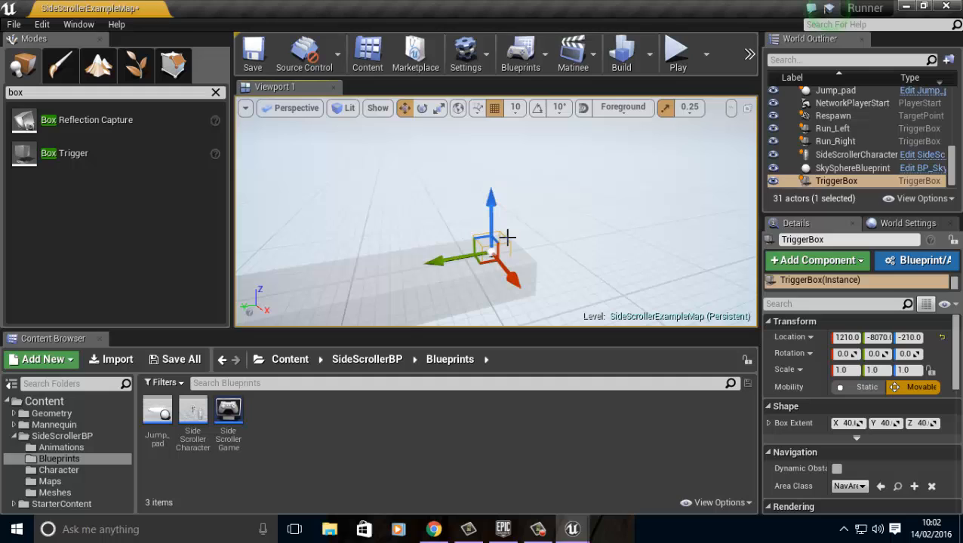
# - Scale the new trigger box to an extent of about 115 in X and Y and about 416 in Z
pyautogui.click(437, 110)
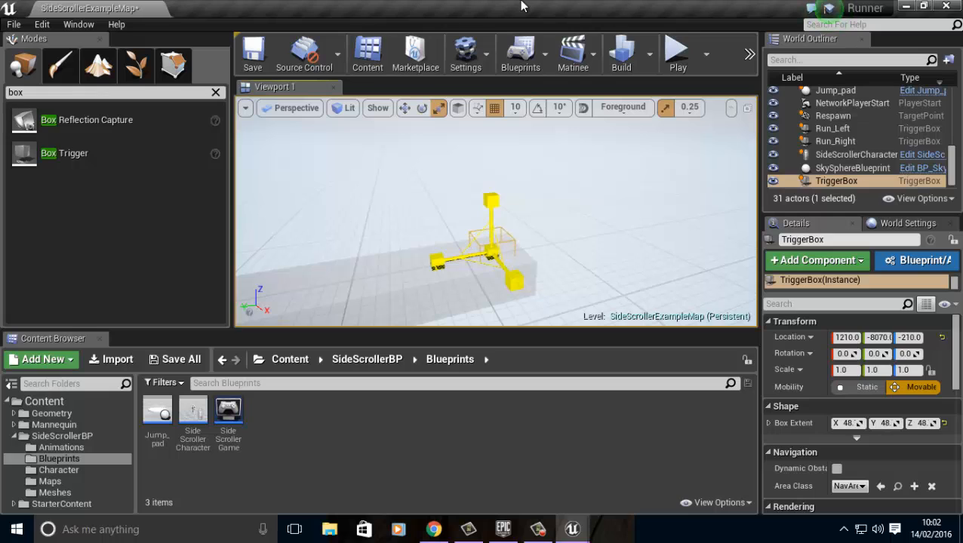
pyautogui.moveTo(492, 257); pyautogui.dragTo(727, 143)
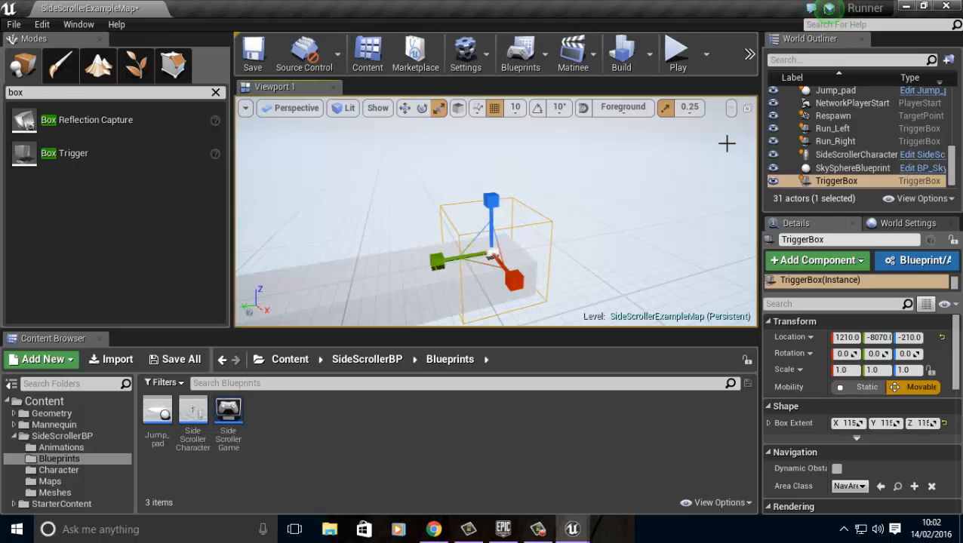
pyautogui.moveTo(493, 212); pyautogui.dragTo(500, 102)
pyautogui.rightClick(579, 193)
pyautogui.rightClick(359, 231)
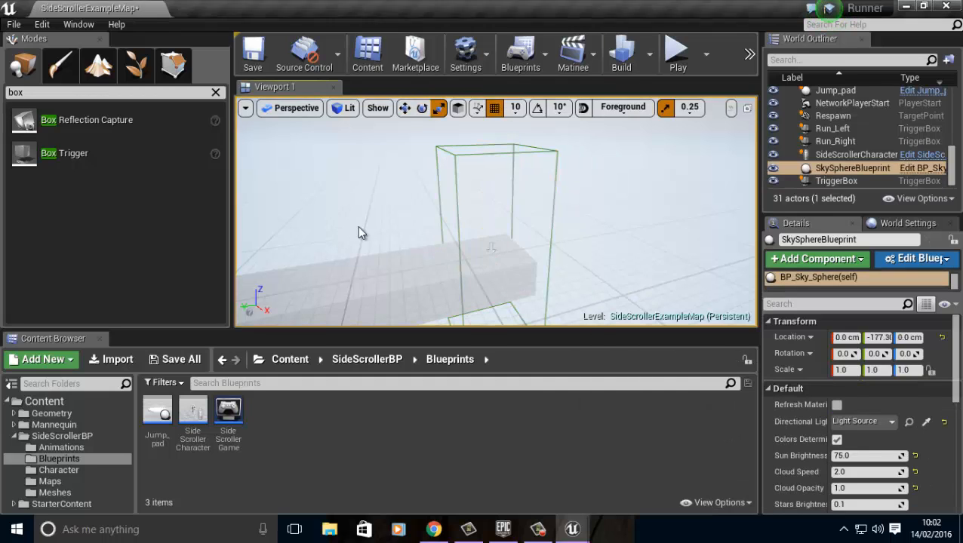
pyautogui.click(556, 158)
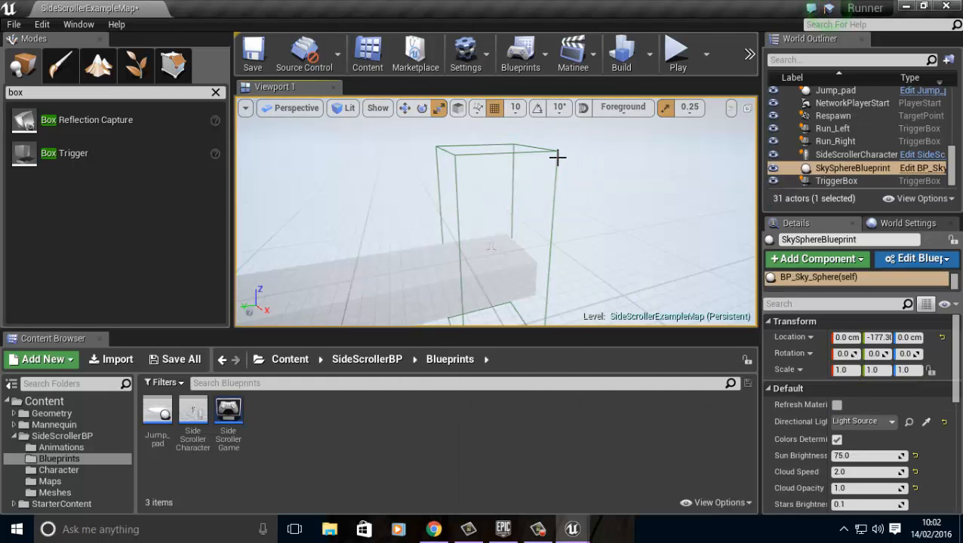
pyautogui.click(489, 252)
pyautogui.scroll(-5, 483, 250)
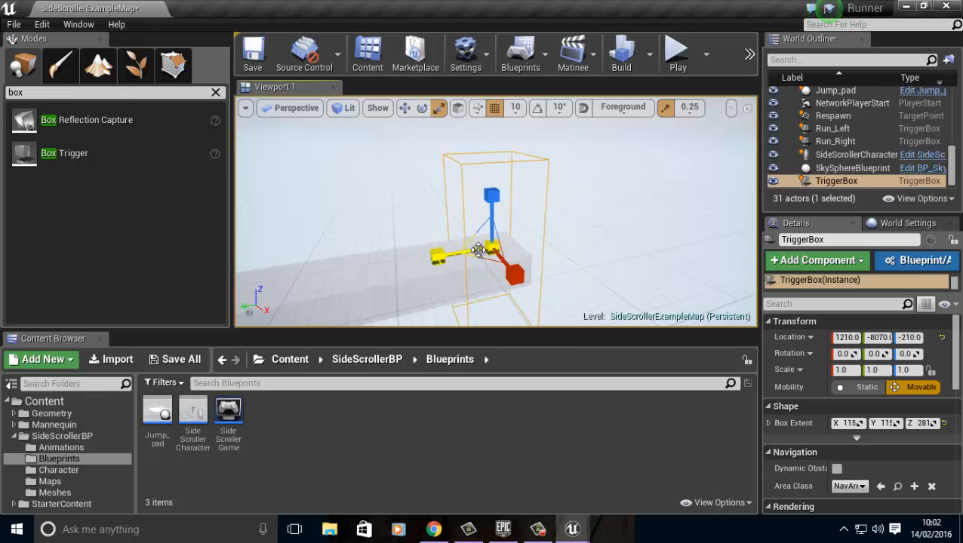
pyautogui.moveTo(494, 187); pyautogui.dragTo(556, 247)
# - Rename the trigger box on the lower platform as Win
pyautogui.press('a')
pyautogui.moveTo(621, 161); pyautogui.dragTo(606, 124, button='right')
pyautogui.press('d')
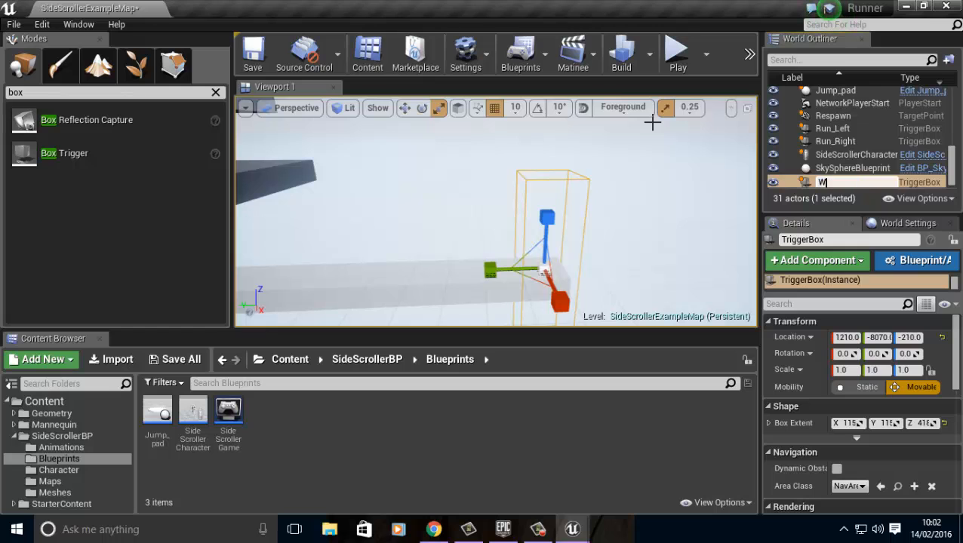
pyautogui.press('Return')
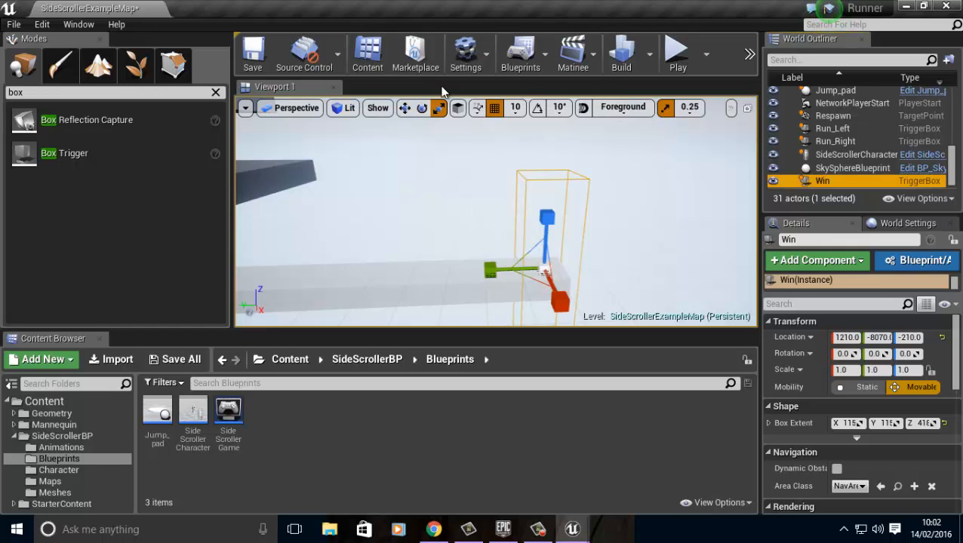
# - Open the Level Blueprint and add an On Actor Begin Overlap event for Win below the Run_Right event
pyautogui.click(524, 64)
pyautogui.click(543, 174)
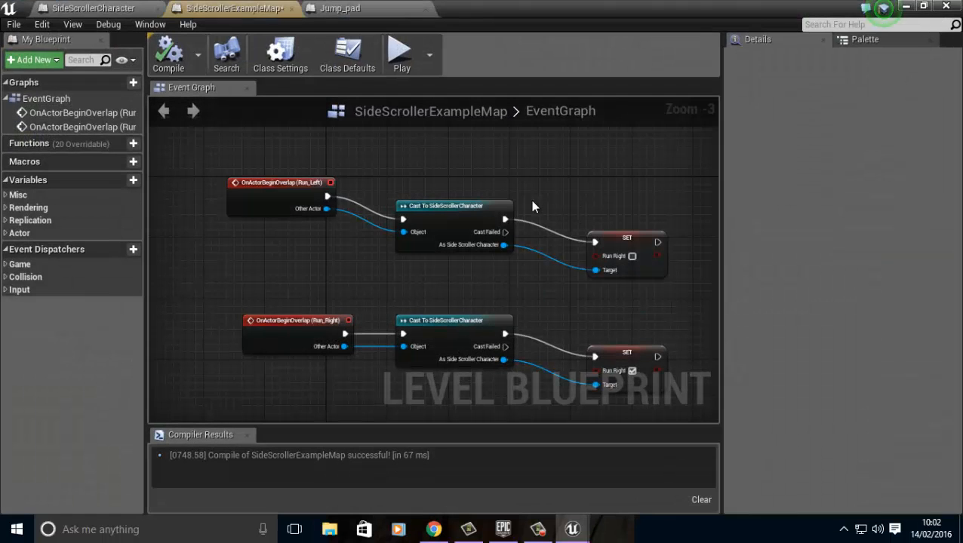
pyautogui.moveTo(481, 347); pyautogui.dragTo(478, 222, button='right')
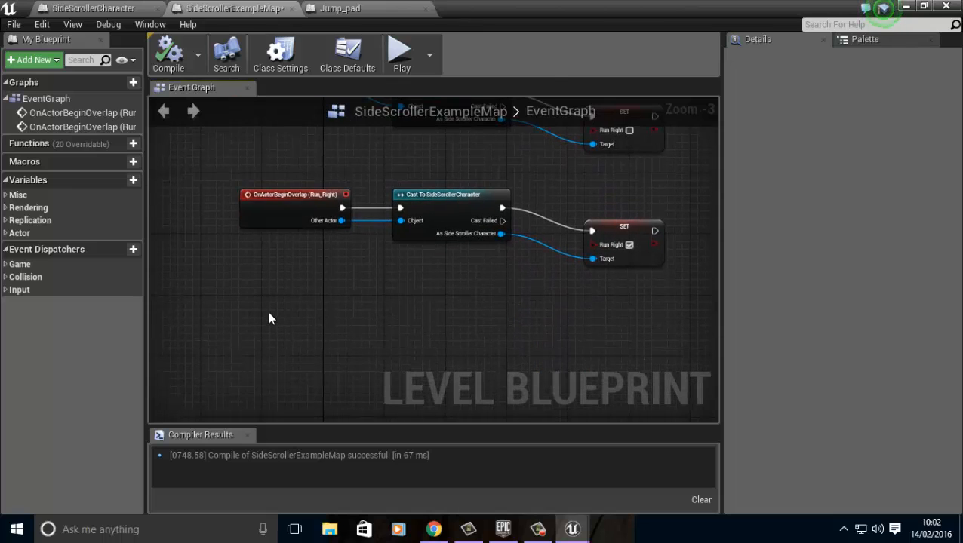
pyautogui.rightClick(268, 311)
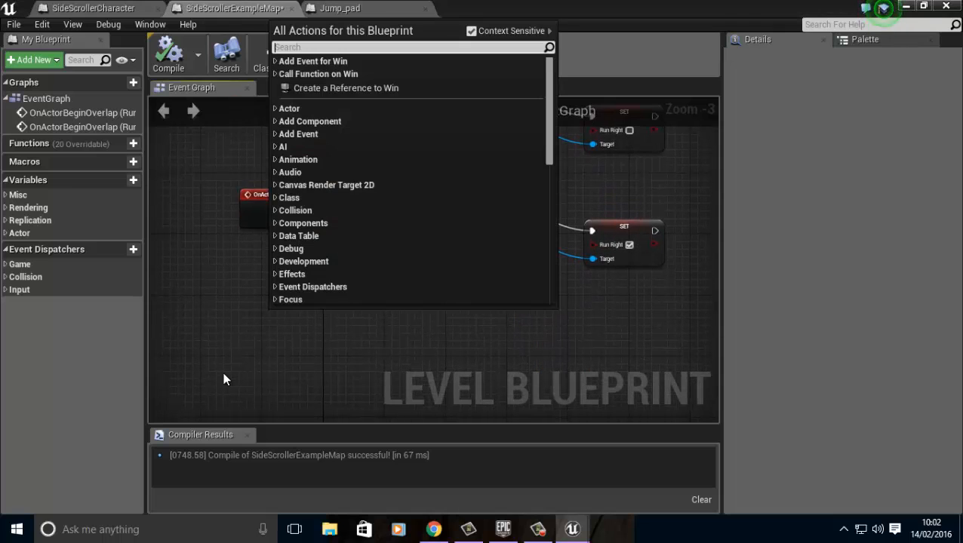
pyautogui.write('Overlap')
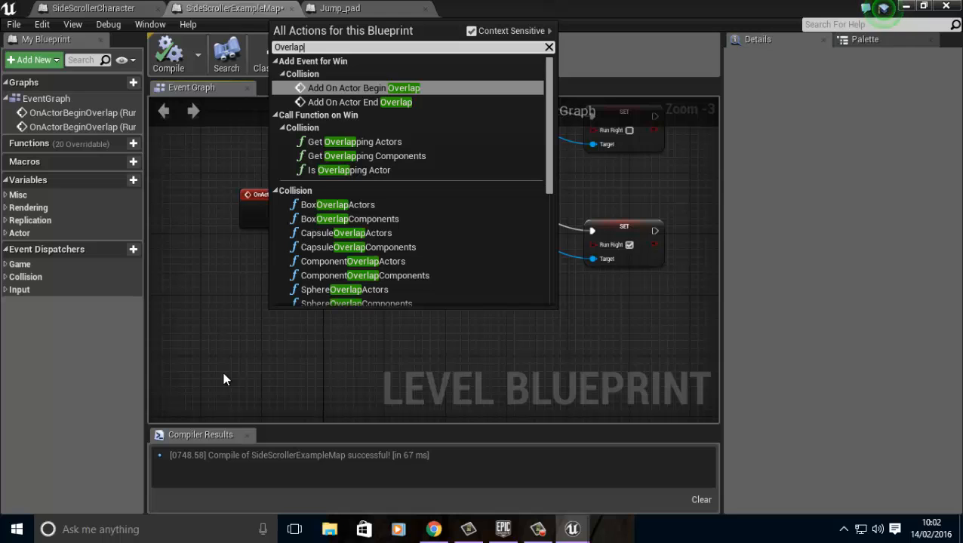
pyautogui.click(317, 90)
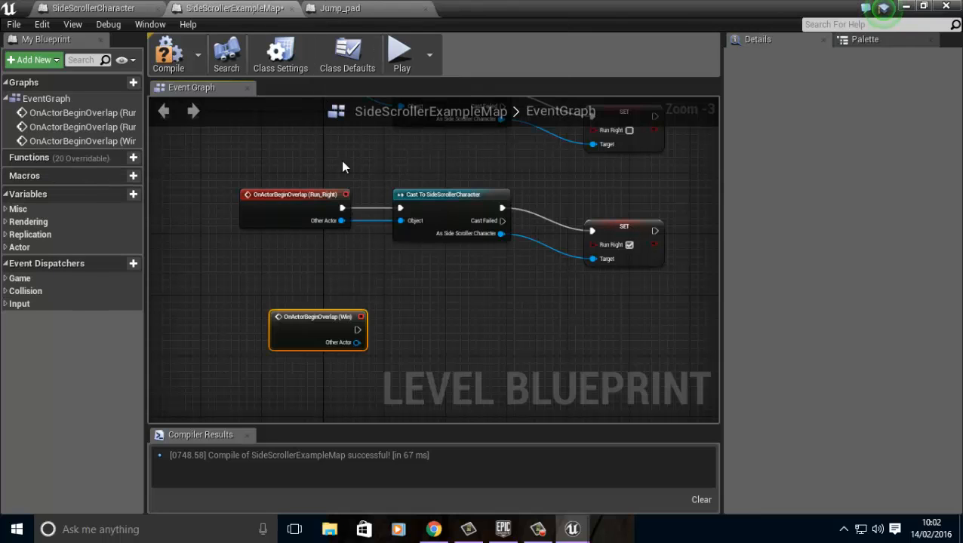
pyautogui.scroll(-3, 424, 388)
pyautogui.scroll(-4, 457, 369)
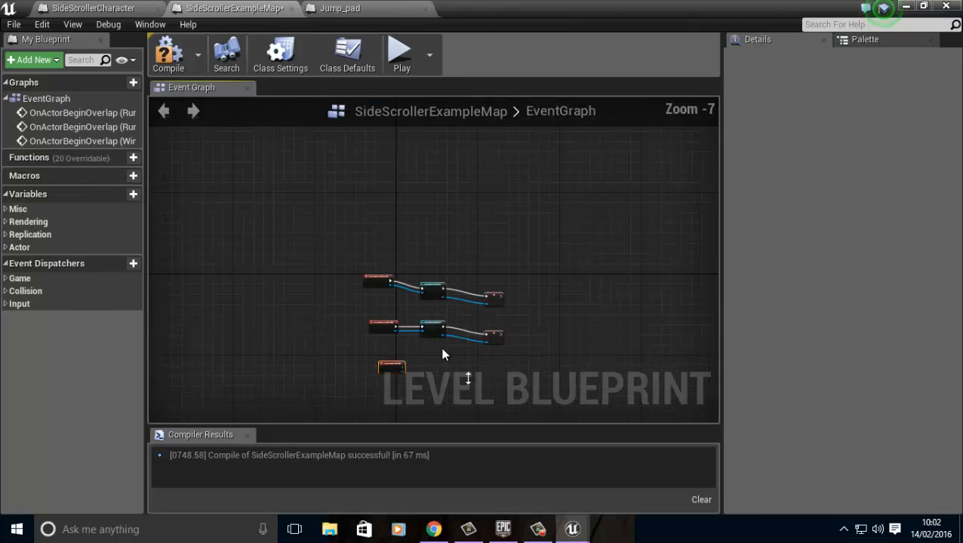
pyautogui.scroll(10, 432, 351)
pyautogui.scroll(-1, 421, 369)
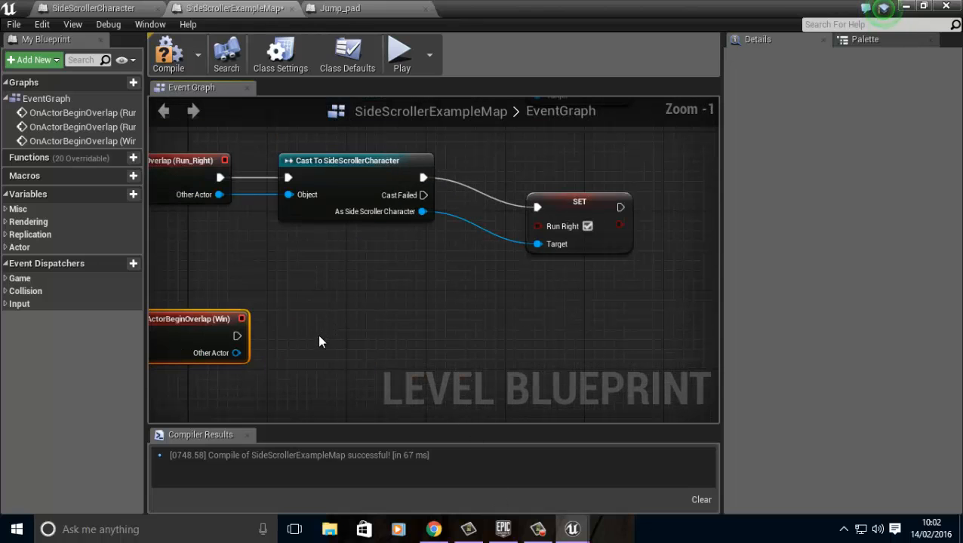
pyautogui.scroll(-3, 305, 313)
pyautogui.scroll(4, 302, 332)
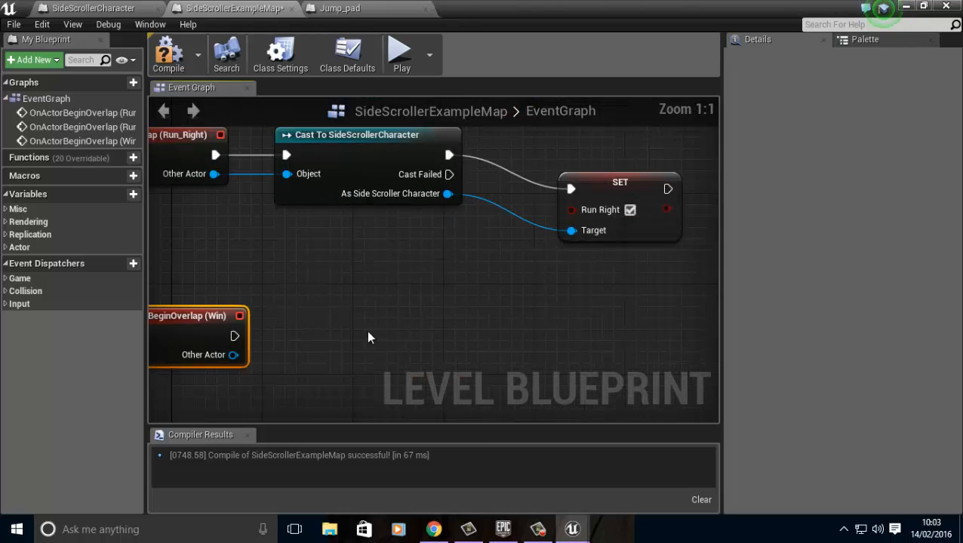
pyautogui.scroll(-2, 375, 335)
pyautogui.scroll(-1, 375, 332)
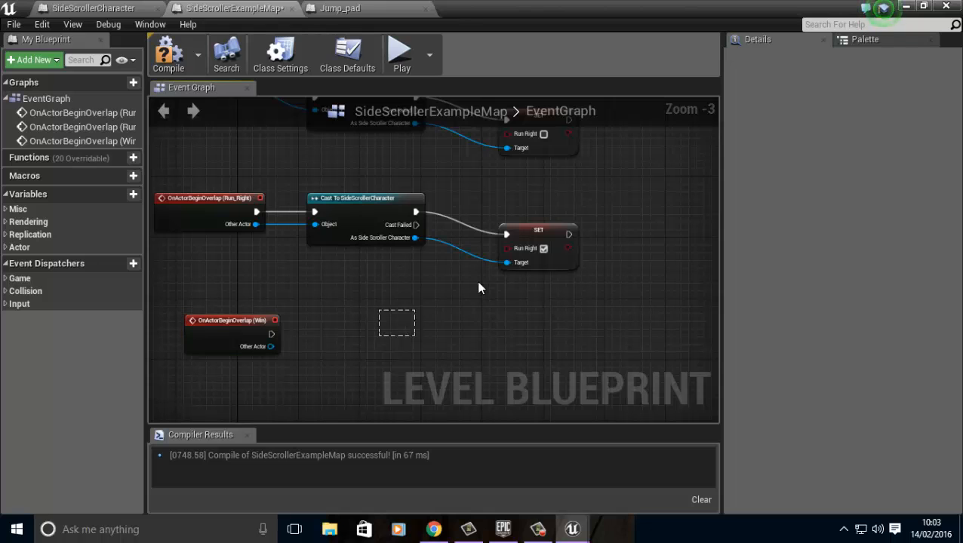
# - Add a Cast To SideScrollerCharacter node after the Win overlap event and connect Other Actor to its Object input
pyautogui.moveTo(386, 353); pyautogui.dragTo(496, 348, button='right')
pyautogui.scroll(2, 496, 347)
pyautogui.scroll(1, 420, 345)
pyautogui.moveTo(417, 327); pyautogui.dragTo(428, 293, button='right')
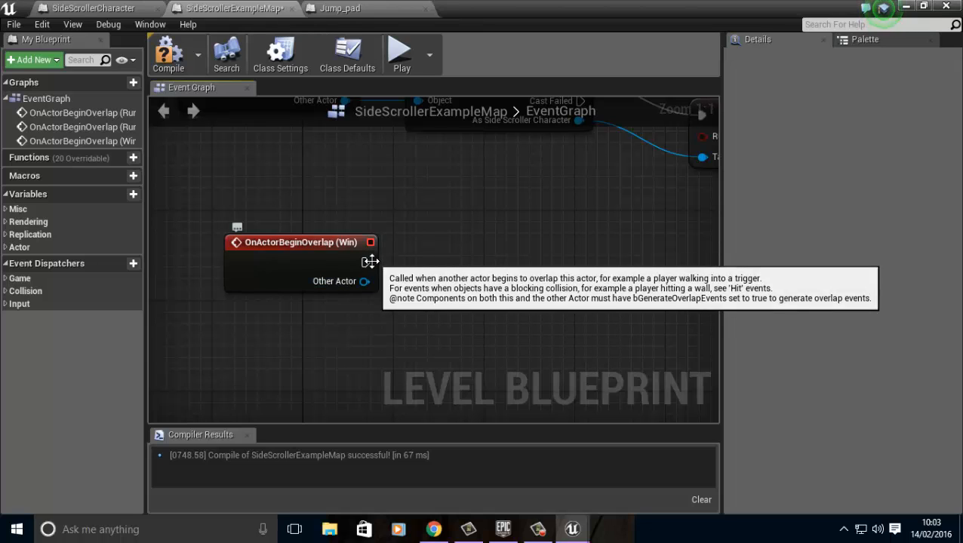
pyautogui.moveTo(365, 262); pyautogui.dragTo(558, 261)
pyautogui.write('Ca')
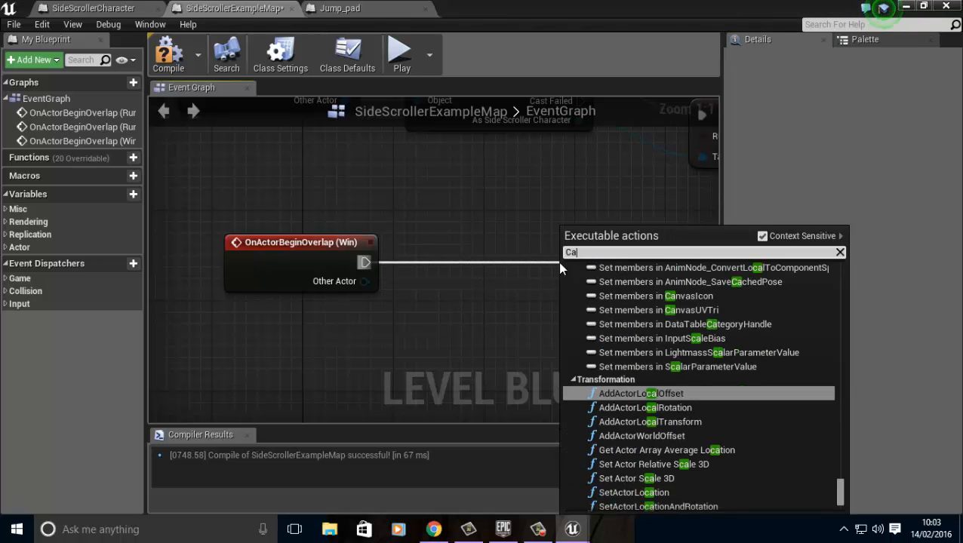
pyautogui.write('st To ')
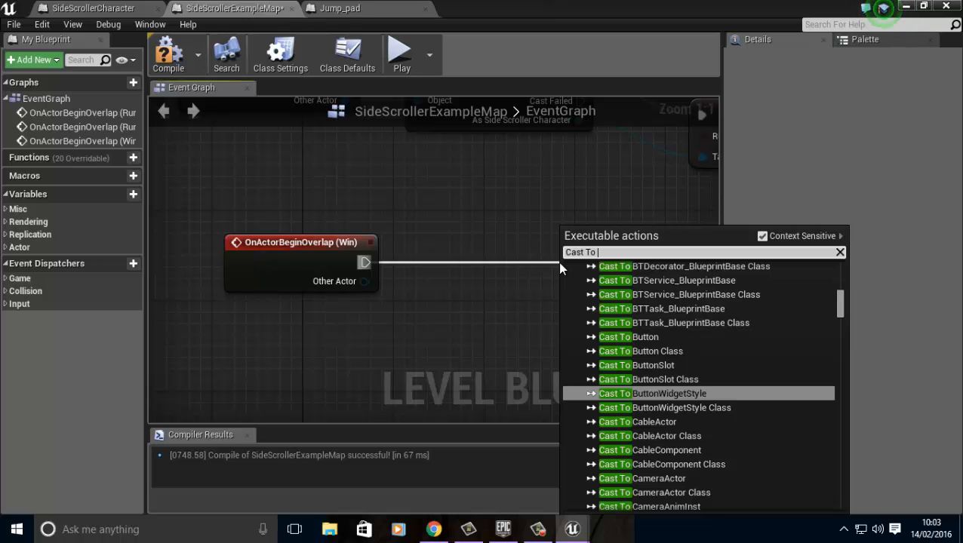
pyautogui.write('Side')
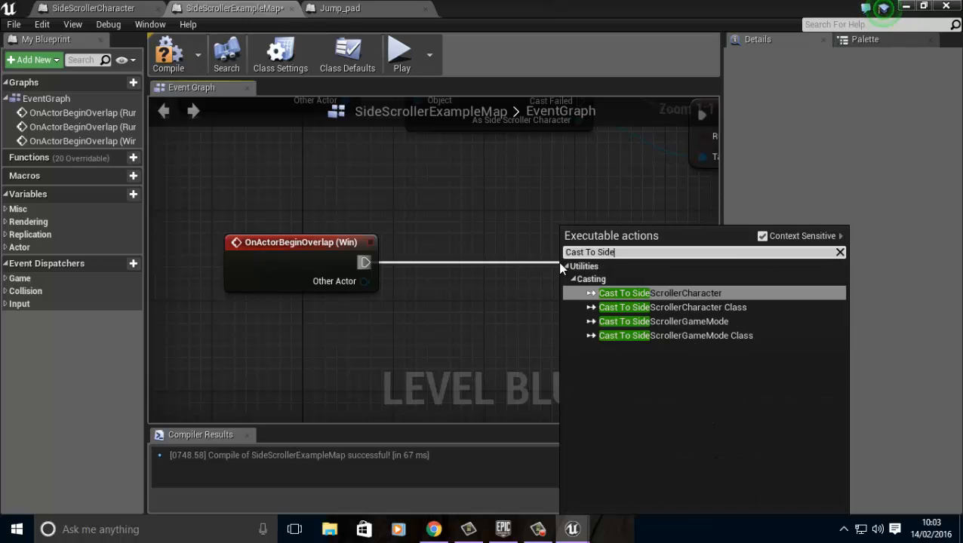
pyautogui.press('Return')
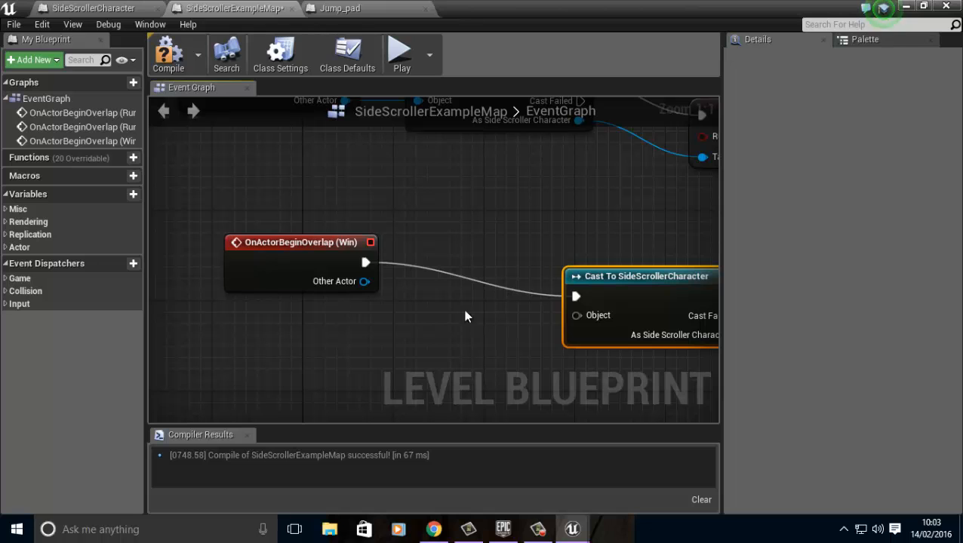
pyautogui.moveTo(368, 286); pyautogui.dragTo(574, 321)
# - Search the actions available for the Win cast's As Side Scroller Character output for "Move Actor"
pyautogui.moveTo(505, 347); pyautogui.dragTo(151, 352, button='right')
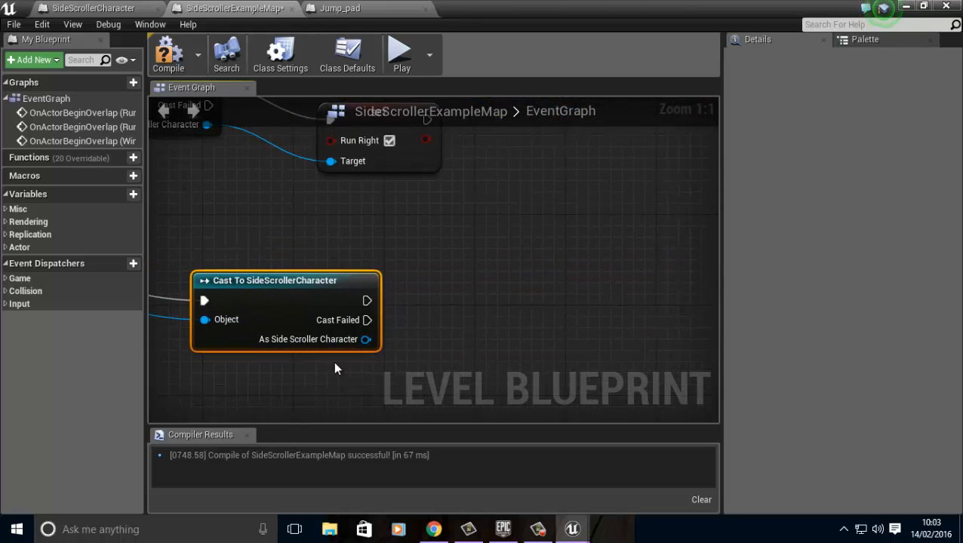
pyautogui.moveTo(466, 343); pyautogui.dragTo(455, 331, button='right')
pyautogui.scroll(-1, 368, 369)
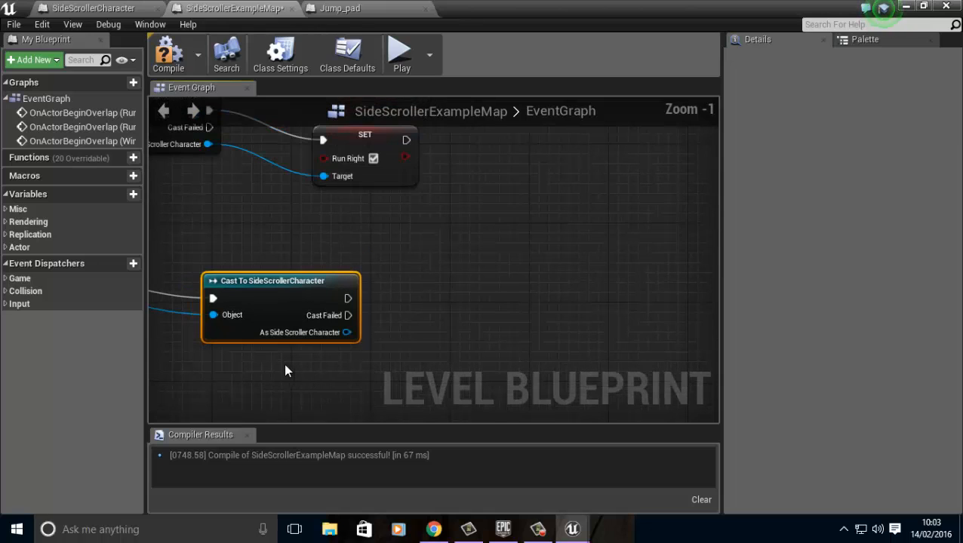
pyautogui.moveTo(286, 370); pyautogui.dragTo(326, 353, button='right')
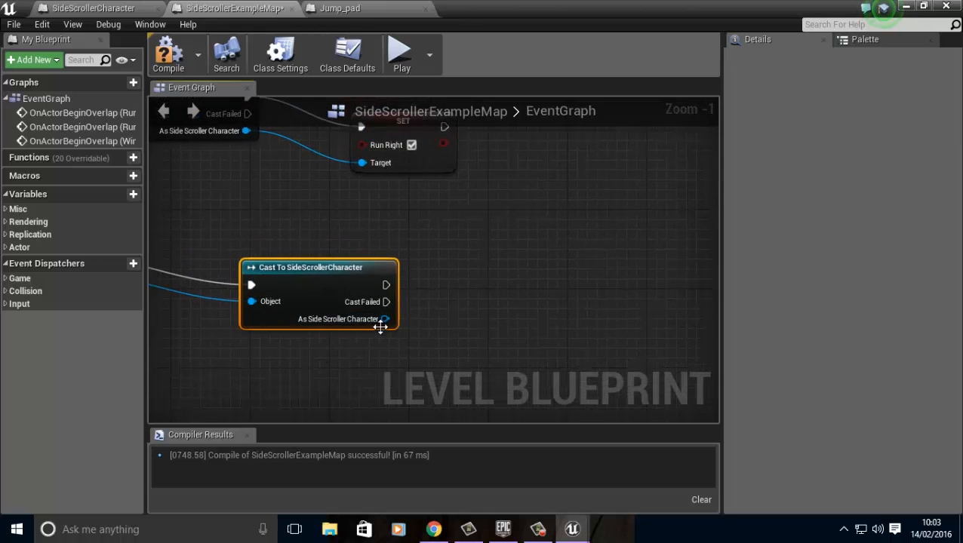
pyautogui.moveTo(384, 320); pyautogui.dragTo(534, 353)
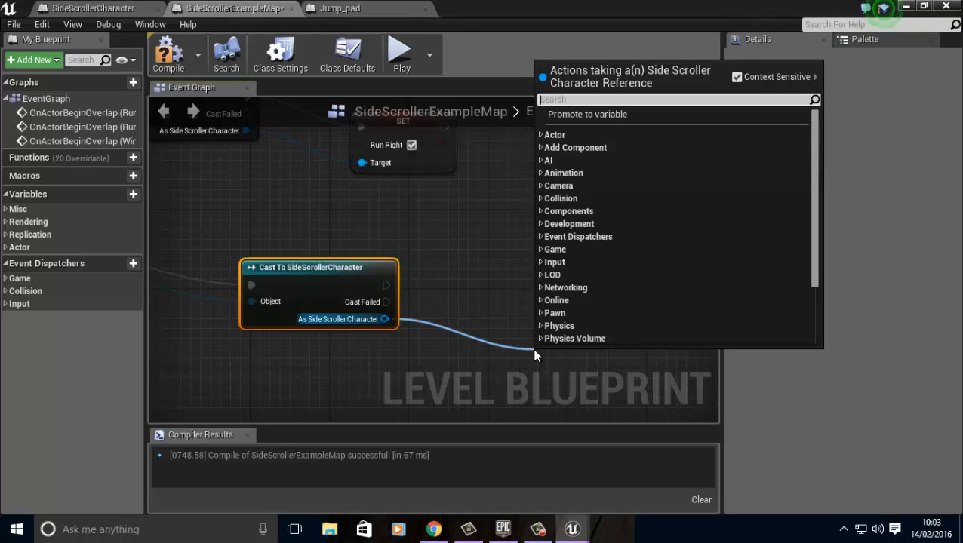
pyautogui.write('M')
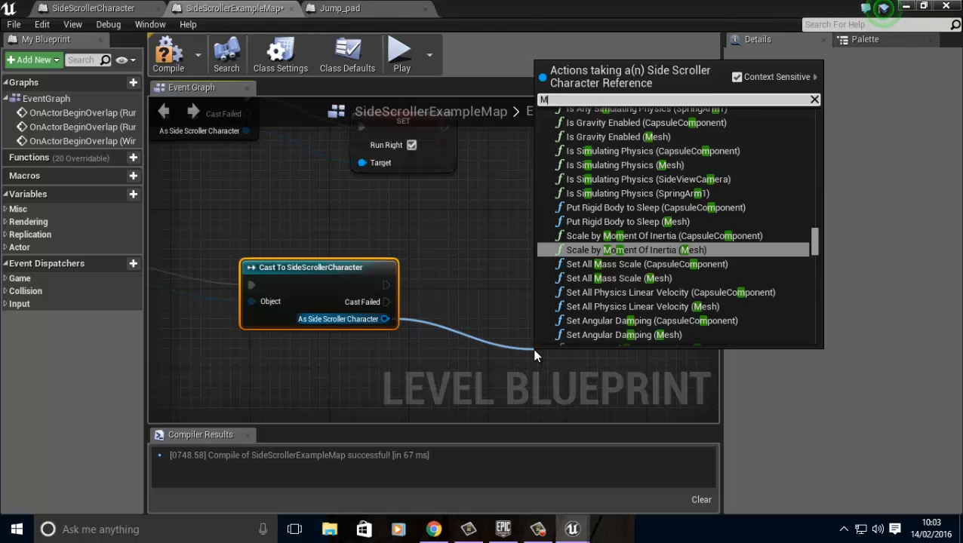
pyautogui.write('ove A')
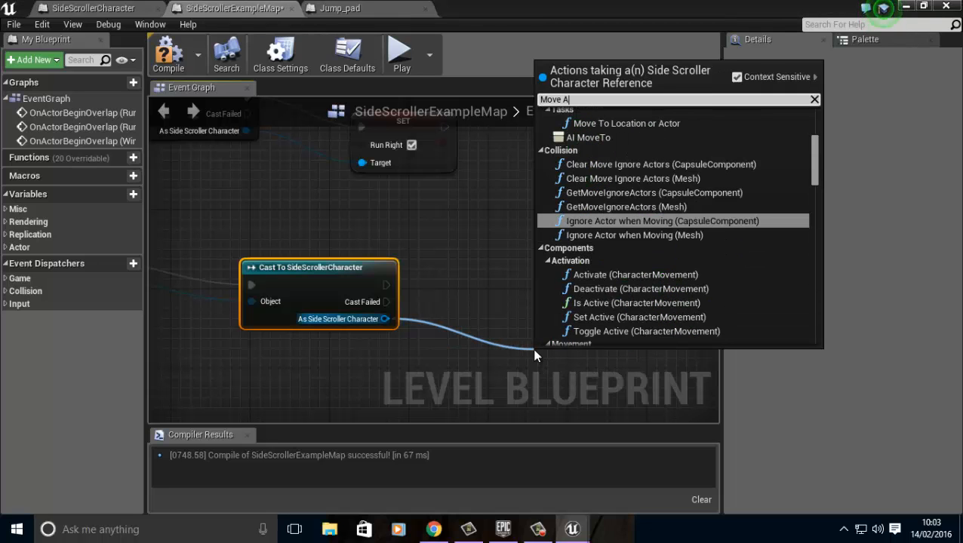
pyautogui.write('ct')
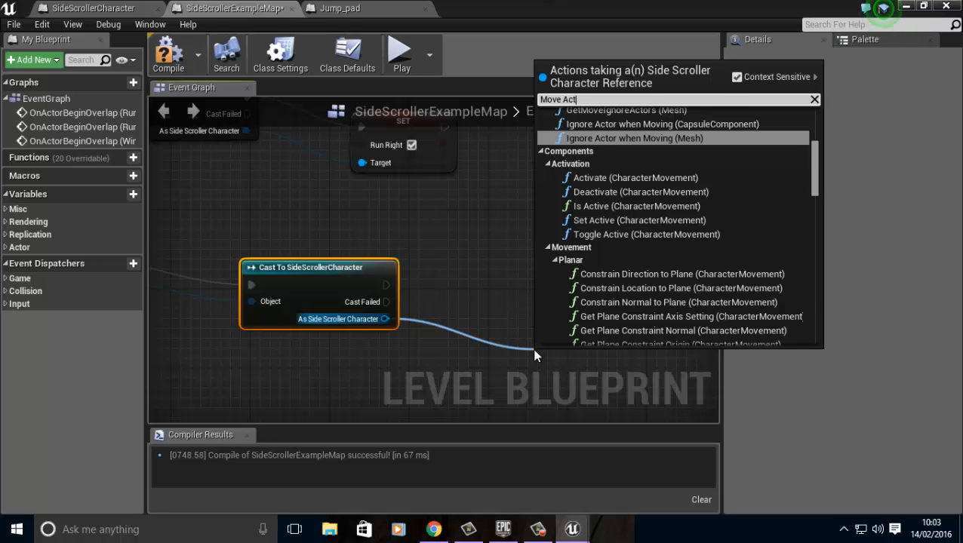
pyautogui.write('or')
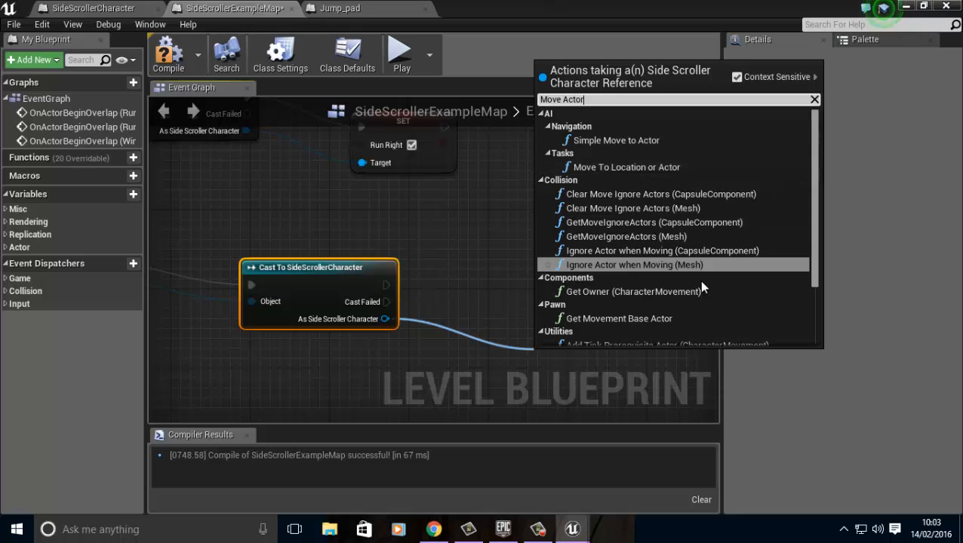
pyautogui.scroll(-3, 717, 272)
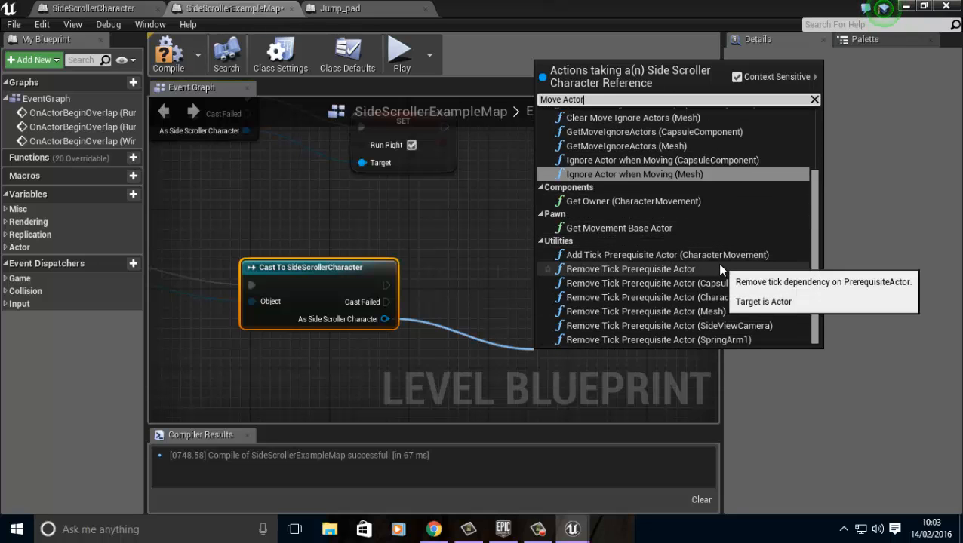
pyautogui.scroll(3, 719, 272)
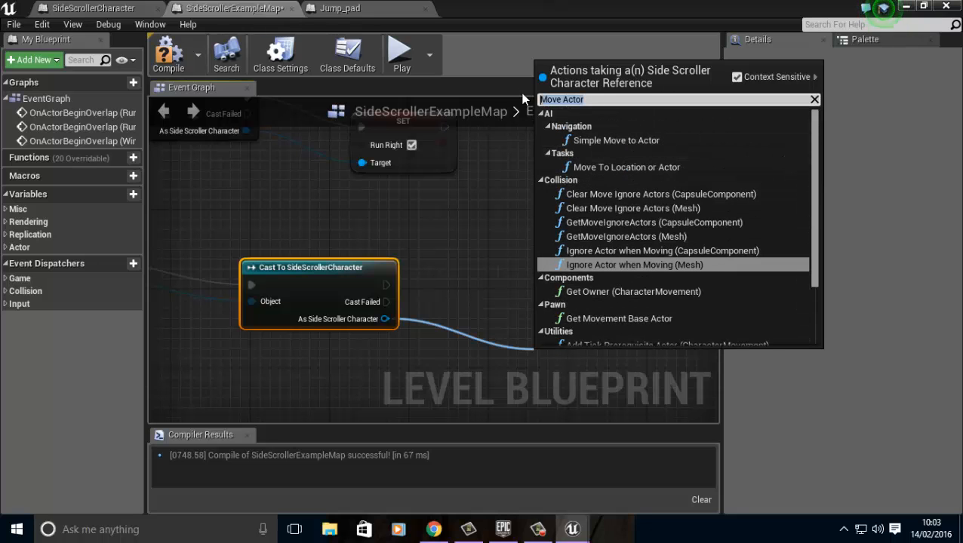
# - Search for "Set Actor" instead and add a SetActorLocation node targeting the cast character
pyautogui.write('Set A')
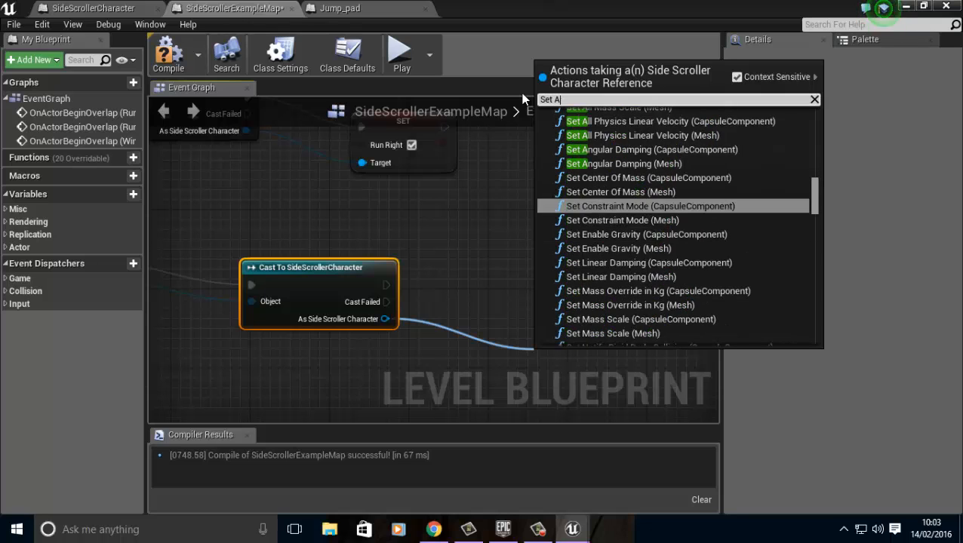
pyautogui.write('ctor')
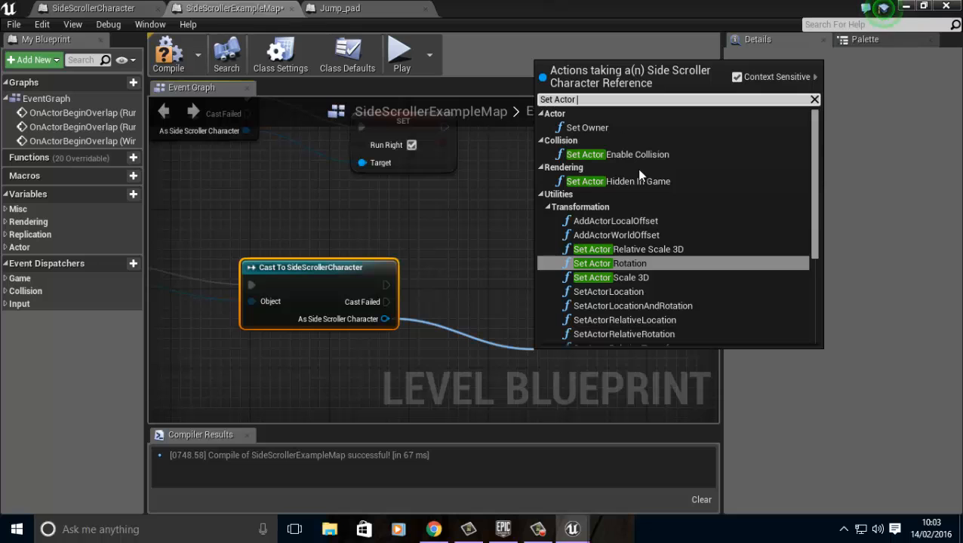
pyautogui.click(604, 296)
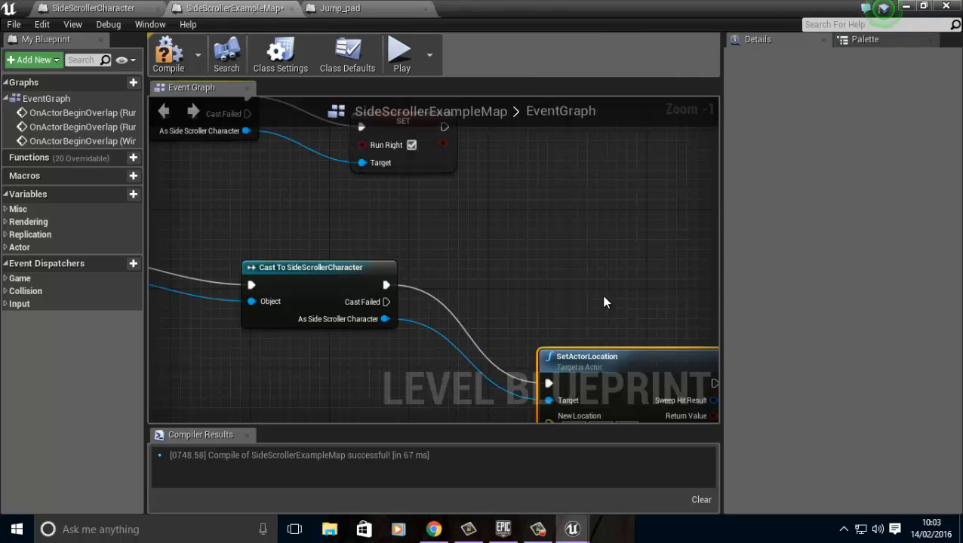
pyautogui.moveTo(604, 302); pyautogui.dragTo(577, 161, button='right')
pyautogui.scroll(-1, 575, 165)
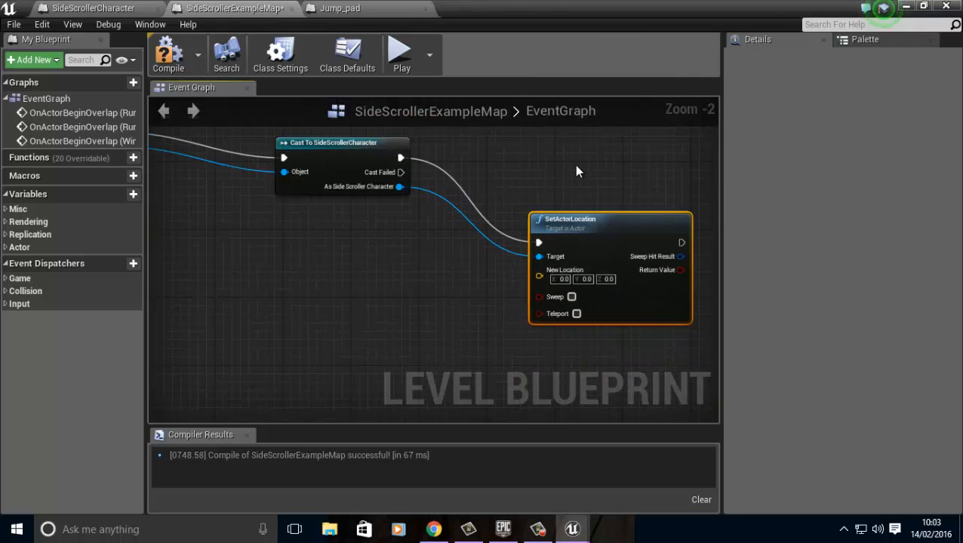
# - Select the Respawn target point in the level and create a reference to it in the Level Blueprint
pyautogui.click(908, 7)
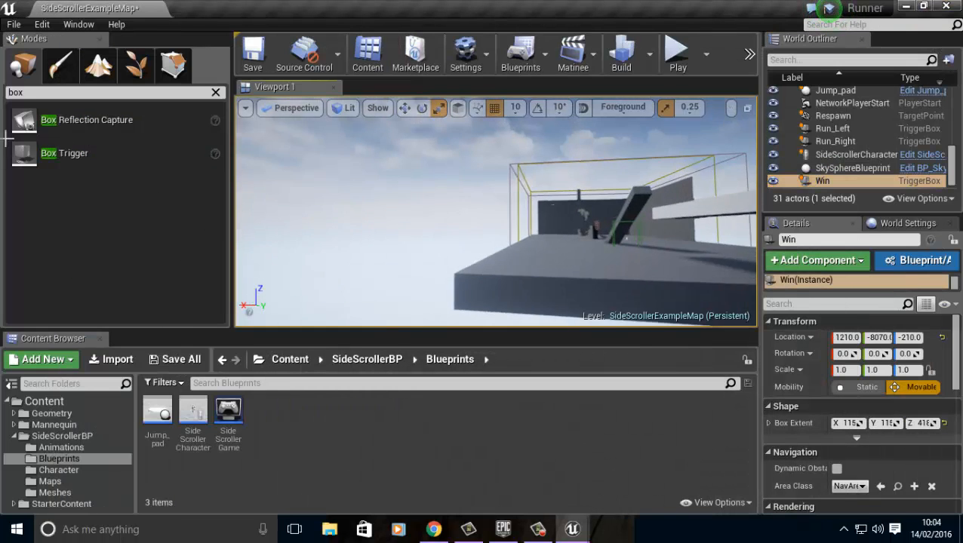
pyautogui.press('w')
pyautogui.moveTo(7, 134); pyautogui.dragTo(732, 149, button='right')
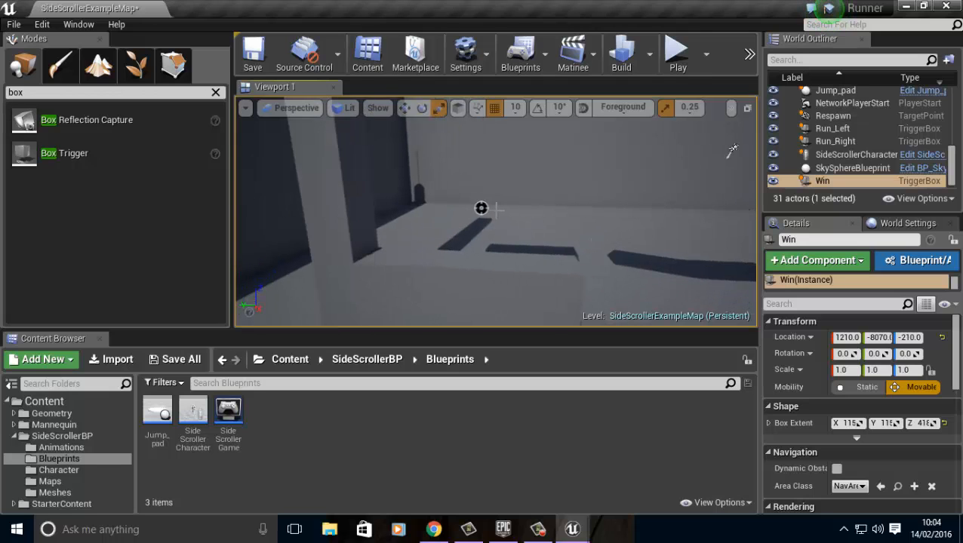
pyautogui.click(482, 208)
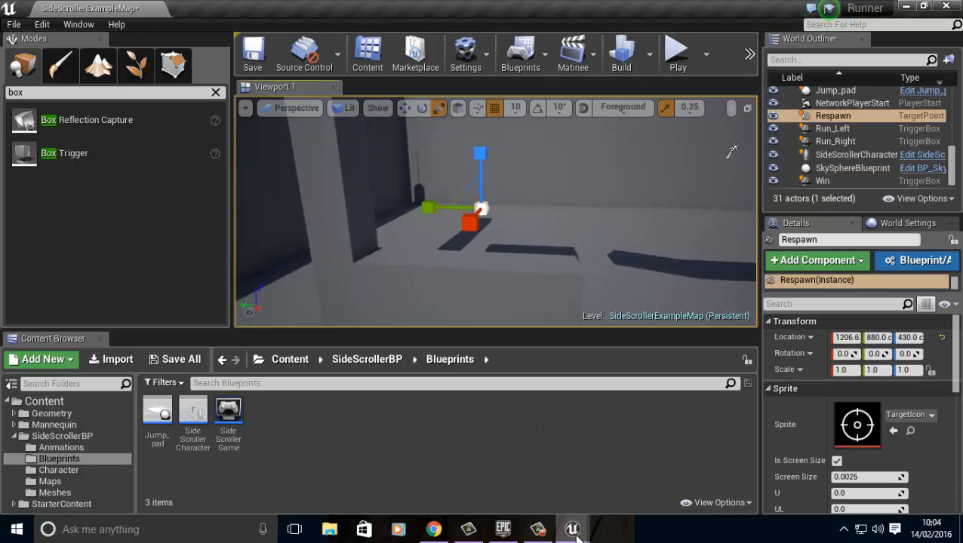
pyautogui.moveTo(574, 531)
pyautogui.click(614, 483)
pyautogui.moveTo(294, 341); pyautogui.dragTo(486, 249, button='right')
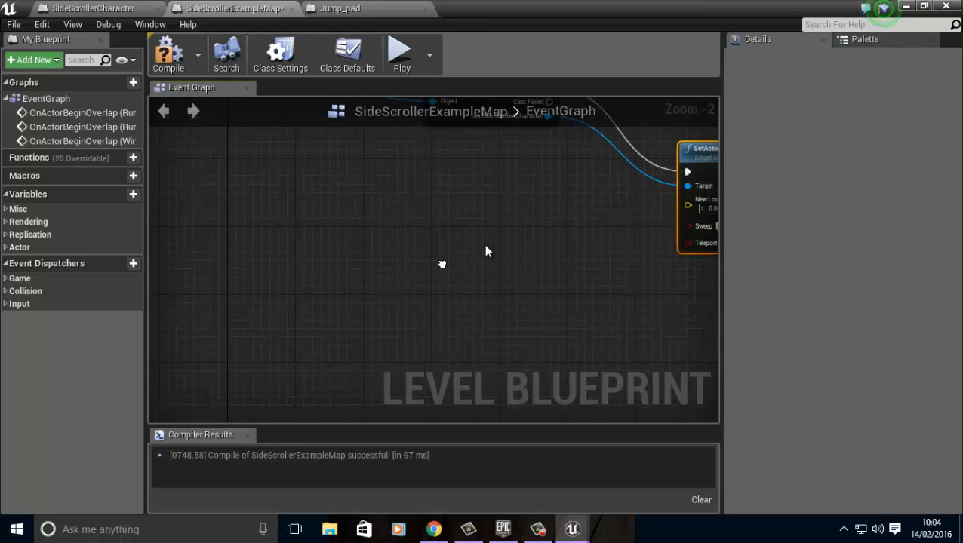
pyautogui.rightClick(303, 388)
pyautogui.click(341, 90)
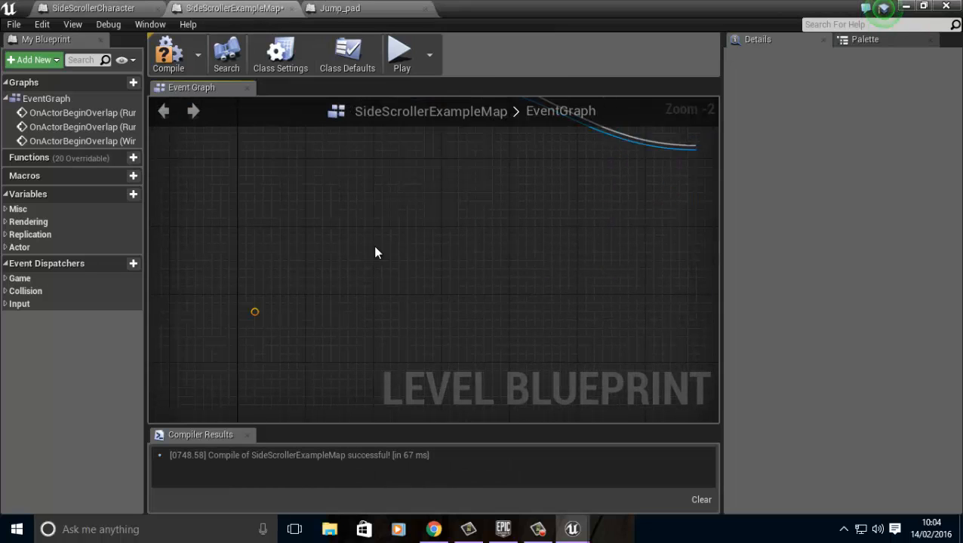
# - Add a GetActorLocation node targeting the Respawn reference in the Level Blueprint
pyautogui.moveTo(408, 323); pyautogui.dragTo(333, 340, button='right')
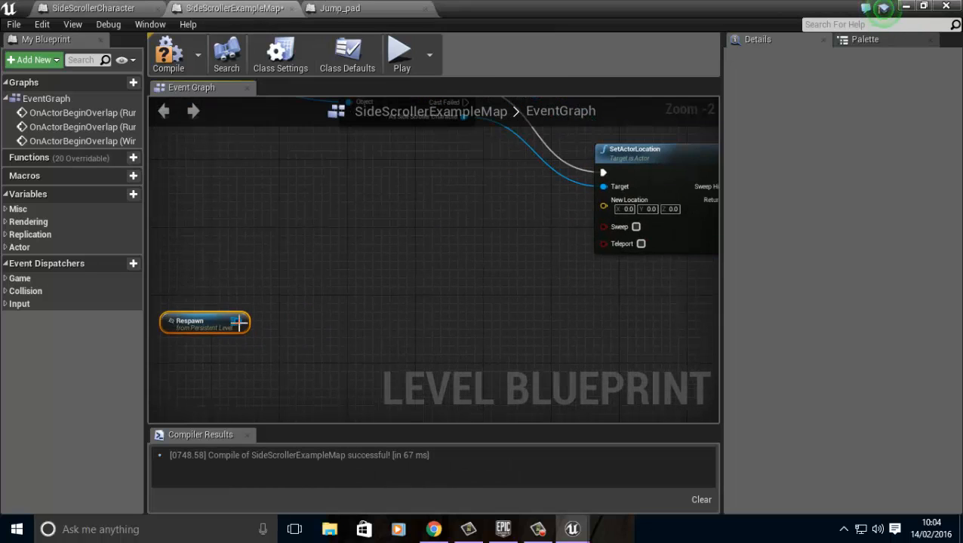
pyautogui.moveTo(239, 321); pyautogui.dragTo(302, 325)
pyautogui.write('GetLo')
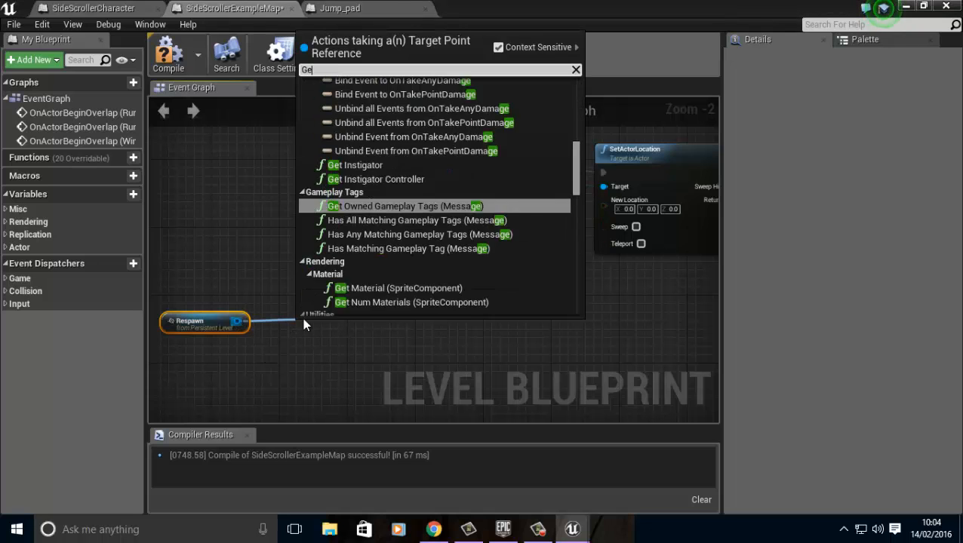
pyautogui.press('BackSpace')
pyautogui.press('BackSpace')
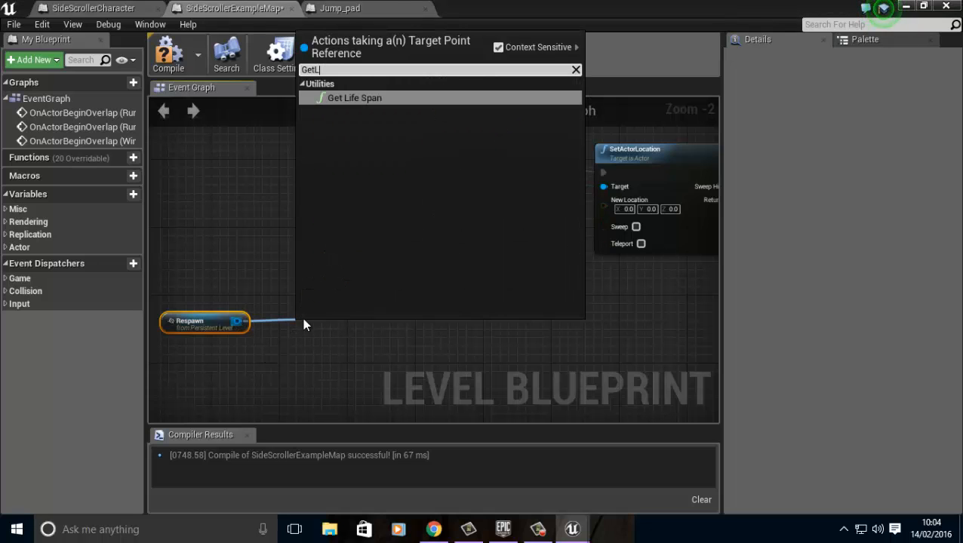
pyautogui.write('Ac')
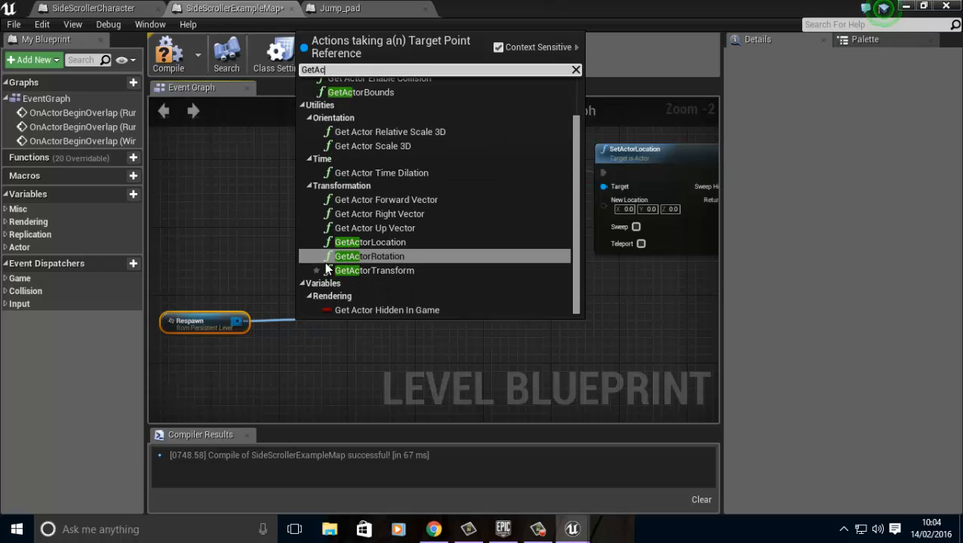
pyautogui.click(391, 242)
# - Connect GetActorLocation's Return Value to SetActorLocation's New Location input and compile the Level Blueprint
pyautogui.moveTo(436, 281); pyautogui.dragTo(346, 287, button='right')
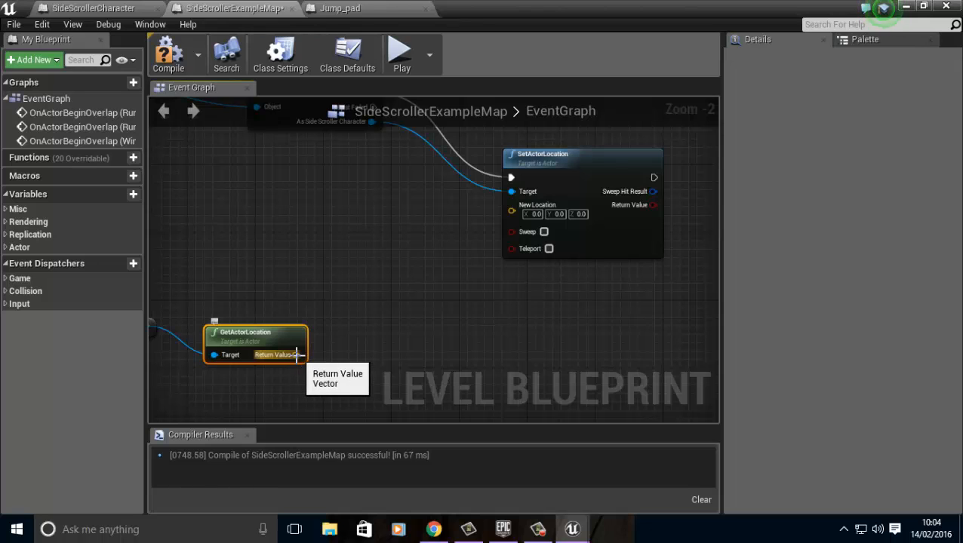
pyautogui.moveTo(296, 354); pyautogui.dragTo(512, 215)
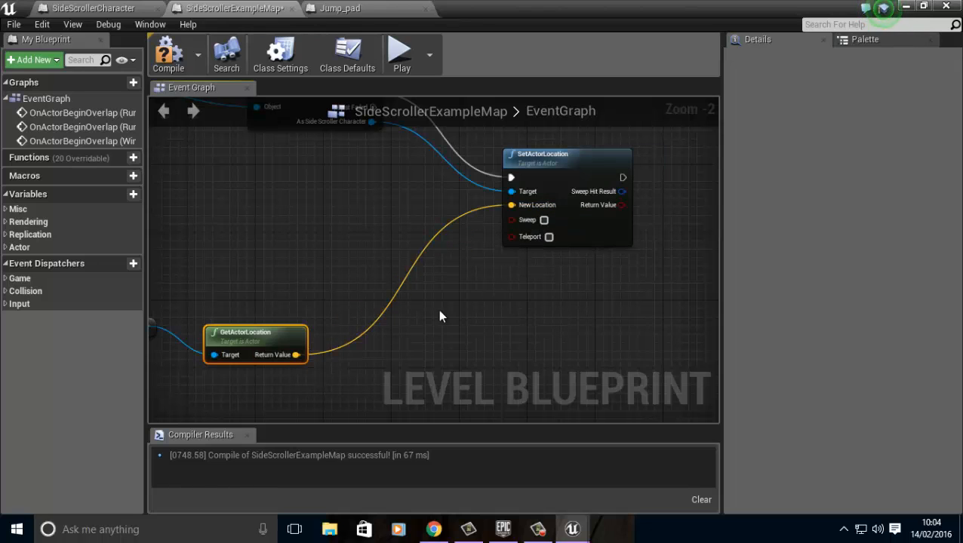
pyautogui.moveTo(441, 317); pyautogui.dragTo(467, 342, button='right')
pyautogui.click(169, 59)
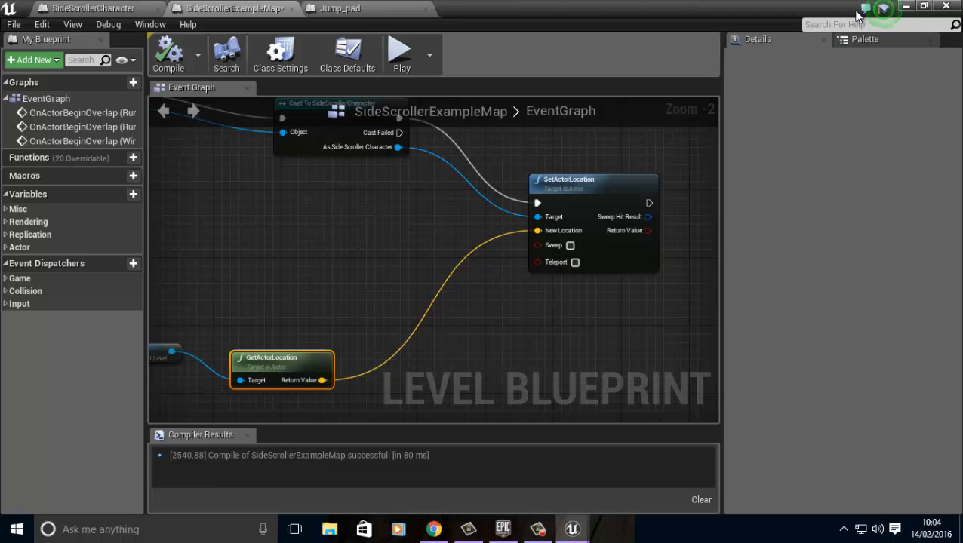
# - Return to the level and move the SideScrollerCharacter beyond the ramp to about Y -4510, Z 315
pyautogui.click(905, 7)
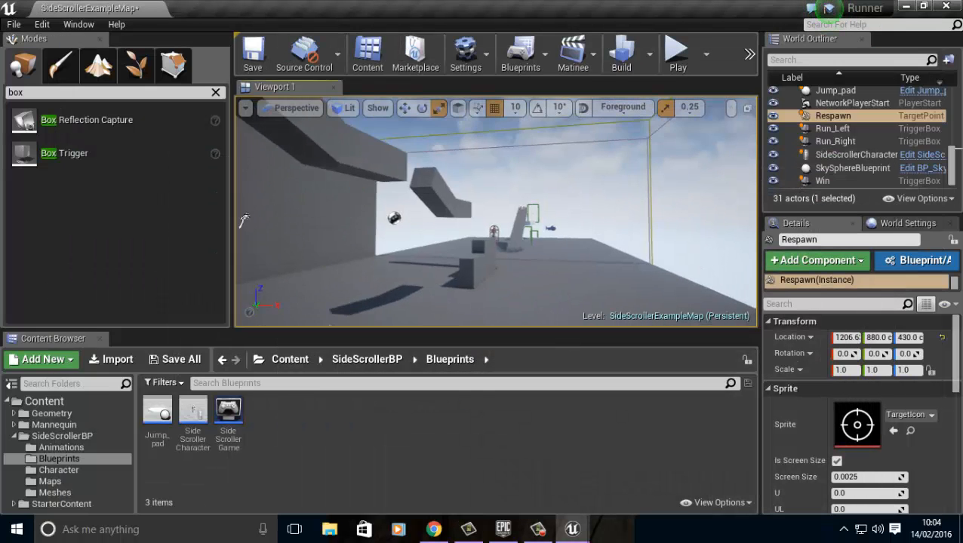
pyautogui.moveTo(962, 121); pyautogui.dragTo(655, 167, button='right')
pyautogui.click(417, 218)
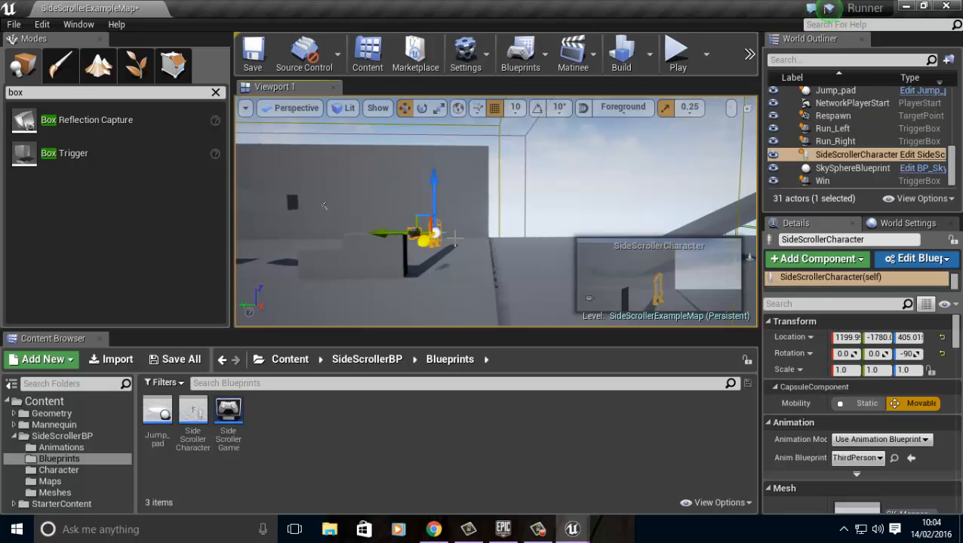
pyautogui.moveTo(424, 217); pyautogui.dragTo(681, 221)
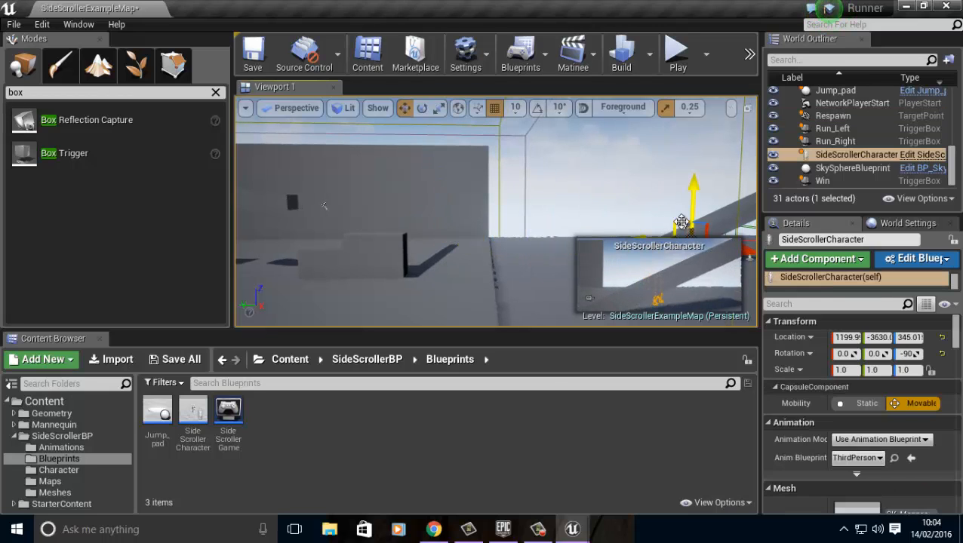
pyautogui.moveTo(580, 226); pyautogui.dragTo(456, 236, button='right')
pyautogui.moveTo(451, 236); pyautogui.dragTo(541, 238)
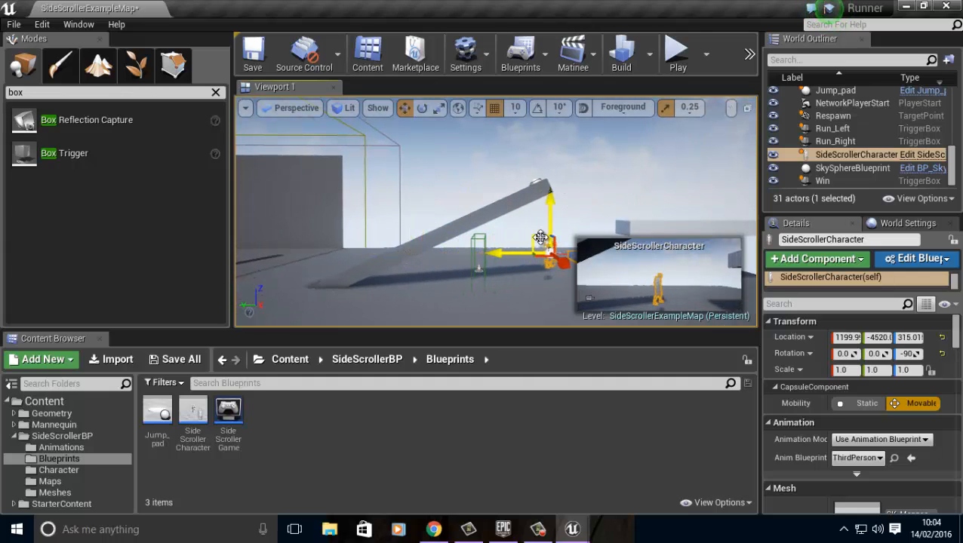
# - Play-test the level, jumping through the course to check the Win trigger's respawn, and stop the simulation
pyautogui.click(678, 54)
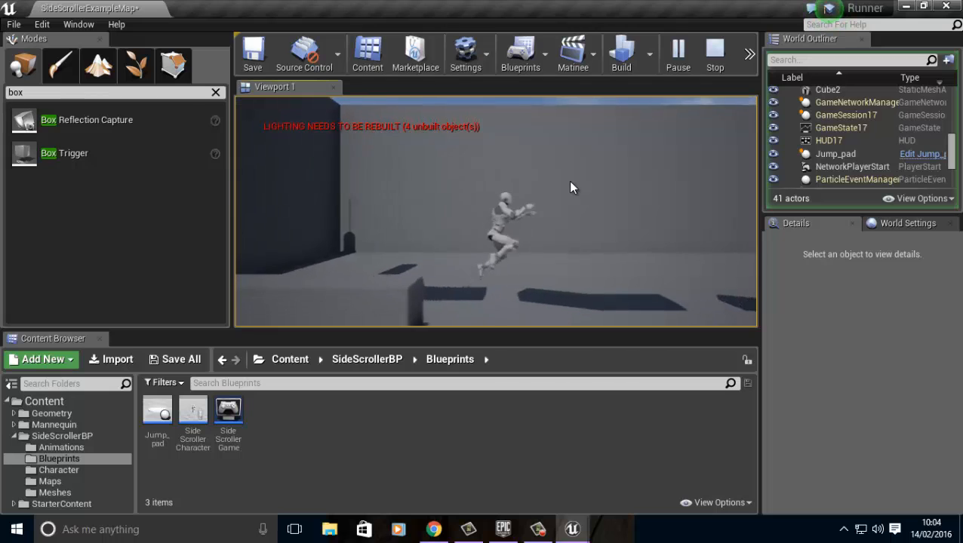
pyautogui.press('space')
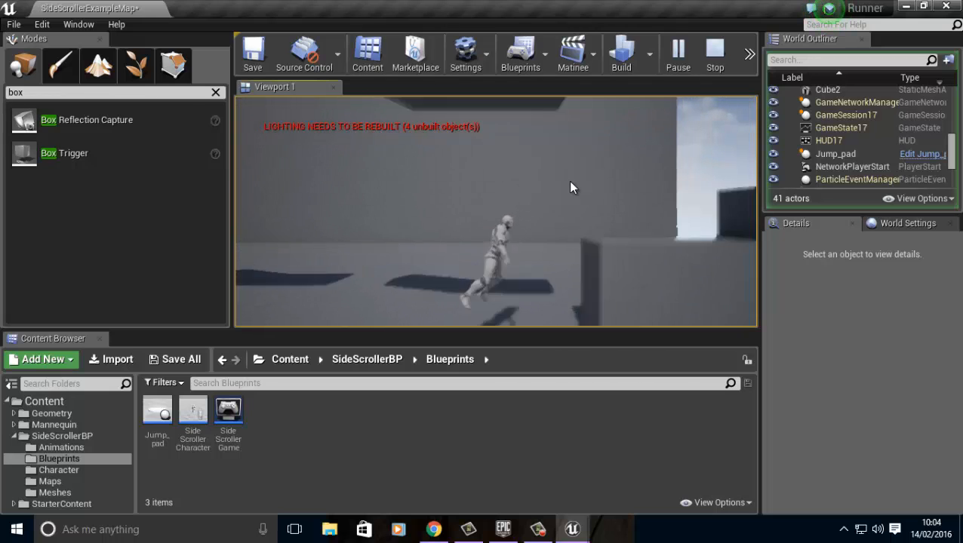
pyautogui.press('space')
pyautogui.press('space')
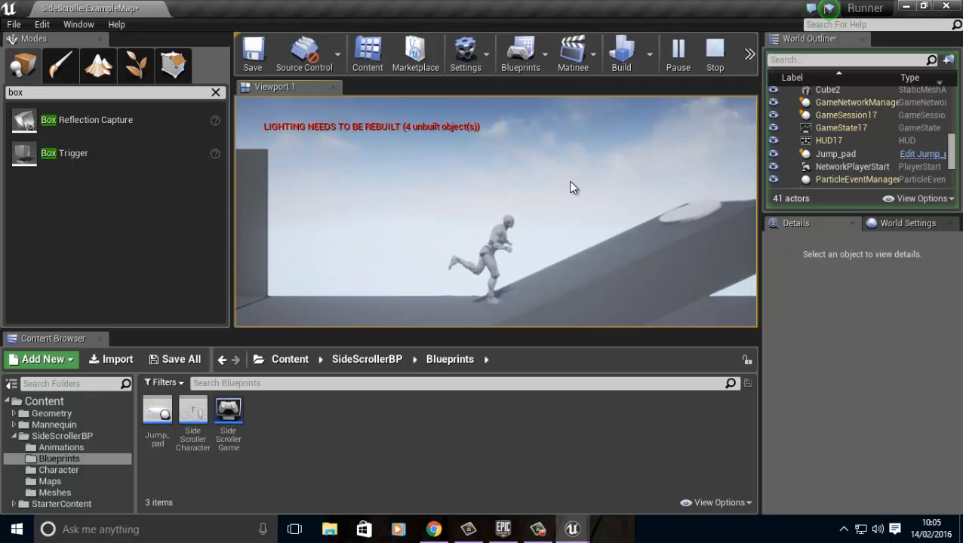
pyautogui.press('space')
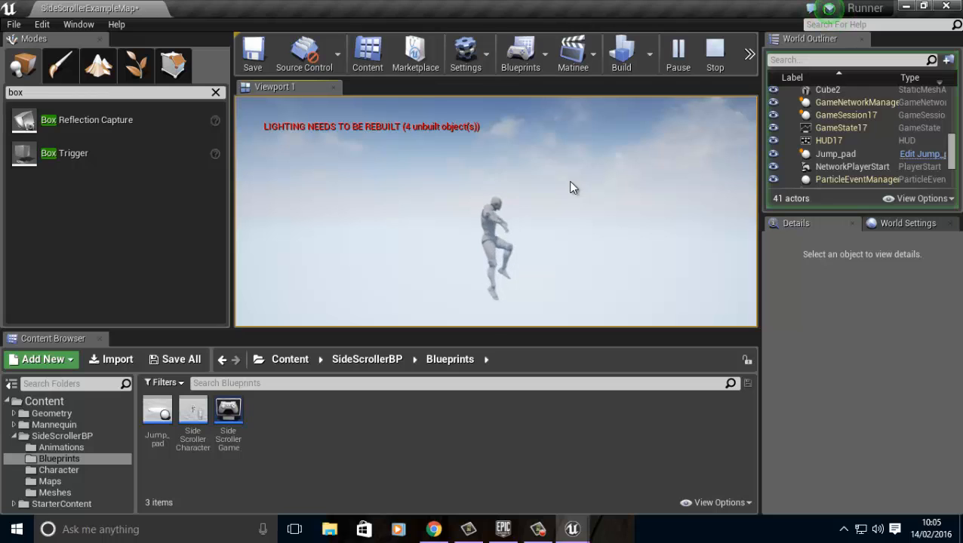
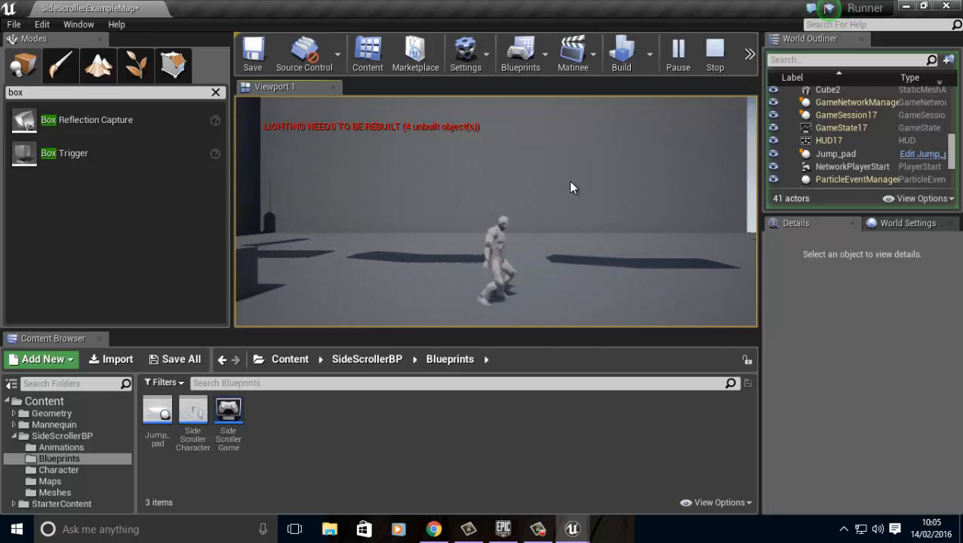
pyautogui.press('Escape')
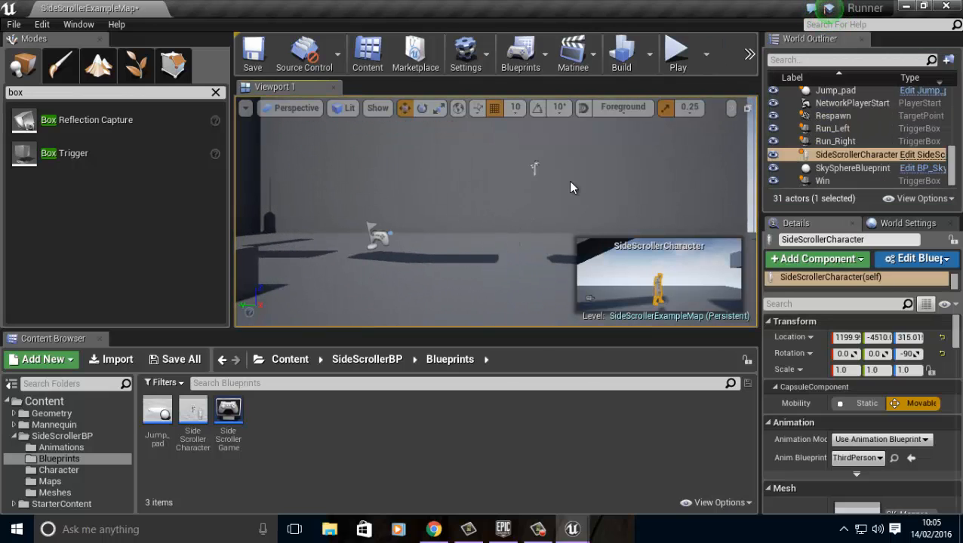
# - Open the SideScrollerCharacter blueprint and move Event Tick farther from the movement input's Branch node, level with its execution input
pyautogui.moveTo(387, 285); pyautogui.dragTo(426, 268, button='right')
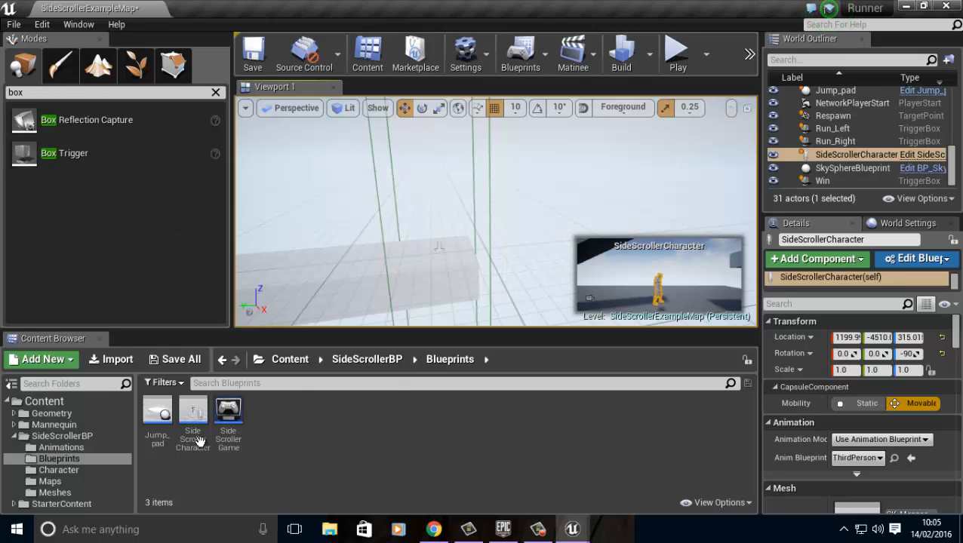
pyautogui.doubleClick(192, 412)
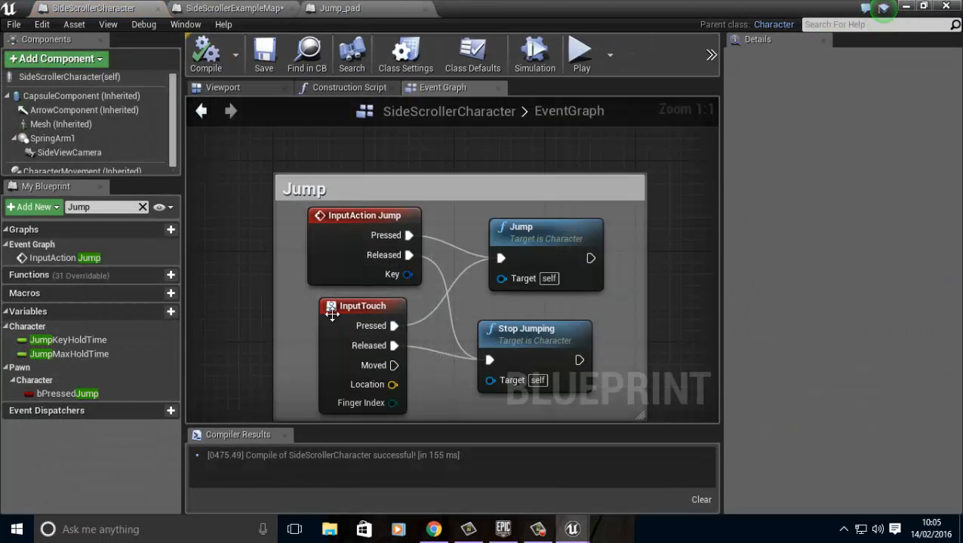
pyautogui.moveTo(634, 298); pyautogui.dragTo(189, 218, button='right')
pyautogui.scroll(-7, 407, 247)
pyautogui.moveTo(408, 255); pyautogui.dragTo(378, 347, button='right')
pyautogui.scroll(1, 554, 231)
pyautogui.moveTo(561, 221); pyautogui.dragTo(655, 284, button='right')
pyautogui.scroll(3, 538, 298)
pyautogui.moveTo(307, 396); pyautogui.dragTo(398, 370, button='right')
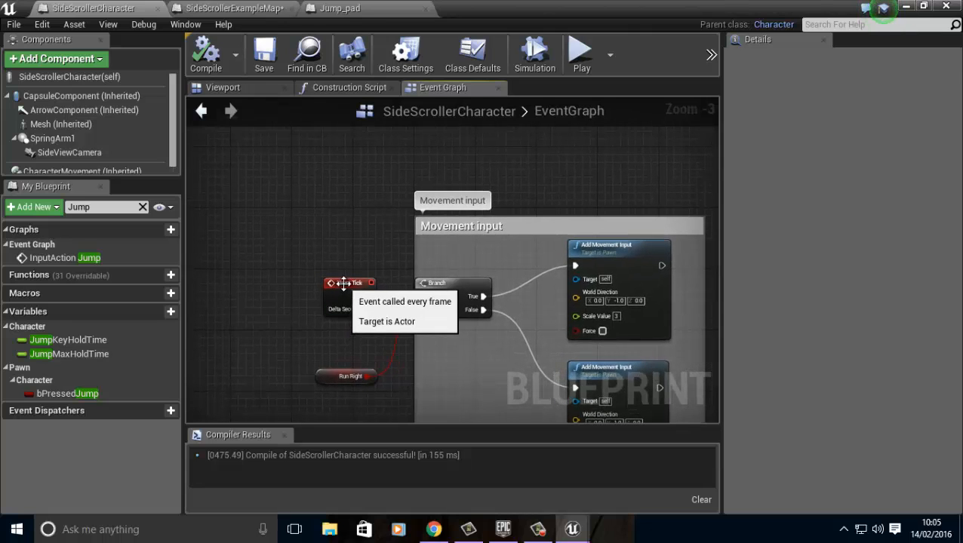
pyautogui.moveTo(348, 302); pyautogui.dragTo(216, 294)
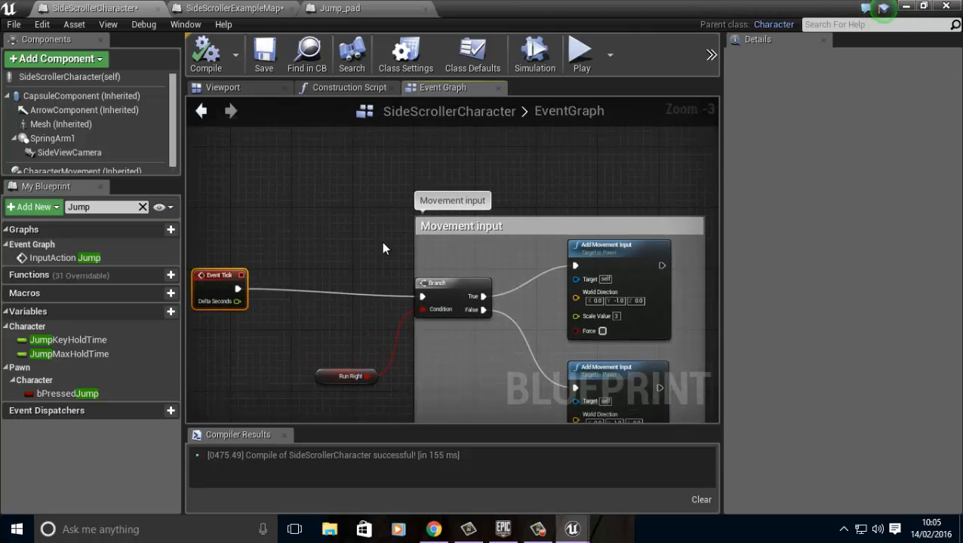
pyautogui.moveTo(353, 257); pyautogui.dragTo(403, 237, button='right')
pyautogui.moveTo(314, 349); pyautogui.dragTo(418, 355, button='right')
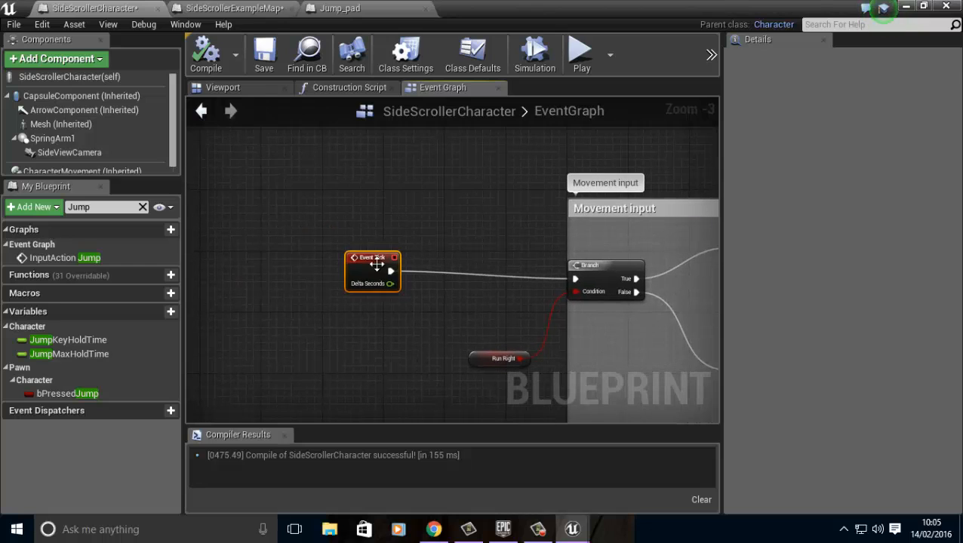
pyautogui.moveTo(363, 262); pyautogui.dragTo(297, 270)
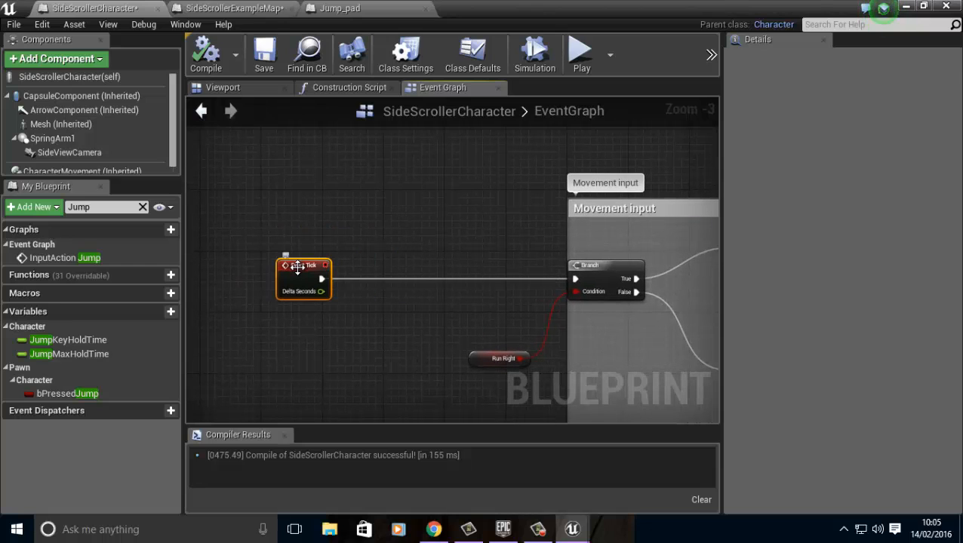
pyautogui.click(549, 527)
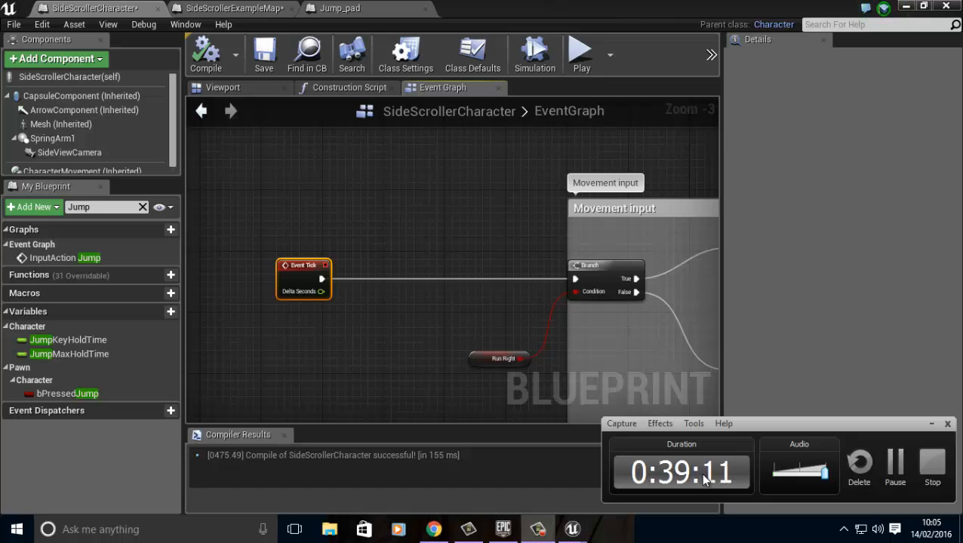
pyautogui.click(931, 425)
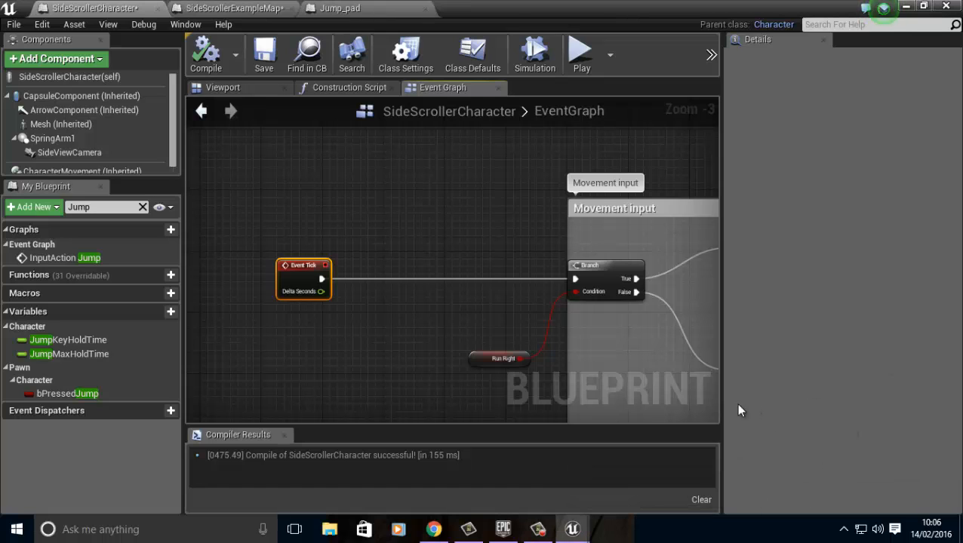
# - Create a Boolean variable named CanMove in the SideScrollerCharacter blueprint
pyautogui.moveTo(342, 341); pyautogui.dragTo(305, 337, button='right')
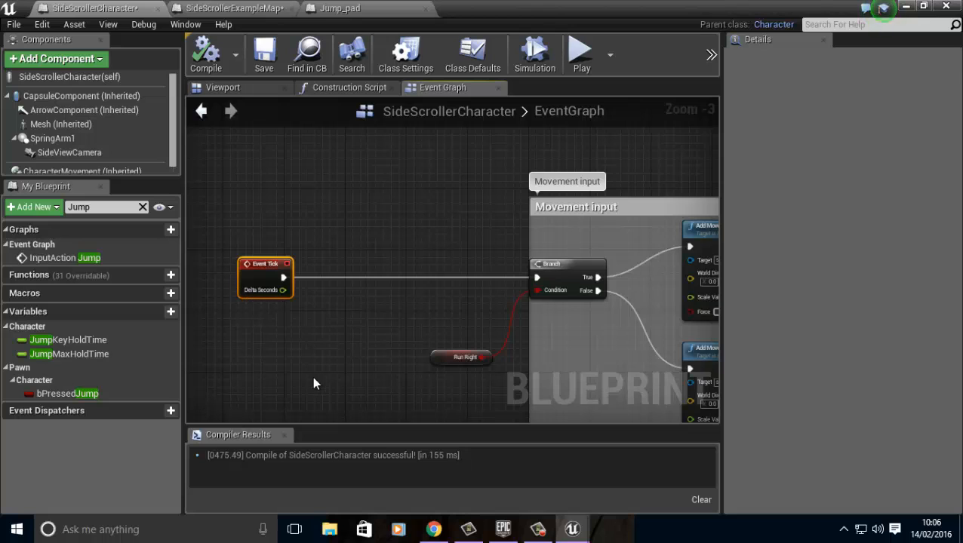
pyautogui.click(171, 311)
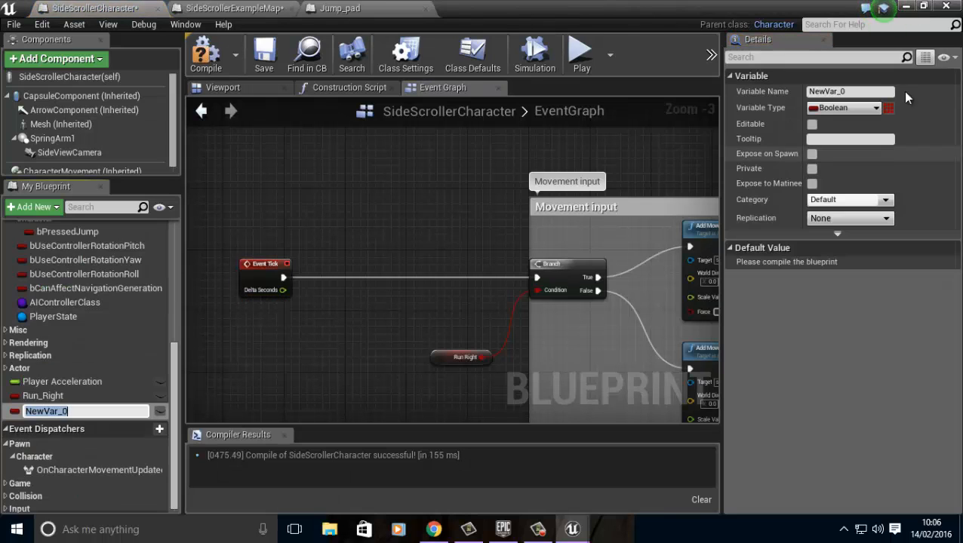
pyautogui.moveTo(833, 94); pyautogui.dragTo(801, 91)
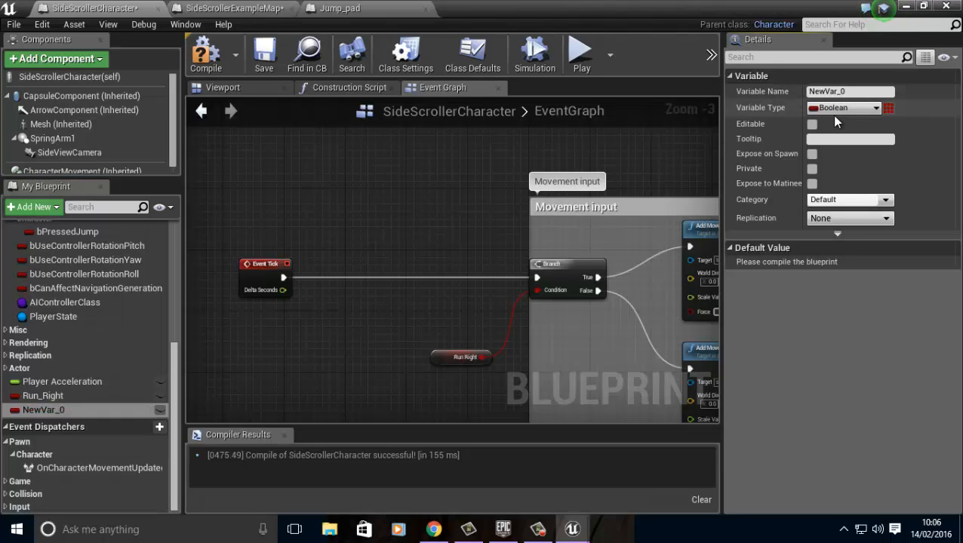
pyautogui.moveTo(844, 91); pyautogui.dragTo(794, 89)
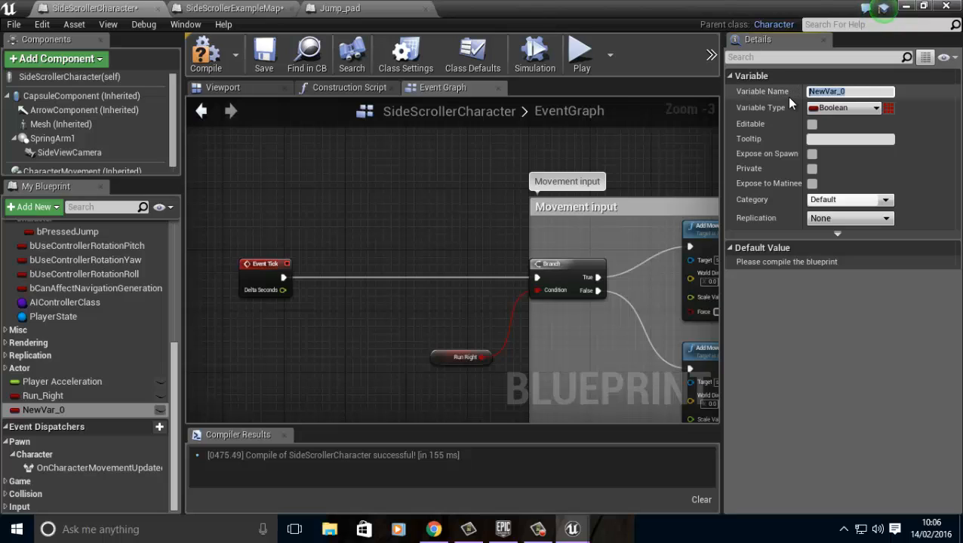
pyautogui.write('CanMove')
pyautogui.press('Return')
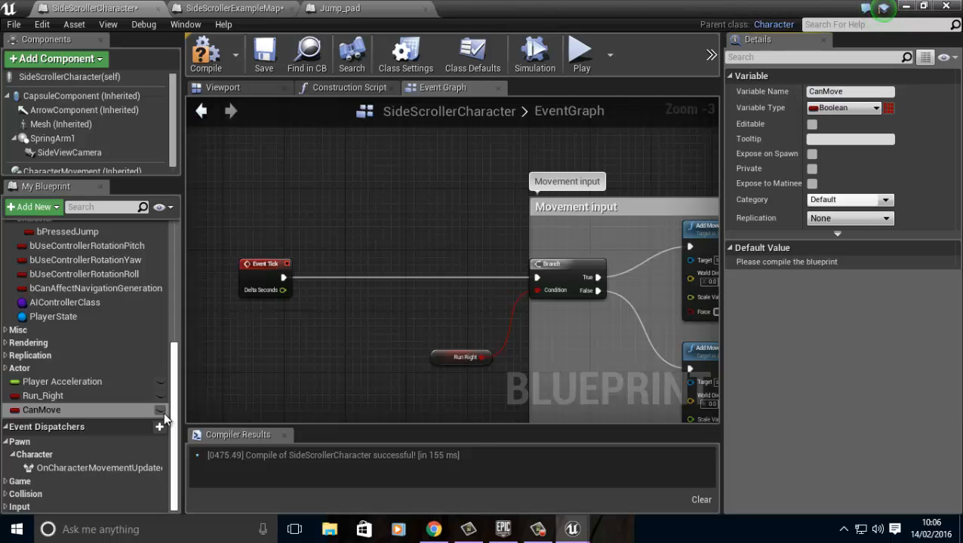
# - Compile the blueprint, make the CanMove variable editable and set its default value to true
pyautogui.click(205, 54)
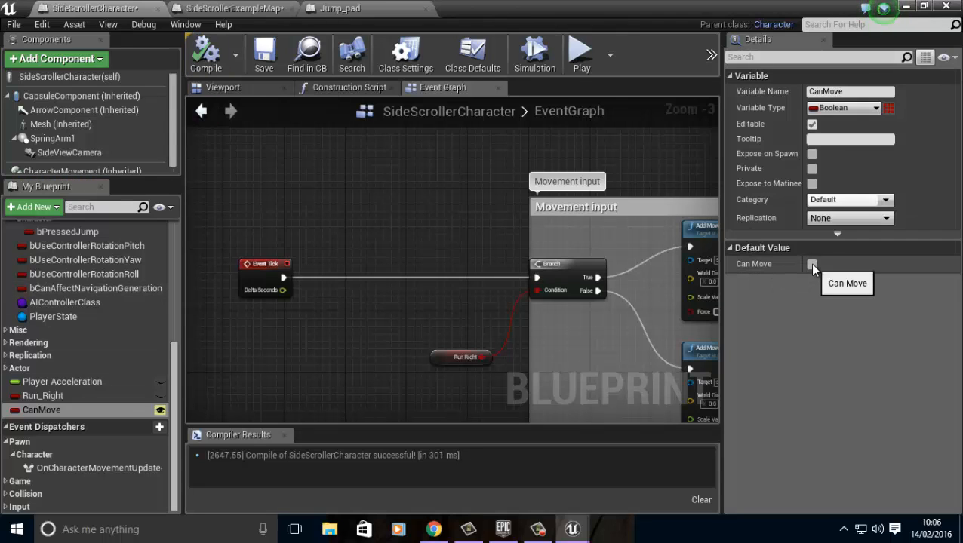
pyautogui.click(812, 264)
# - Place a Get node for the CanMove variable below Event Tick in the event graph
pyautogui.moveTo(381, 336); pyautogui.dragTo(360, 333, button='right')
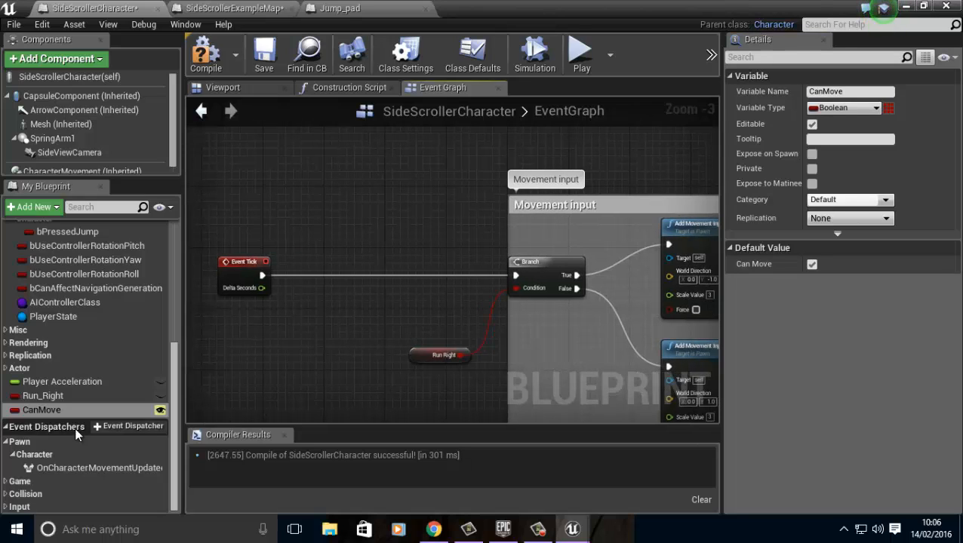
pyautogui.moveTo(26, 411); pyautogui.dragTo(243, 336)
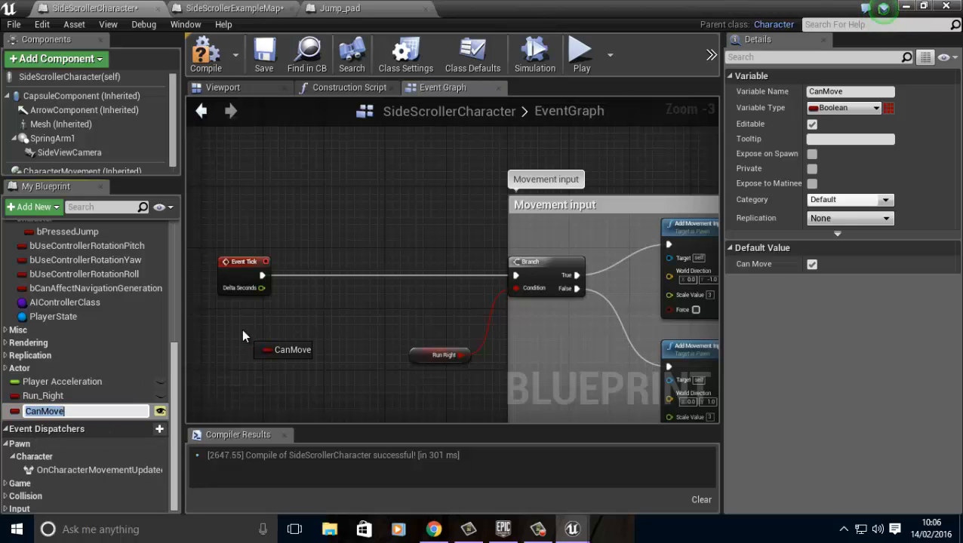
pyautogui.moveTo(243, 337); pyautogui.dragTo(243, 336)
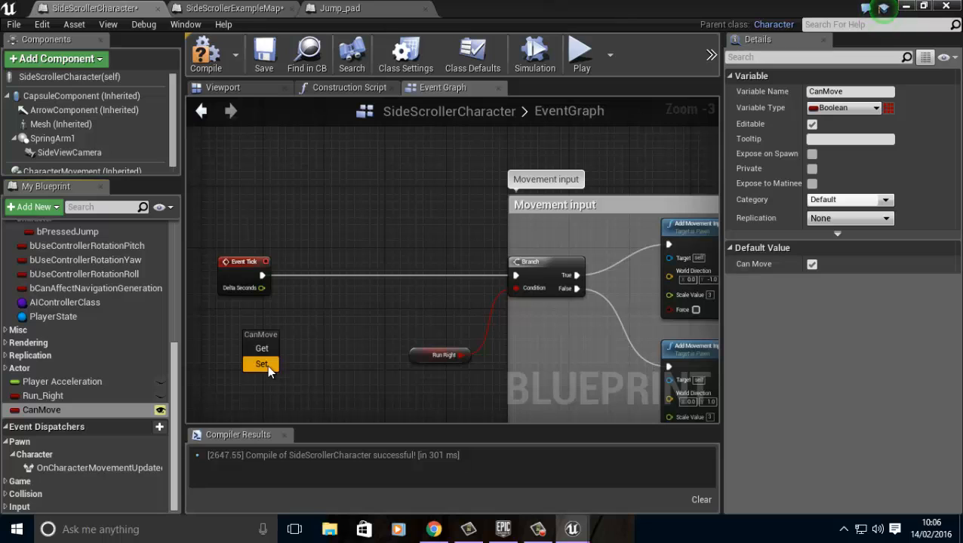
pyautogui.click(261, 349)
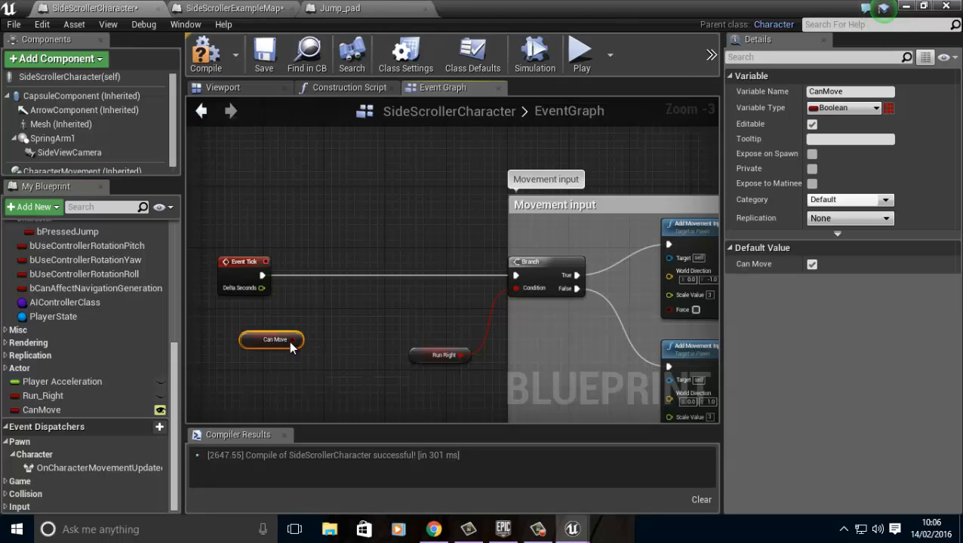
# - Add a Branch node with Can Move as its condition, placed between Event Tick and the movement input's Branch
pyautogui.moveTo(298, 340); pyautogui.dragTo(343, 308)
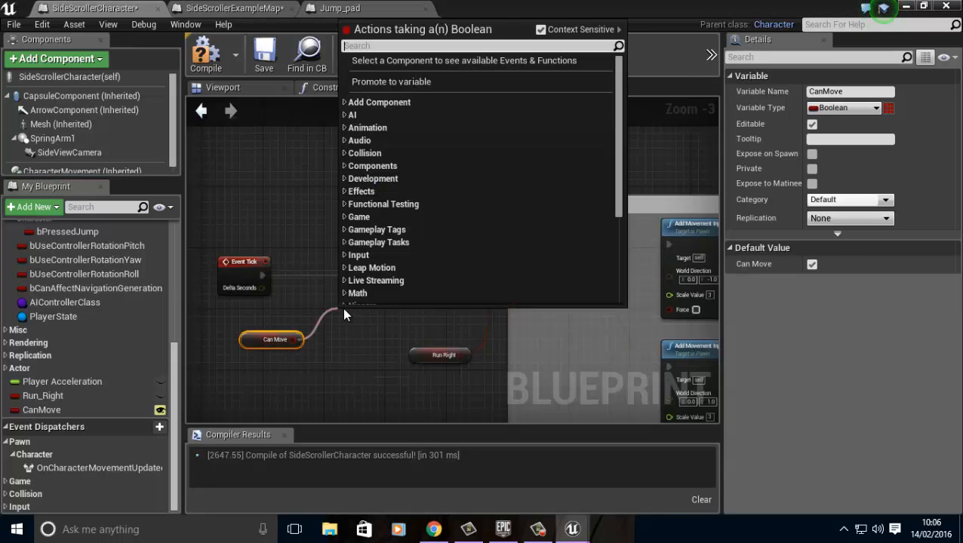
pyautogui.write('Branch')
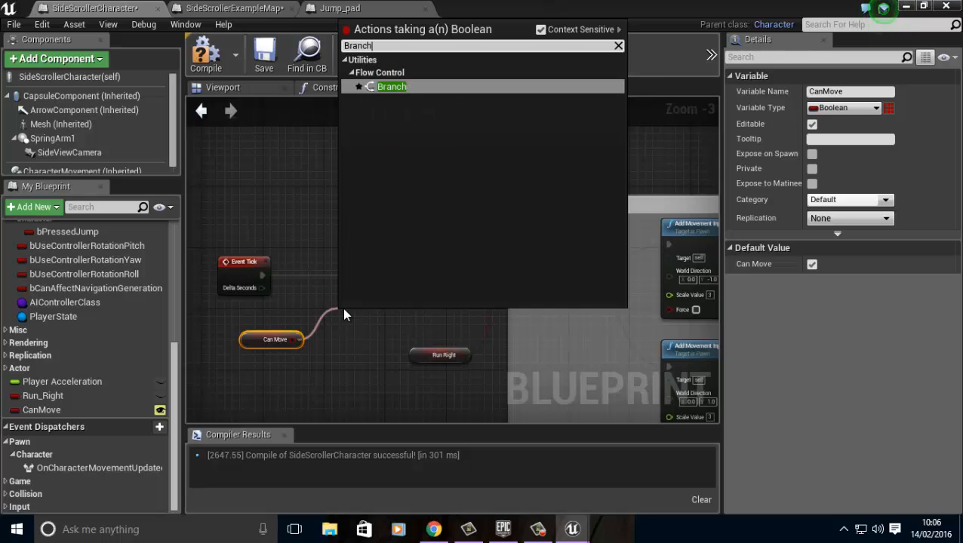
pyautogui.press('Return')
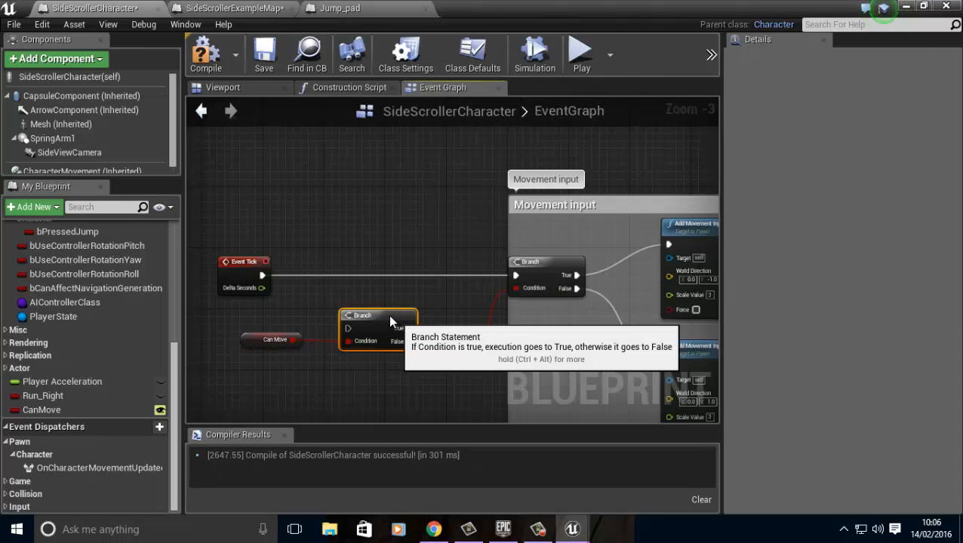
pyautogui.moveTo(390, 322); pyautogui.dragTo(383, 300)
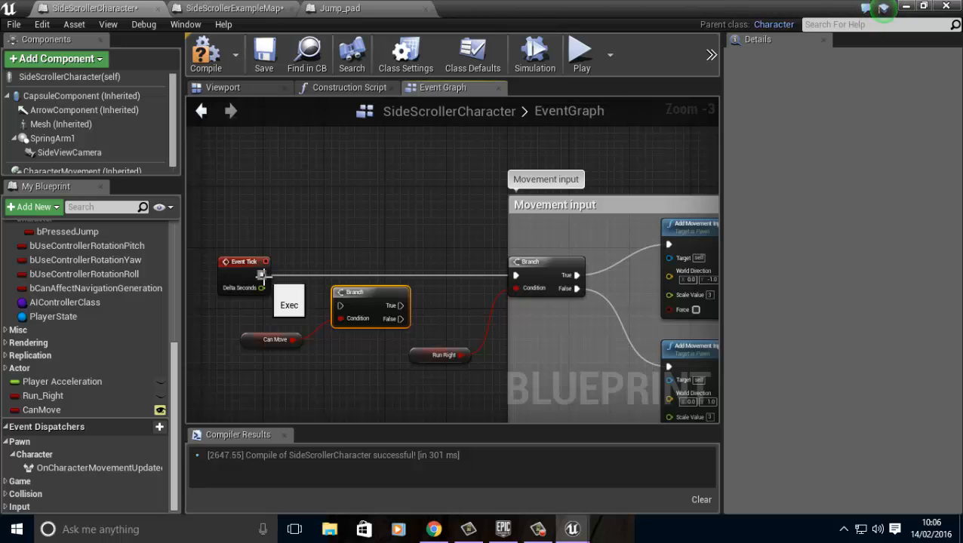
# - Wire Event Tick through the new Branch's True output into the movement Branch, align the node with them and compile the blueprint
pyautogui.moveTo(262, 276); pyautogui.dragTo(342, 305)
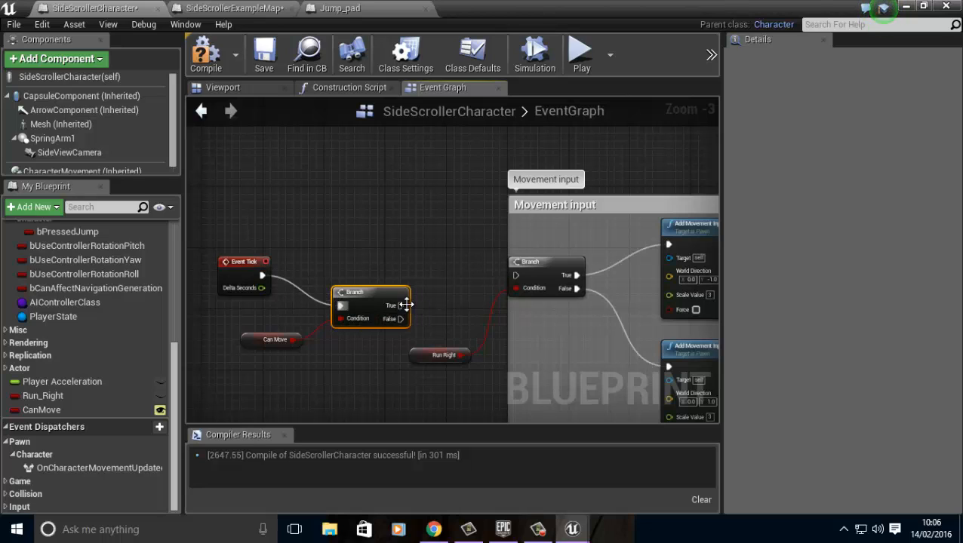
pyautogui.moveTo(401, 305); pyautogui.dragTo(517, 275)
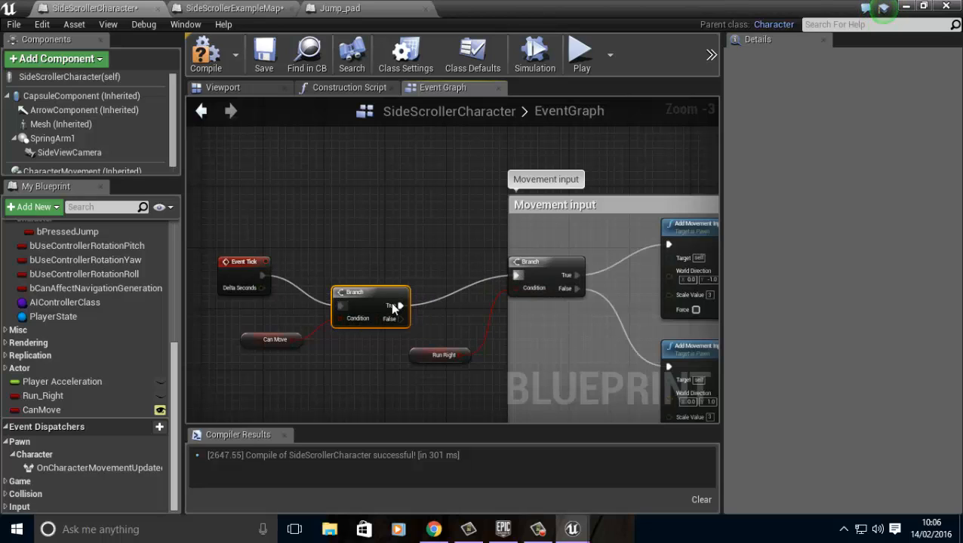
pyautogui.moveTo(382, 299); pyautogui.dragTo(381, 272)
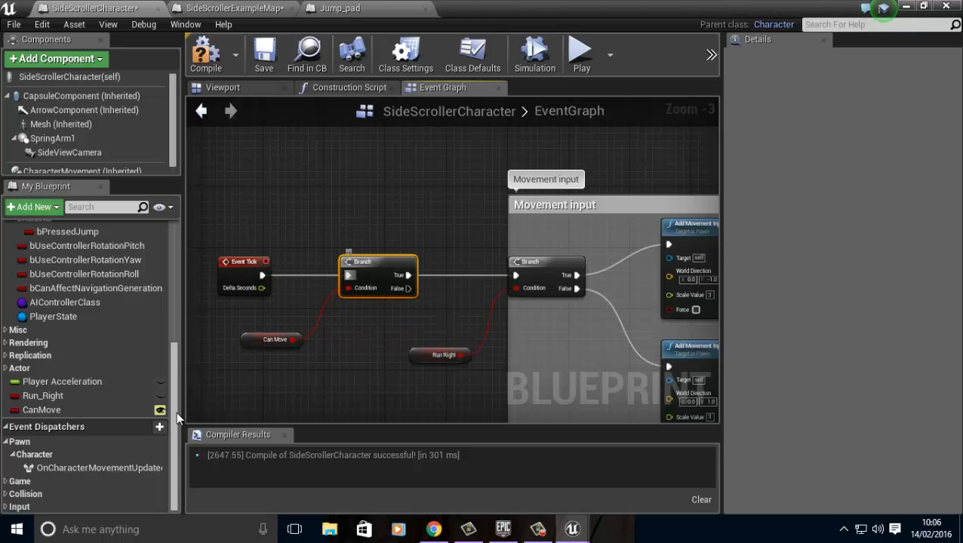
pyautogui.click(110, 408)
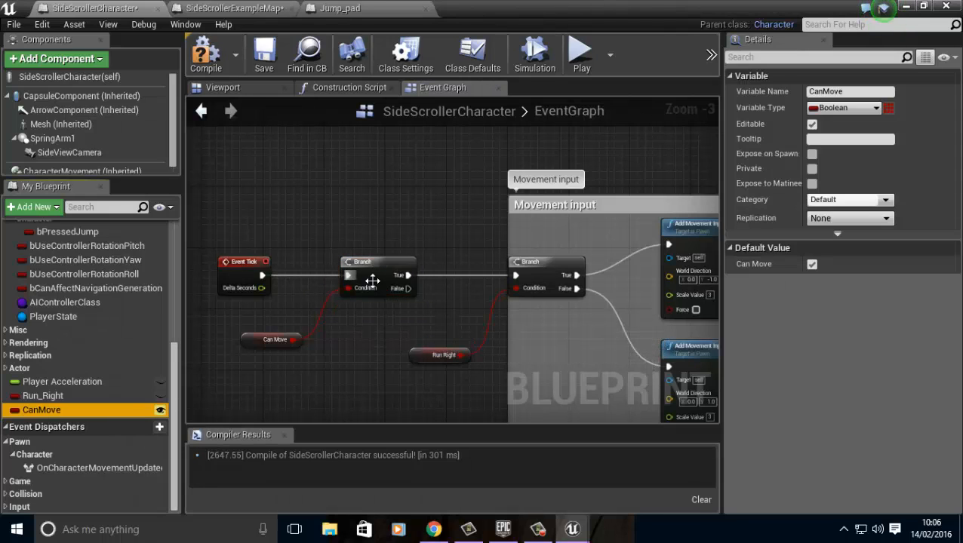
pyautogui.click(202, 50)
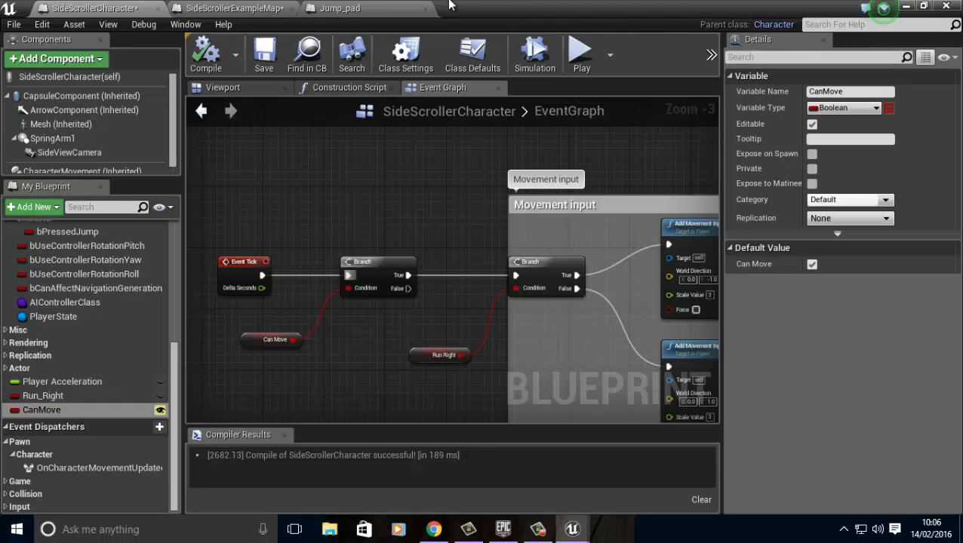
# - Select the Win trigger in the level, open the Level Blueprint and move SetActorLocation farther from its SideScrollerCharacter cast
pyautogui.click(906, 6)
pyautogui.moveTo(517, 200); pyautogui.dragTo(471, 189, button='right')
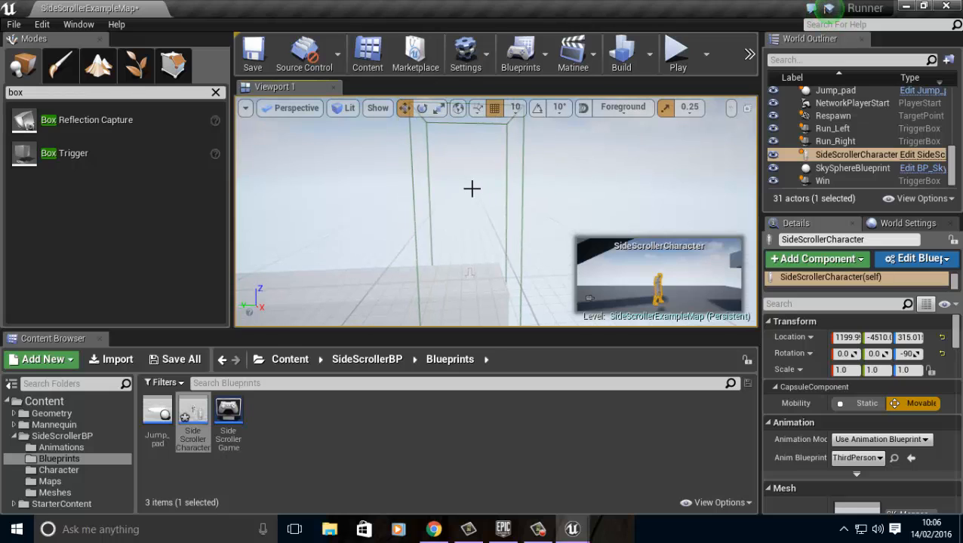
pyautogui.click(470, 275)
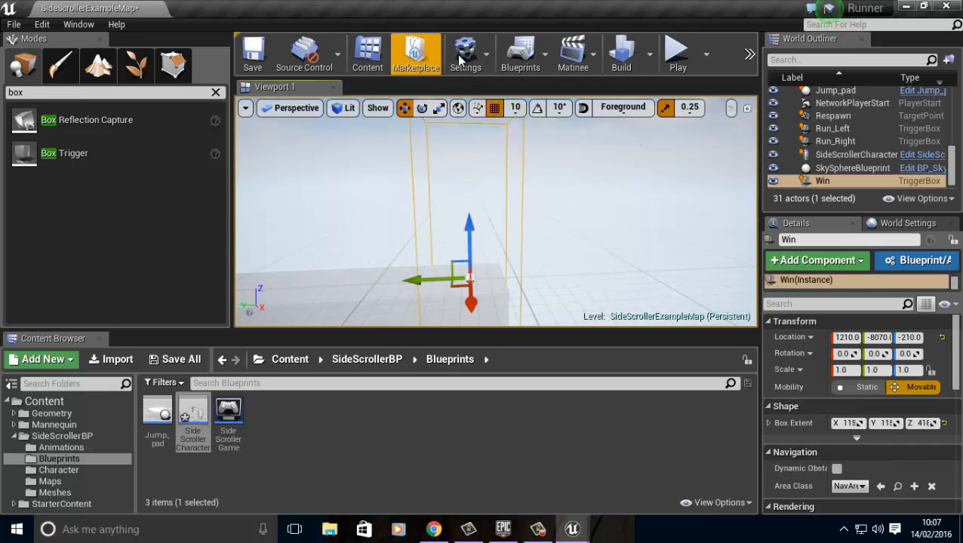
pyautogui.click(521, 56)
pyautogui.click(610, 172)
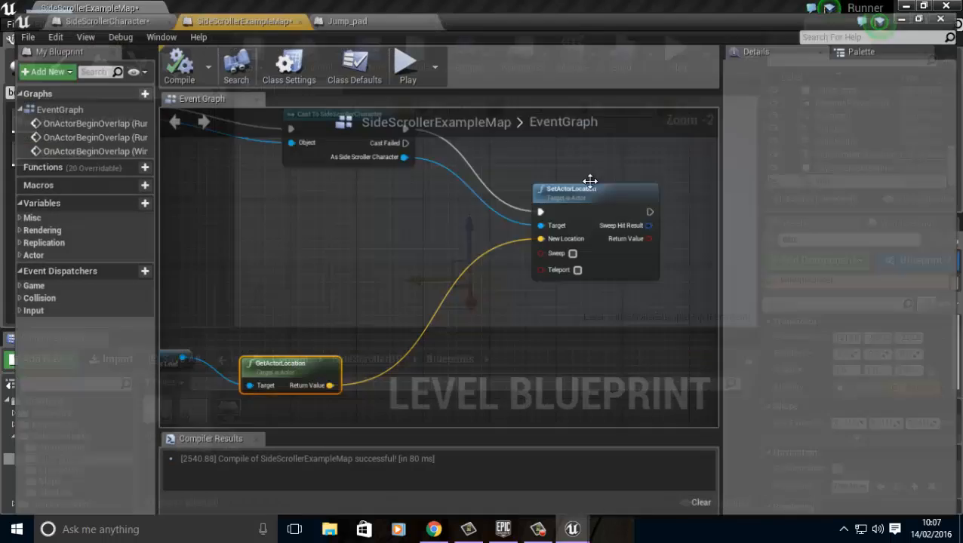
pyautogui.moveTo(502, 341); pyautogui.dragTo(539, 411, button='right')
pyautogui.moveTo(378, 298); pyautogui.dragTo(370, 325, button='right')
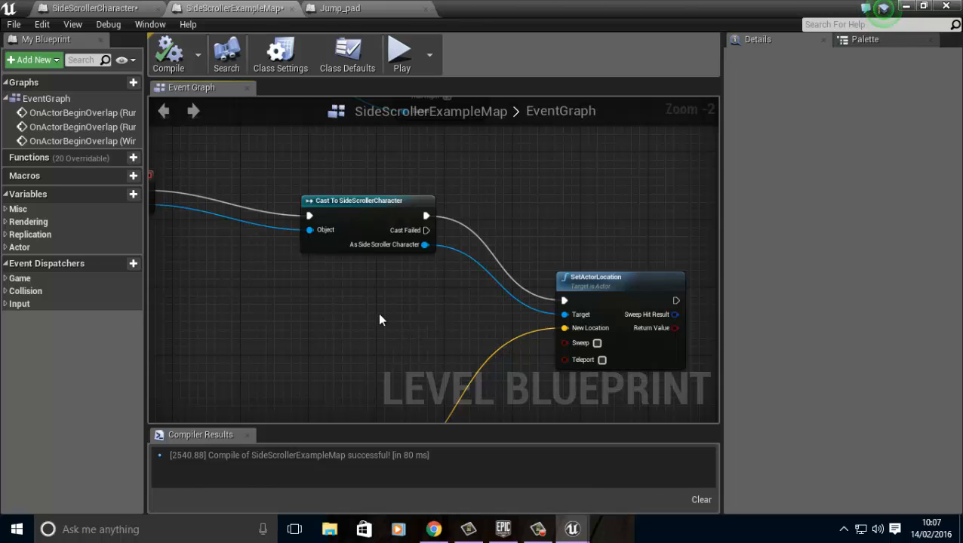
pyautogui.moveTo(379, 320); pyautogui.dragTo(301, 326, button='right')
pyautogui.moveTo(324, 286); pyautogui.dragTo(318, 279, button='right')
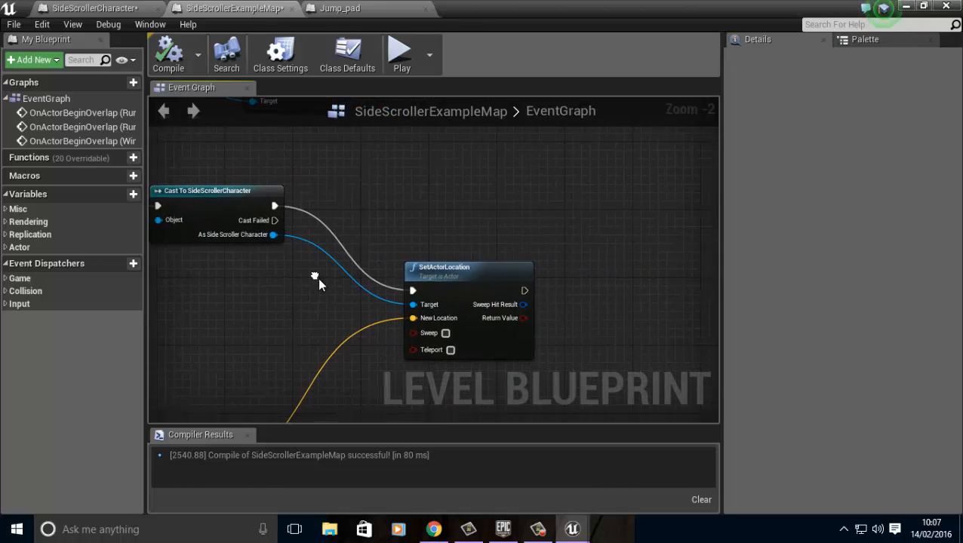
pyautogui.moveTo(479, 271); pyautogui.dragTo(615, 228)
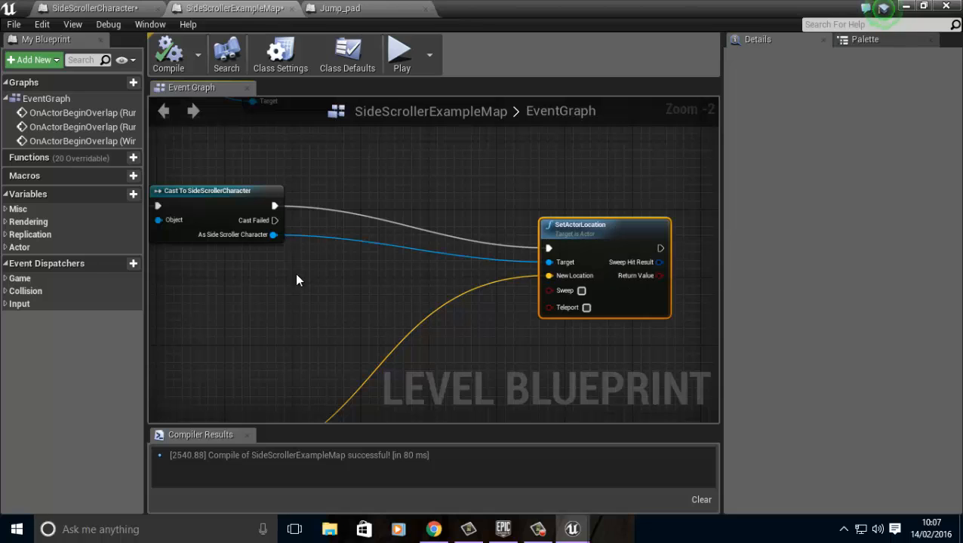
# - Add a Set Can Move node, left unchecked, from the cast's As Side Scroller Character output
pyautogui.moveTo(300, 289); pyautogui.dragTo(270, 304, button='right')
pyautogui.moveTo(240, 249); pyautogui.dragTo(276, 285)
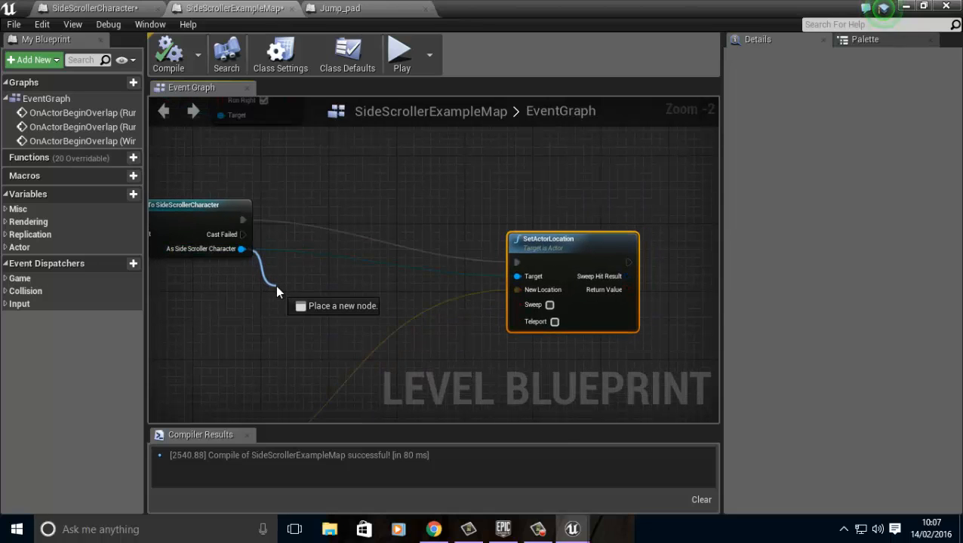
pyautogui.write('CanMo')
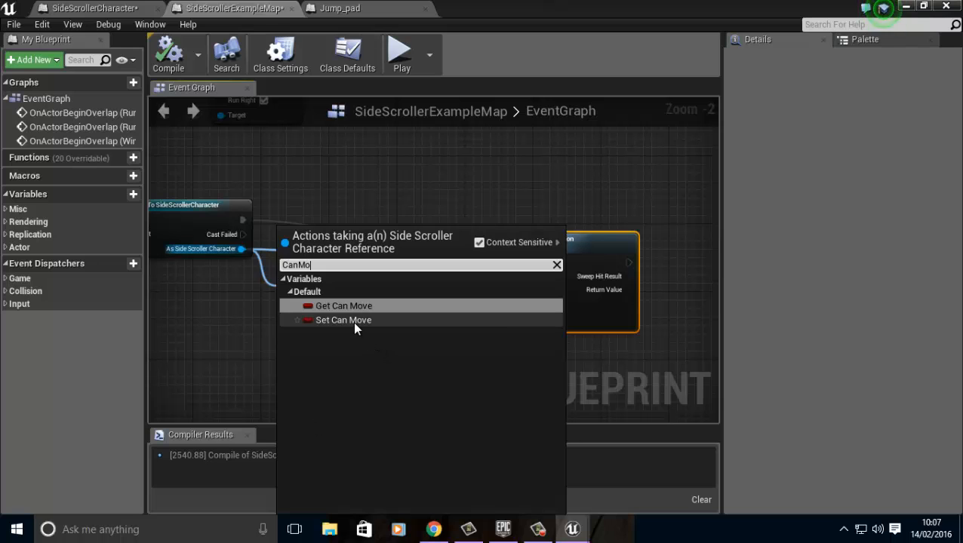
pyautogui.click(353, 321)
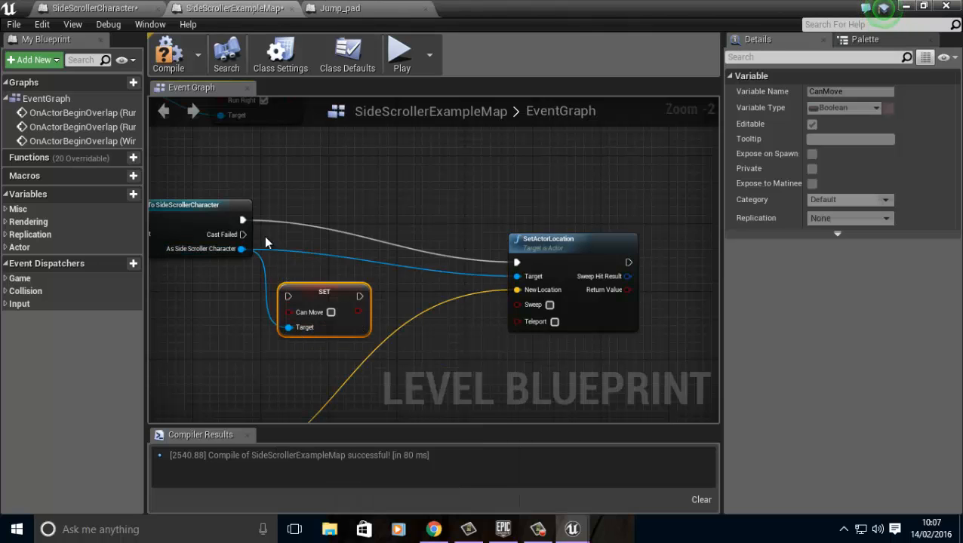
# - Wire the Set Can Move node's execution between the cast and SetActorLocation, and compile the Level Blueprint
pyautogui.moveTo(241, 220); pyautogui.dragTo(266, 292)
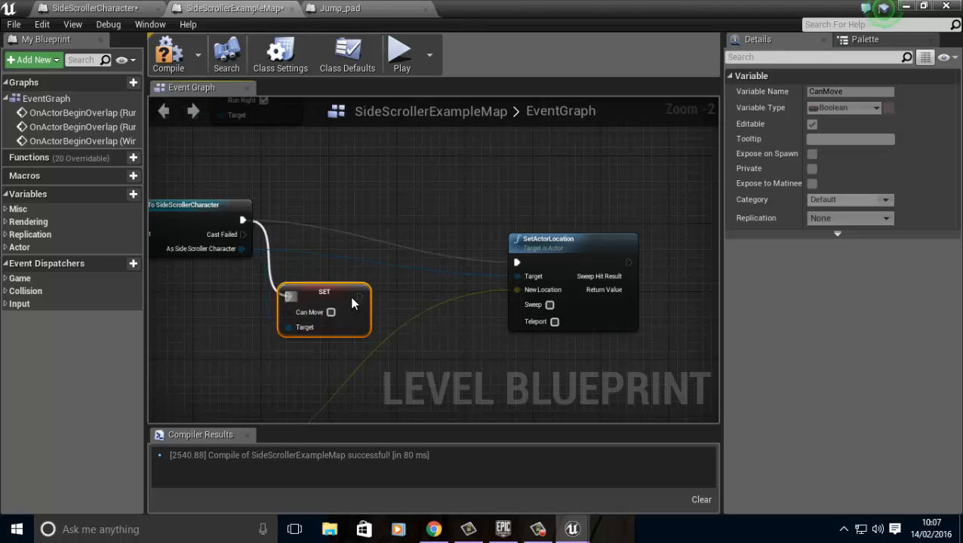
pyautogui.moveTo(360, 296); pyautogui.dragTo(517, 260)
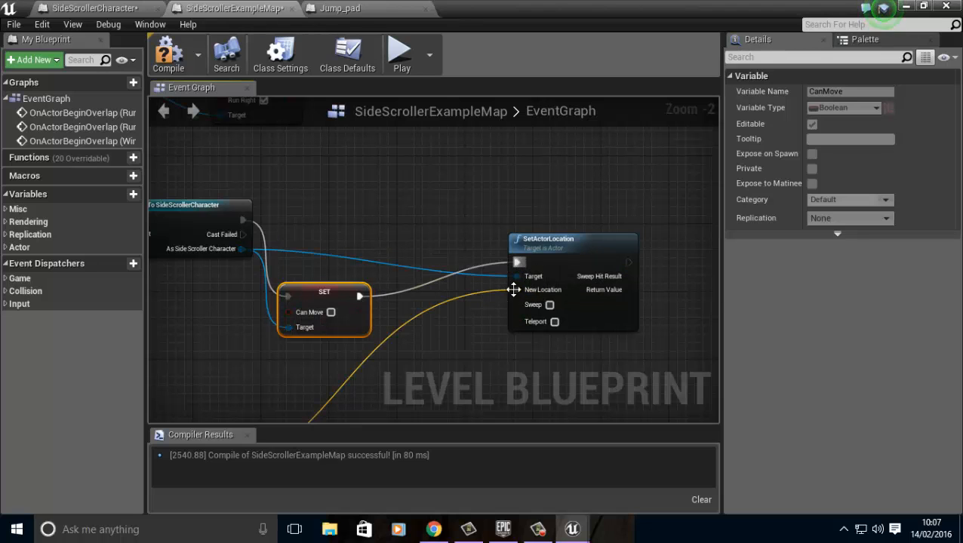
pyautogui.moveTo(482, 342); pyautogui.dragTo(497, 325, button='right')
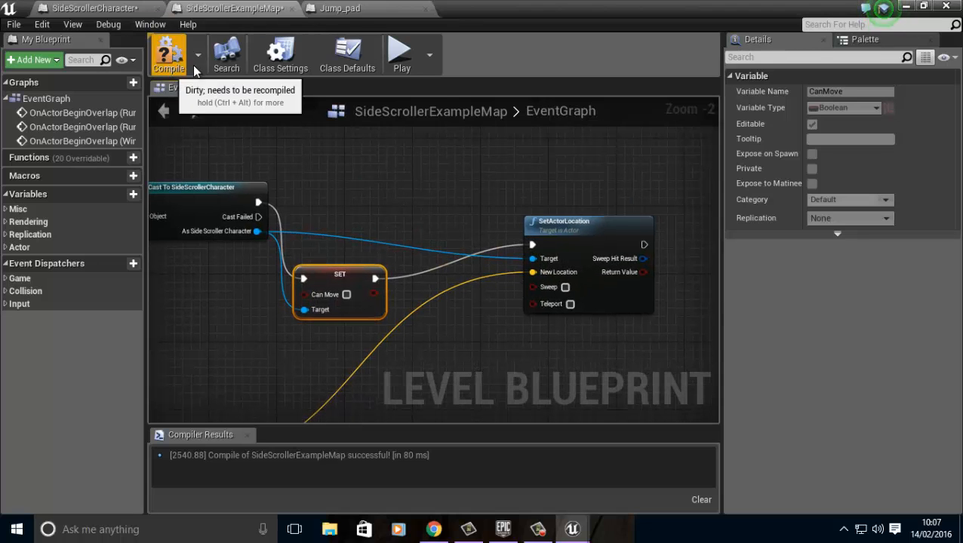
pyautogui.click(169, 57)
pyautogui.click(905, 8)
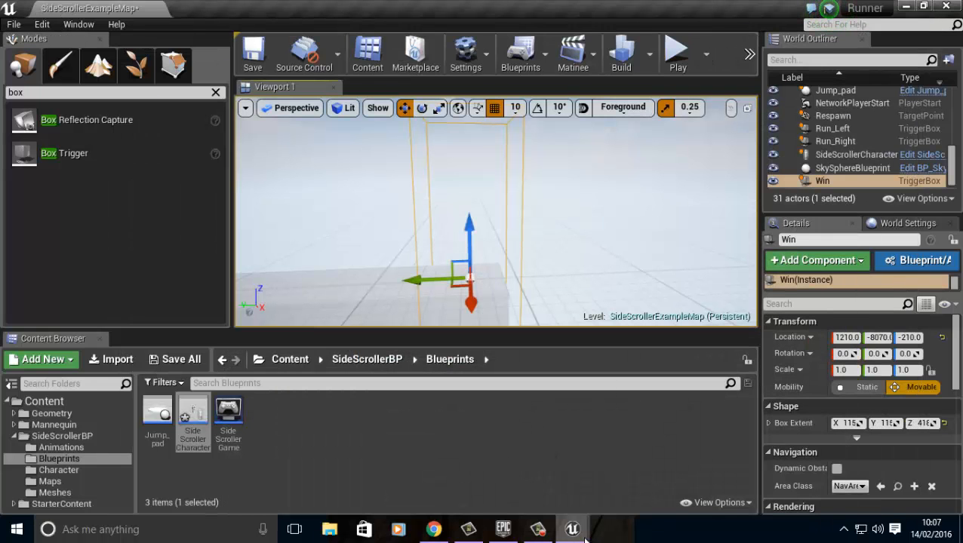
# - Add a Delay node near SetActorLocation in the Level Blueprint and set its duration to 2
pyautogui.moveTo(573, 529)
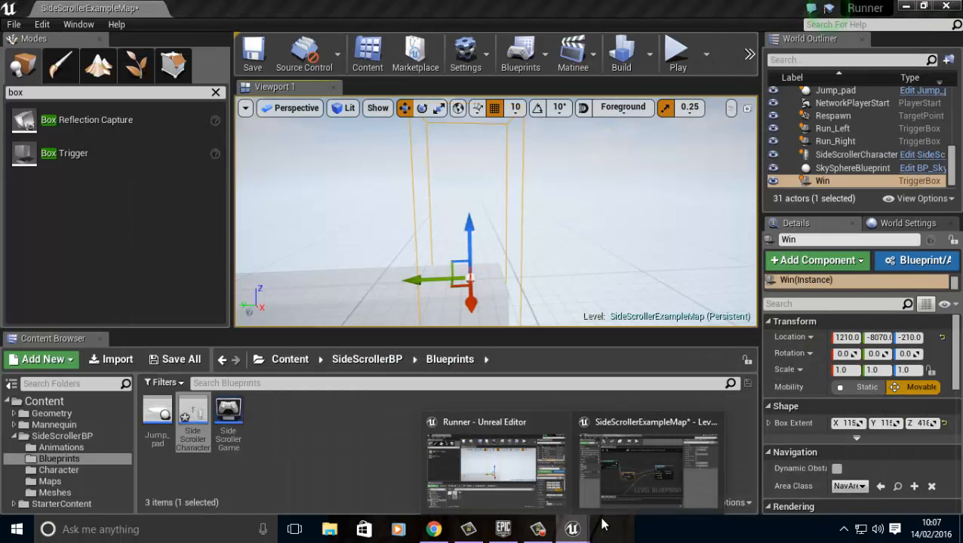
pyautogui.click(613, 462)
pyautogui.moveTo(520, 346); pyautogui.dragTo(449, 378, button='right')
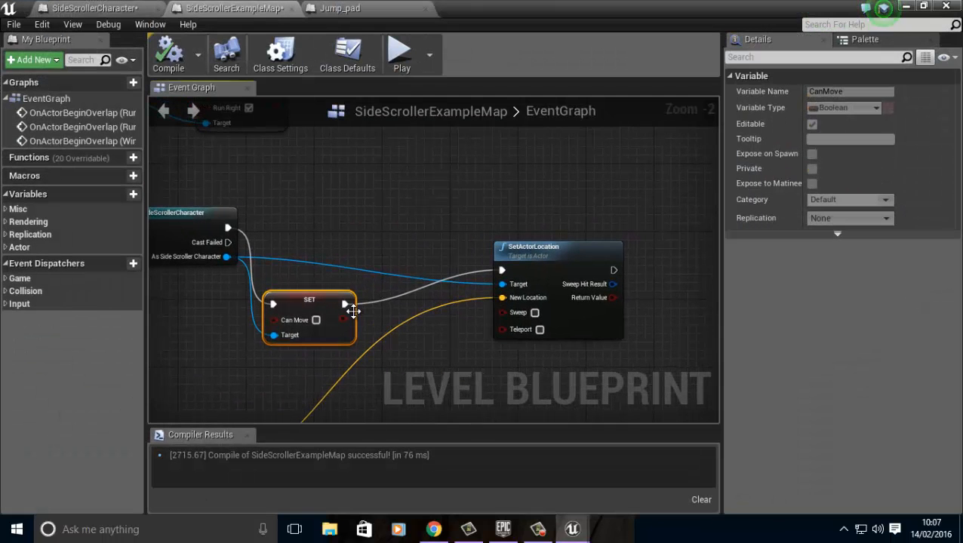
pyautogui.rightClick(391, 300)
pyautogui.write('Delay')
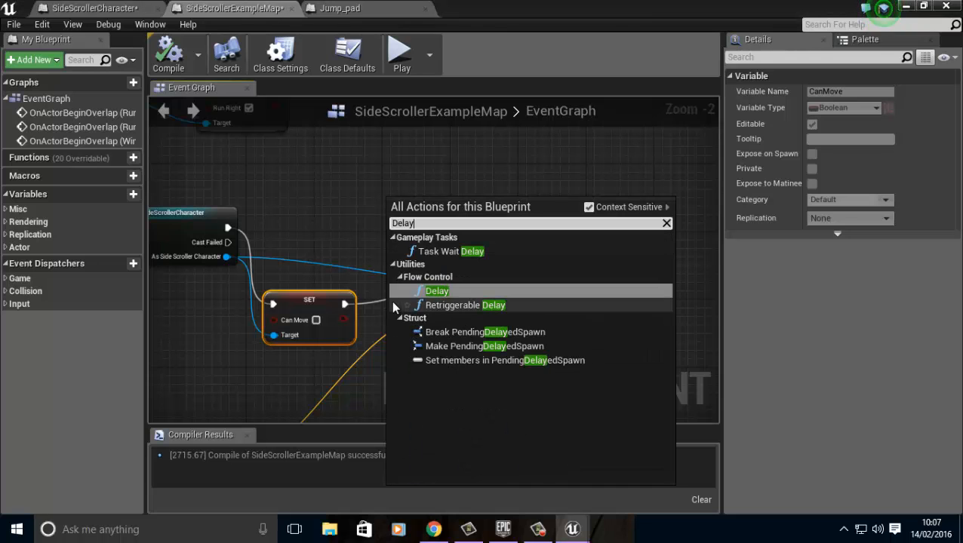
pyautogui.press('Return')
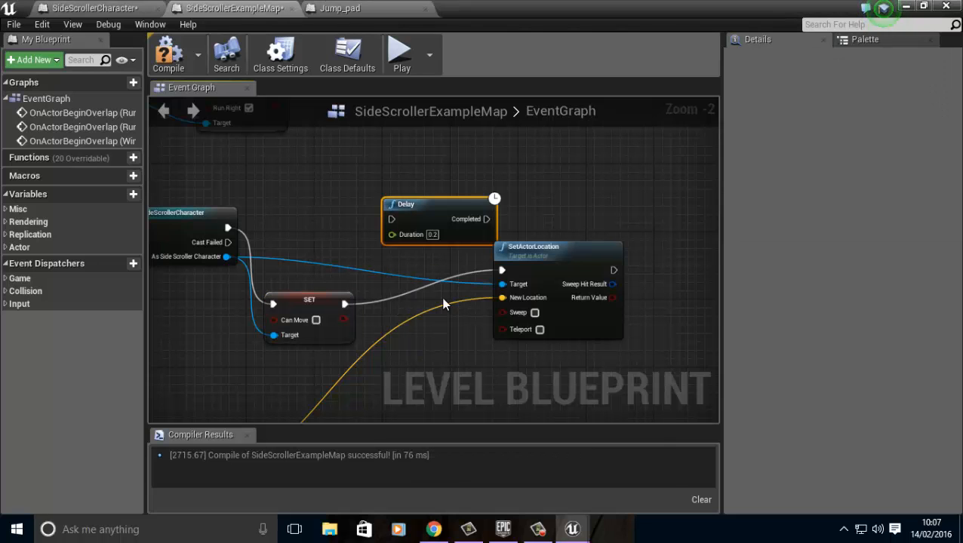
pyautogui.click(432, 235)
pyautogui.write('2')
pyautogui.press('Return')
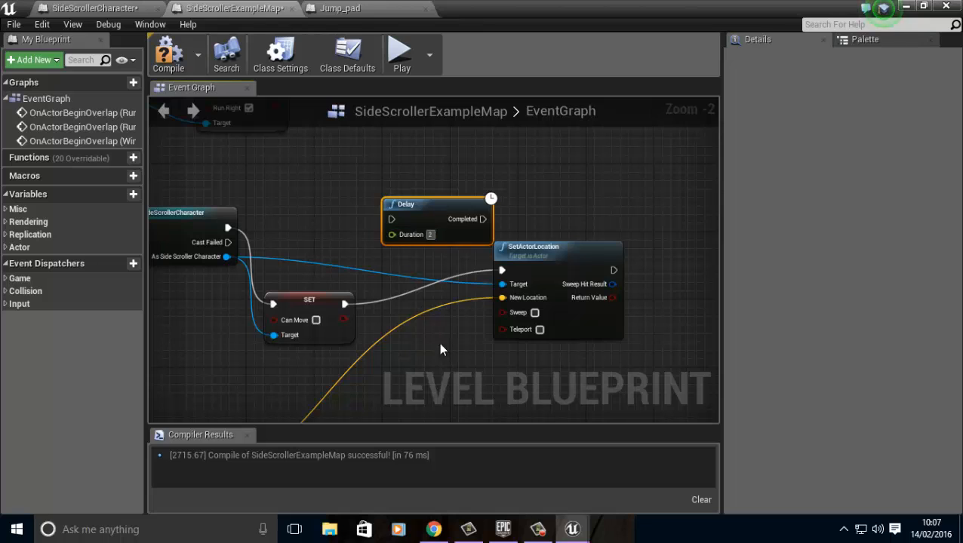
# - Wire the Delay's execution between Set Can Move and SetActorLocation, and compile the Level Blueprint
pyautogui.moveTo(343, 304); pyautogui.dragTo(391, 218)
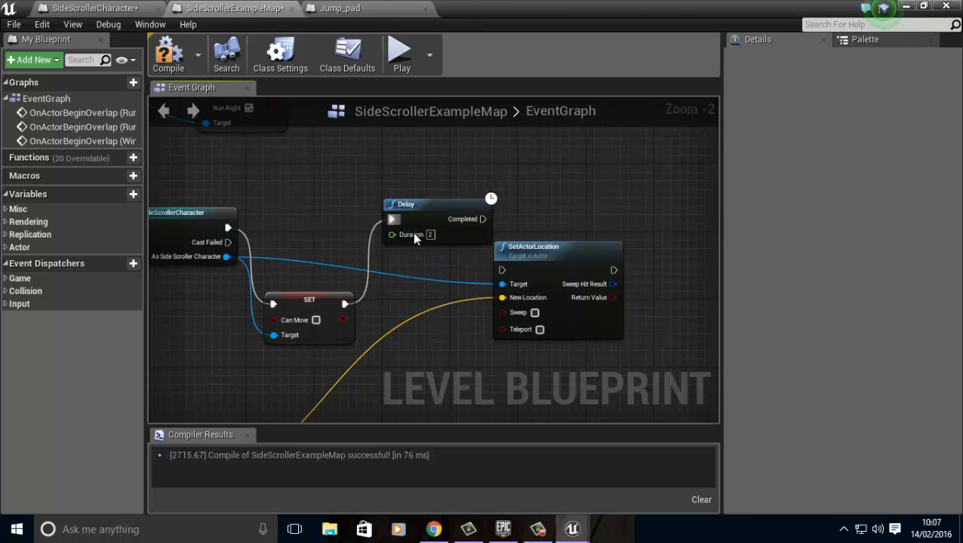
pyautogui.moveTo(484, 219); pyautogui.dragTo(500, 274)
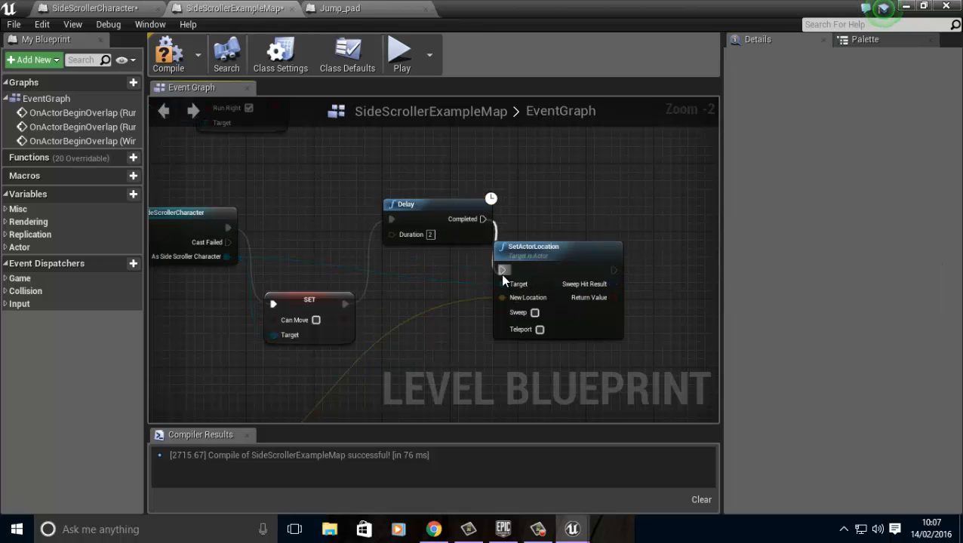
pyautogui.click(167, 50)
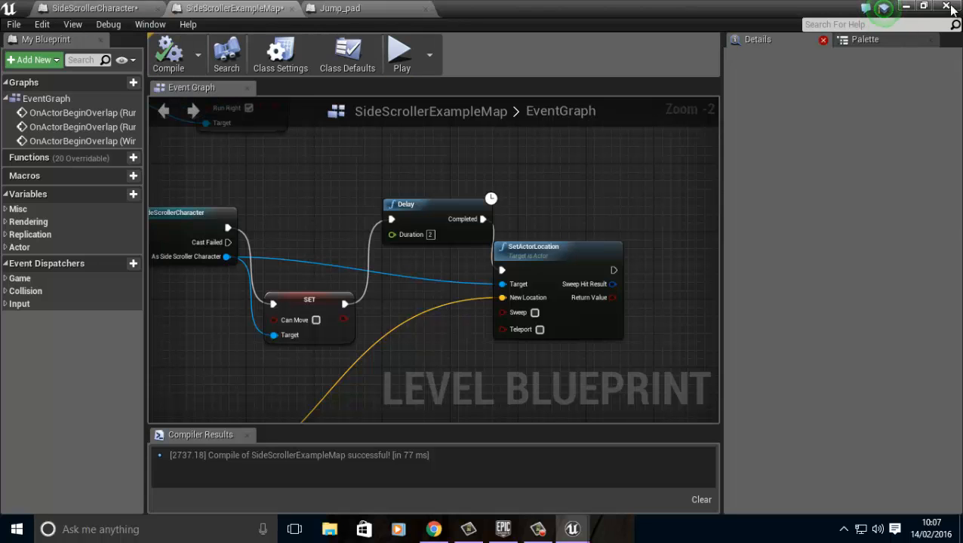
# - Play the level in the editor to test the delayed respawn at the Win trigger, and end the play session
pyautogui.click(905, 6)
pyautogui.click(678, 51)
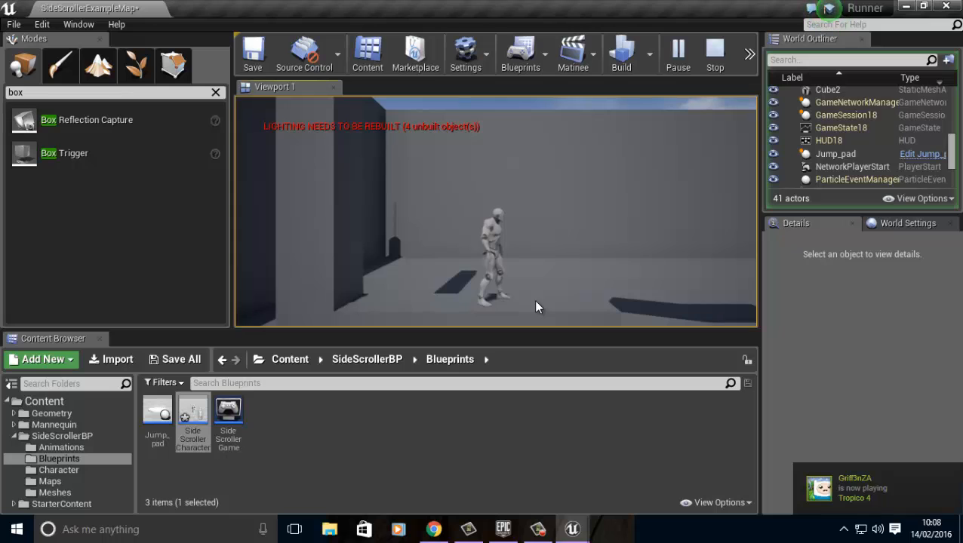
pyautogui.press('space')
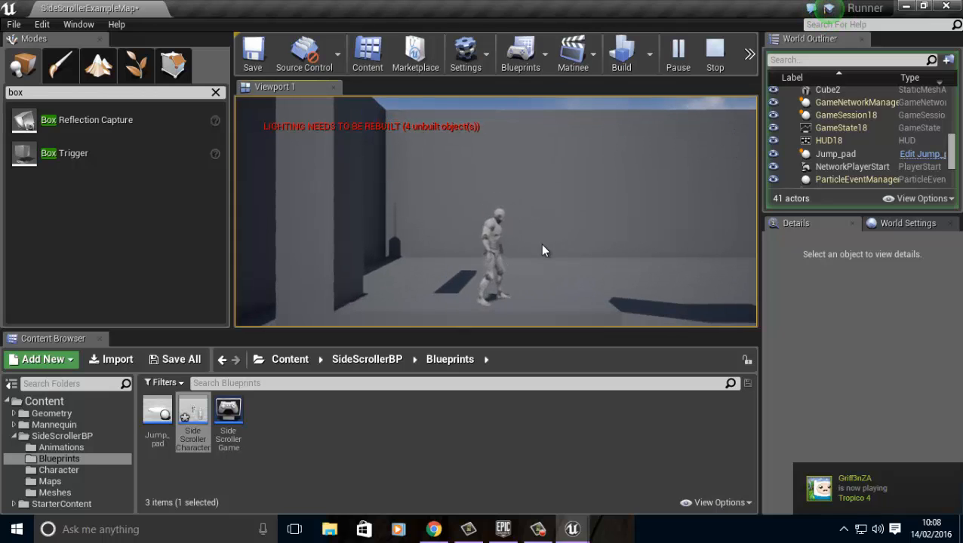
pyautogui.press('Escape')
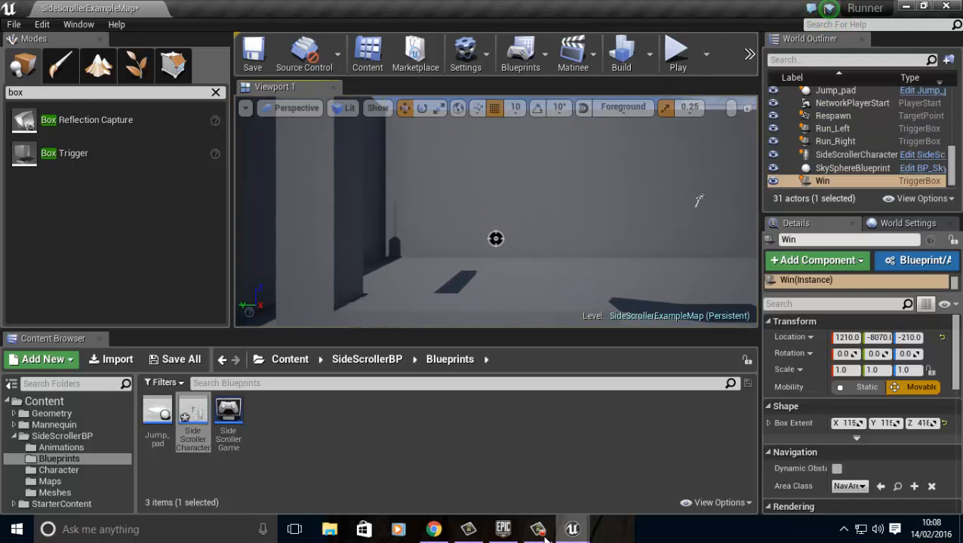
# - Return to the Level Blueprint and move SetActorLocation slightly farther from the Delay node
pyautogui.click(573, 530)
pyautogui.click(622, 483)
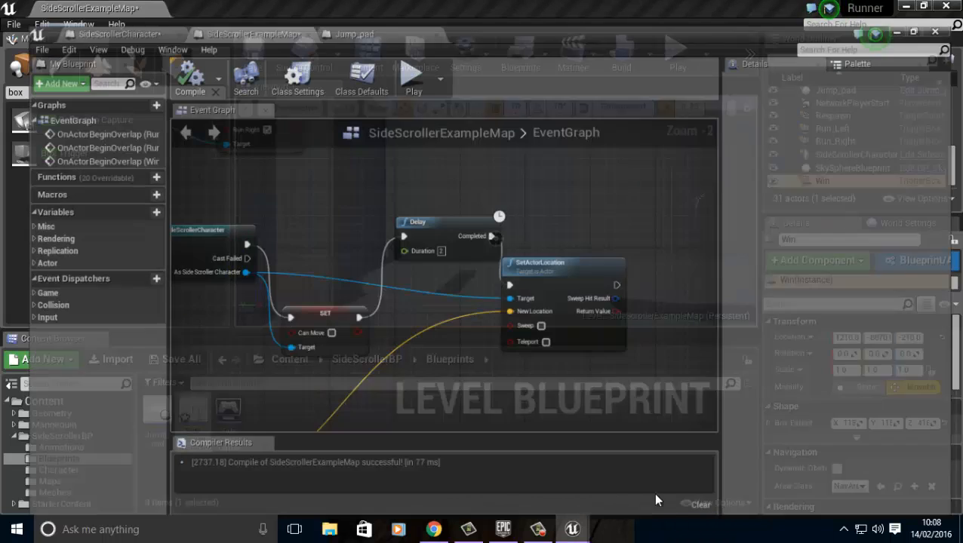
pyautogui.moveTo(575, 254); pyautogui.dragTo(603, 257)
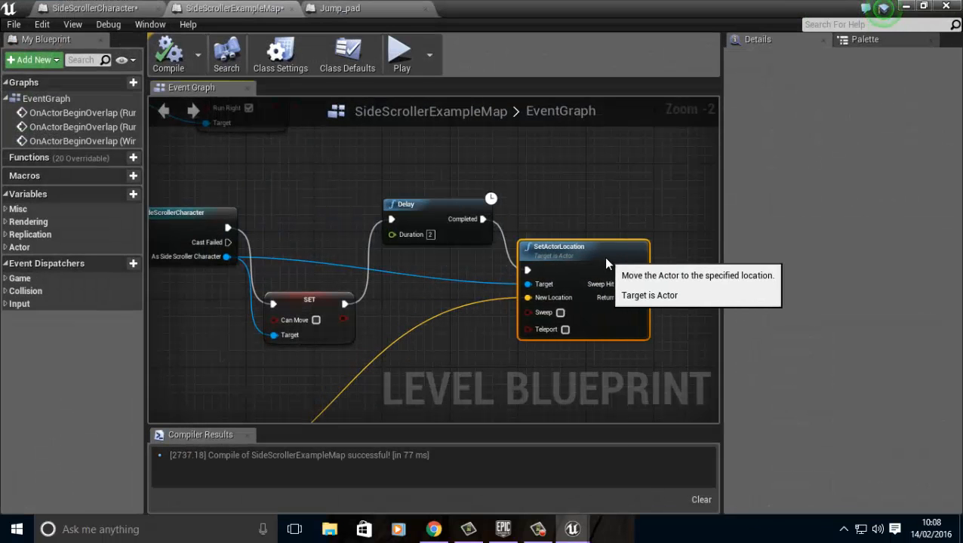
pyautogui.moveTo(525, 391); pyautogui.dragTo(414, 379, button='right')
pyautogui.scroll(-1, 401, 354)
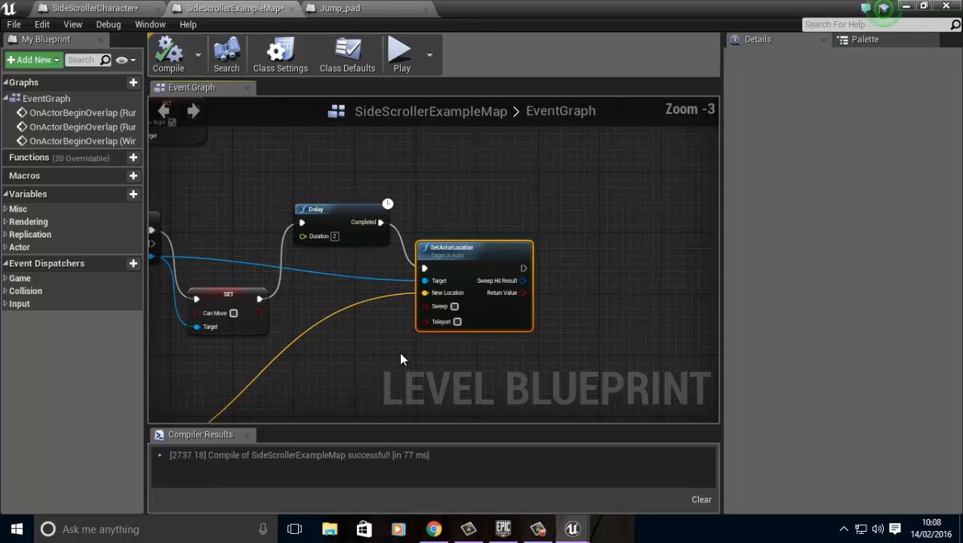
pyautogui.moveTo(549, 370); pyautogui.dragTo(505, 373, button='right')
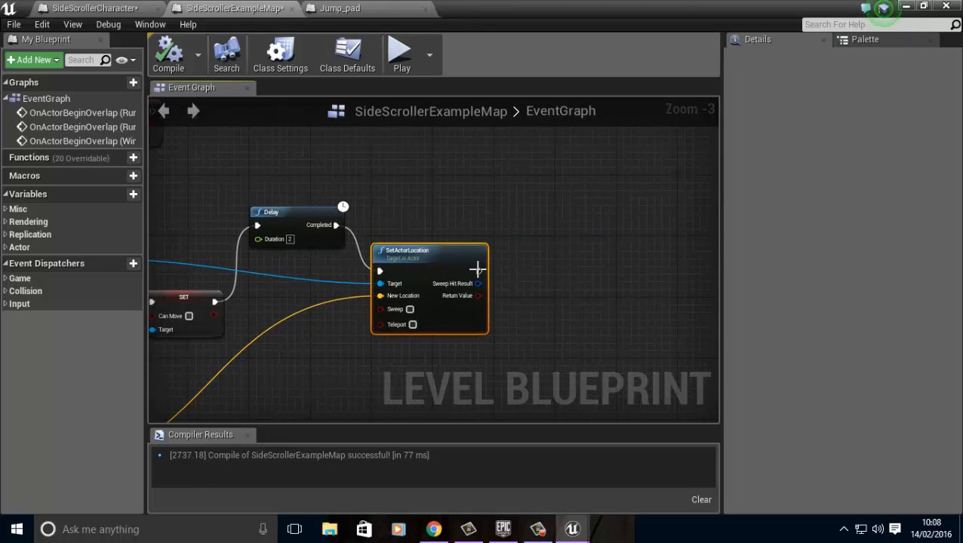
pyautogui.moveTo(489, 274); pyautogui.dragTo(565, 287)
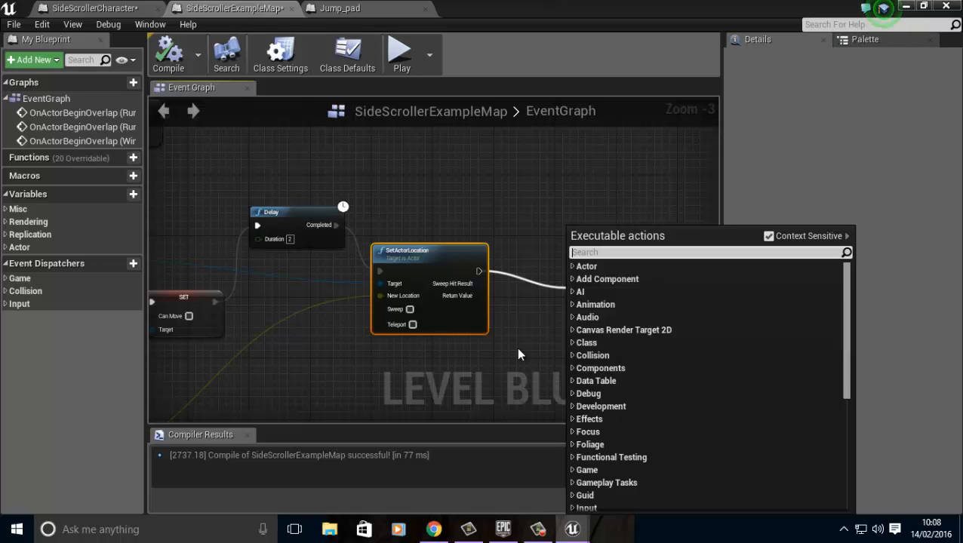
pyautogui.write('Can M')
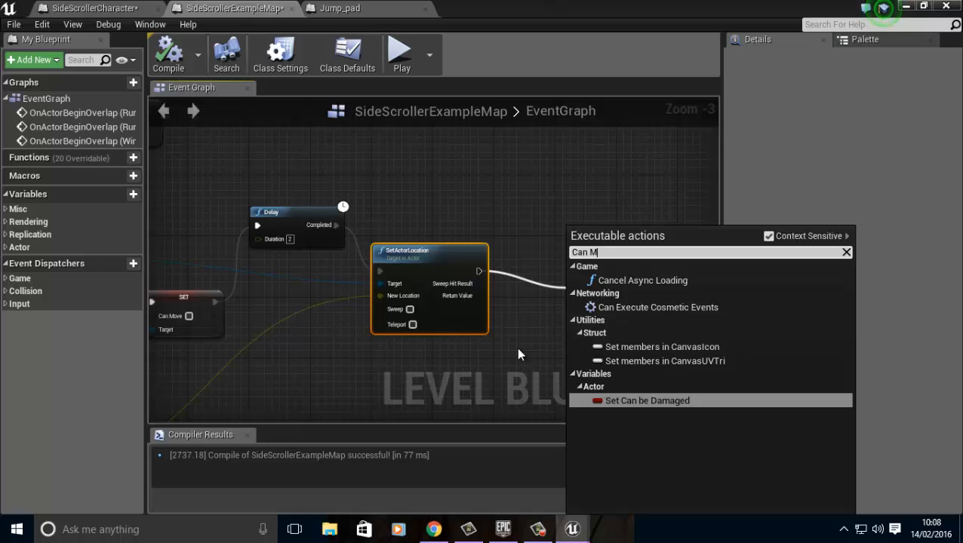
pyautogui.press('Escape')
# - Duplicate the Set Can Move node, place the copy just after SetActorLocation and enable its Can Move value
pyautogui.moveTo(384, 399); pyautogui.dragTo(496, 396, button='right')
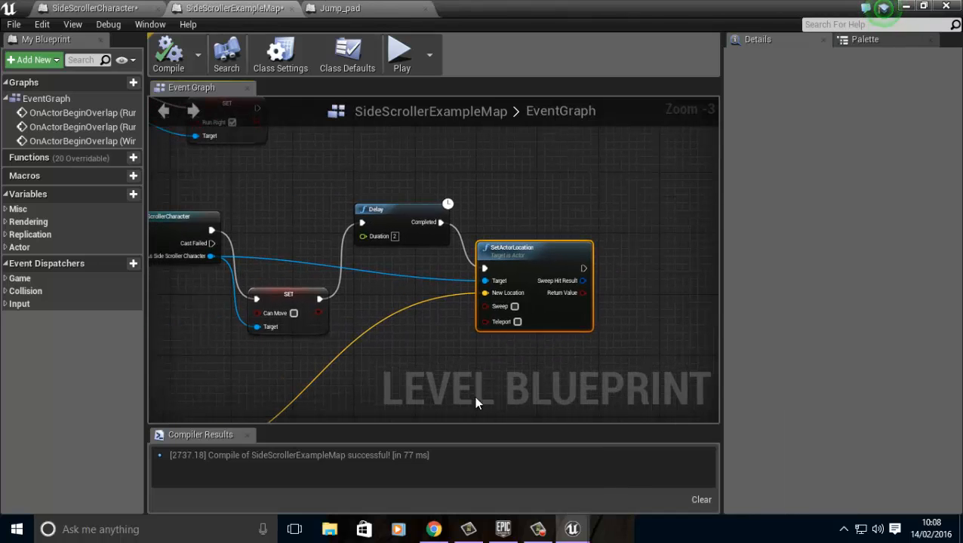
pyautogui.click(293, 297)
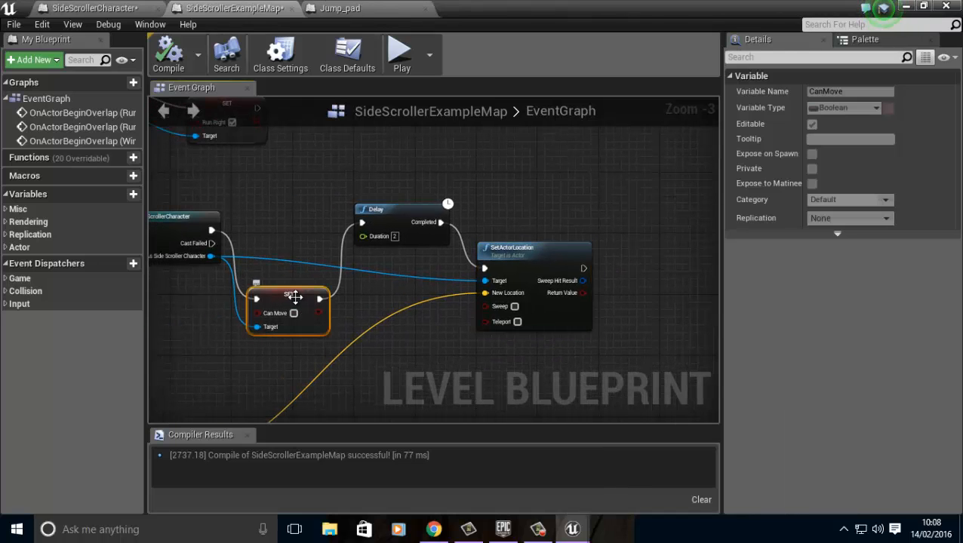
pyautogui.hotkey('ctrl', 'c')
pyautogui.hotkey('ctrl', 'v')
pyautogui.moveTo(329, 308); pyautogui.dragTo(659, 262)
# - Wire the cast character to the new Set node's Target and SetActorLocation's execution into it, and compile the Level Blueprint
pyautogui.moveTo(212, 256); pyautogui.dragTo(624, 291)
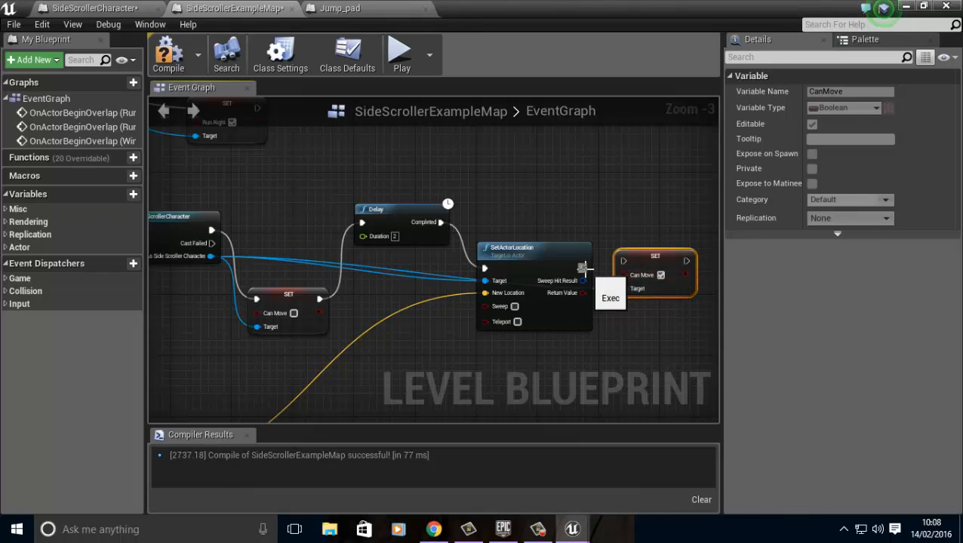
pyautogui.moveTo(583, 268); pyautogui.dragTo(625, 261)
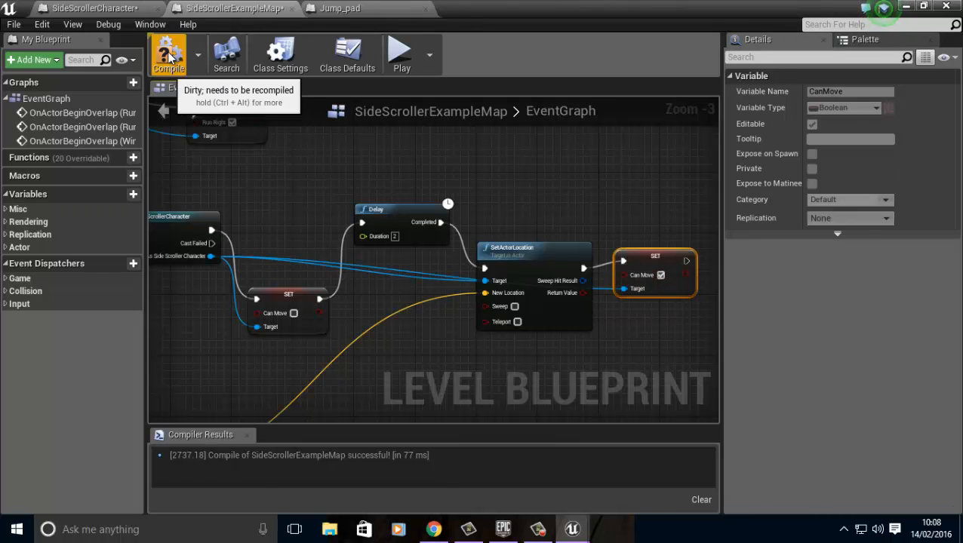
pyautogui.click(170, 56)
# - Play the level in the editor to test movement after the respawn, end the session and save the map
pyautogui.click(906, 7)
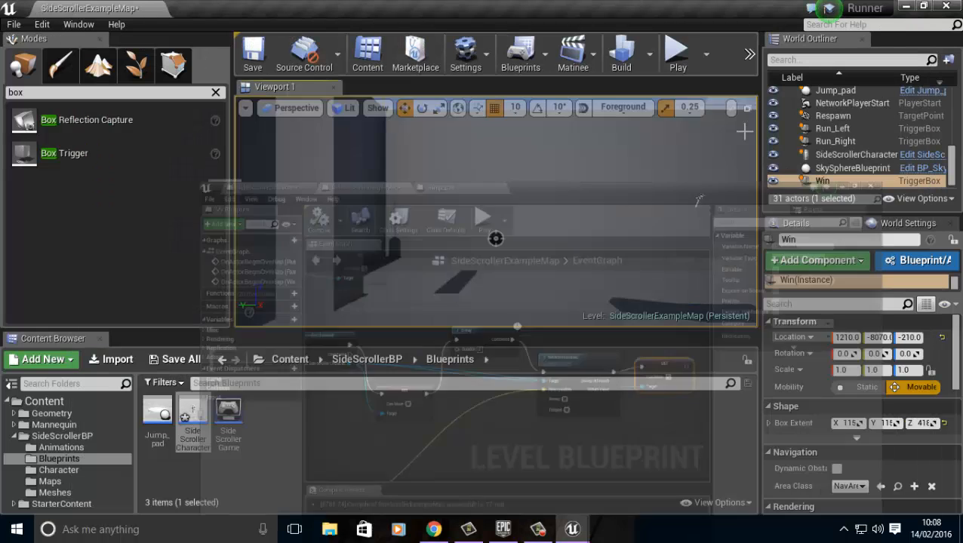
pyautogui.click(681, 60)
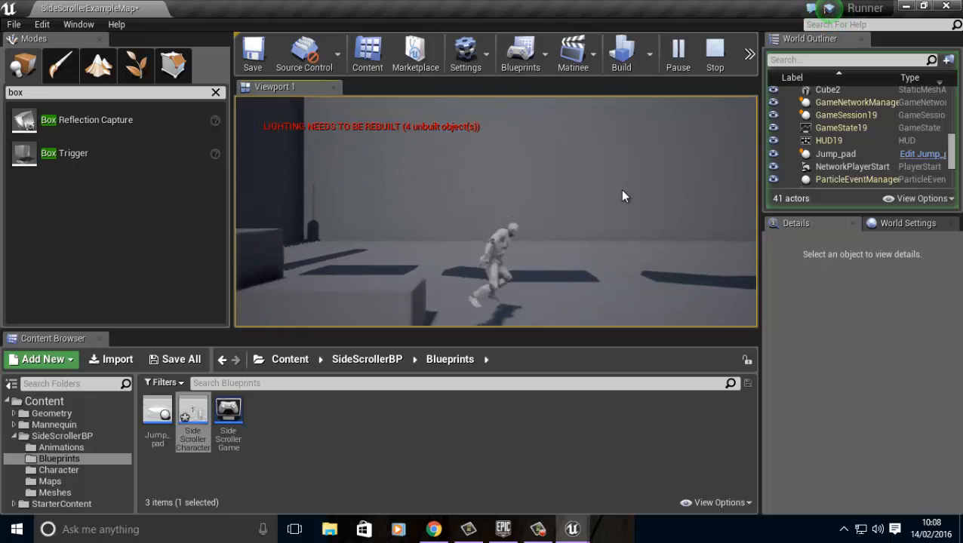
pyautogui.press('Escape')
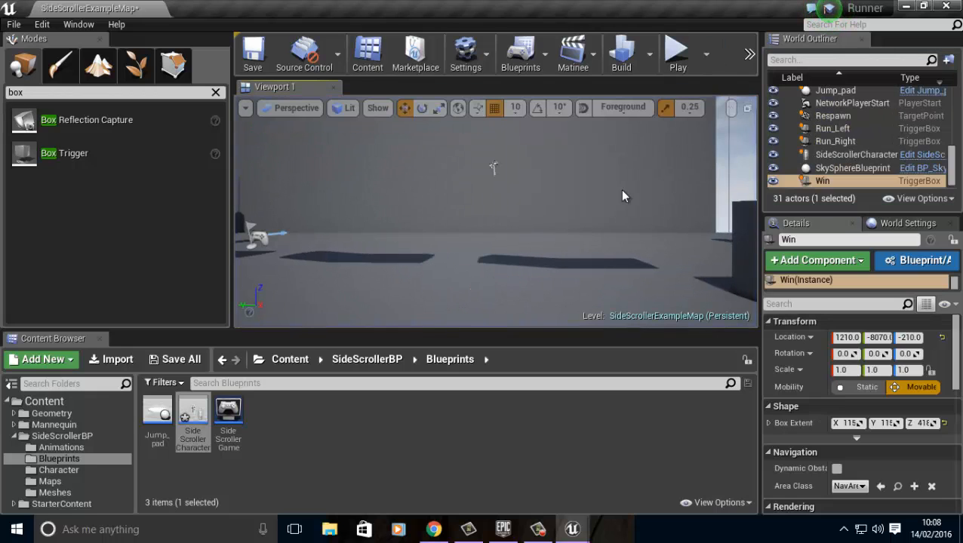
pyautogui.hotkey('ctrl', 's')
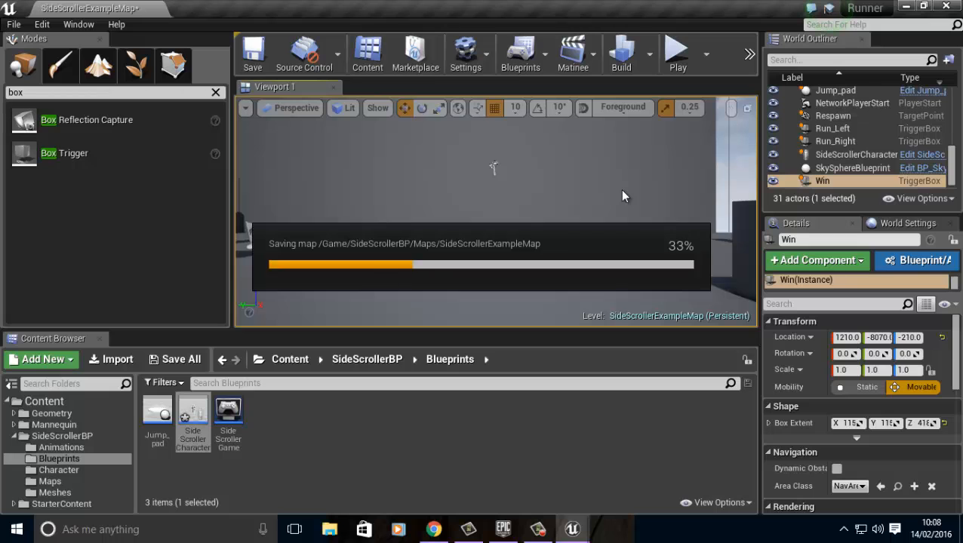
# - Move the SideScrollerCharacter from beside the ramp back to the level's starting area, at about Y 840 and Z 535
pyautogui.moveTo(491, 227); pyautogui.dragTo(313, 194, button='right')
pyautogui.moveTo(528, 248); pyautogui.dragTo(684, 239, button='right')
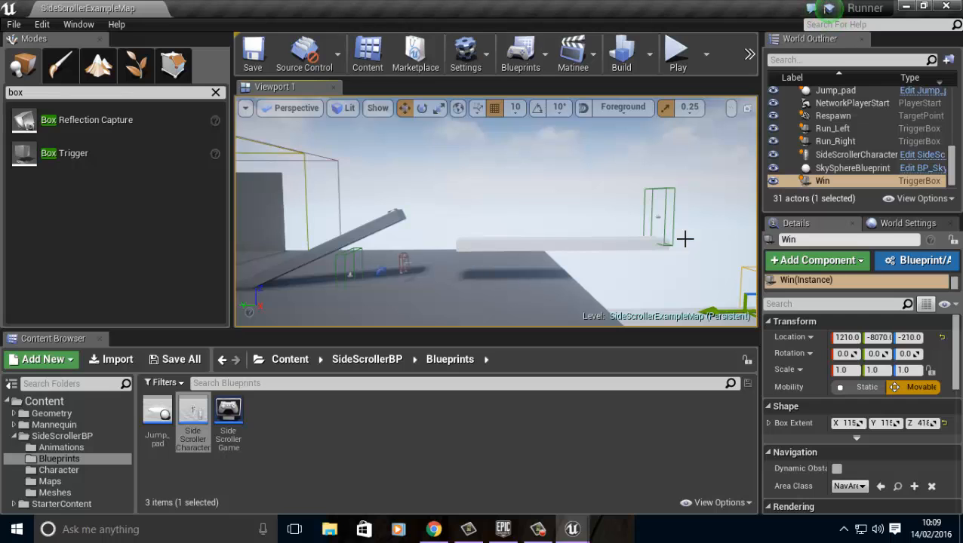
pyautogui.press('f')
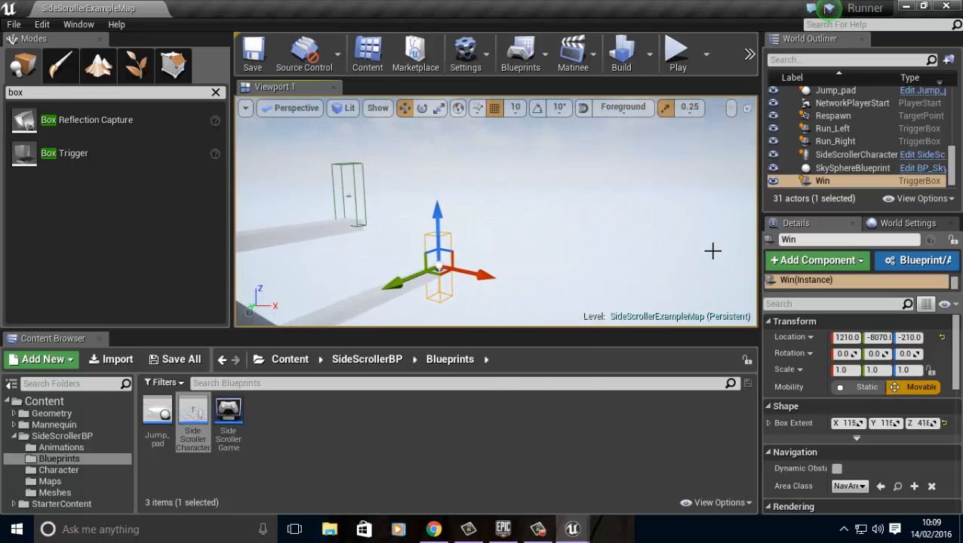
pyautogui.press('w')
pyautogui.moveTo(727, 299); pyautogui.dragTo(613, 237, button='right')
pyautogui.press('w')
pyautogui.press('s')
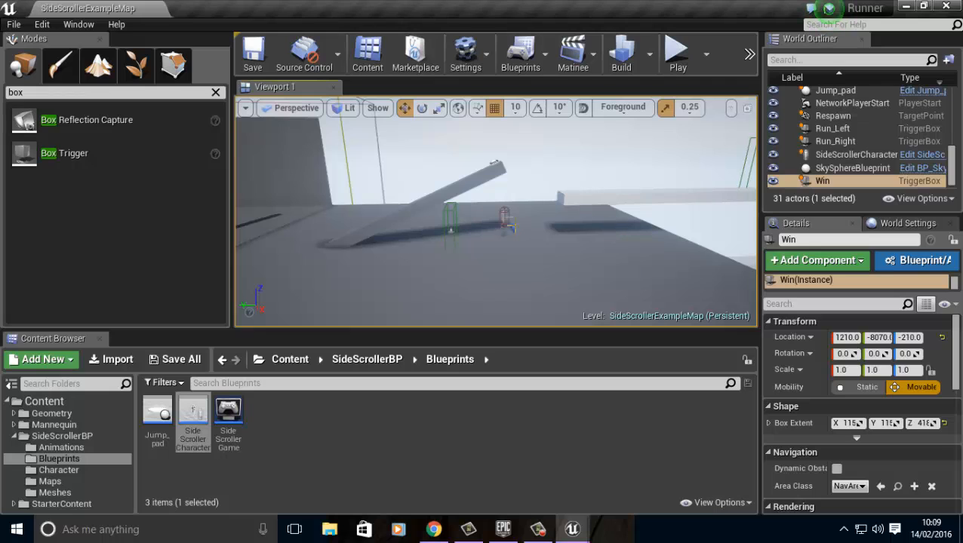
pyautogui.click(504, 219)
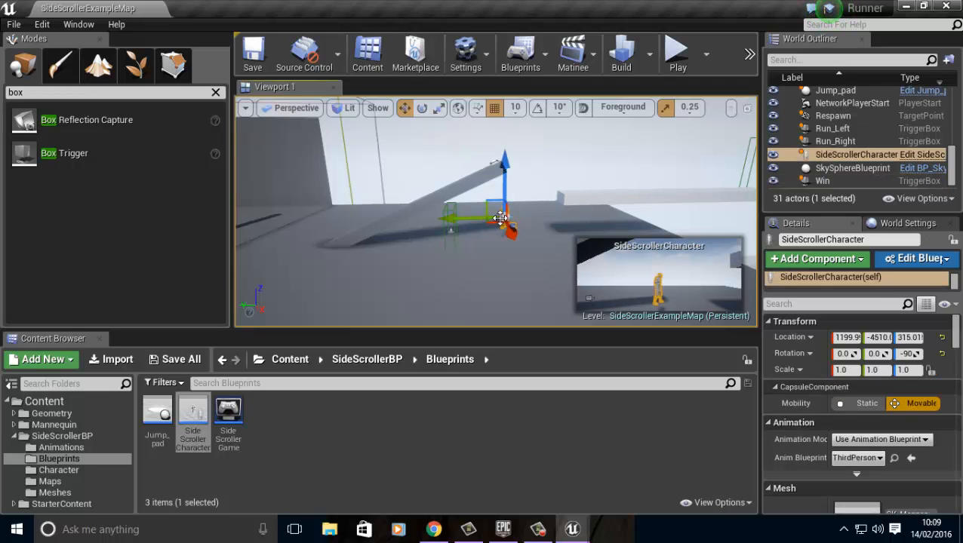
pyautogui.moveTo(481, 204); pyautogui.dragTo(3, 369)
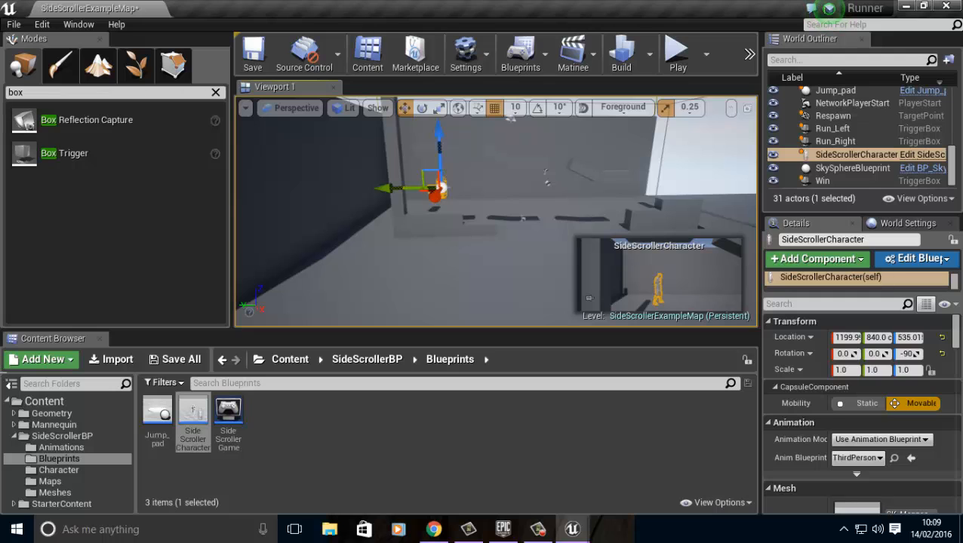
# - Adjust the character's start position to about Y 880 and Z 405, and test it in a play session
pyautogui.moveTo(488, 205); pyautogui.dragTo(439, 222, button='right')
pyautogui.moveTo(535, 204); pyautogui.dragTo(529, 203, button='right')
pyautogui.moveTo(610, 128); pyautogui.dragTo(560, 204)
pyautogui.moveTo(489, 227); pyautogui.dragTo(518, 232, button='right')
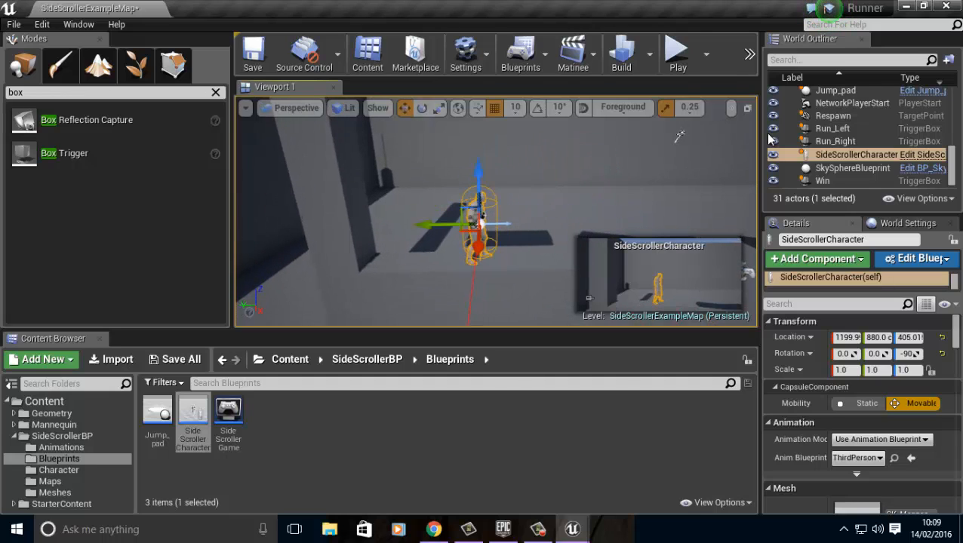
pyautogui.click(668, 68)
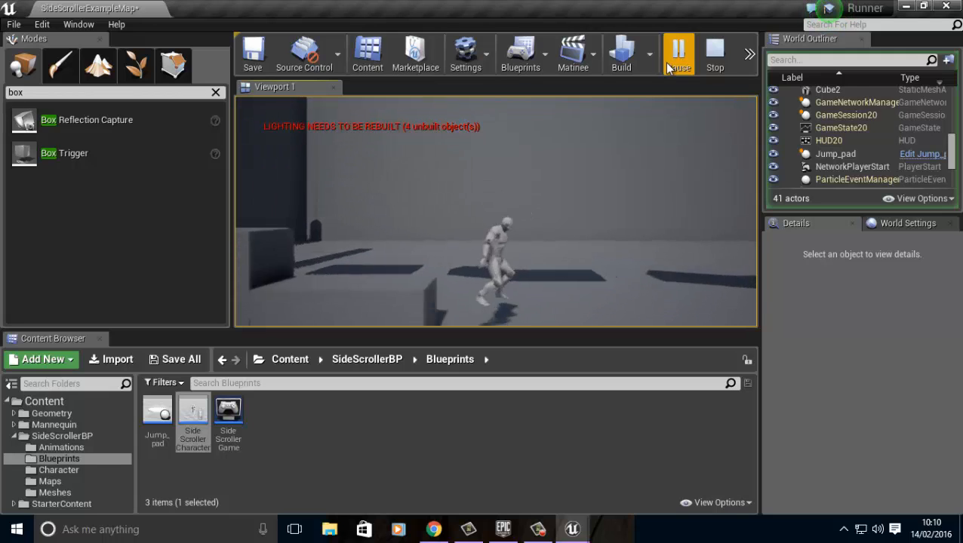
pyautogui.press('Escape')
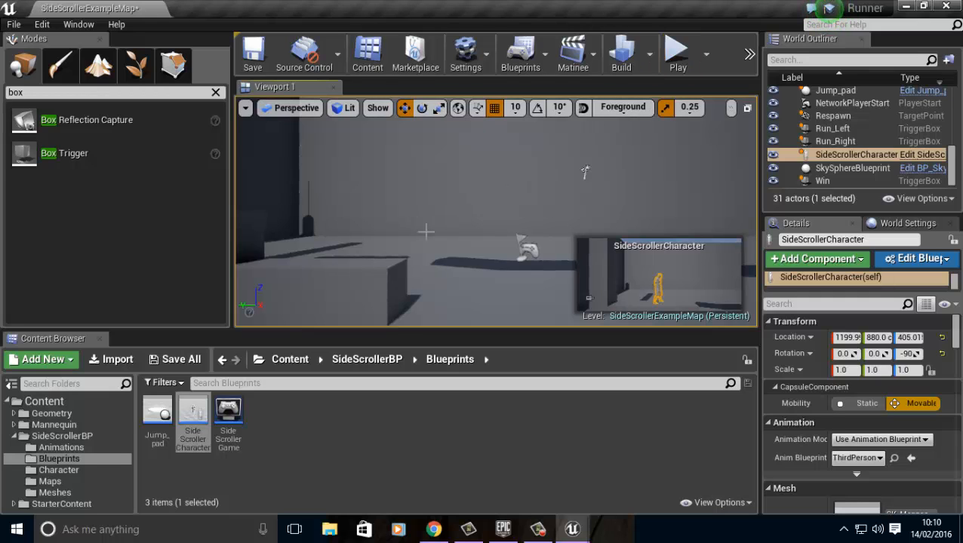
# - Select the Win trigger box at the end of the platform and convert it to a blueprint named Win_Blueprint in Content
pyautogui.moveTo(427, 232); pyautogui.dragTo(451, 219, button='right')
pyautogui.press('w')
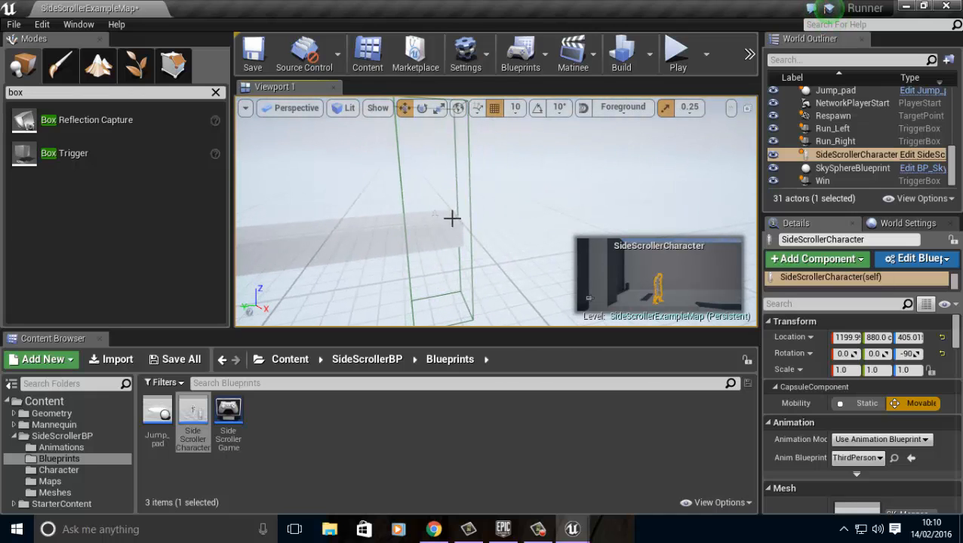
pyautogui.click(455, 216)
pyautogui.moveTo(520, 215); pyautogui.dragTo(582, 226, button='right')
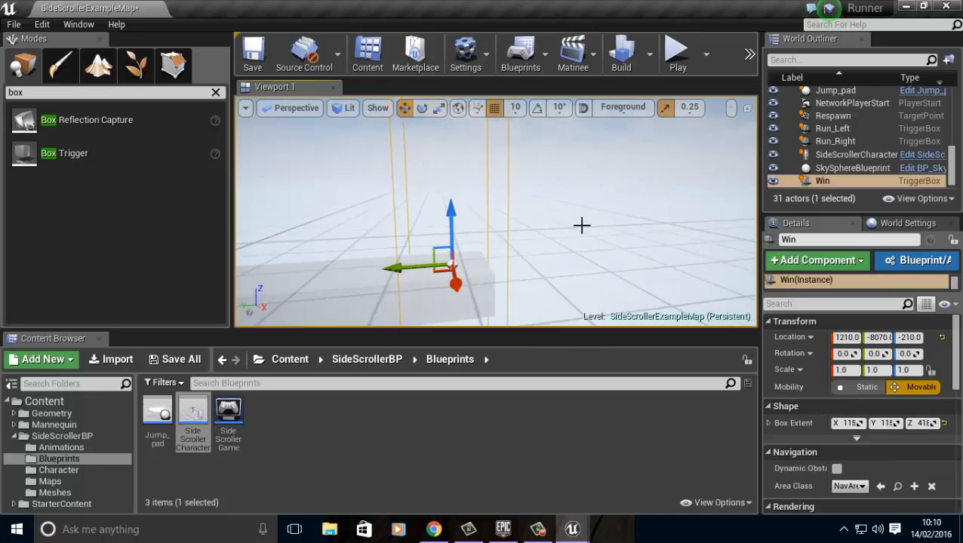
pyautogui.click(900, 263)
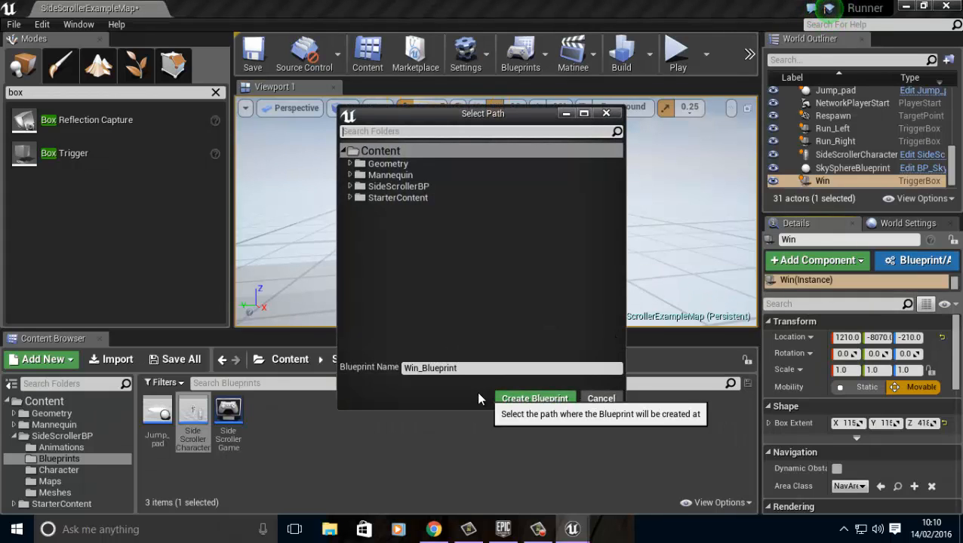
pyautogui.click(527, 401)
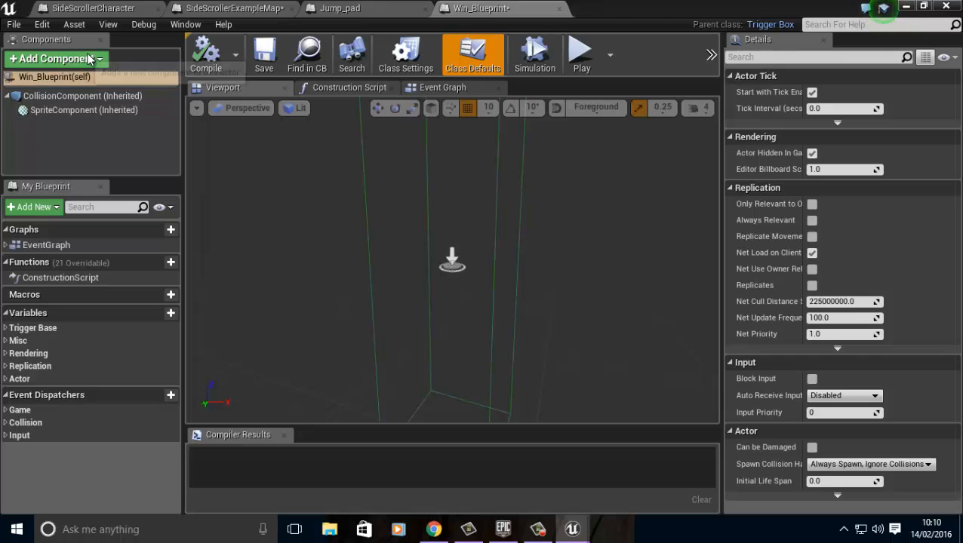
# - Add a Cube component to Win_Blueprint and stretch it vertically to a Z scale of about -6.44
pyautogui.click(56, 59)
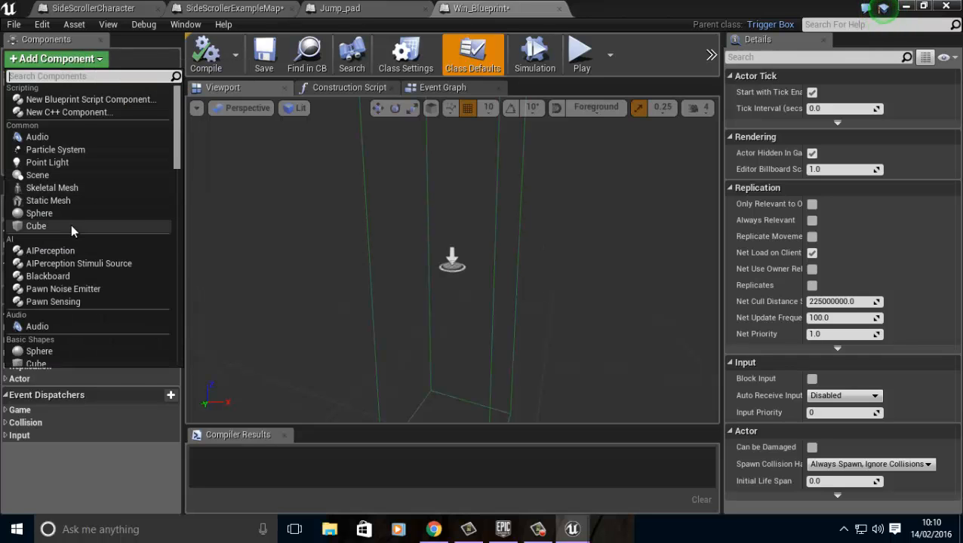
pyautogui.click(71, 226)
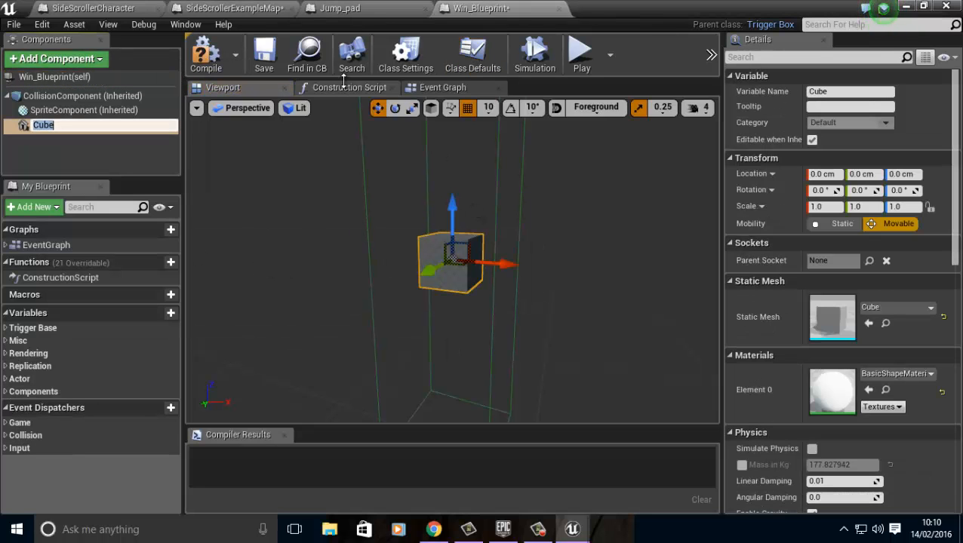
pyautogui.click(412, 108)
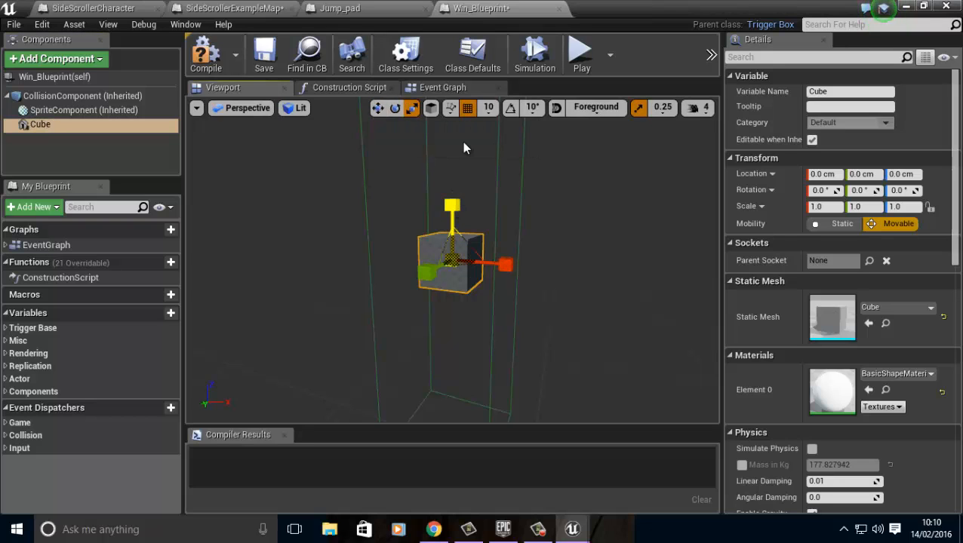
pyautogui.moveTo(452, 204); pyautogui.dragTo(836, 6)
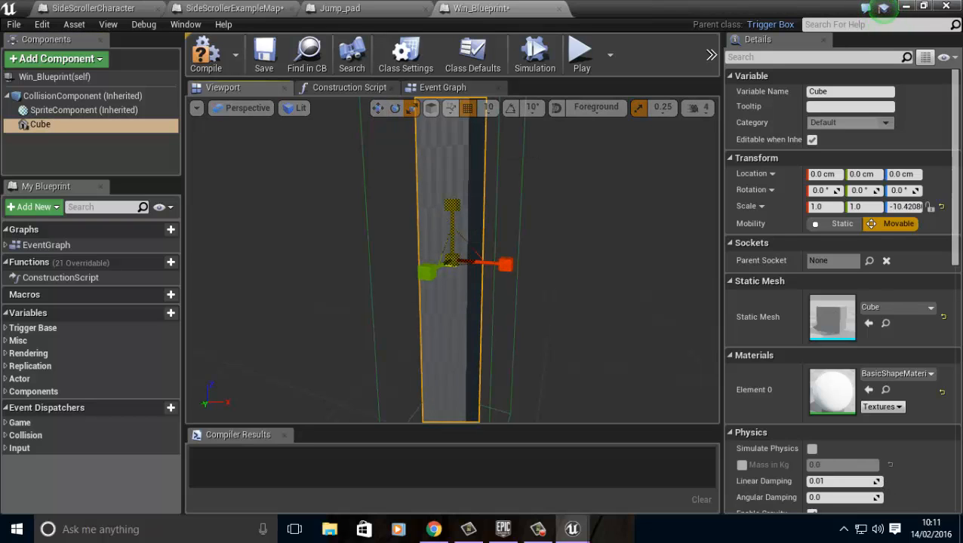
pyautogui.moveTo(891, 526); pyautogui.dragTo(889, 513)
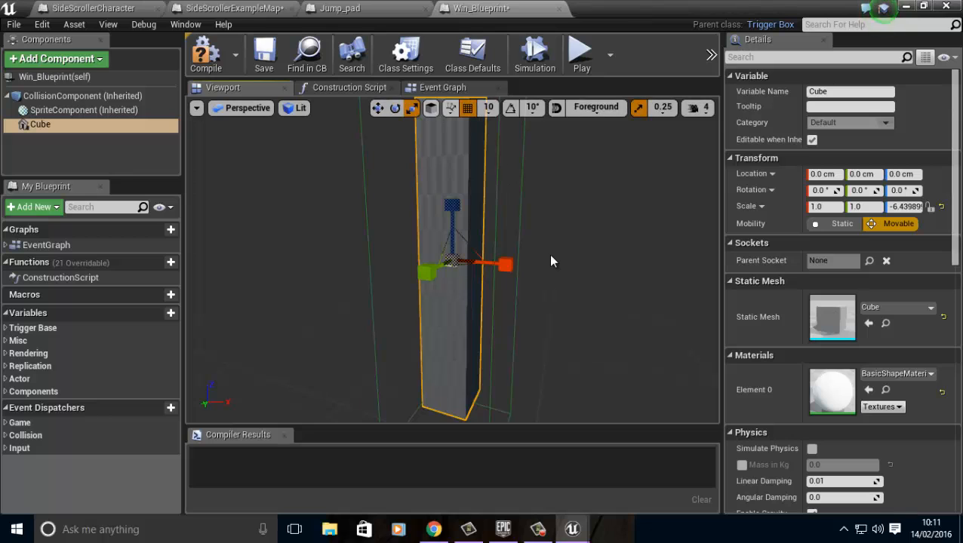
# - Widen the cube to a scale of about 2.44 in X and 1.83 in Y, and compile Win_Blueprint
pyautogui.moveTo(551, 261)
pyautogui.mouseDown(button='right')
pyautogui.moveTo(591, 274)
pyautogui.moveTo(534, 254)
pyautogui.mouseUp(button='right')
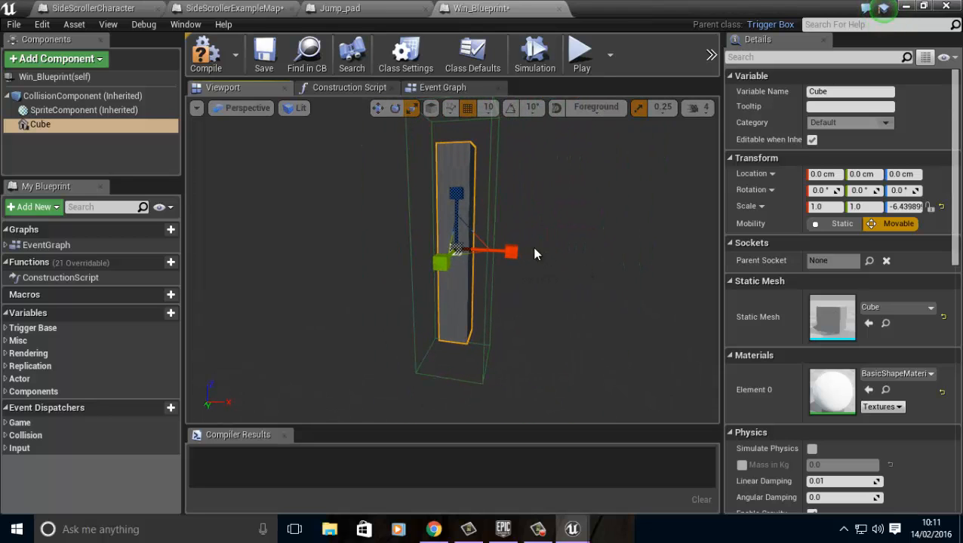
pyautogui.moveTo(525, 249); pyautogui.dragTo(573, 258)
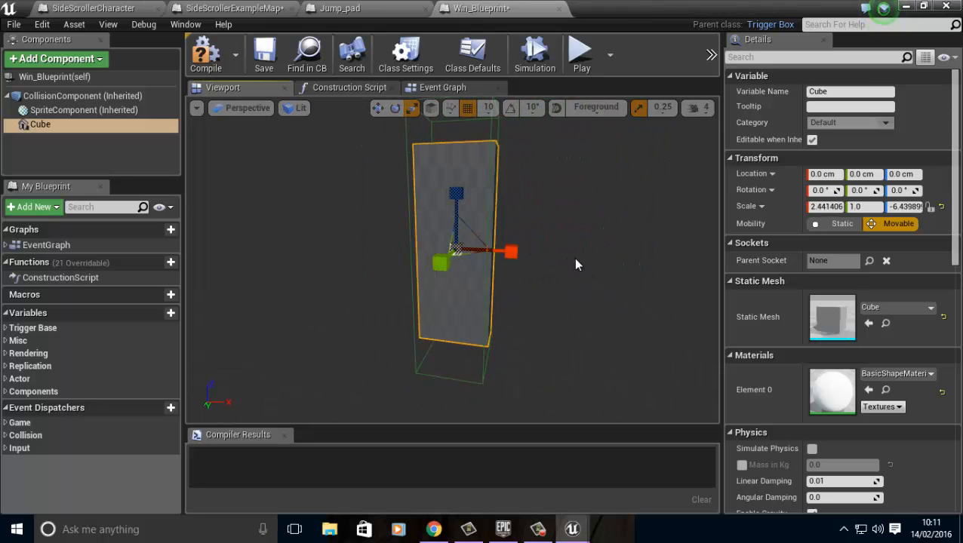
pyautogui.moveTo(448, 268); pyautogui.dragTo(421, 304)
pyautogui.press('d')
pyautogui.moveTo(511, 302); pyautogui.dragTo(295, 118, button='right')
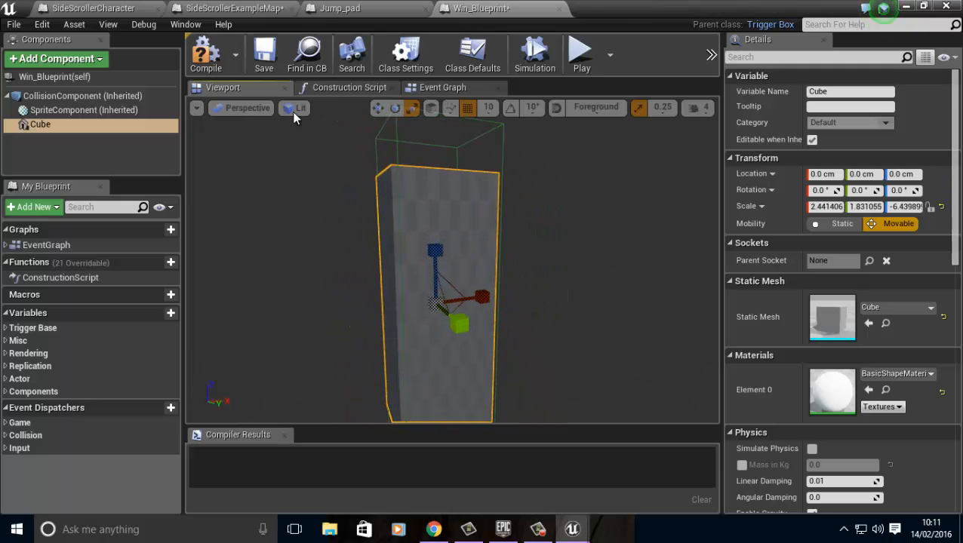
pyautogui.click(205, 55)
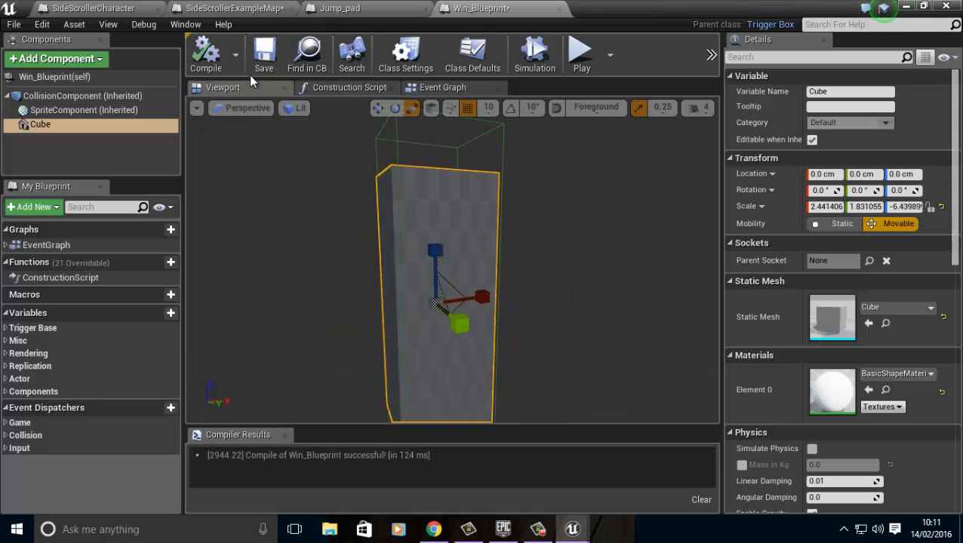
# - Return to the level editor and examine how the Win_Blueprint cube sits at the end of the platform
pyautogui.click(907, 7)
pyautogui.moveTo(585, 264); pyautogui.dragTo(215, 215, button='right')
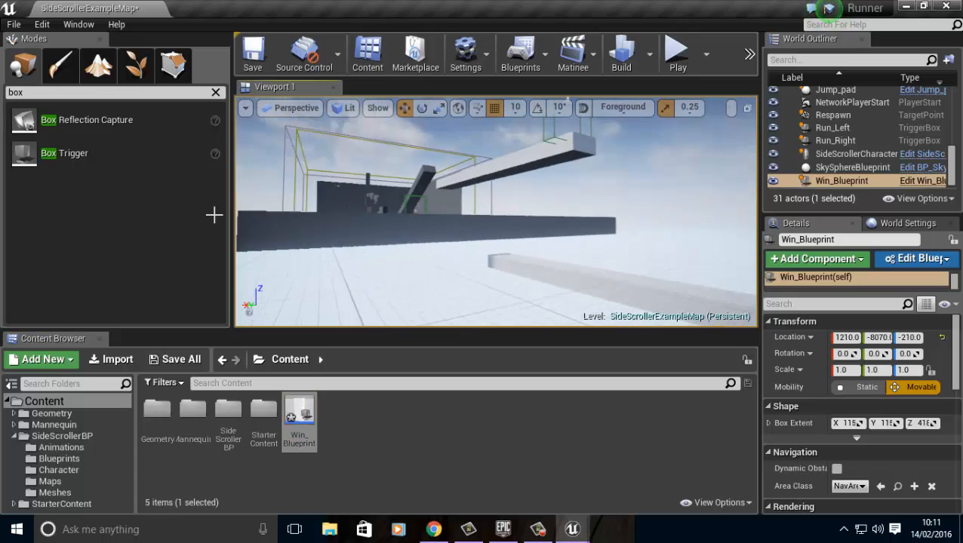
pyautogui.press('f')
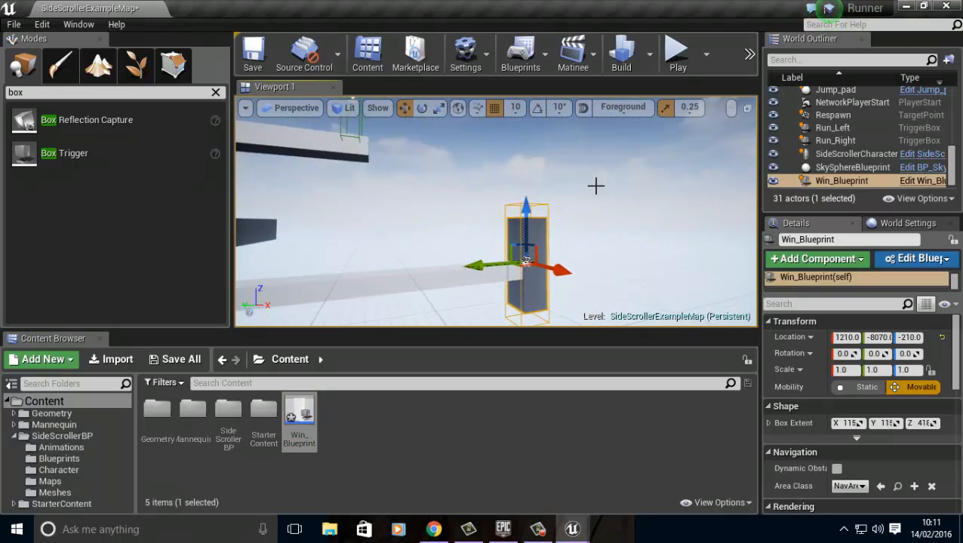
# - Raise Win_Blueprint at the end of the platform to a Z location of 20 cm
pyautogui.click(596, 186)
pyautogui.scroll(5, 608, 215)
pyautogui.keyDown('alt'); pyautogui.moveTo(615, 279); pyautogui.dragTo(527, 294); pyautogui.keyUp('alt')
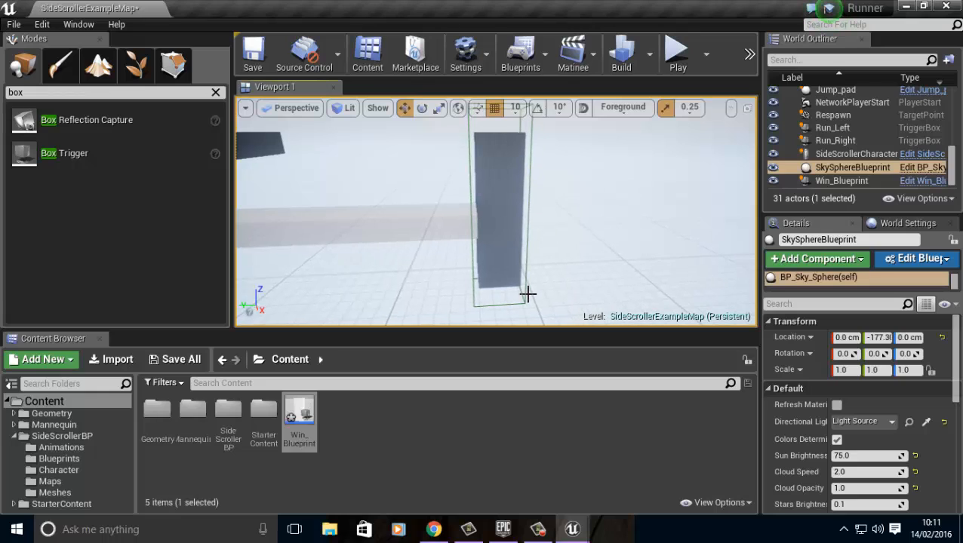
pyautogui.moveTo(527, 292); pyautogui.dragTo(524, 283, button='right')
pyautogui.click(502, 198)
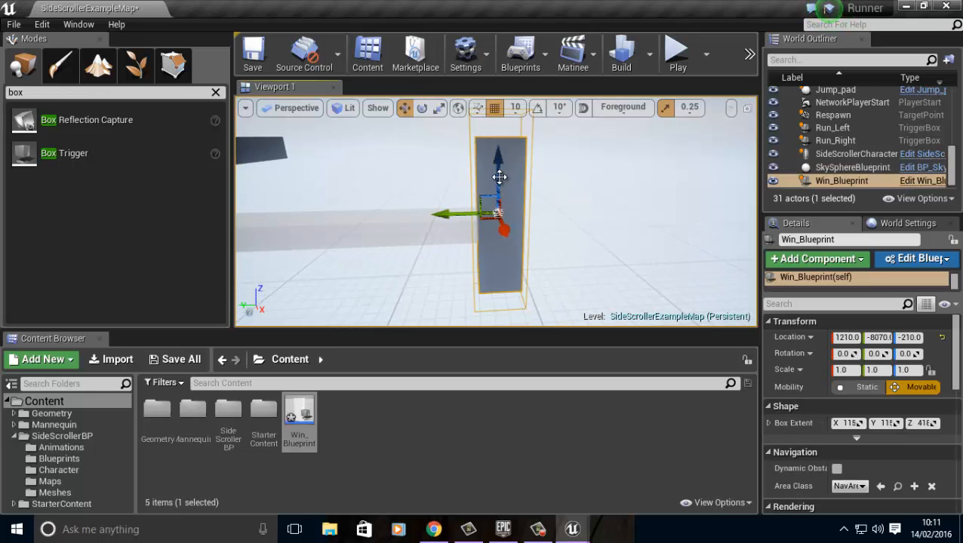
pyautogui.moveTo(499, 133); pyautogui.dragTo(504, 107)
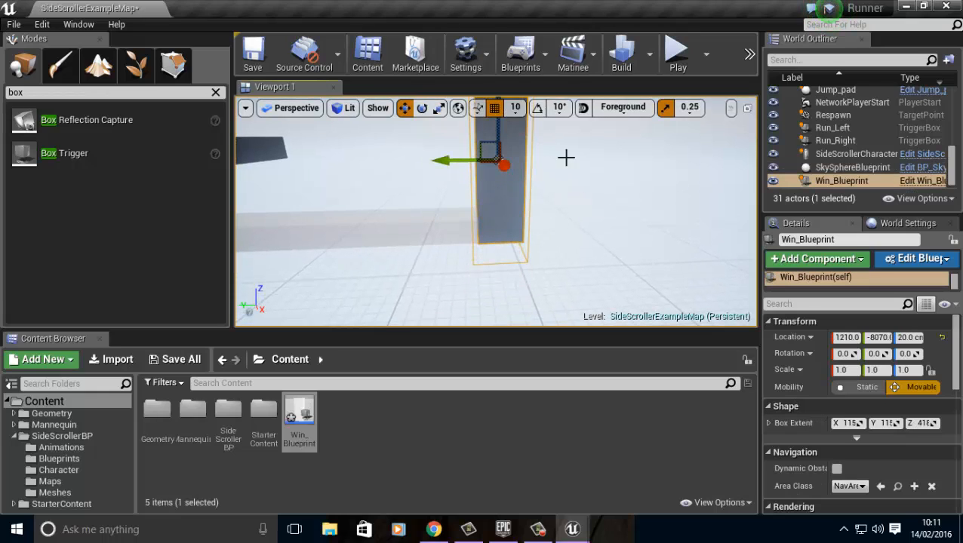
pyautogui.click(578, 198)
pyautogui.moveTo(578, 200); pyautogui.dragTo(486, 217, button='right')
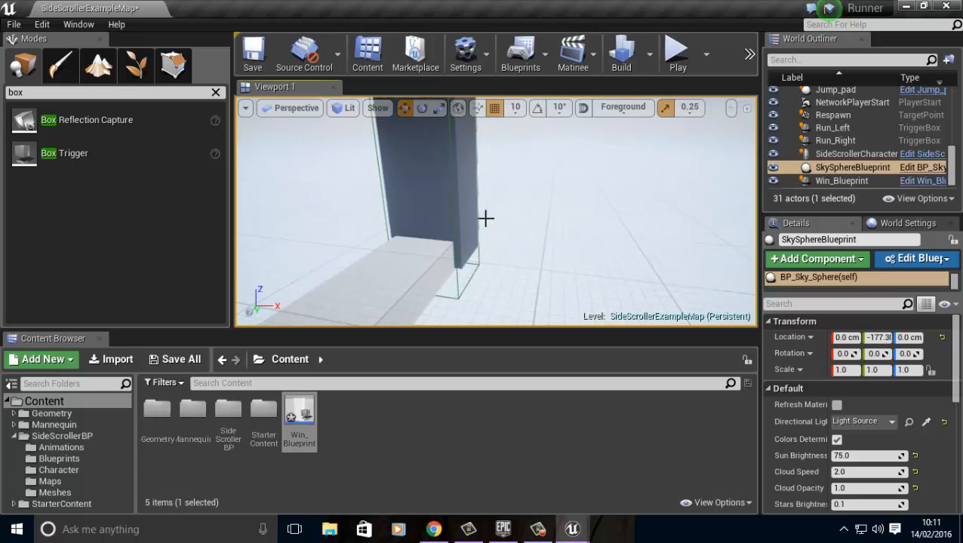
# - Browse the project's content folders and open the Materials folder inside StarterContent
pyautogui.click(50, 481)
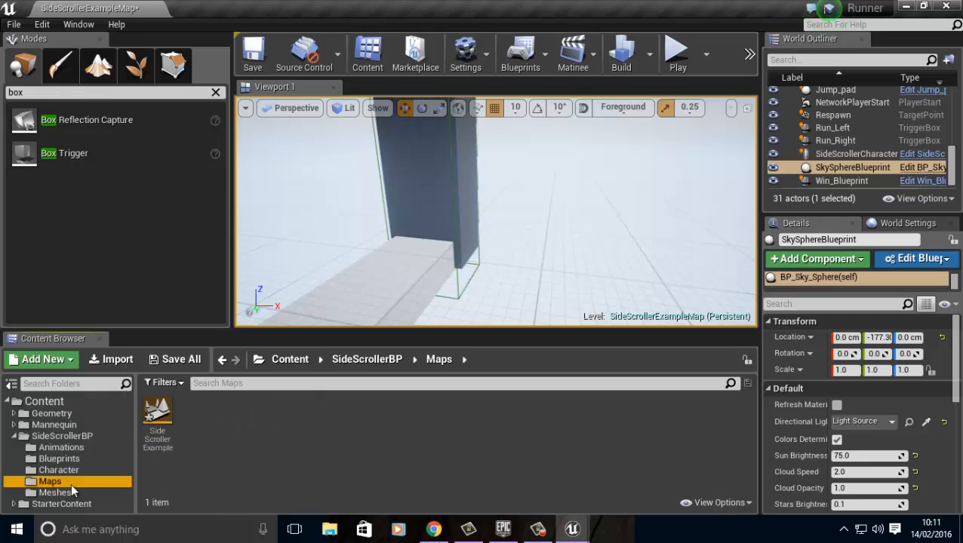
pyautogui.click(59, 493)
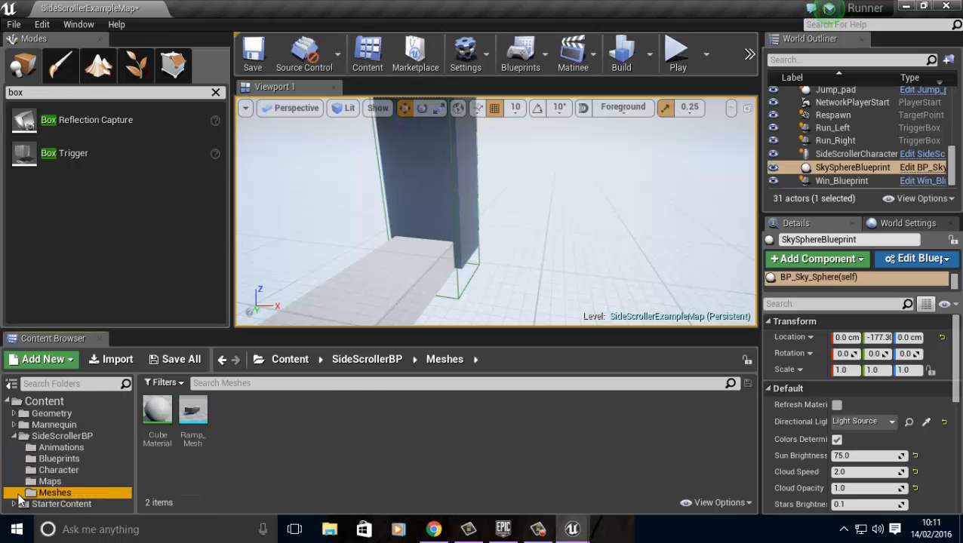
pyautogui.scroll(-3, 103, 451)
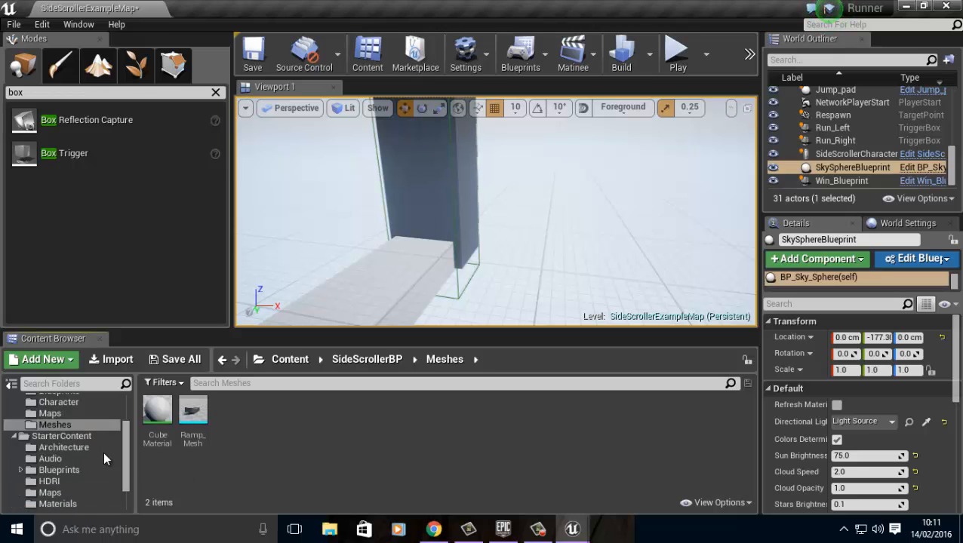
pyautogui.click(52, 450)
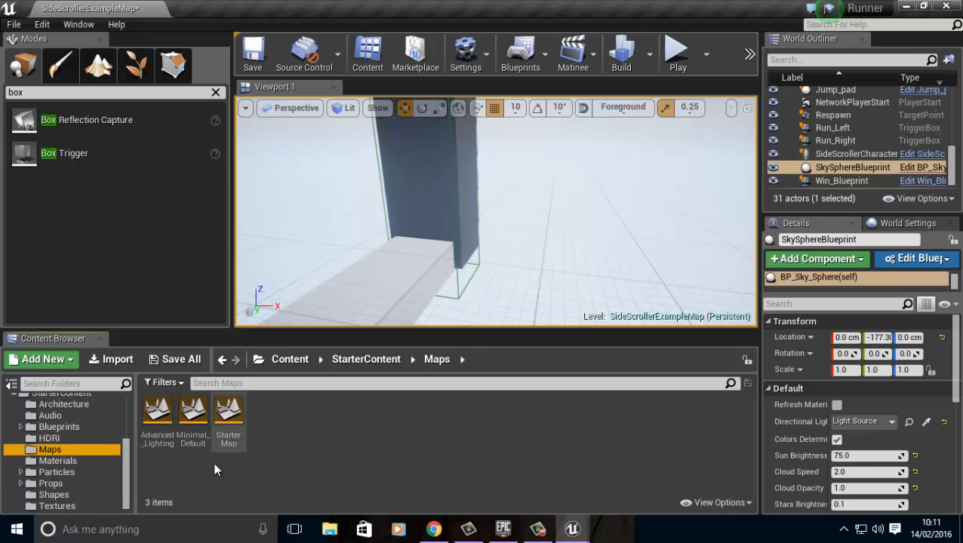
pyautogui.click(85, 460)
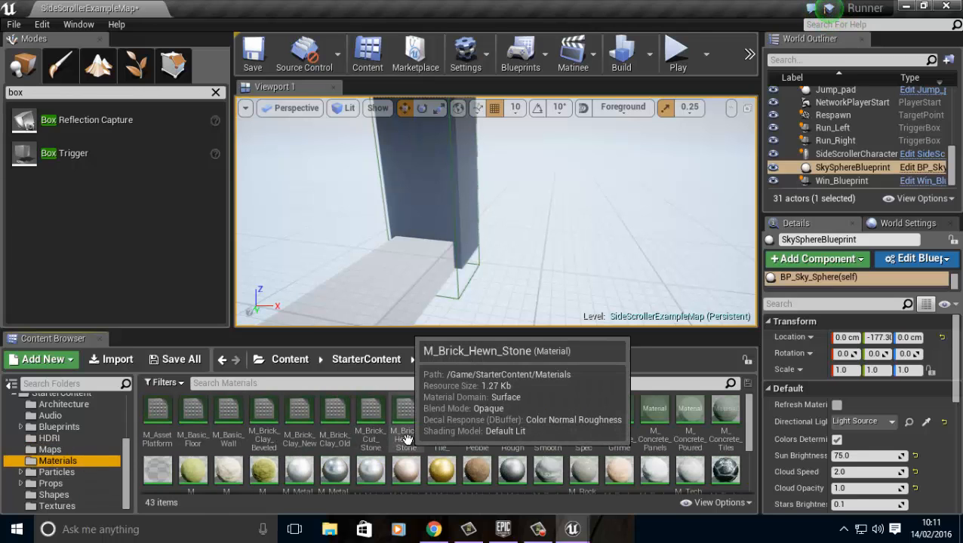
# - Try to apply the M_Tech_Hex_Tile_Pulse material directly to the Win_Blueprint cube in the level
pyautogui.moveTo(586, 237); pyautogui.dragTo(447, 208, button='right')
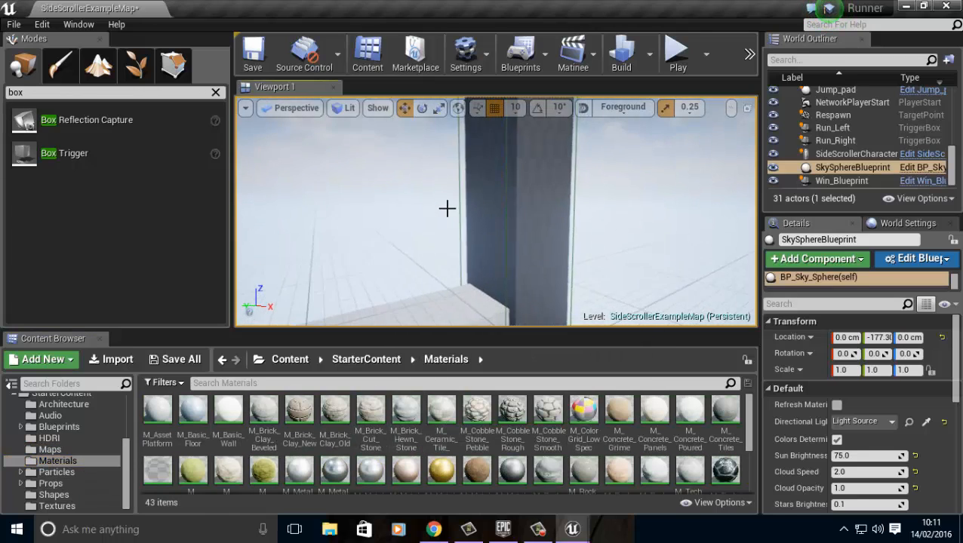
pyautogui.scroll(-2, 400, 456)
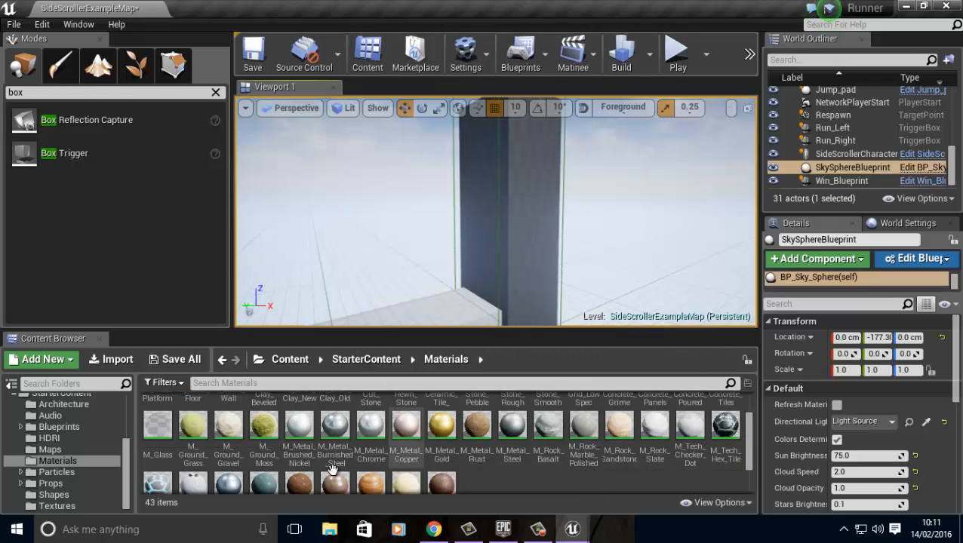
pyautogui.moveTo(168, 478); pyautogui.dragTo(522, 243)
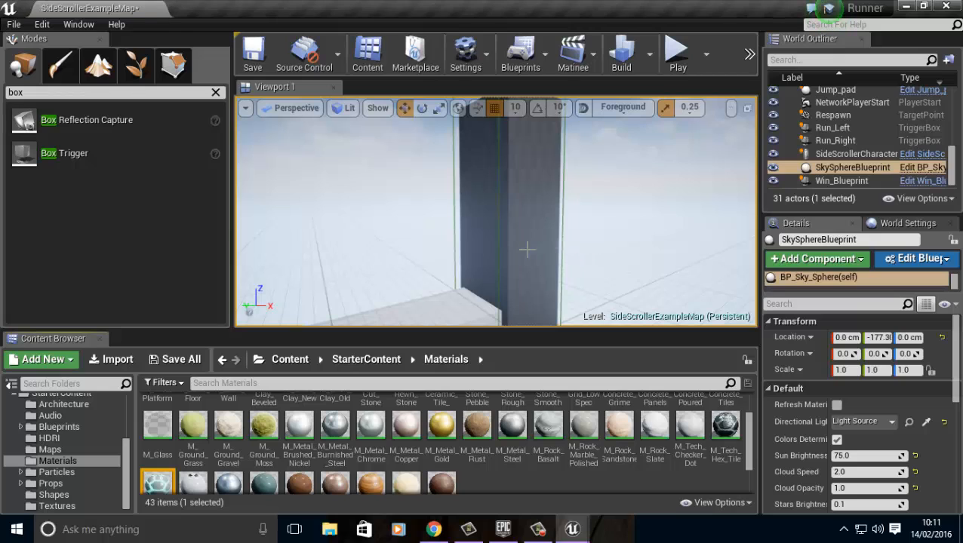
pyautogui.moveTo(414, 298); pyautogui.dragTo(398, 342, button='right')
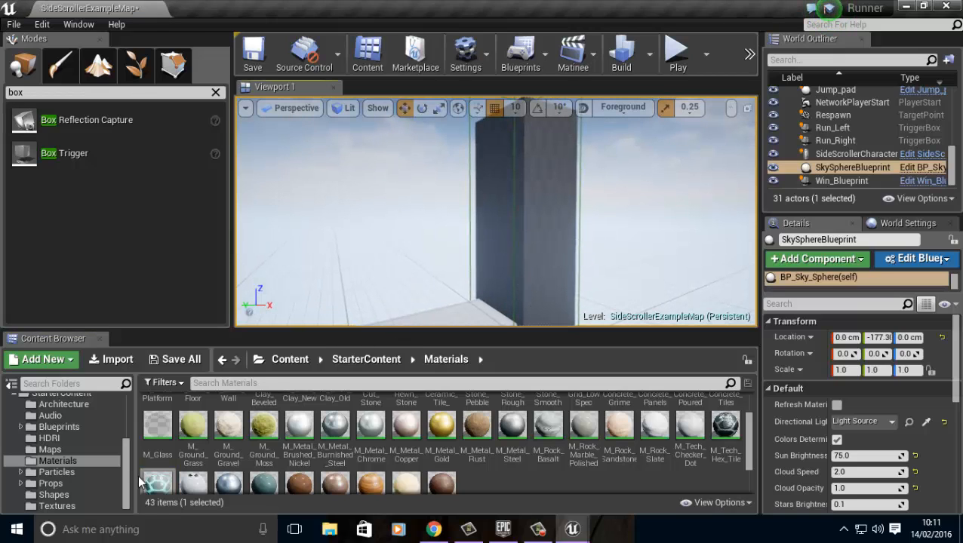
pyautogui.moveTo(152, 487); pyautogui.dragTo(506, 250)
pyautogui.click(506, 250)
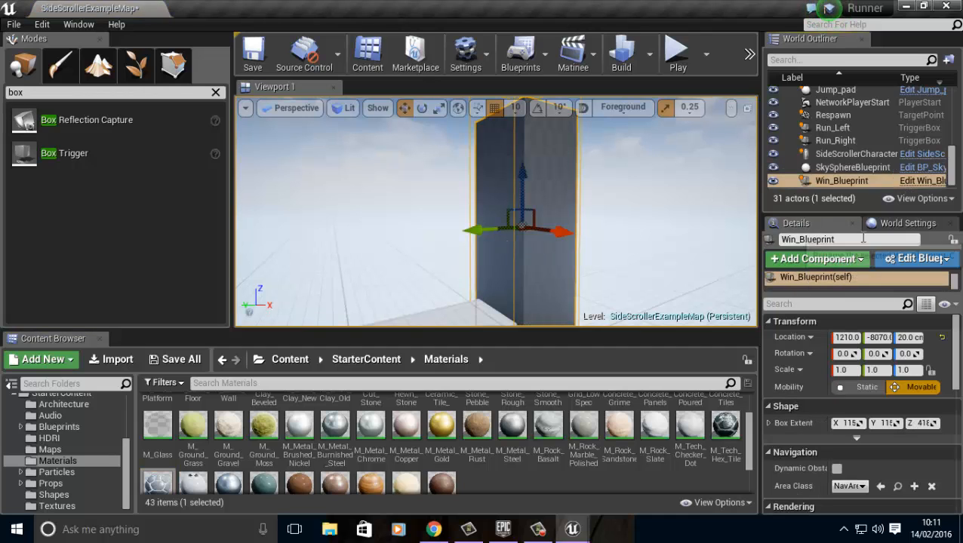
# - Open Win_Blueprint for editing and assign the M_Tech_Hex_Tile_Pulse material to its Cube component
pyautogui.click(922, 181)
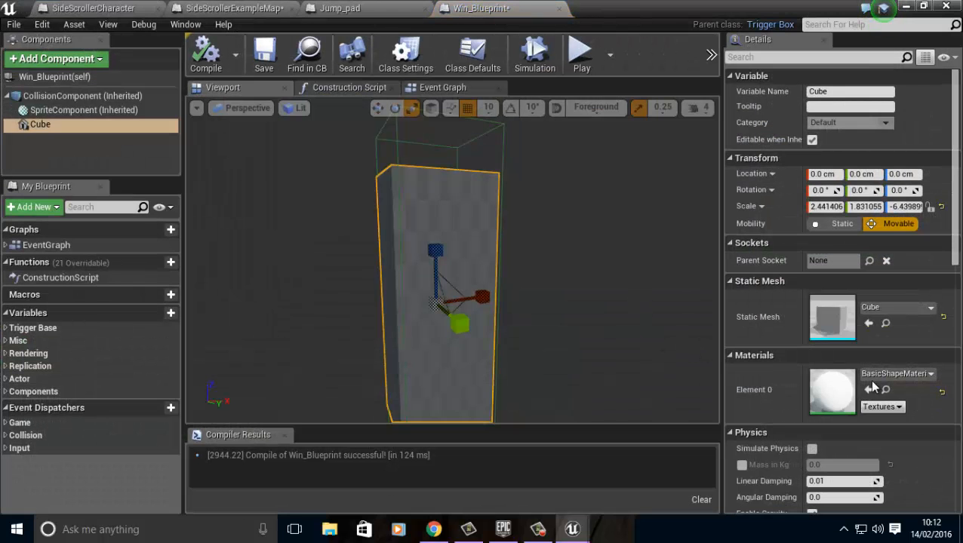
pyautogui.click(913, 374)
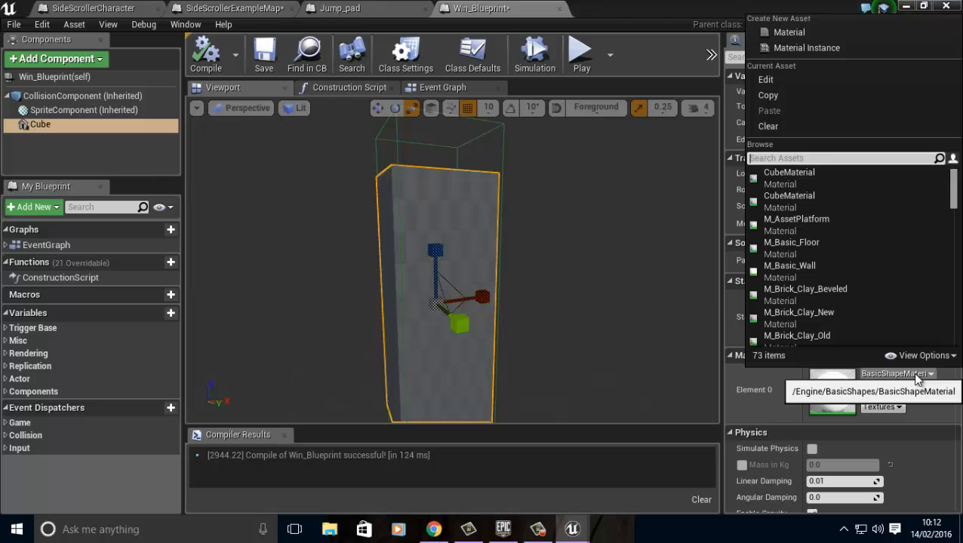
pyautogui.write('Hex')
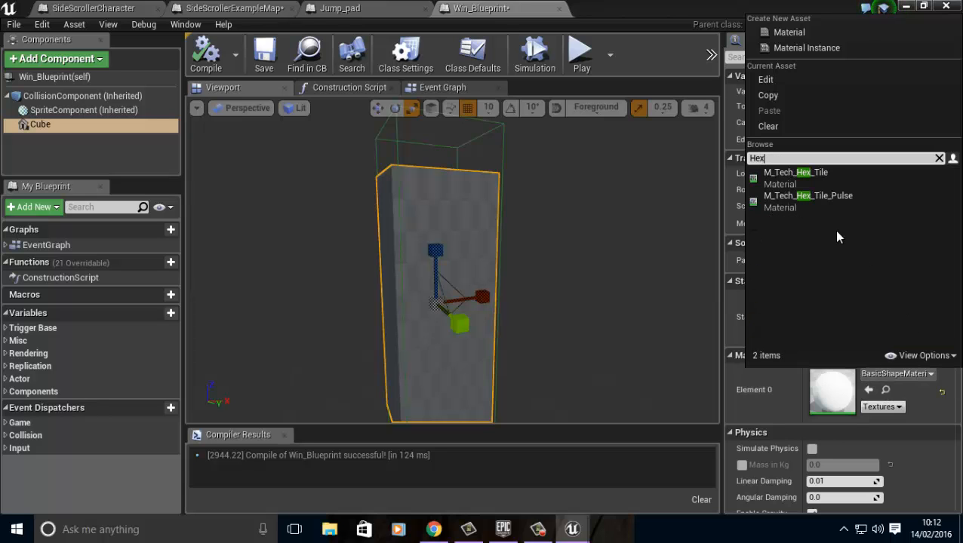
pyautogui.click(813, 200)
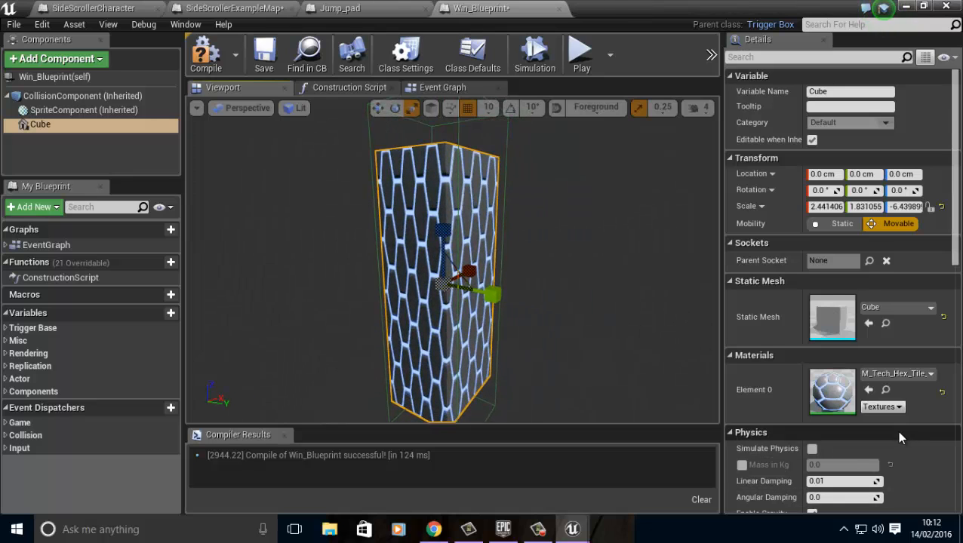
# - Review the cube's remaining properties, compile Win_Blueprint and return to the level editor
pyautogui.scroll(-3, 904, 430)
pyautogui.scroll(-12, 908, 437)
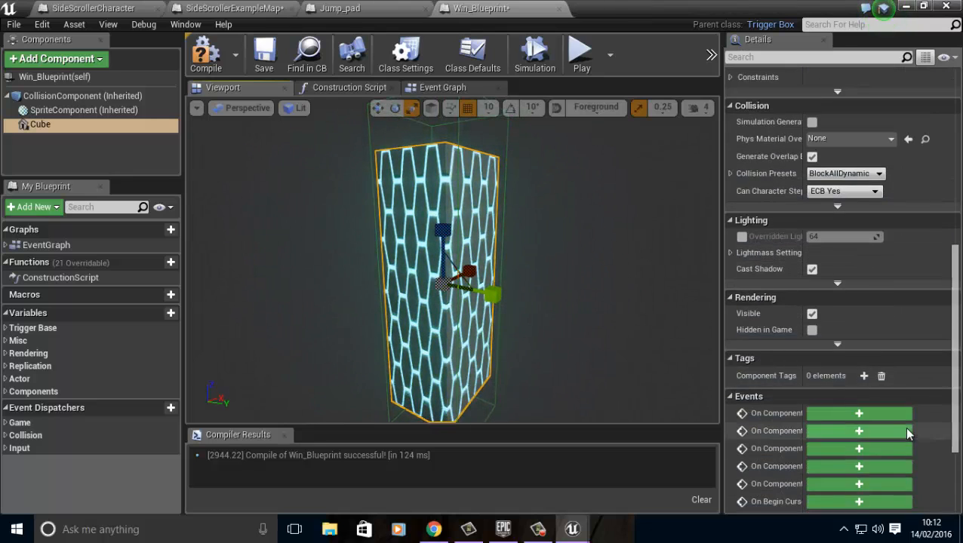
pyautogui.scroll(10, 907, 430)
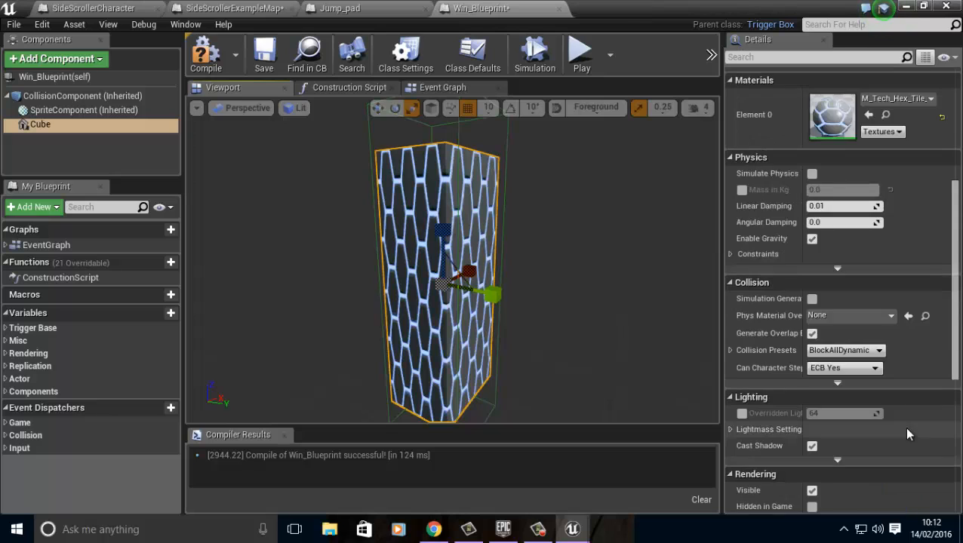
pyautogui.scroll(5, 907, 434)
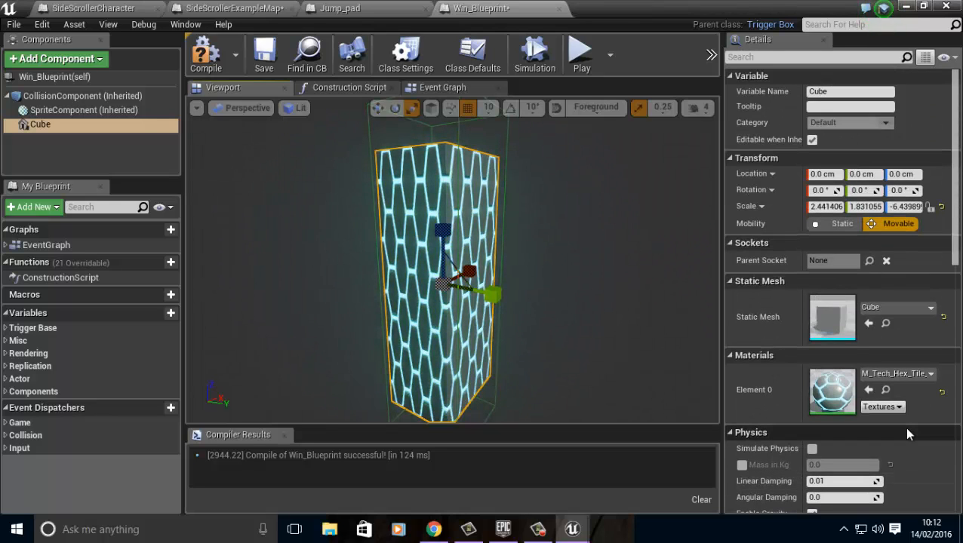
pyautogui.click(200, 47)
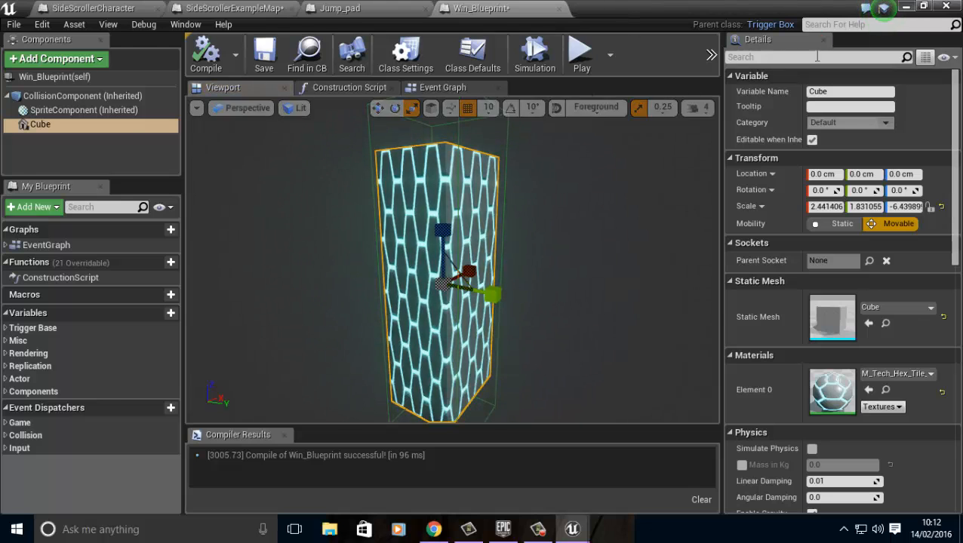
pyautogui.click(905, 6)
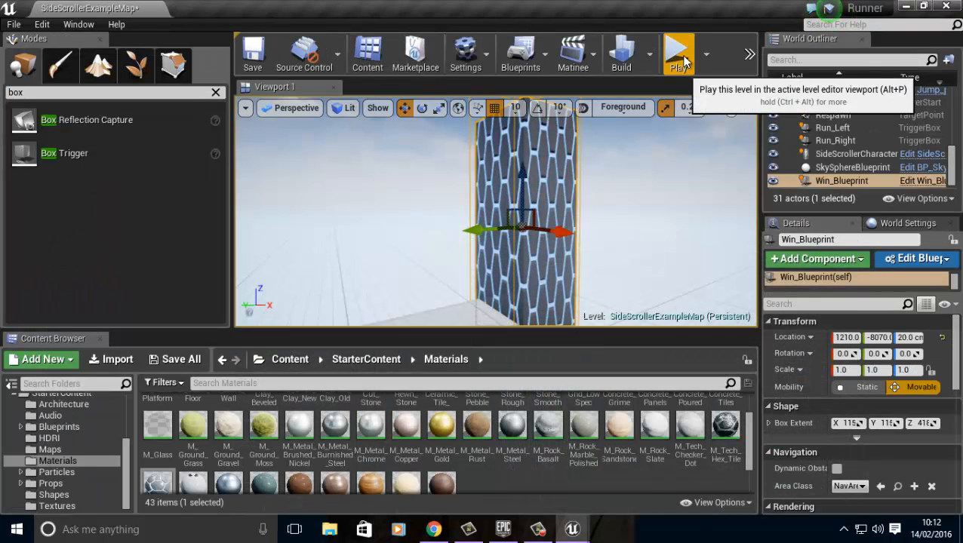
# - Select the SideScrollerCharacter at the start of the level and examine its surroundings
pyautogui.scroll(-5, 603, 202)
pyautogui.moveTo(604, 202); pyautogui.dragTo(269, 194, button='right')
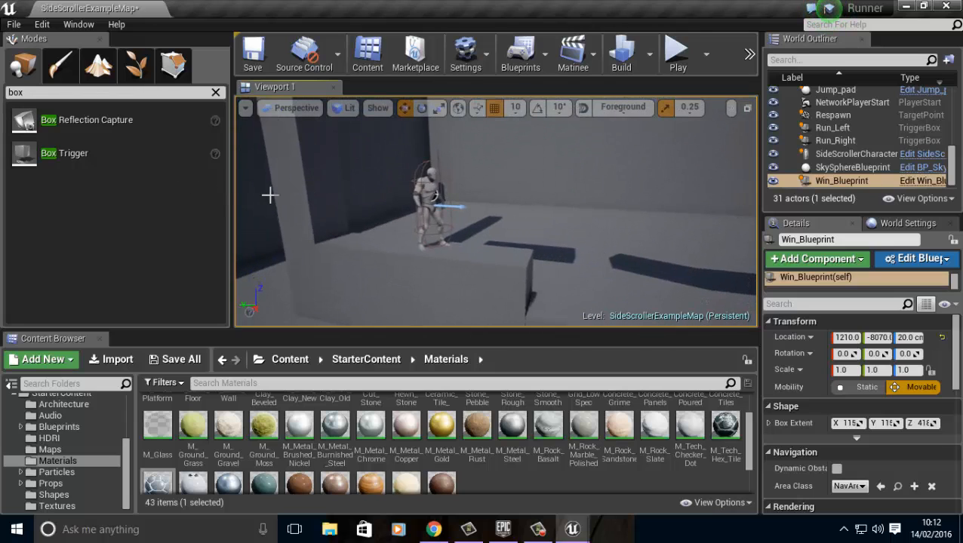
pyautogui.click(431, 199)
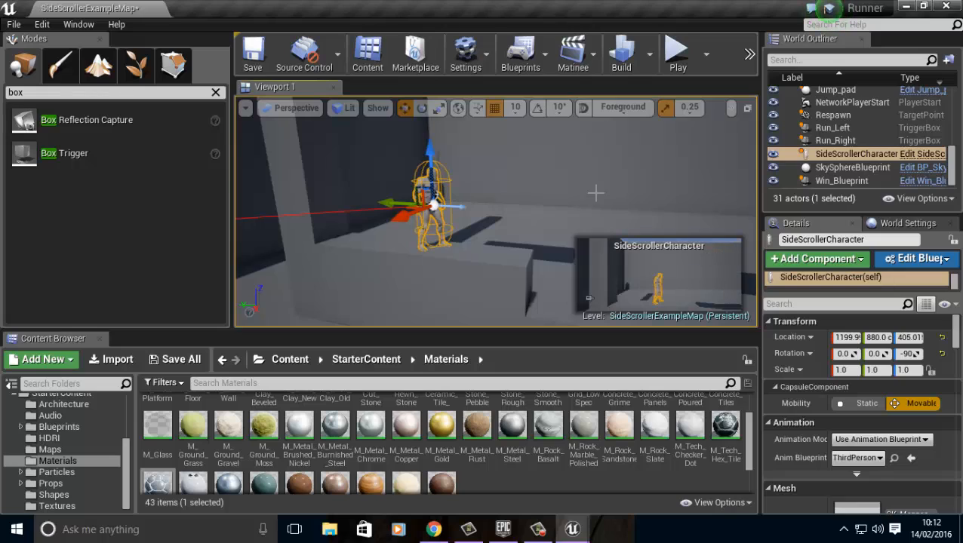
pyautogui.press('f')
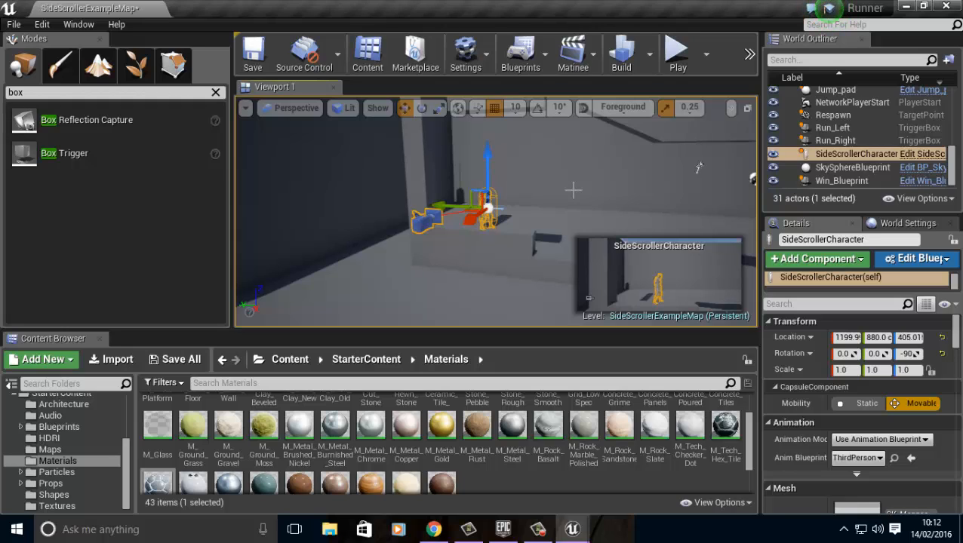
pyautogui.moveTo(407, 299); pyautogui.dragTo(174, 364, button='right')
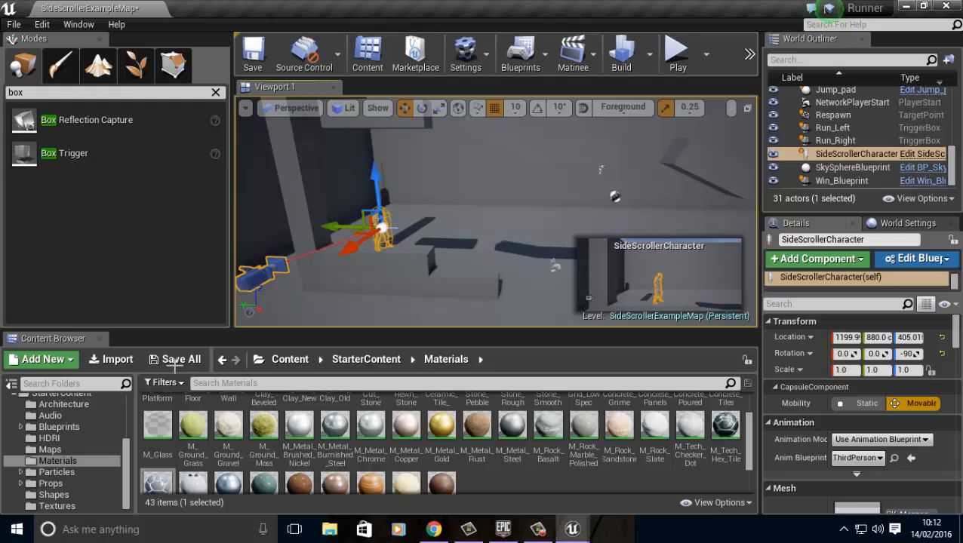